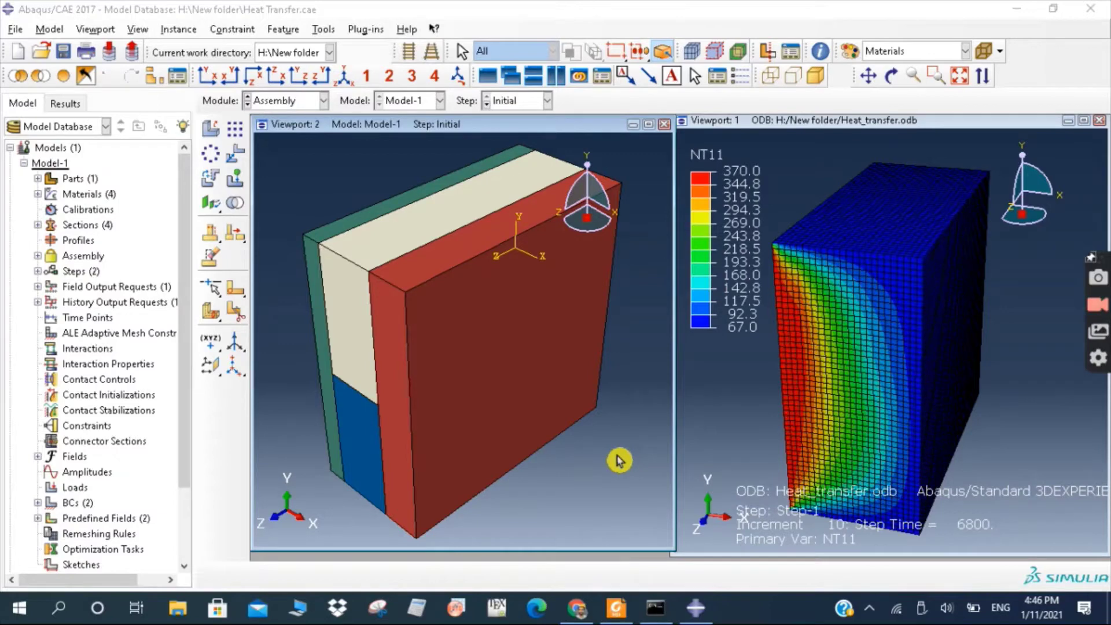
Examine the Example 2.1 composite wall problem in chapter_2_heat.pdf in Foxit Reader and compare it with the finished model and temperature plot in Abaqus
{"action": "left_click", "coordinate": [616, 607]}
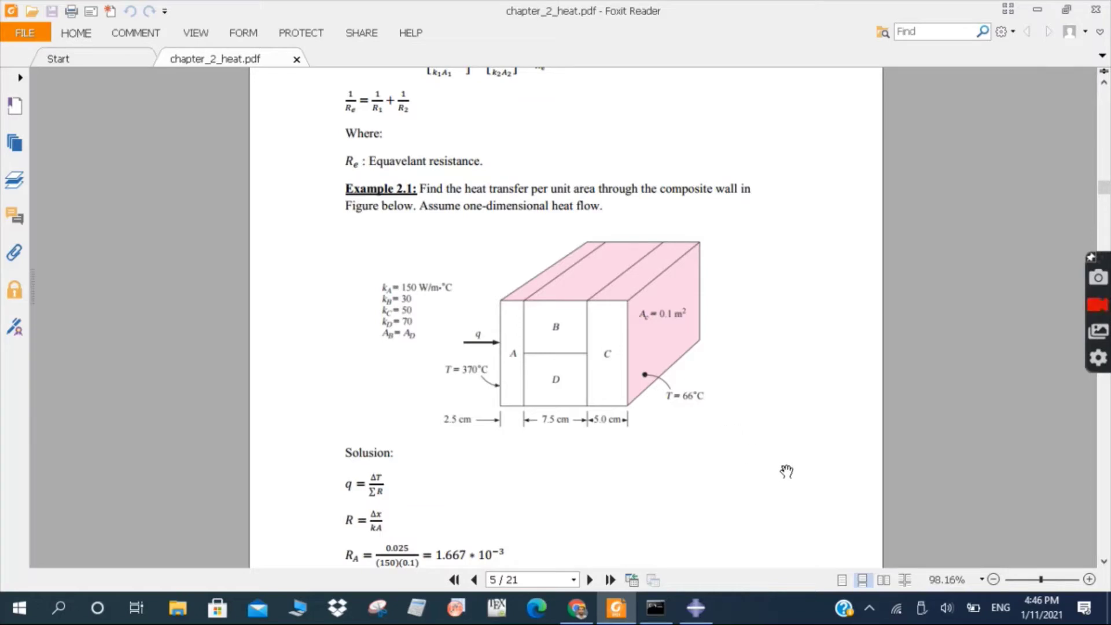
{"action": "left_click", "coordinate": [695, 608]}
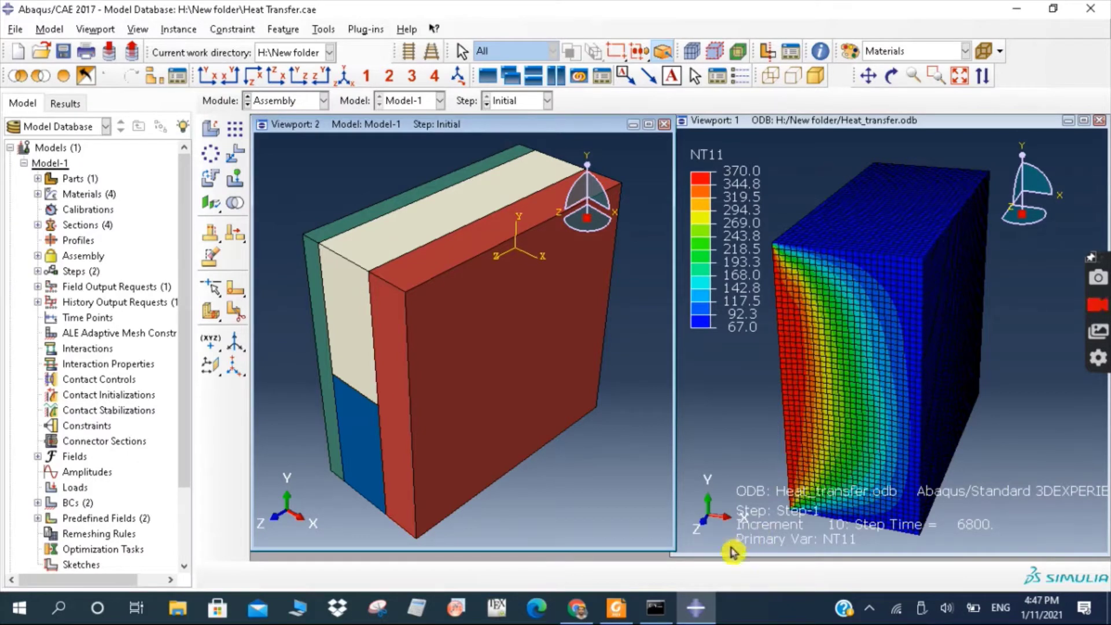
{"action": "left_click", "coordinate": [616, 608]}
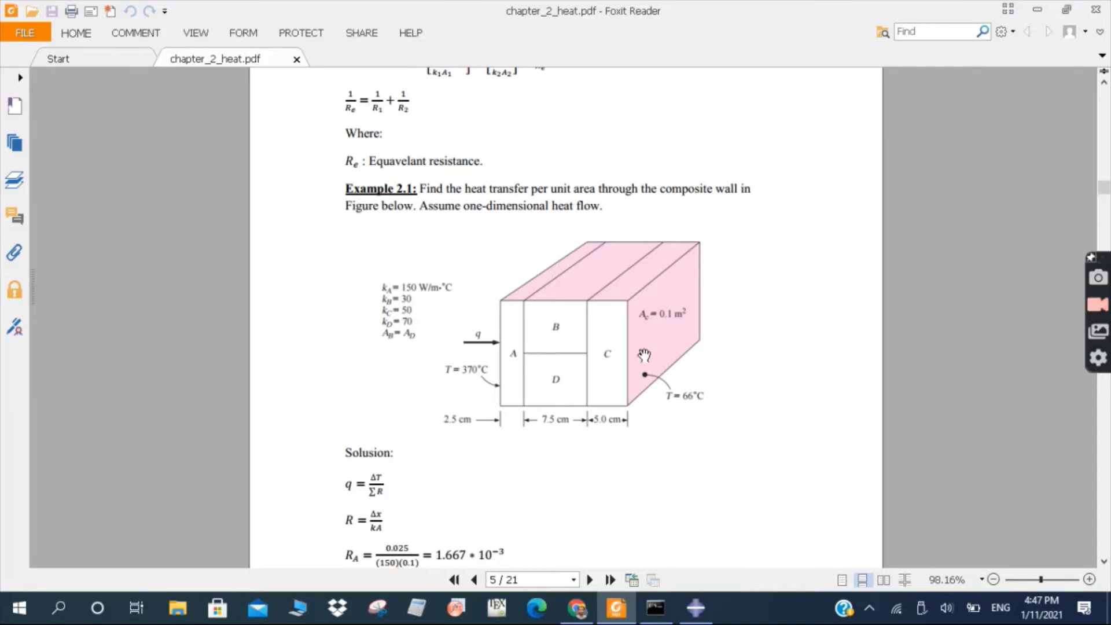
{"action": "mouse_move", "coordinate": [700, 614]}
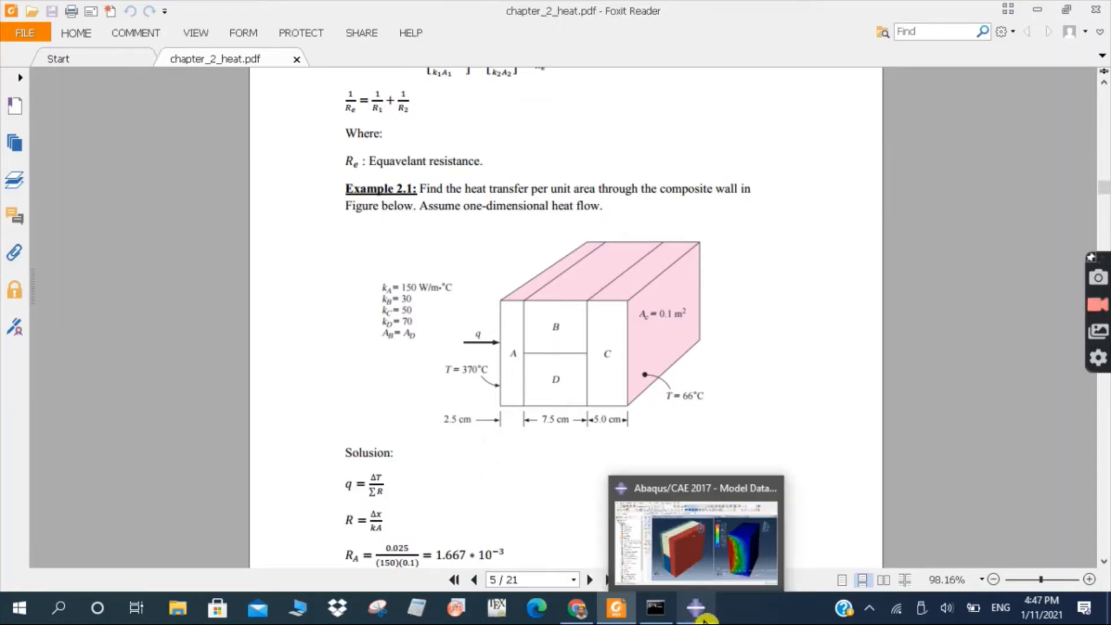
{"action": "left_click", "coordinate": [701, 616]}
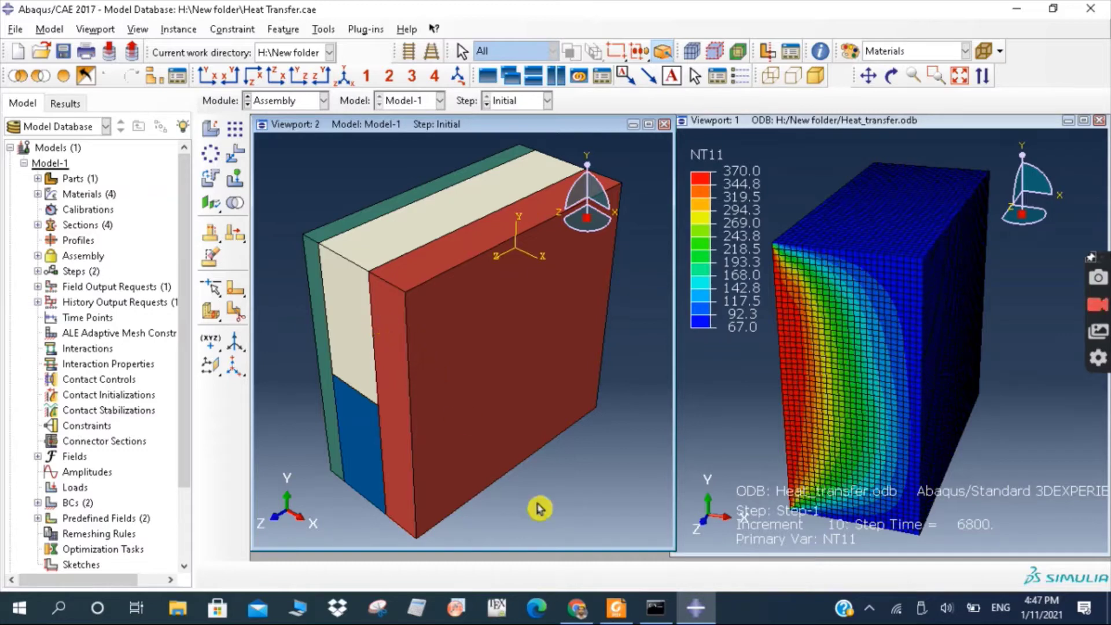
{"action": "mouse_move", "coordinate": [617, 613]}
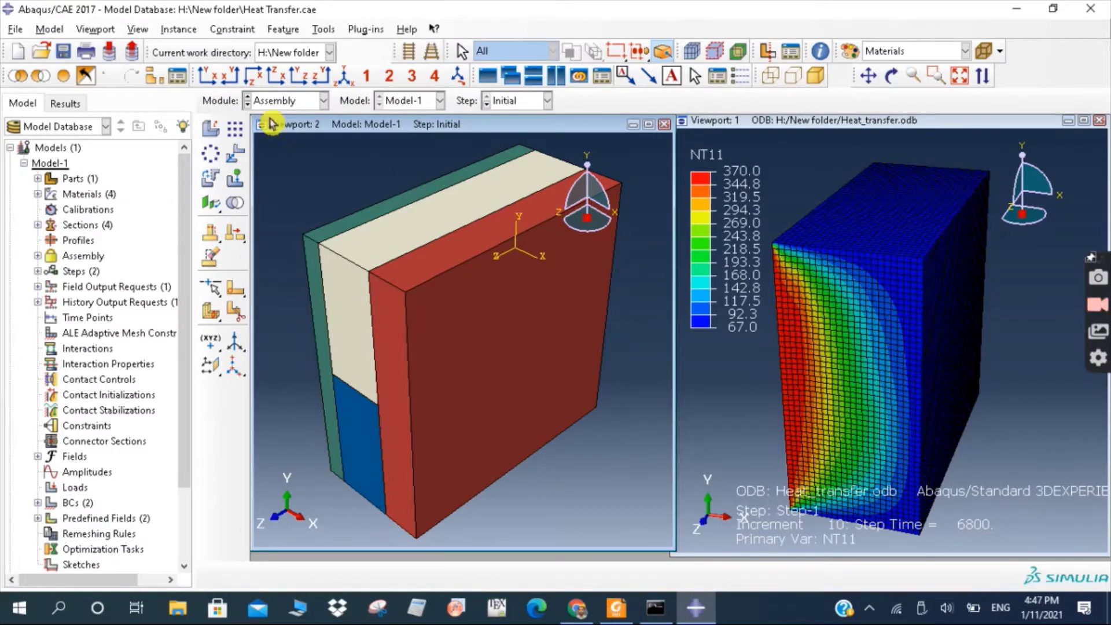
Switch to the Part module, start a new model database and answer the crash recovery dialog
{"action": "left_click", "coordinate": [288, 103]}
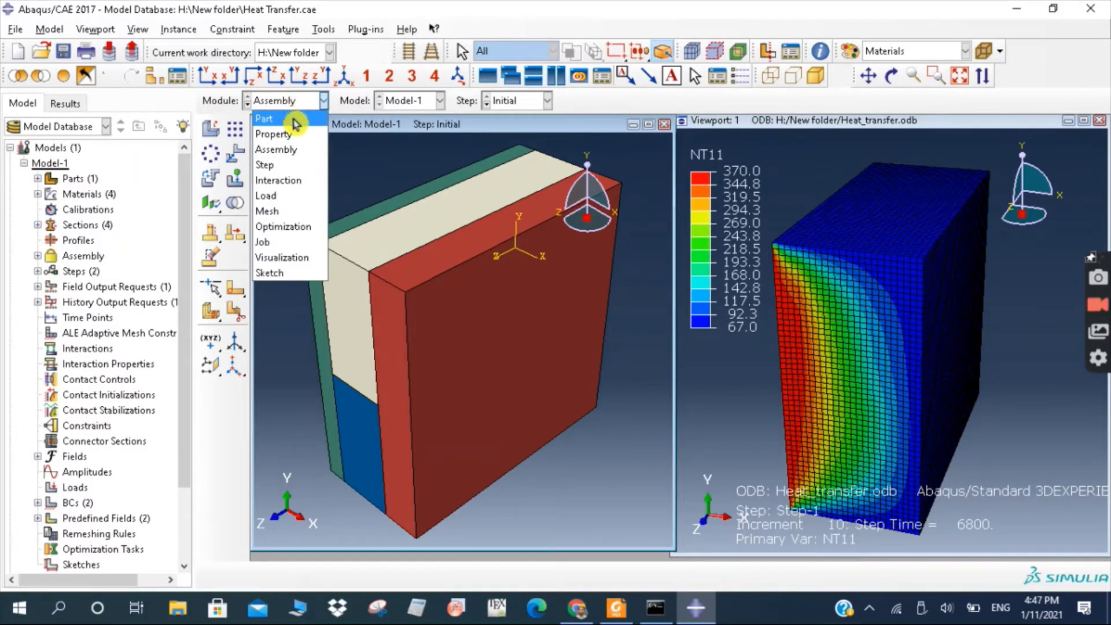
{"action": "left_click", "coordinate": [290, 118]}
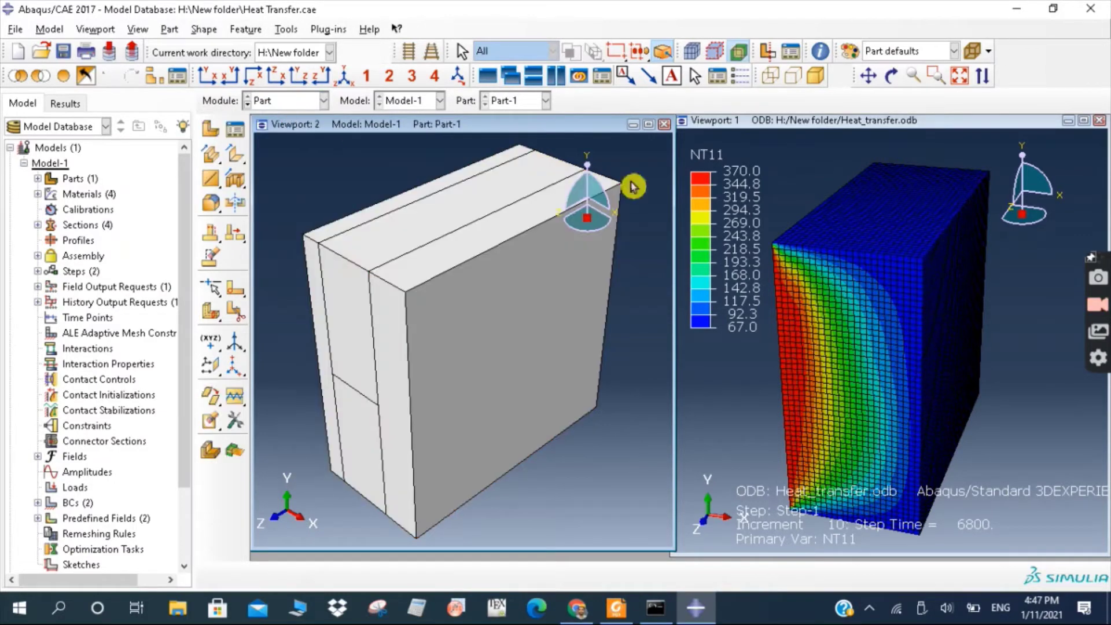
{"action": "left_click", "coordinate": [17, 51]}
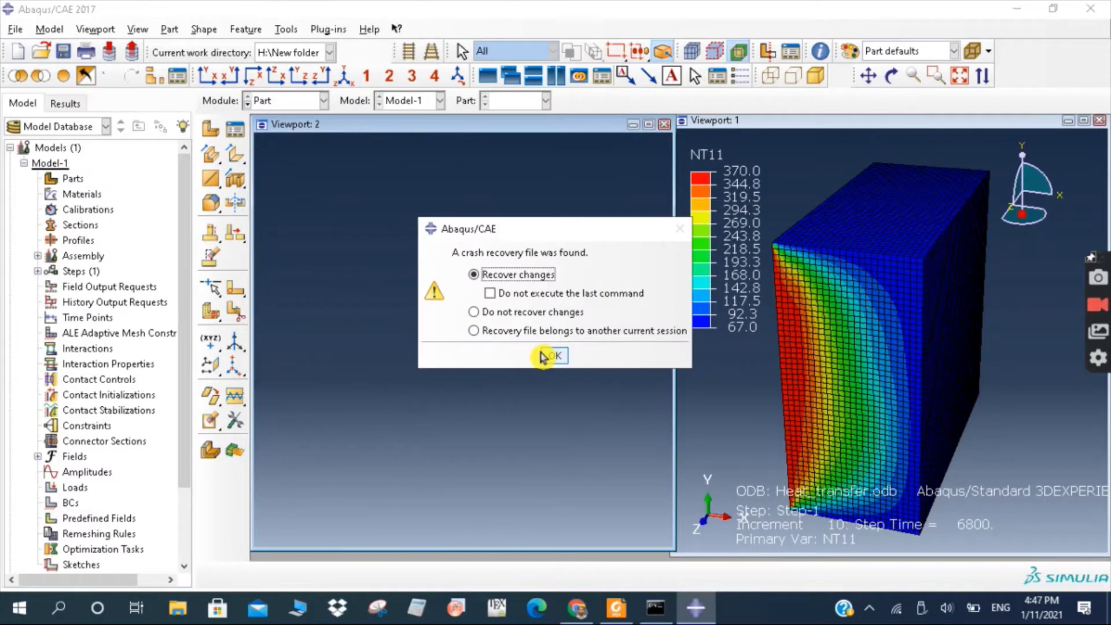
{"action": "left_click", "coordinate": [475, 313]}
{"action": "left_click", "coordinate": [554, 359]}
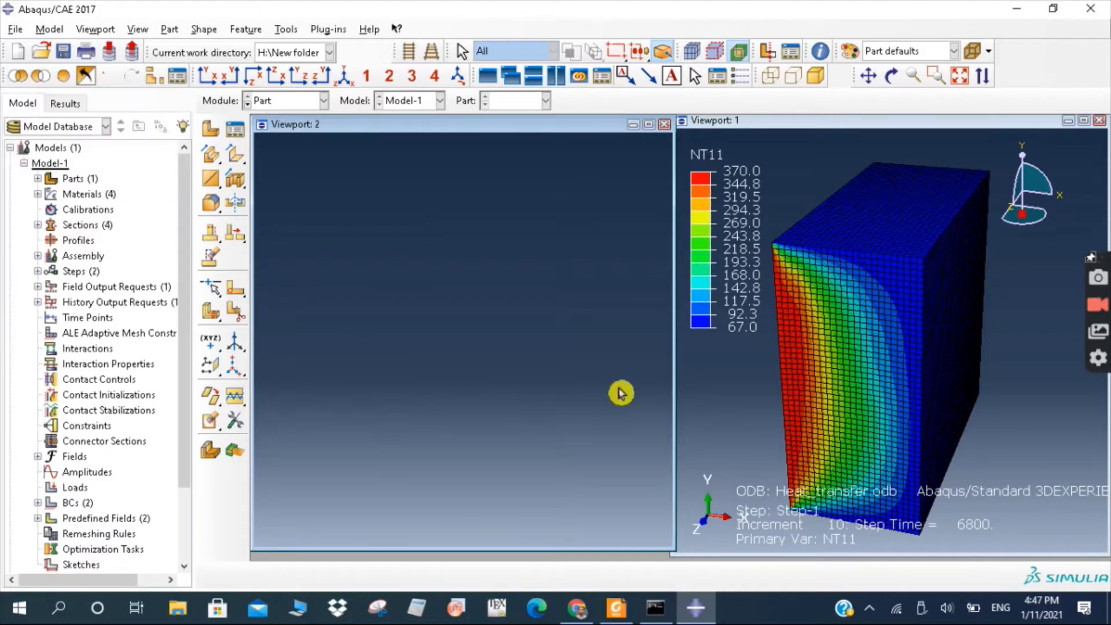
Maximize Viewport 2 and create an empty model database without saving the unnamed one
{"action": "left_click", "coordinate": [649, 124]}
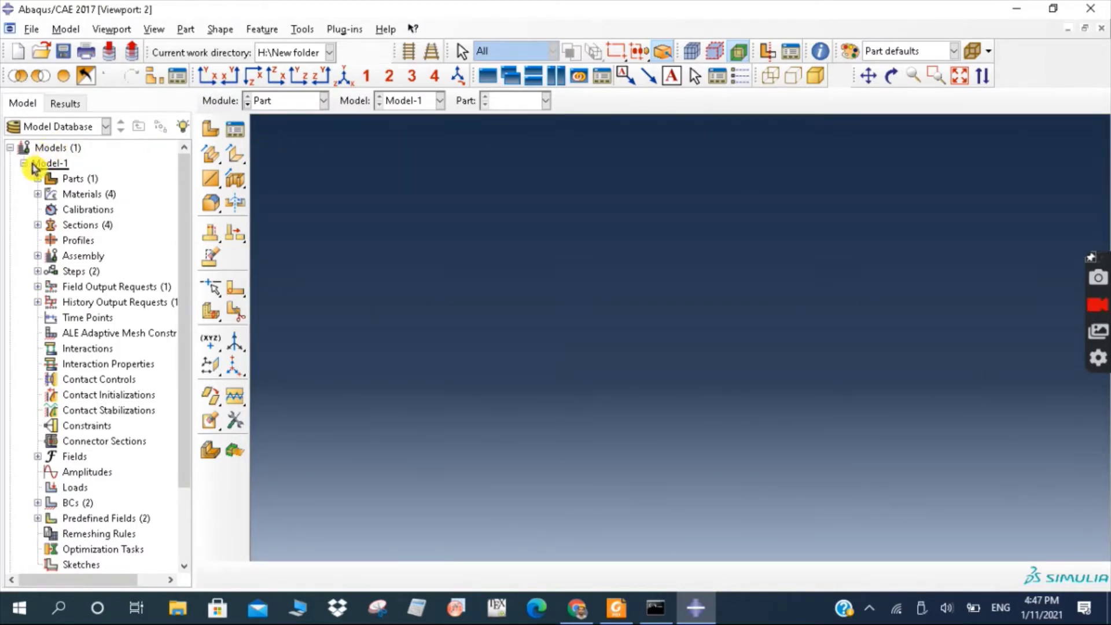
{"action": "left_click", "coordinate": [261, 106]}
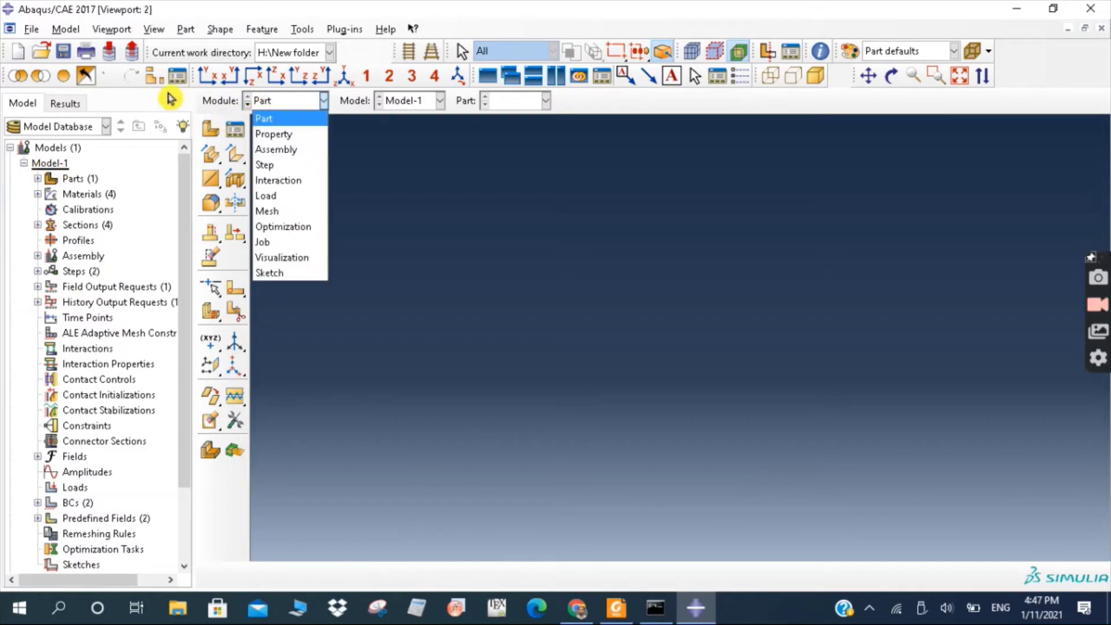
{"action": "left_click", "coordinate": [26, 63]}
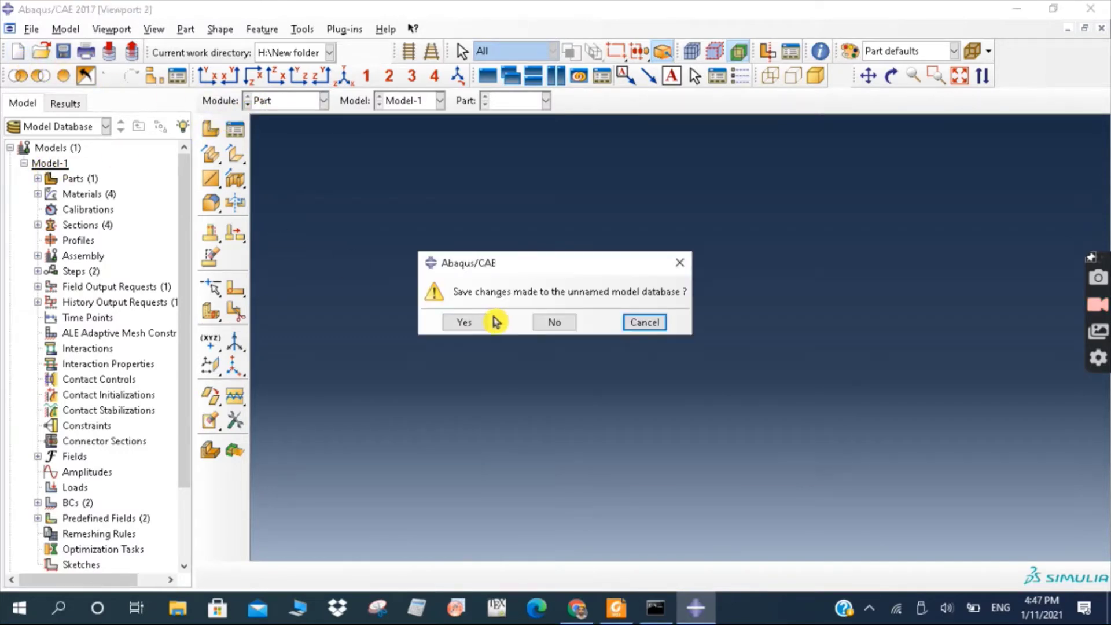
{"action": "left_click", "coordinate": [550, 323]}
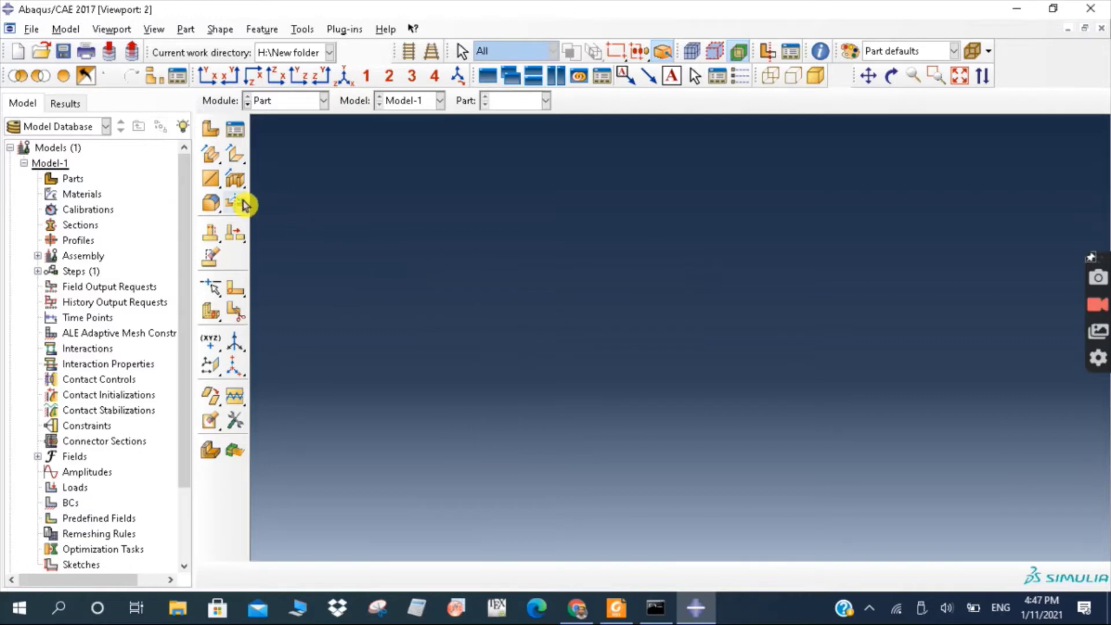
Create a 3D deformable solid extrusion part named Worpice with approximate size 1, checking the wall dimensions in the Foxit Reader PDF
{"action": "left_click", "coordinate": [217, 141]}
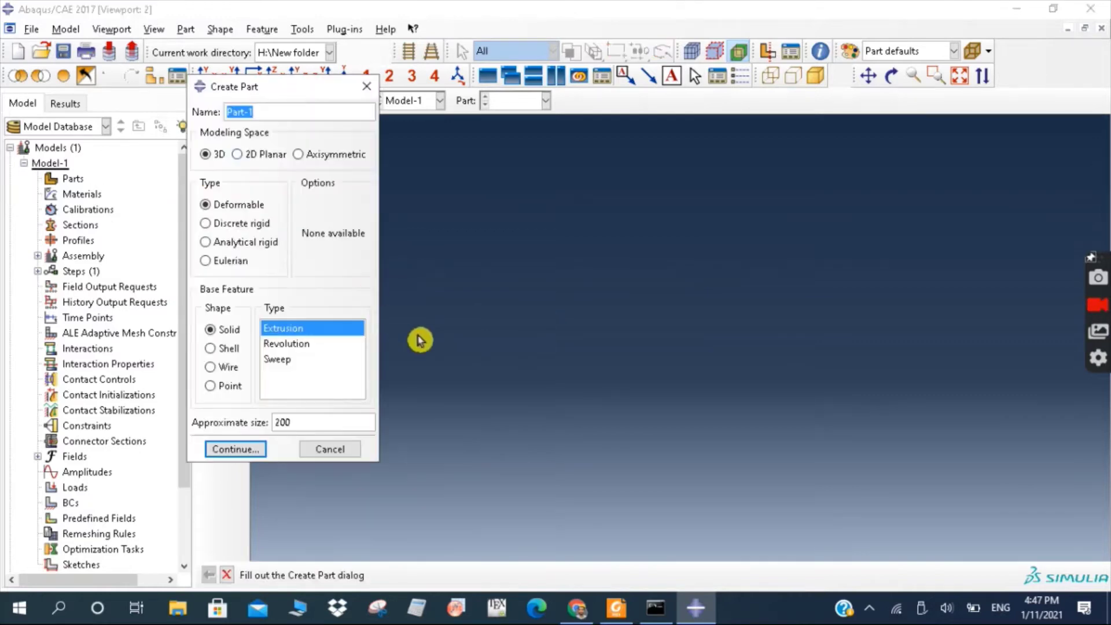
{"action": "type", "text": "Worpice"}
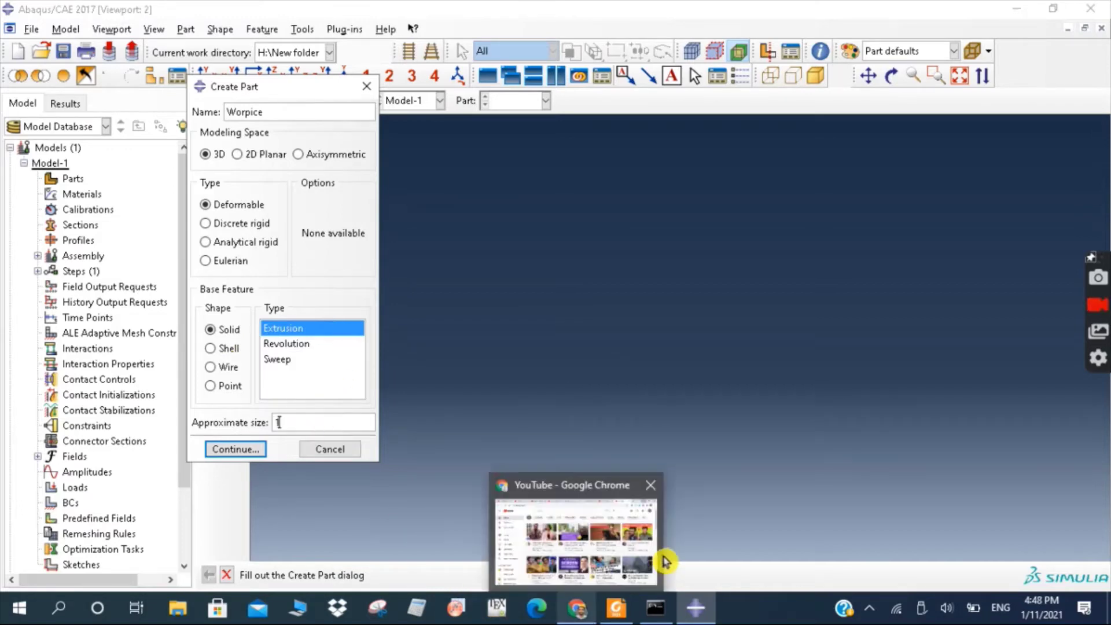
{"action": "left_click", "coordinate": [622, 550]}
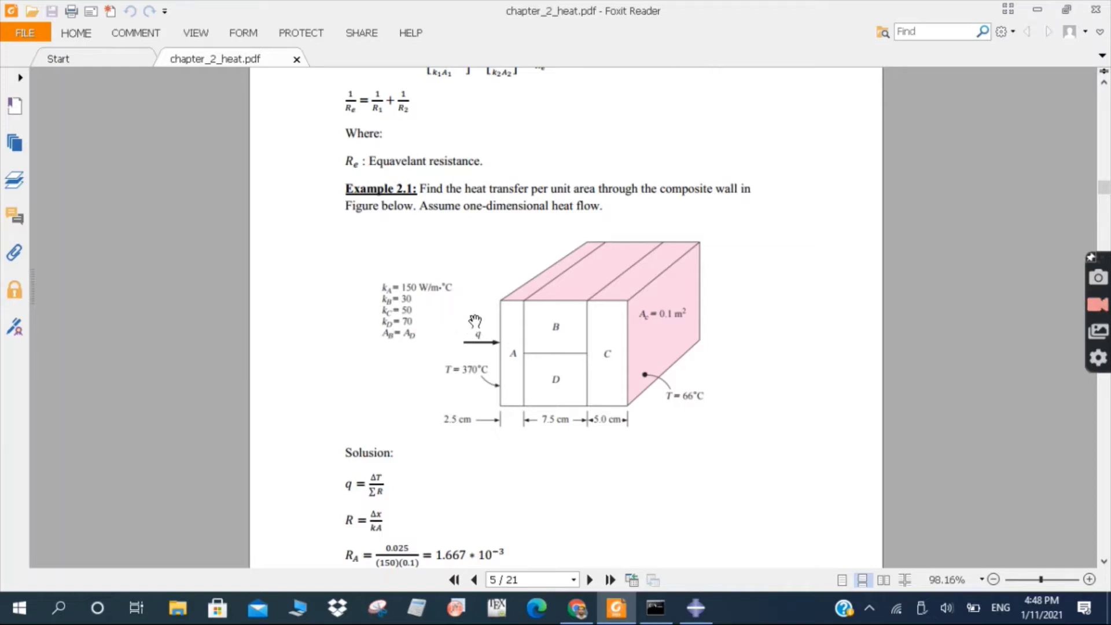
{"action": "left_click", "coordinate": [697, 607]}
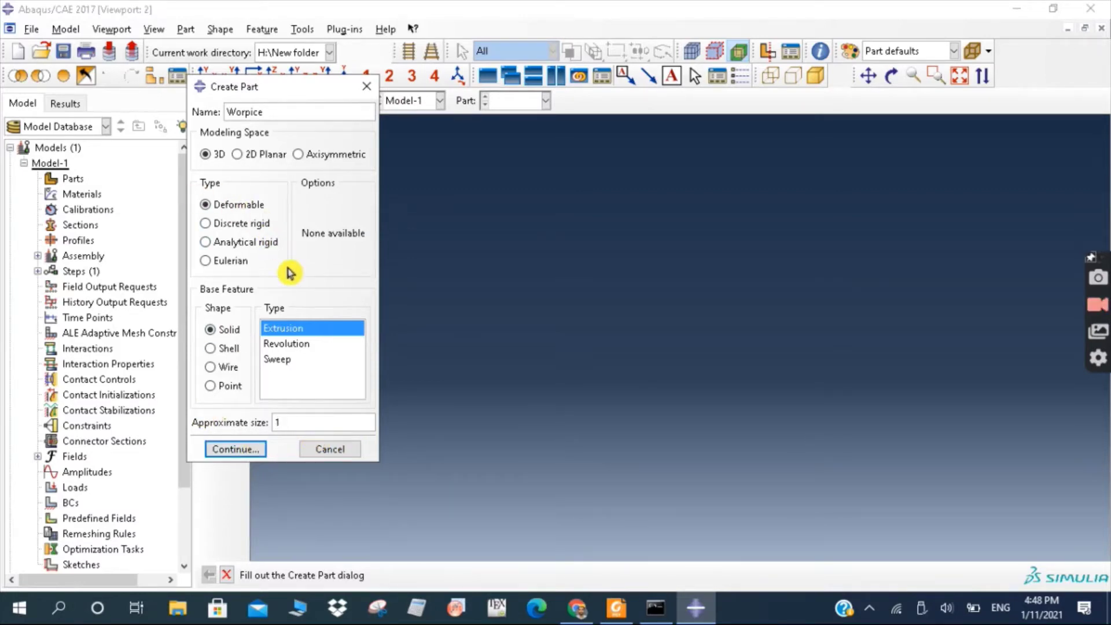
{"action": "left_click", "coordinate": [257, 451]}
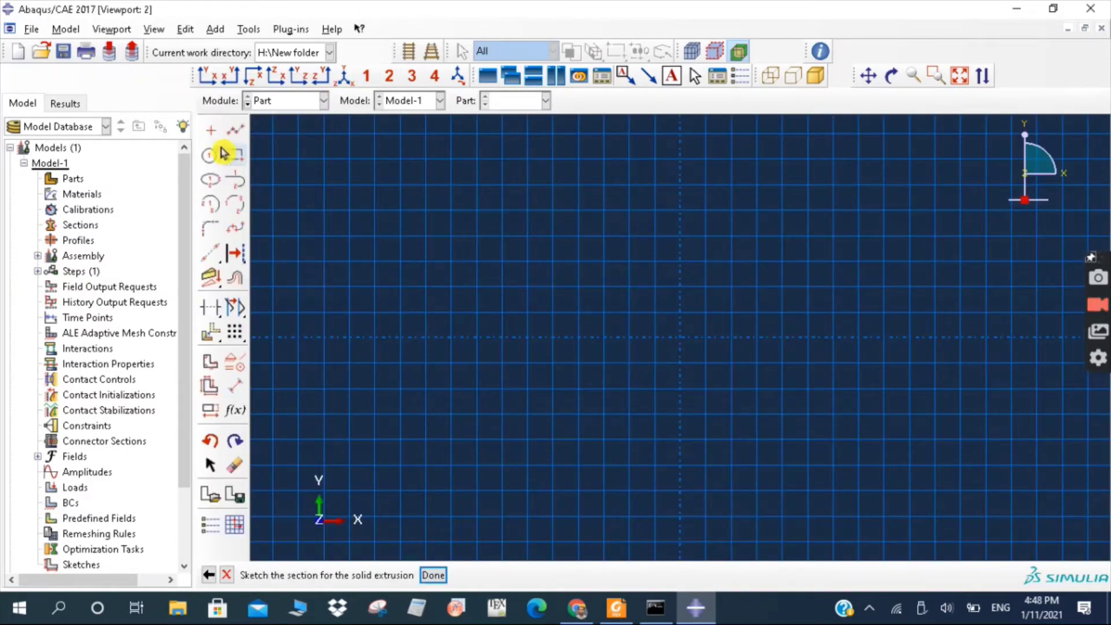
Sketch a rectangle about 0.2 wide and 0.22 high around the sketch origin
{"action": "left_click", "coordinate": [234, 154]}
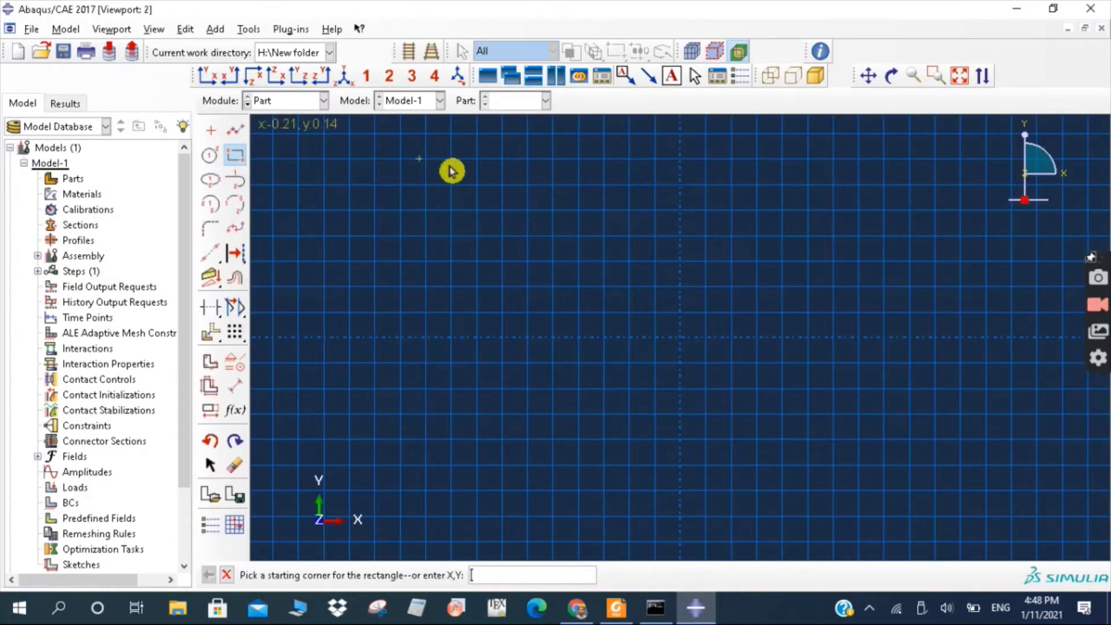
{"action": "left_click", "coordinate": [553, 210]}
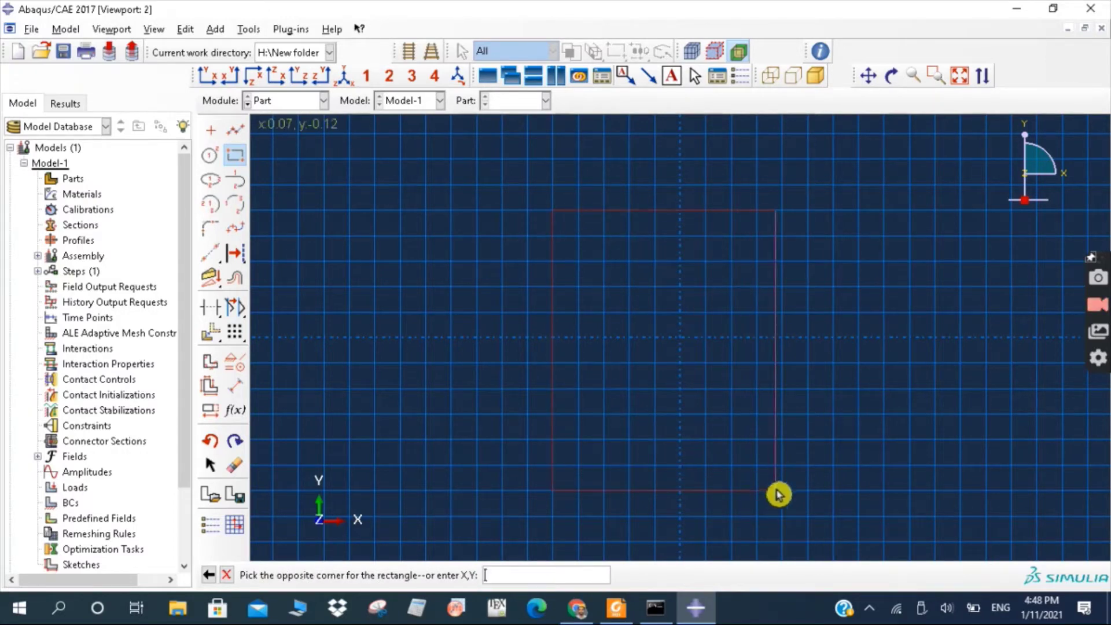
{"action": "left_click", "coordinate": [808, 491]}
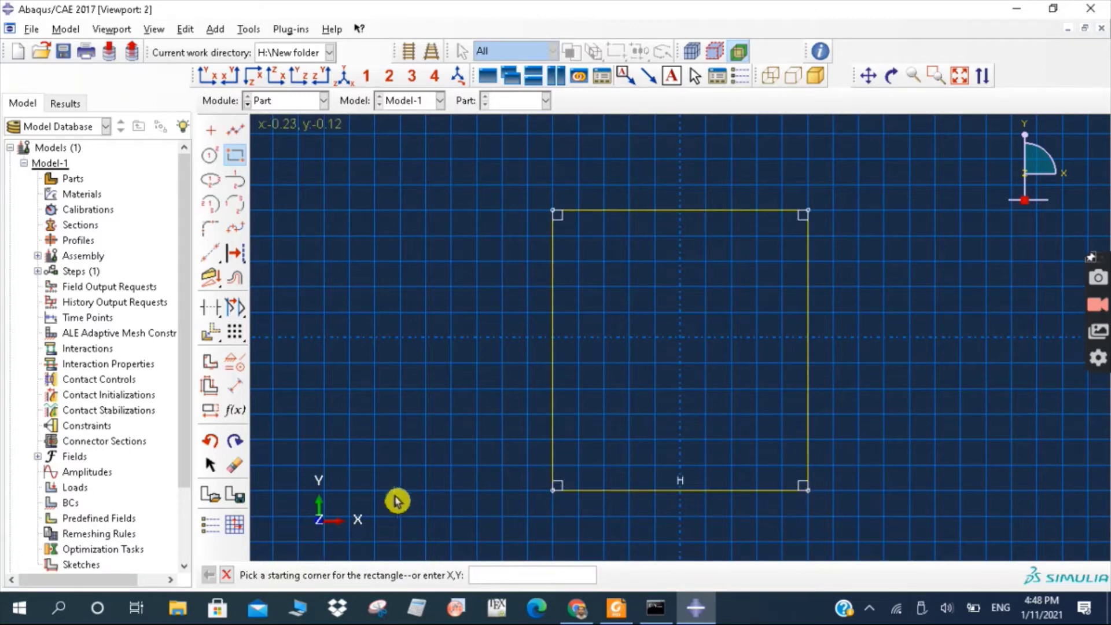
Dimension the rectangle's bottom edge and set its width to 0.15
{"action": "left_click", "coordinate": [235, 386]}
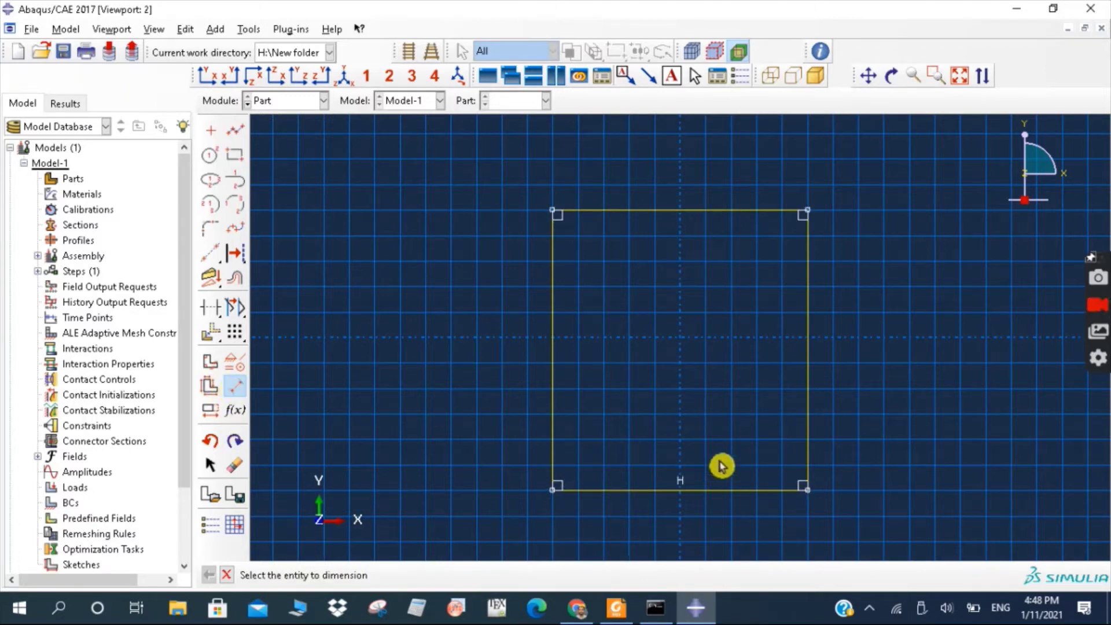
{"action": "left_click", "coordinate": [746, 491]}
{"action": "left_click", "coordinate": [510, 528]}
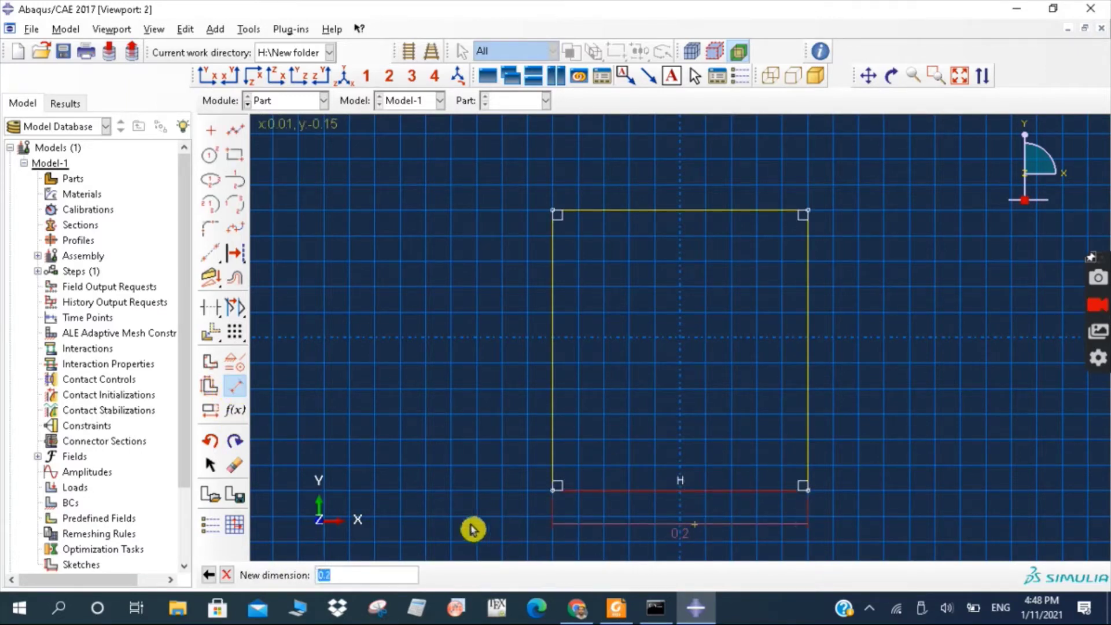
{"action": "key", "text": "Return"}
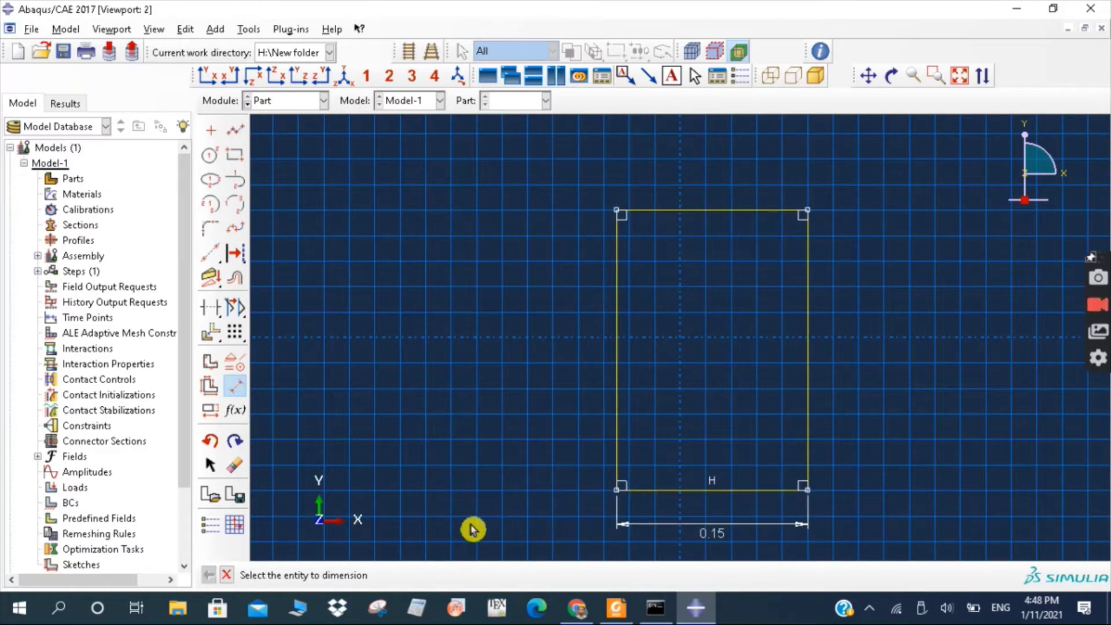
Dimension the rectangle's vertical edge and set its height to 0.31623, checking the cross-section area in the Foxit Reader PDF
{"action": "left_click", "coordinate": [616, 419]}
{"action": "left_click", "coordinate": [483, 403]}
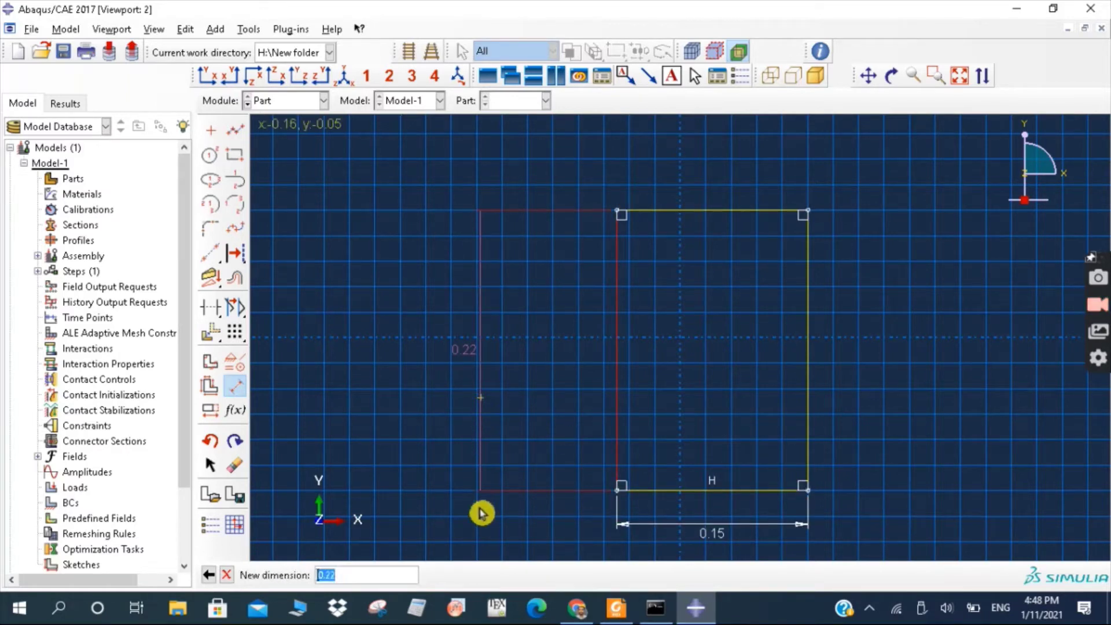
{"action": "type", "text": "0"}
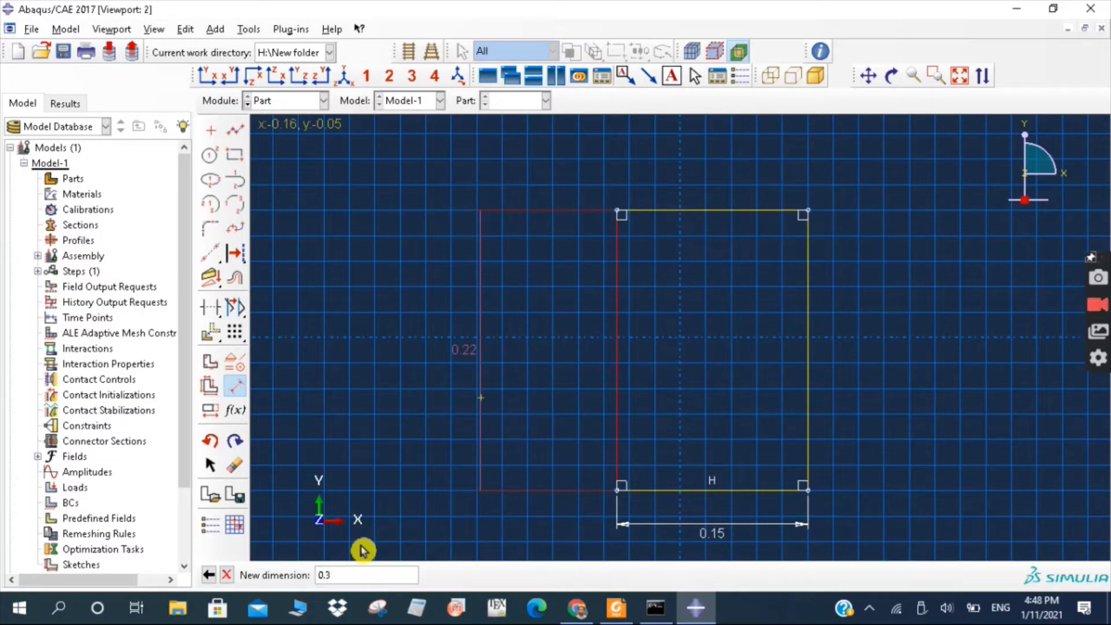
{"action": "left_click", "coordinate": [617, 609]}
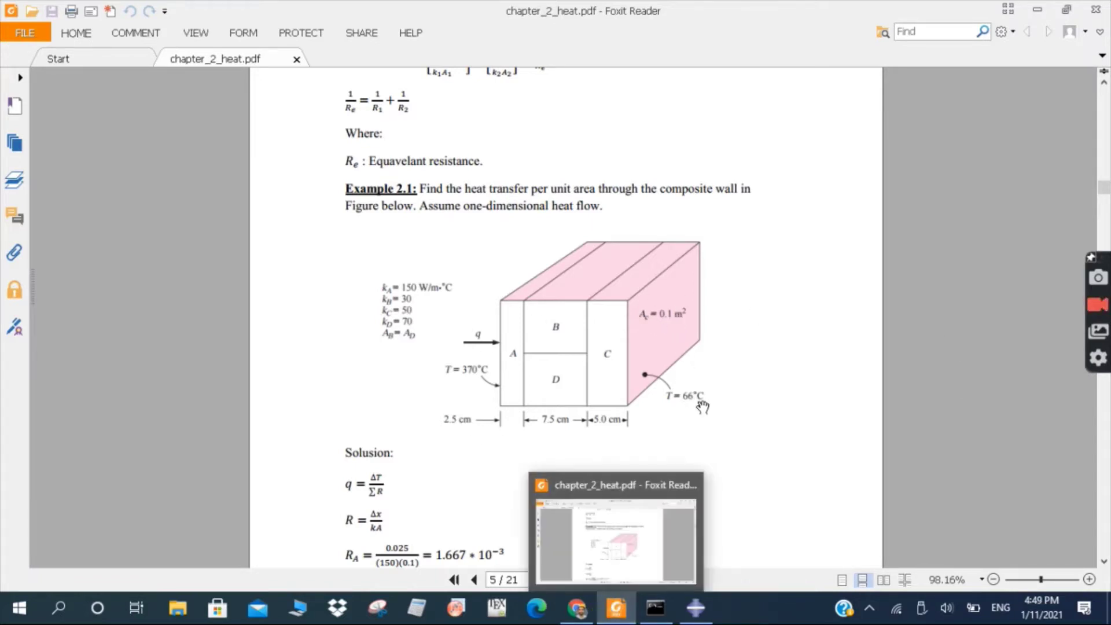
{"action": "left_click", "coordinate": [696, 605]}
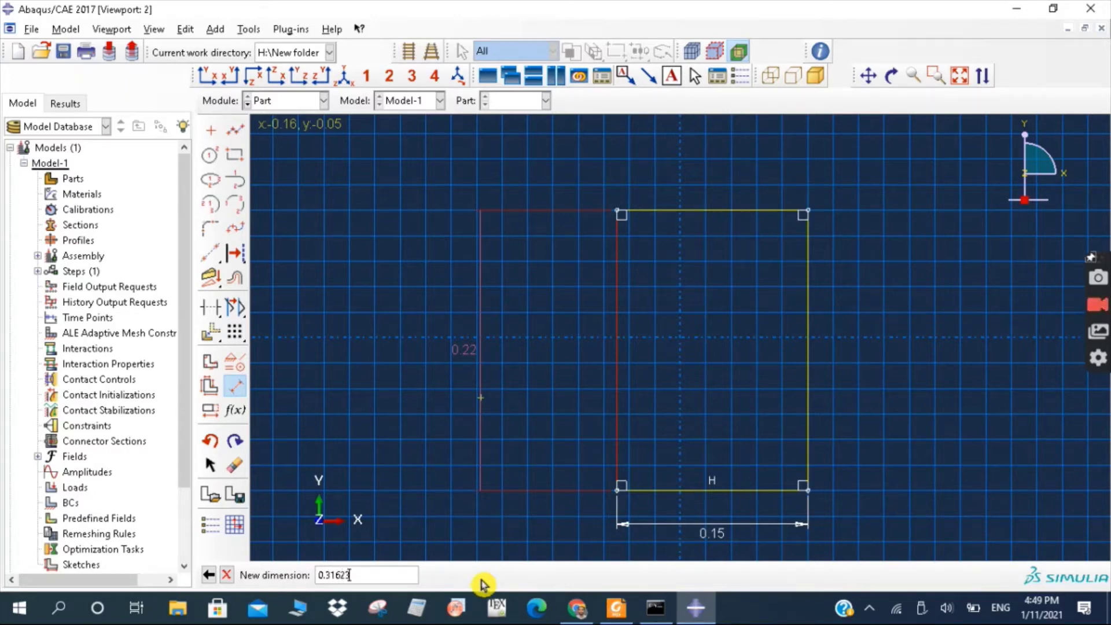
{"action": "key", "text": "Return"}
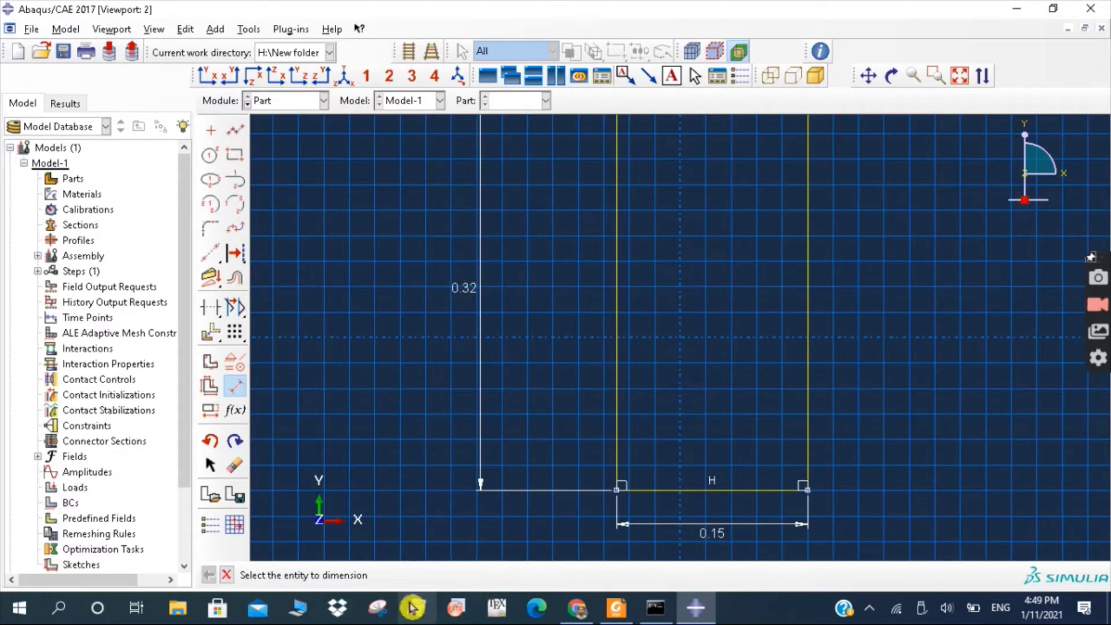
{"action": "left_click", "coordinate": [227, 575]}
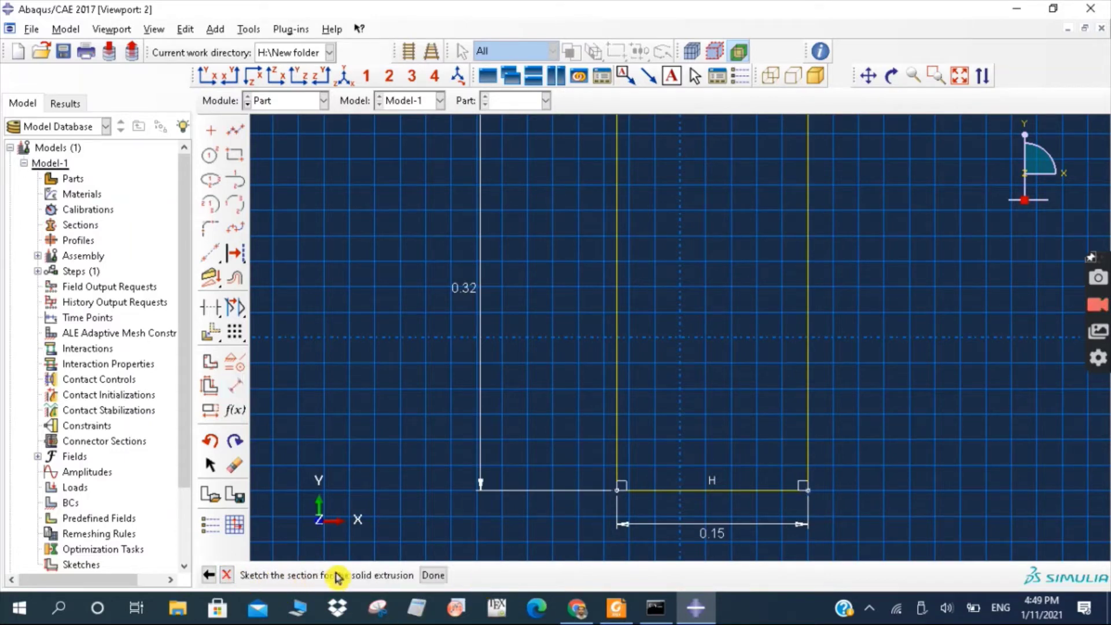
Finish the section sketch and extrude it to a blind depth of 0.31627
{"action": "left_click", "coordinate": [433, 574]}
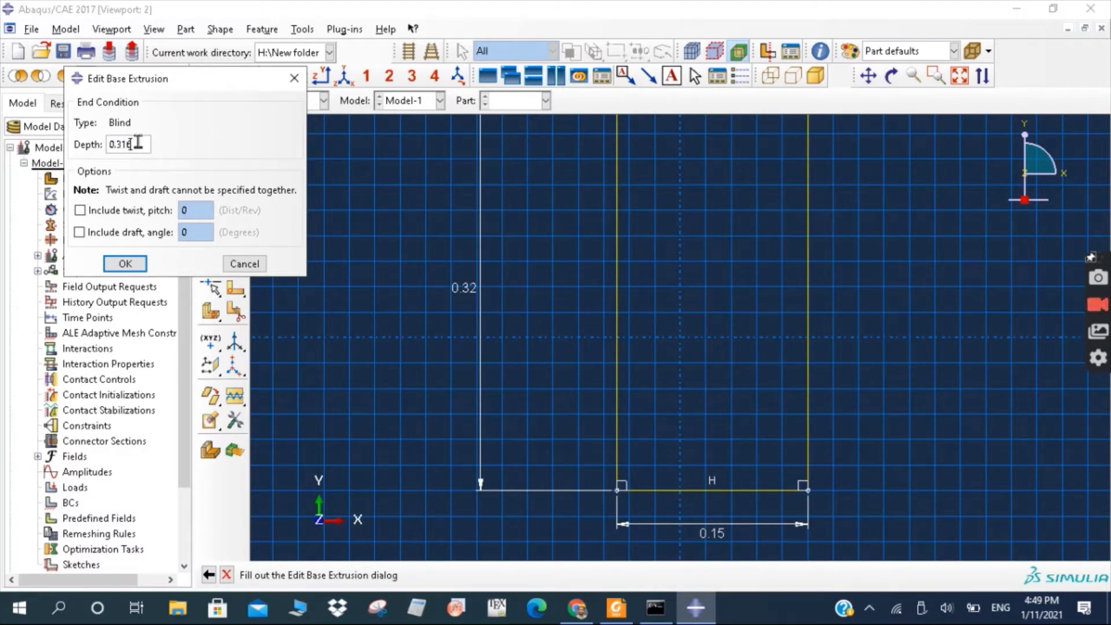
{"action": "type", "text": "0.31627"}
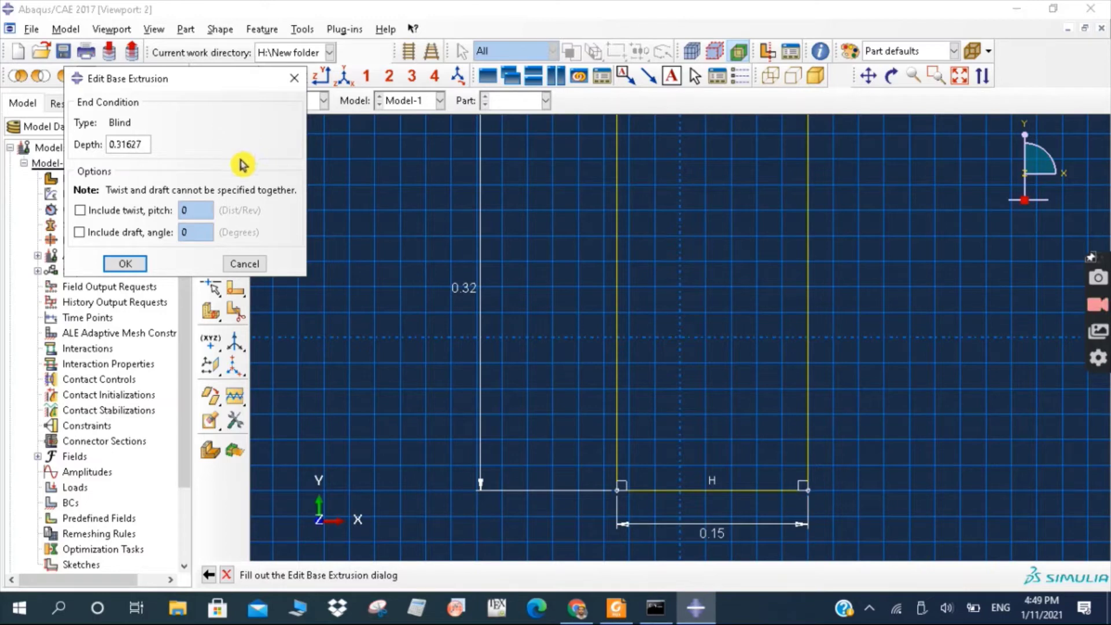
{"action": "left_click", "coordinate": [141, 262]}
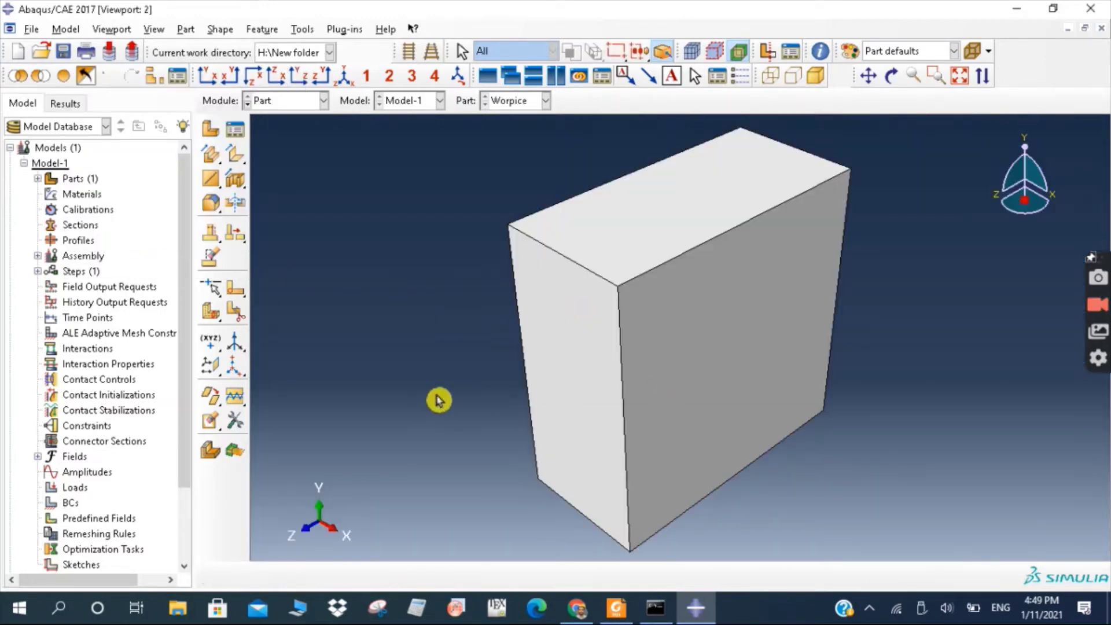
Start a face partition sketch on the wall's narrow front face and draw a full-height vertical line about 0.04 from its left edge
{"action": "left_click", "coordinate": [236, 287]}
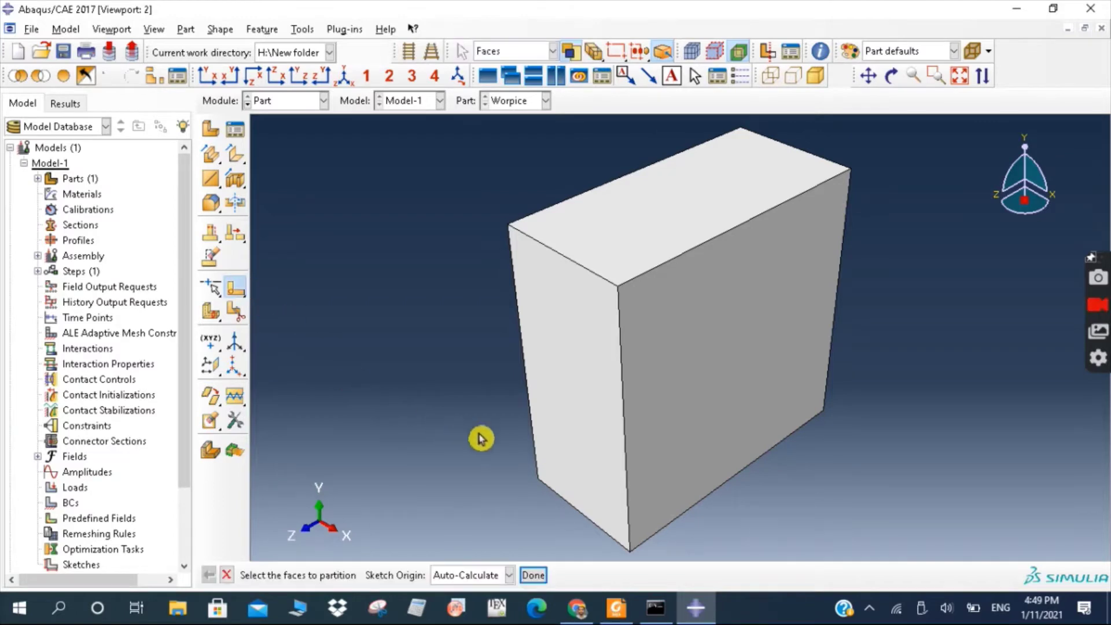
{"action": "left_click", "coordinate": [566, 440]}
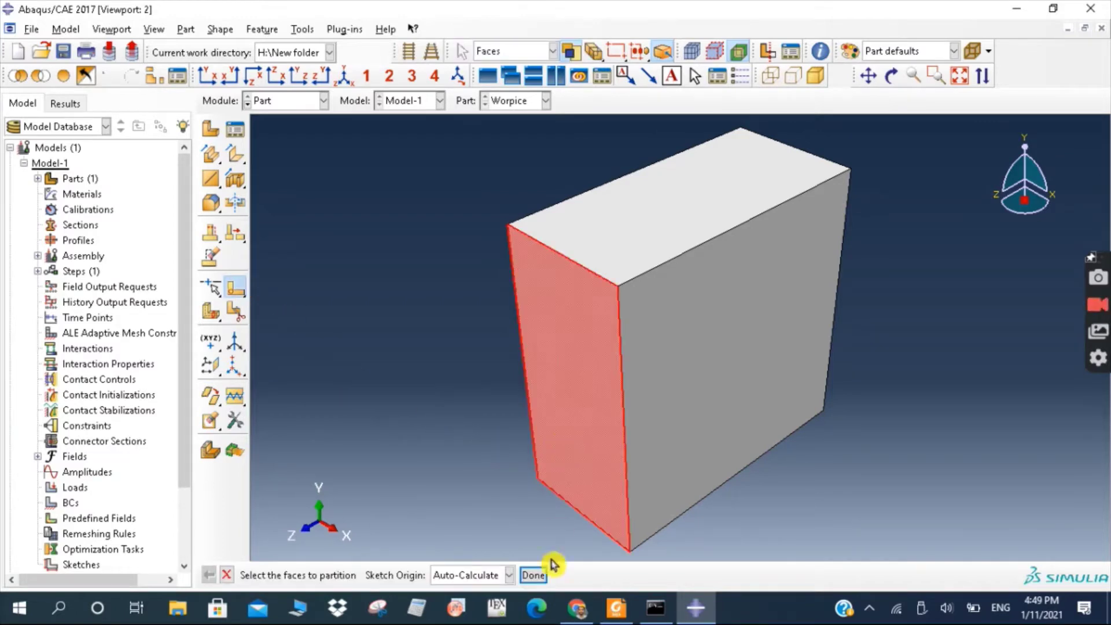
{"action": "left_click", "coordinate": [536, 575]}
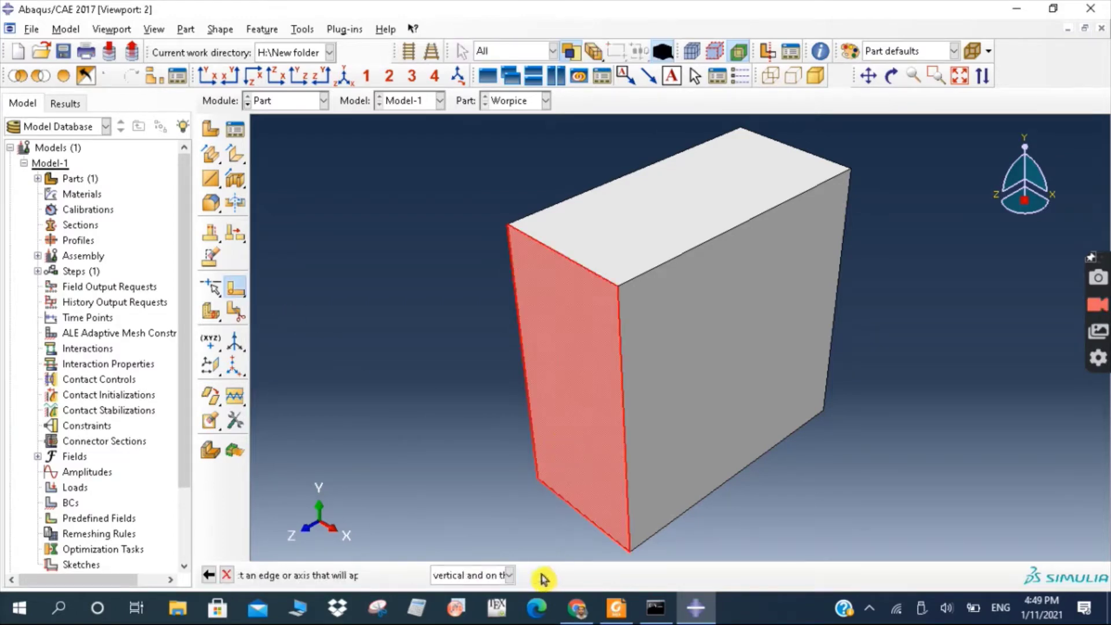
{"action": "left_click", "coordinate": [626, 490]}
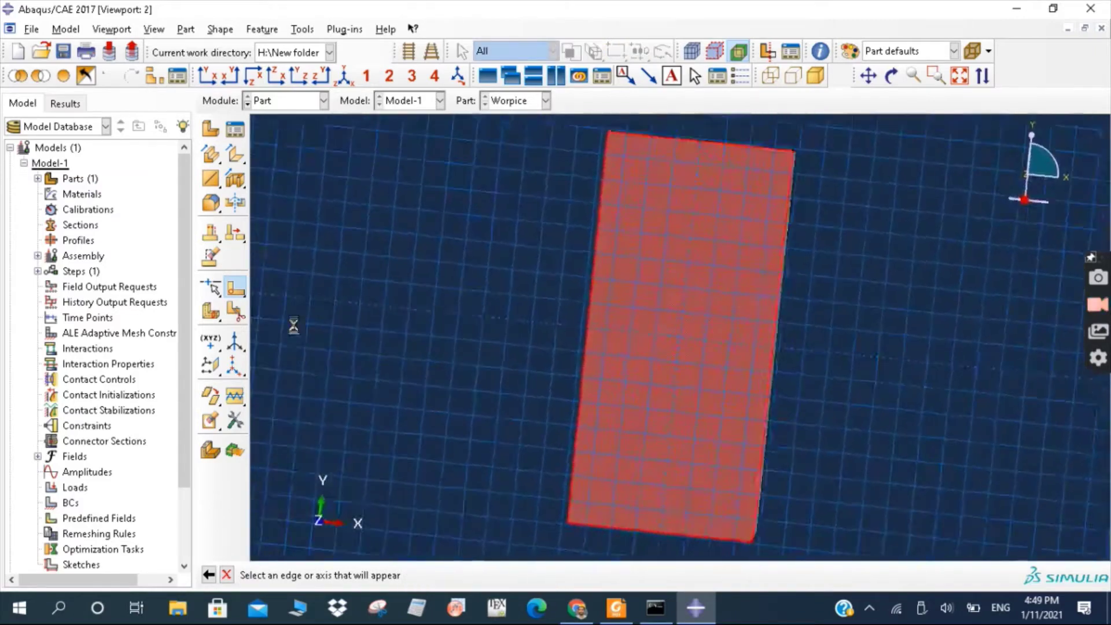
{"action": "left_click", "coordinate": [235, 134]}
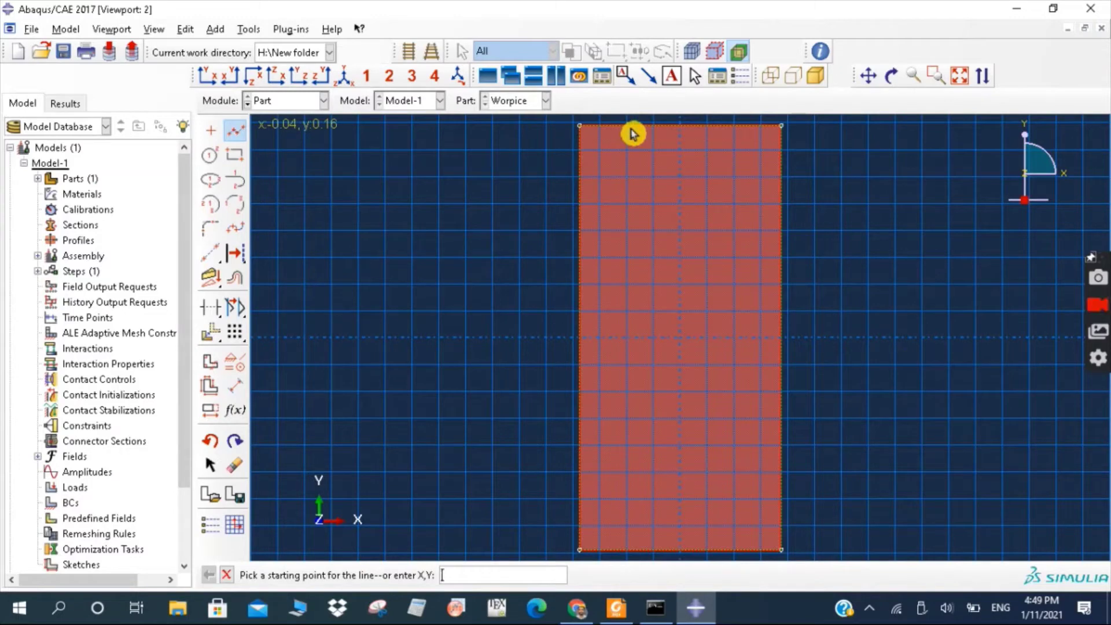
{"action": "left_click", "coordinate": [631, 130]}
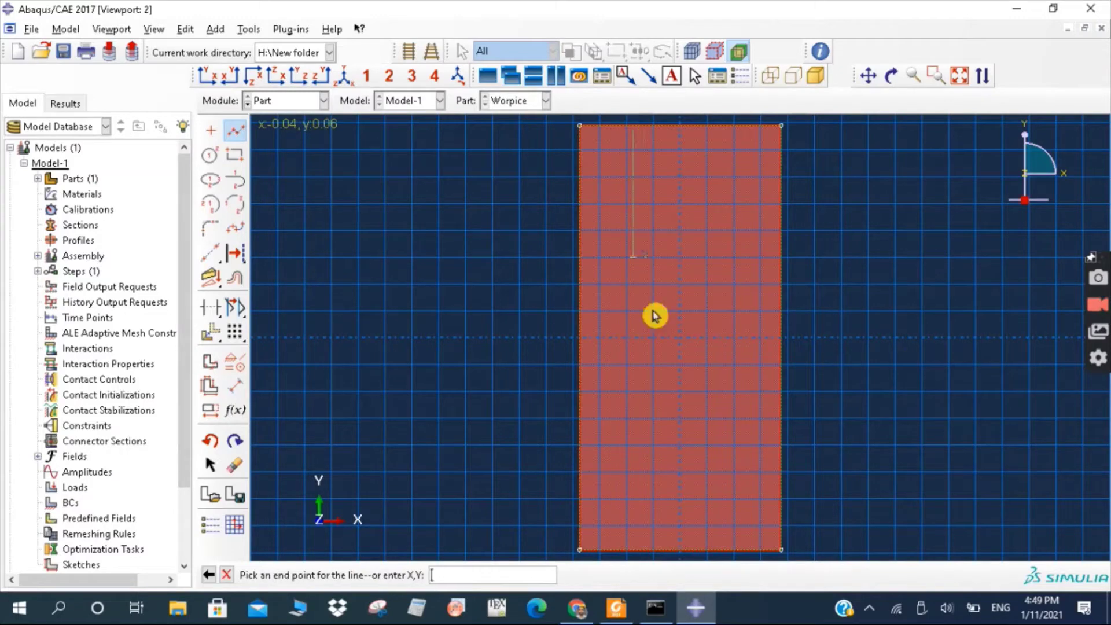
{"action": "left_click", "coordinate": [635, 550]}
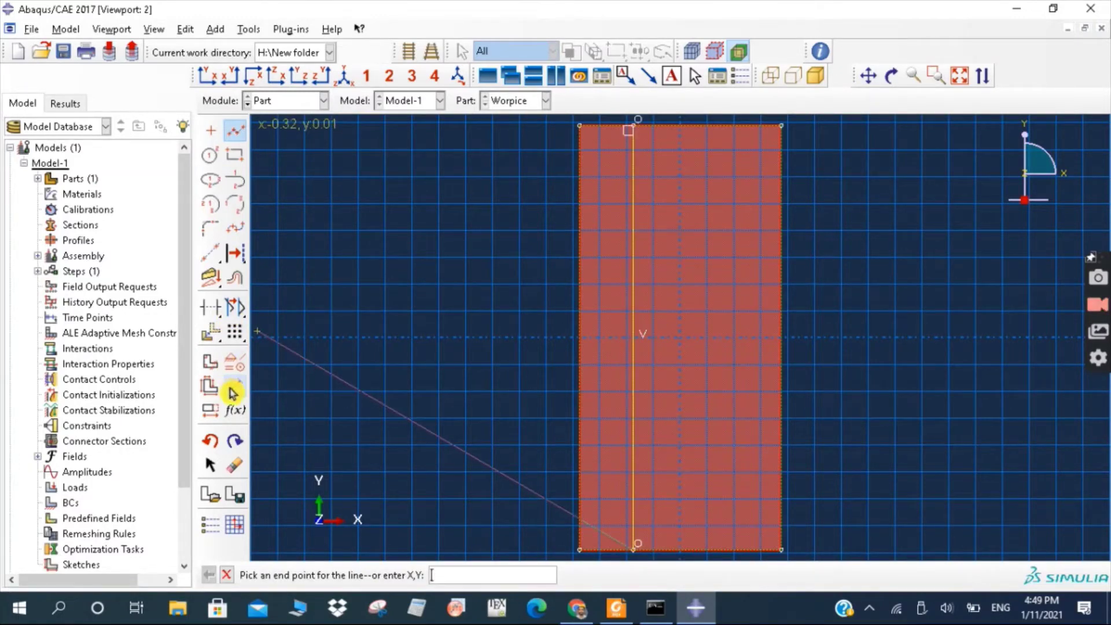
Dimension the line from the face's left edge at 0.025, checking layer A's thickness in the Foxit Reader PDF, and finish the partition sketch
{"action": "left_click", "coordinate": [234, 387]}
{"action": "left_click", "coordinate": [634, 377]}
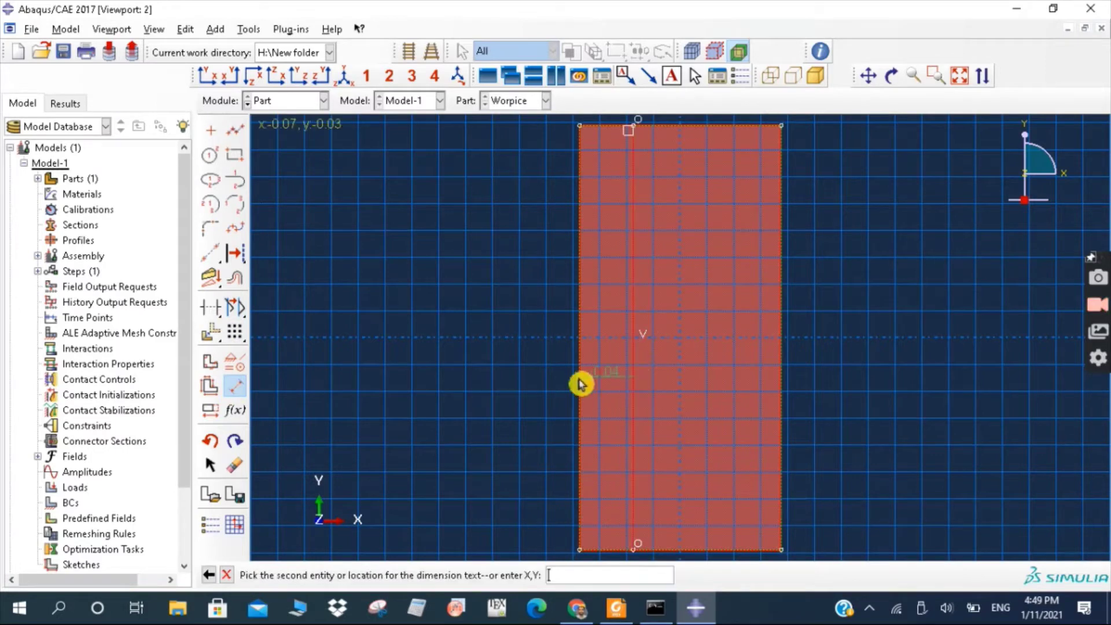
{"action": "left_click", "coordinate": [580, 384]}
{"action": "left_click", "coordinate": [486, 370]}
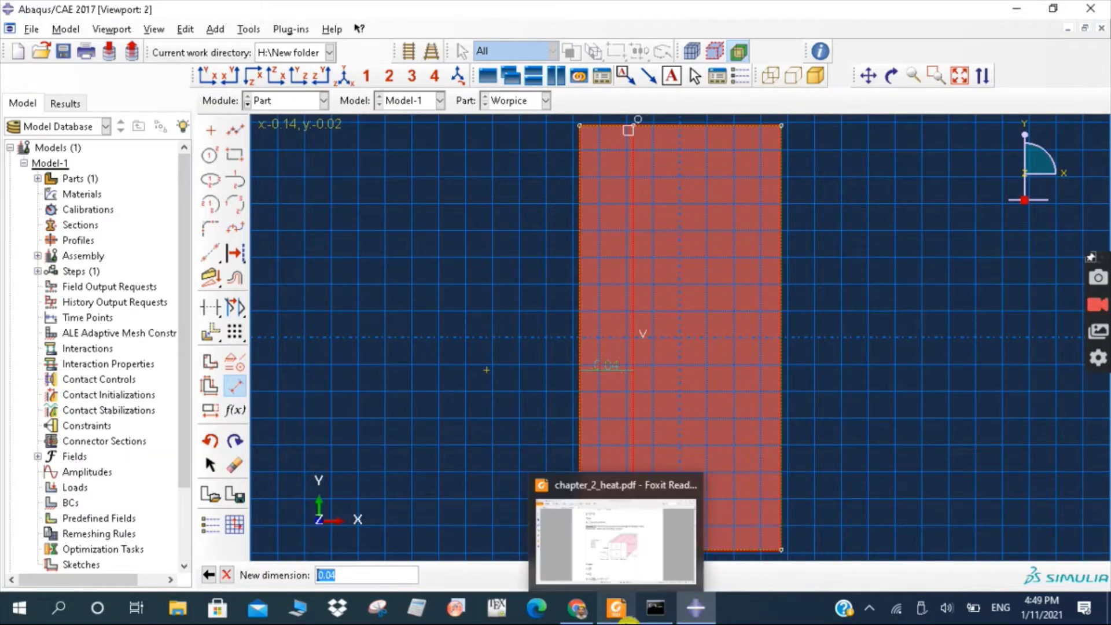
{"action": "left_click", "coordinate": [604, 491]}
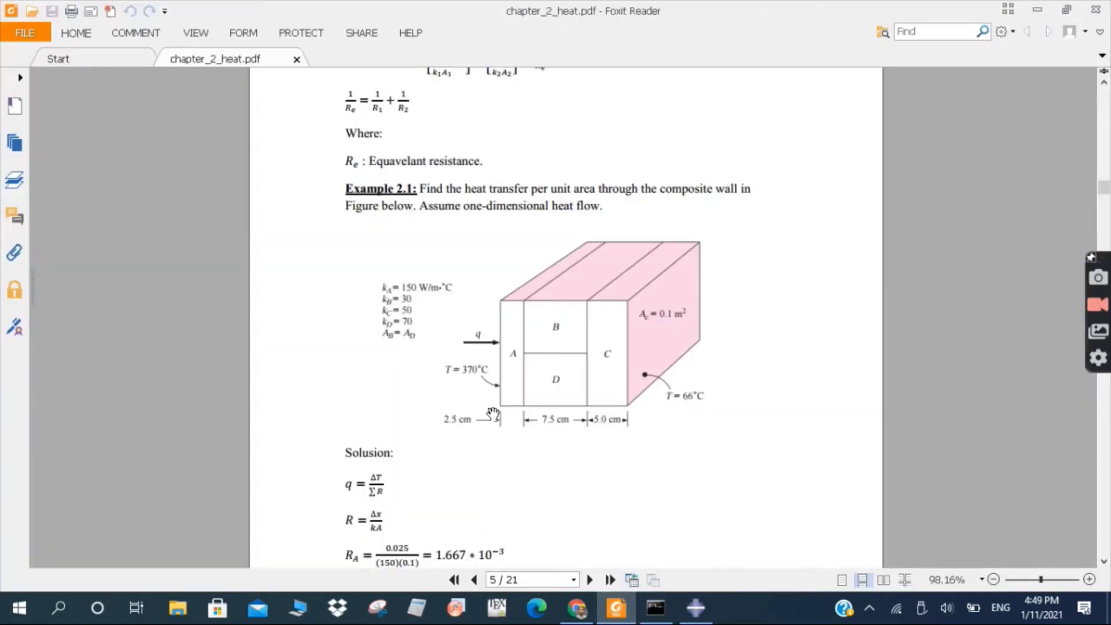
{"action": "left_click", "coordinate": [695, 607]}
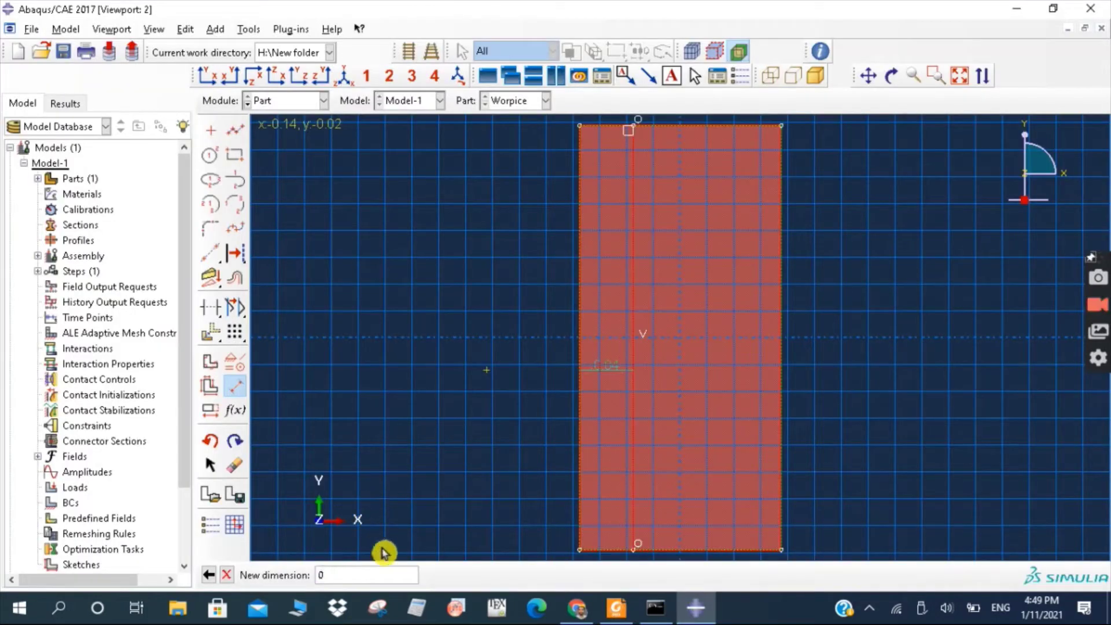
{"action": "key", "text": "Return"}
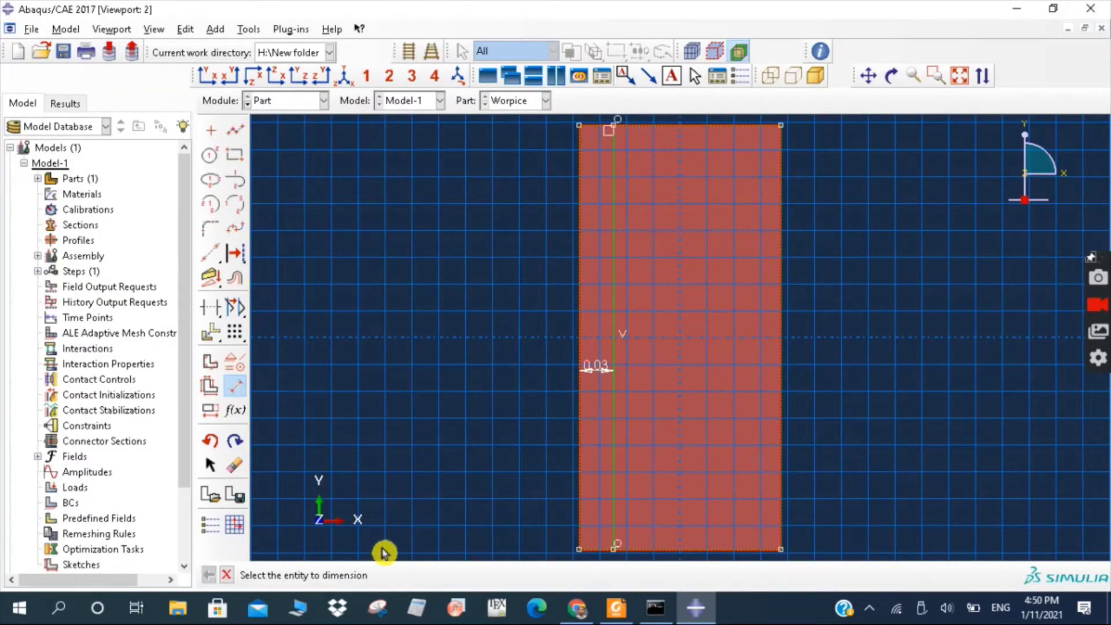
{"action": "left_click", "coordinate": [226, 575]}
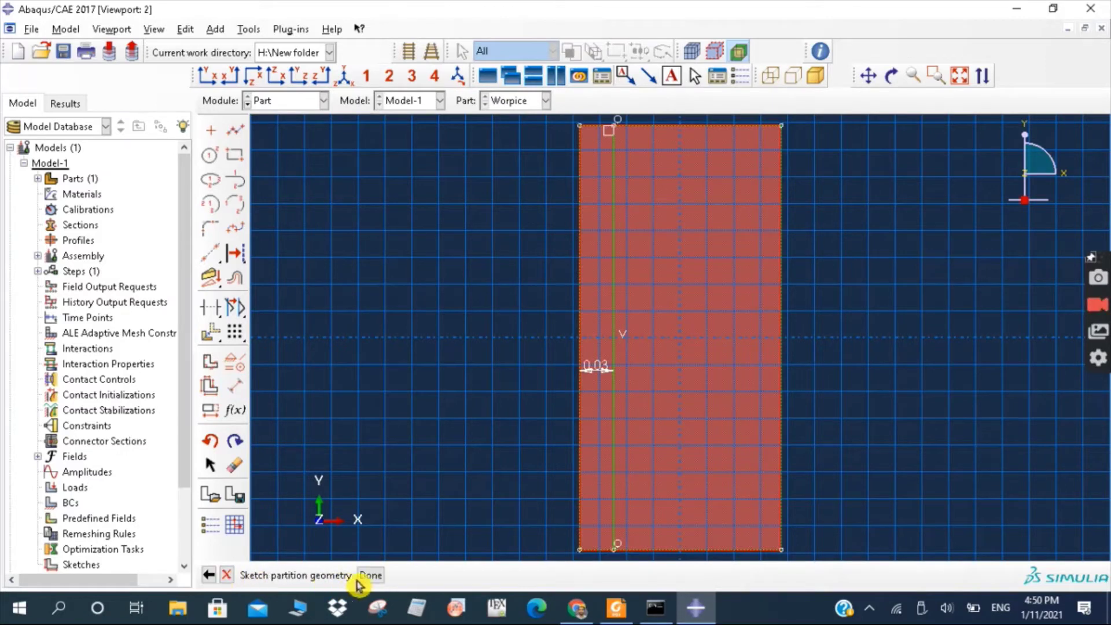
{"action": "left_click", "coordinate": [366, 578]}
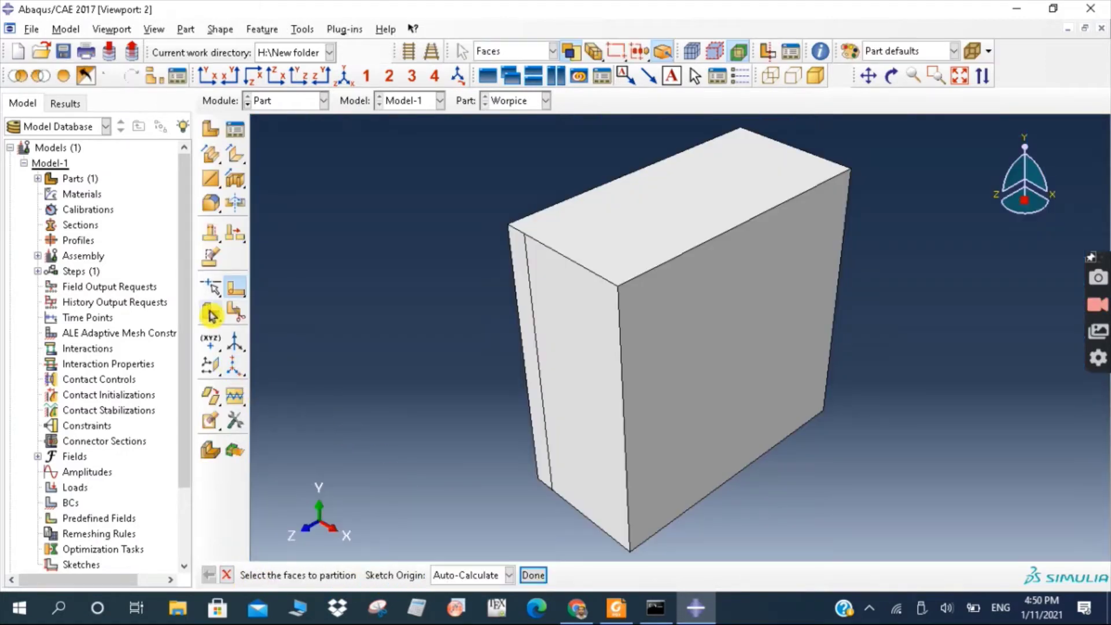
Partition the solid cell by extruding the new face line along the direction of the block's long top edge
{"action": "left_click", "coordinate": [211, 316]}
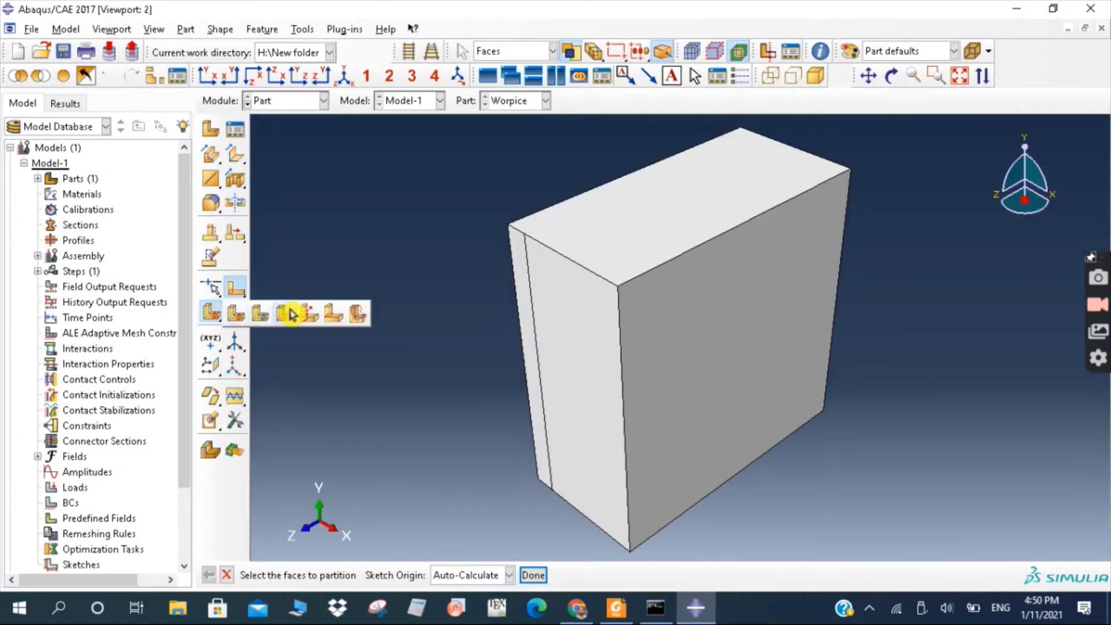
{"action": "left_click", "coordinate": [310, 320]}
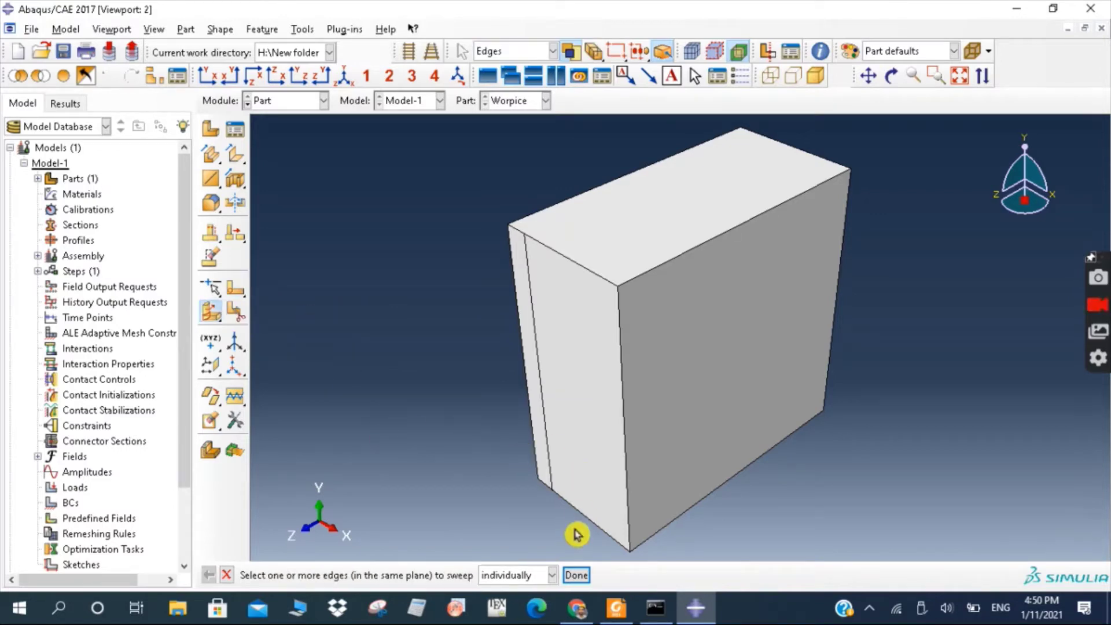
{"action": "left_click", "coordinate": [546, 446]}
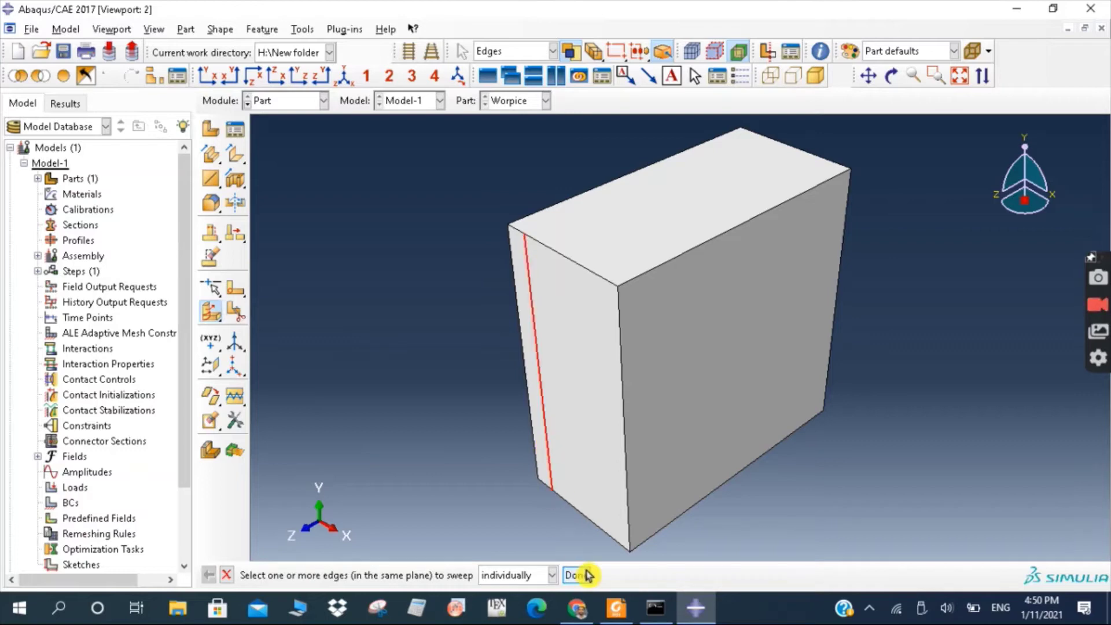
{"action": "left_click", "coordinate": [586, 575]}
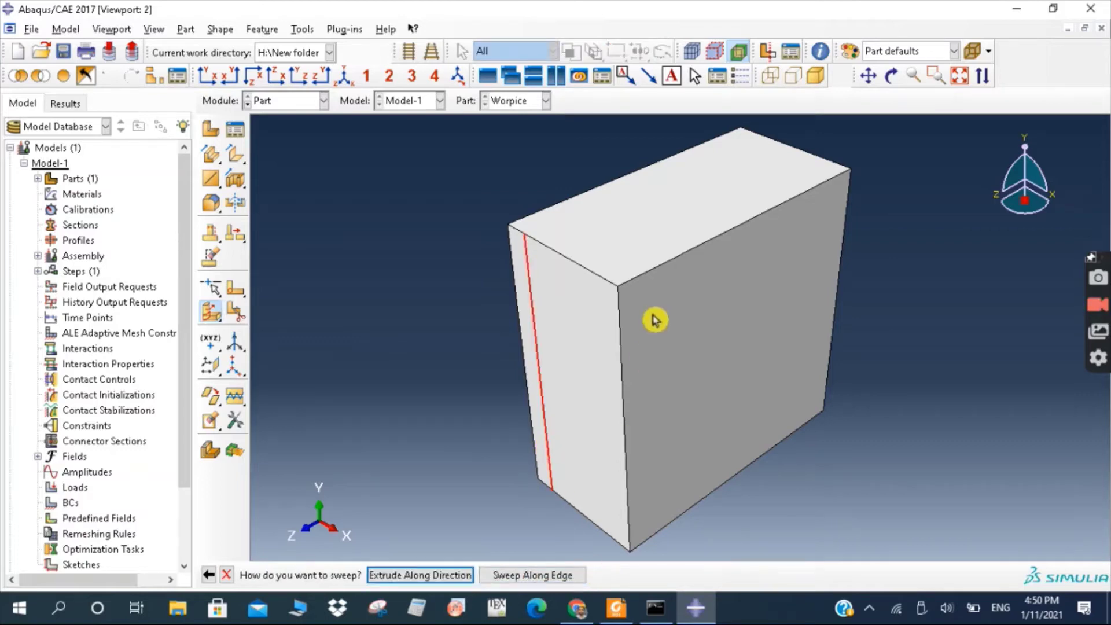
{"action": "left_click", "coordinate": [443, 579]}
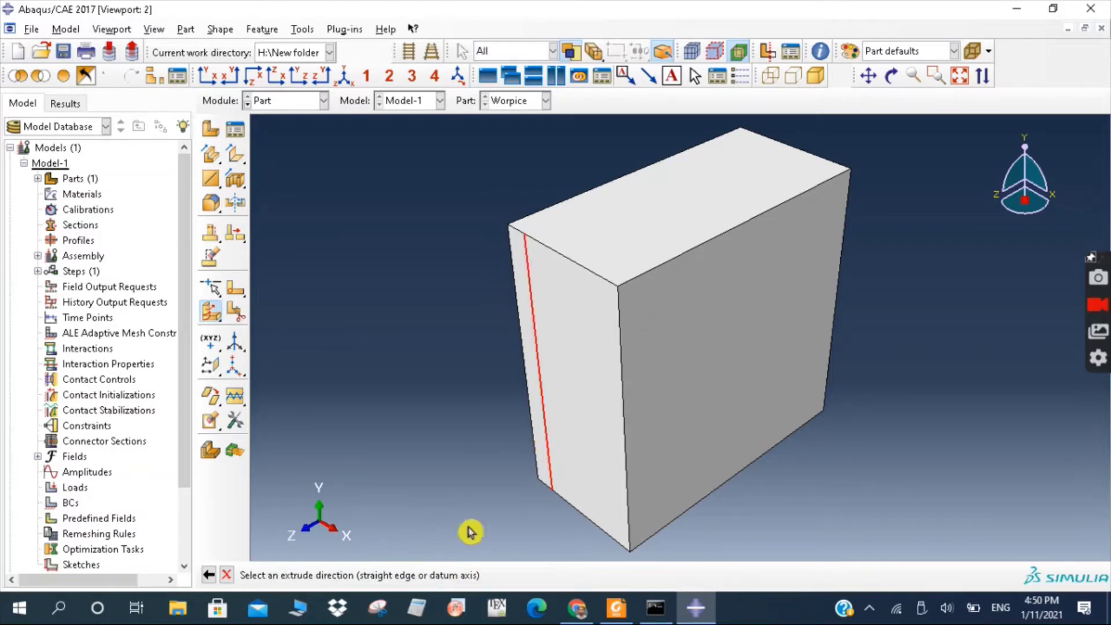
{"action": "left_click", "coordinate": [671, 264]}
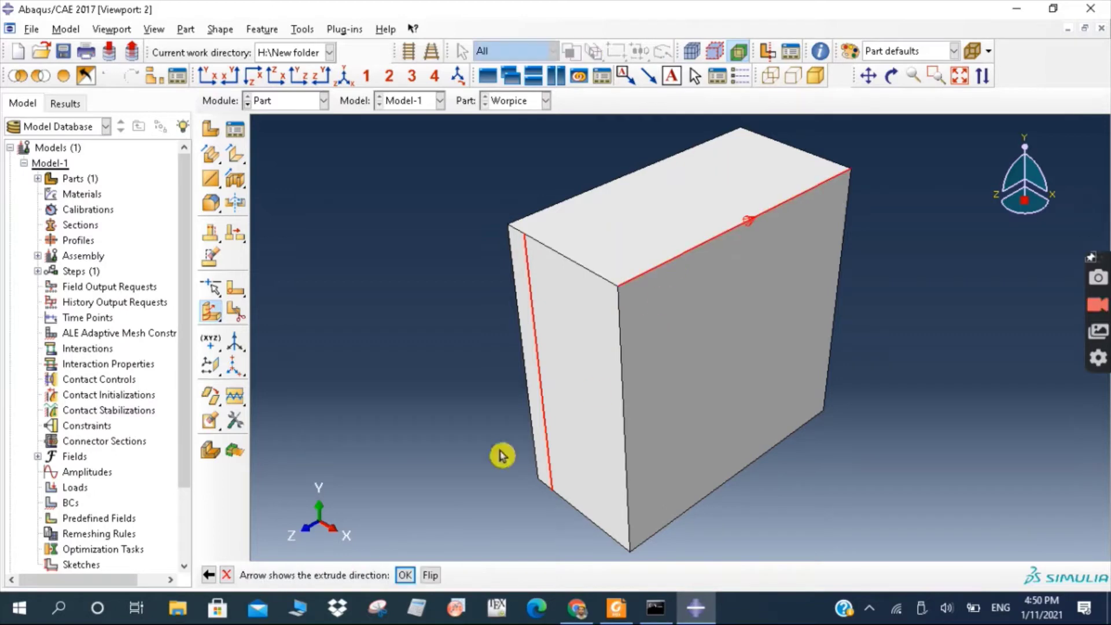
{"action": "left_click", "coordinate": [408, 576]}
{"action": "left_click", "coordinate": [404, 575]}
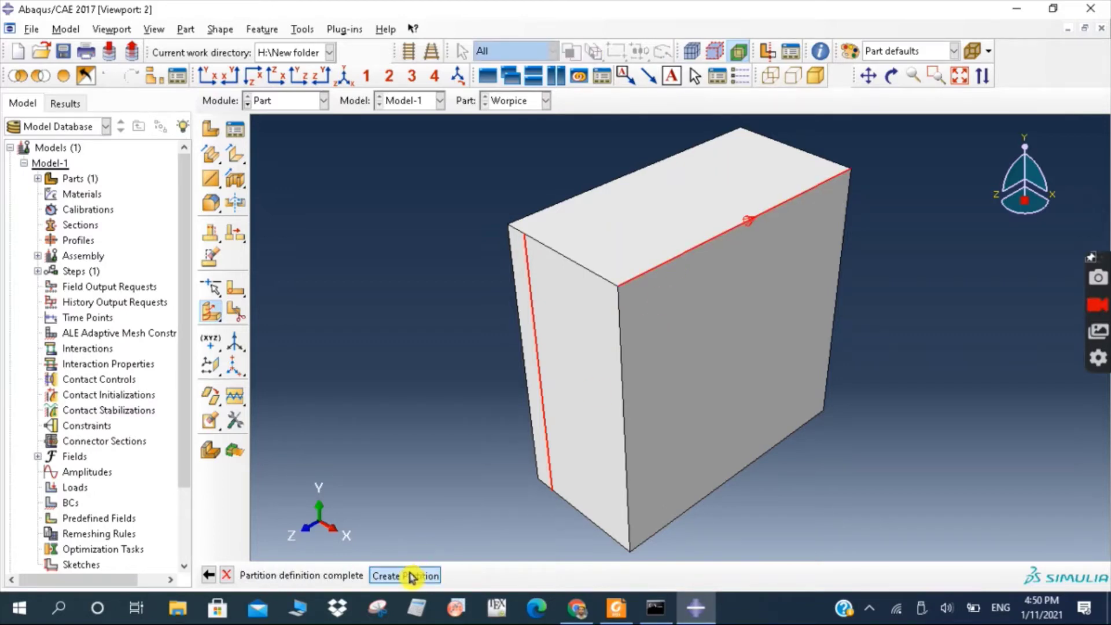
Start a partition sketch on the larger remaining front face and draw a full-height vertical line about 0.05 from its right edge
{"action": "left_click", "coordinate": [236, 298]}
{"action": "left_click", "coordinate": [579, 423]}
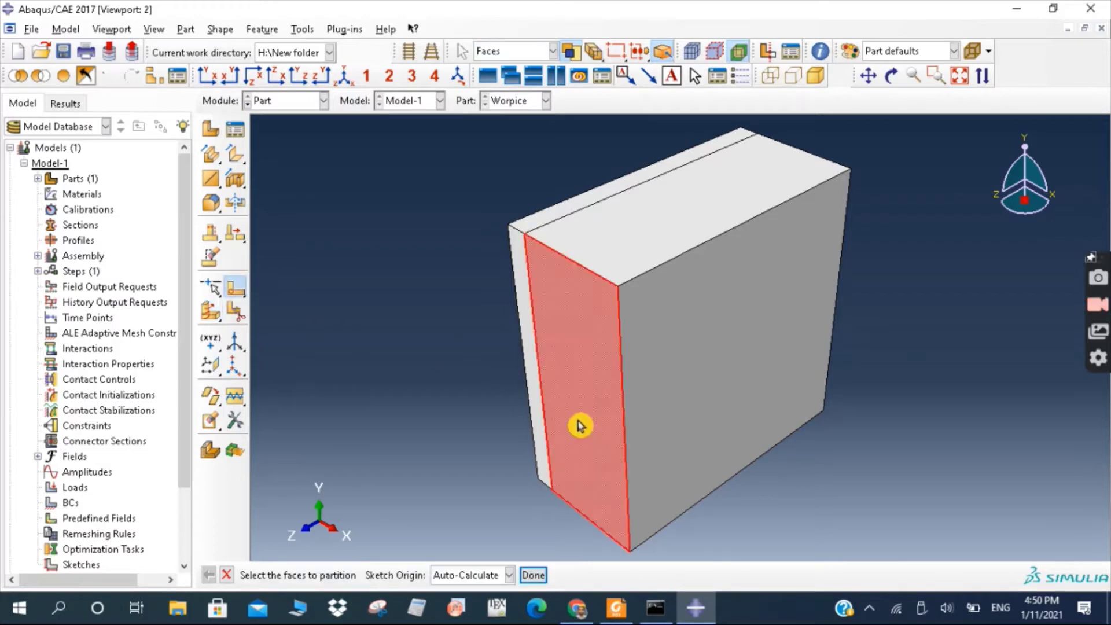
{"action": "left_click", "coordinate": [535, 575]}
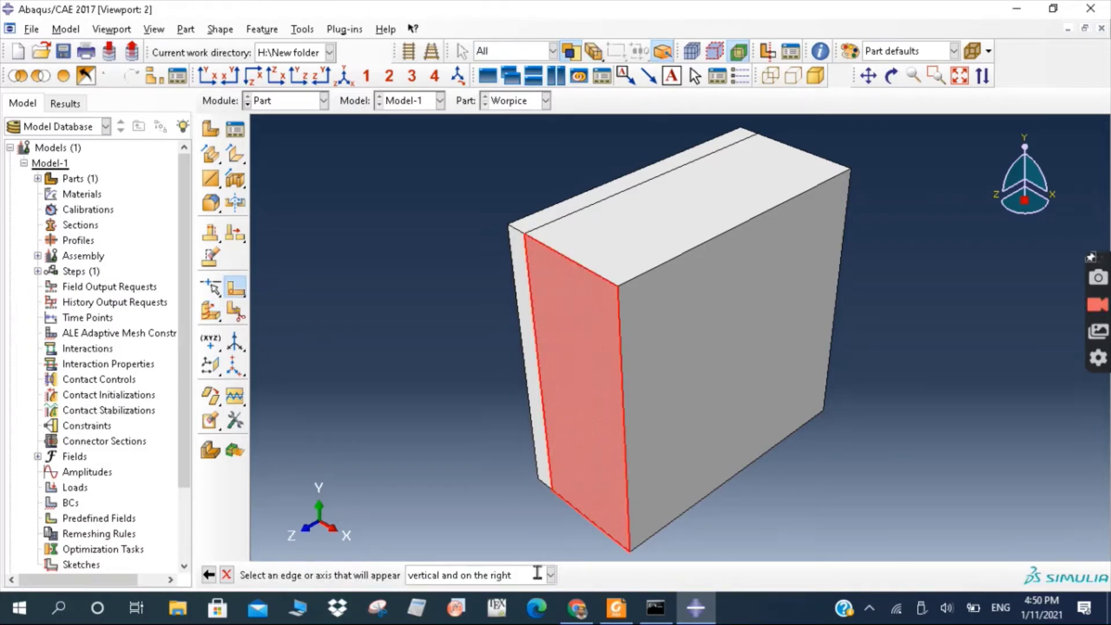
{"action": "left_click", "coordinate": [629, 475]}
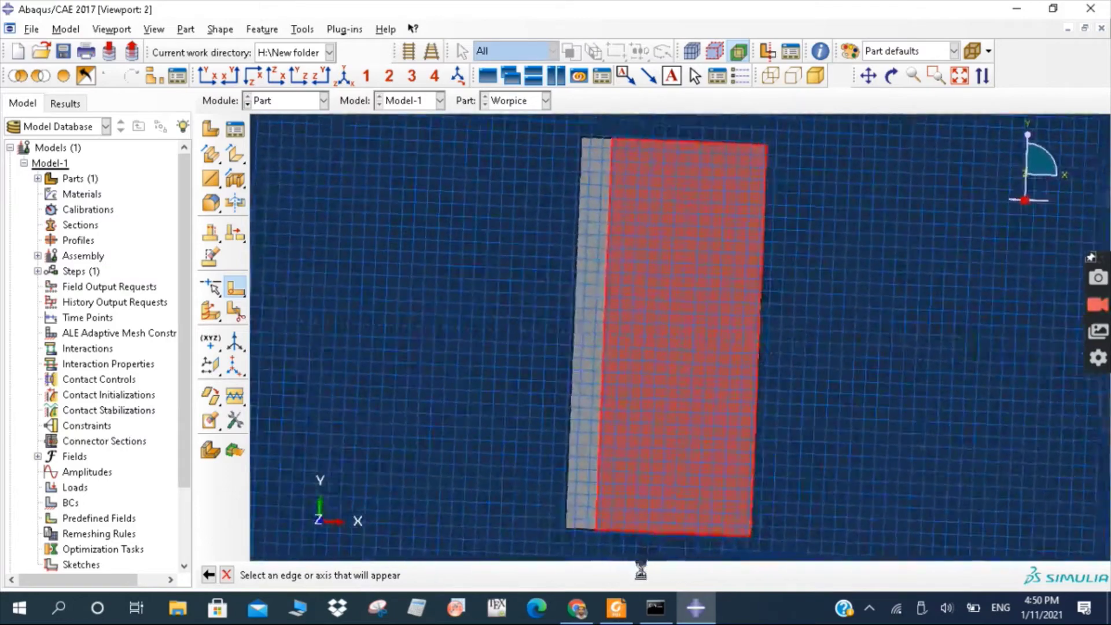
{"action": "mouse_move", "coordinate": [625, 615]}
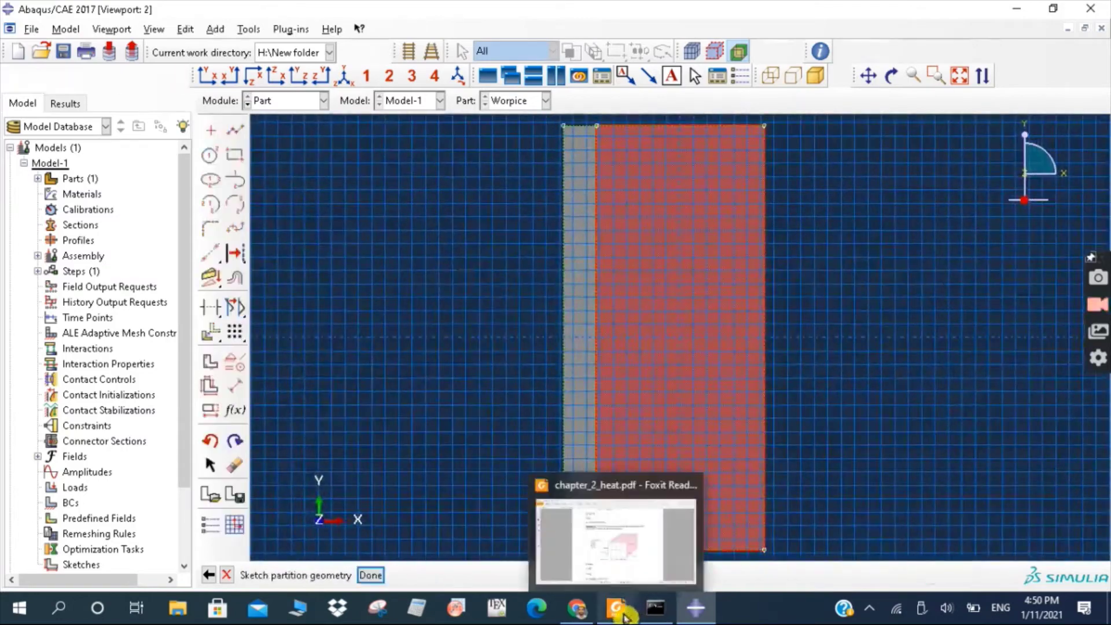
{"action": "left_click", "coordinate": [235, 130]}
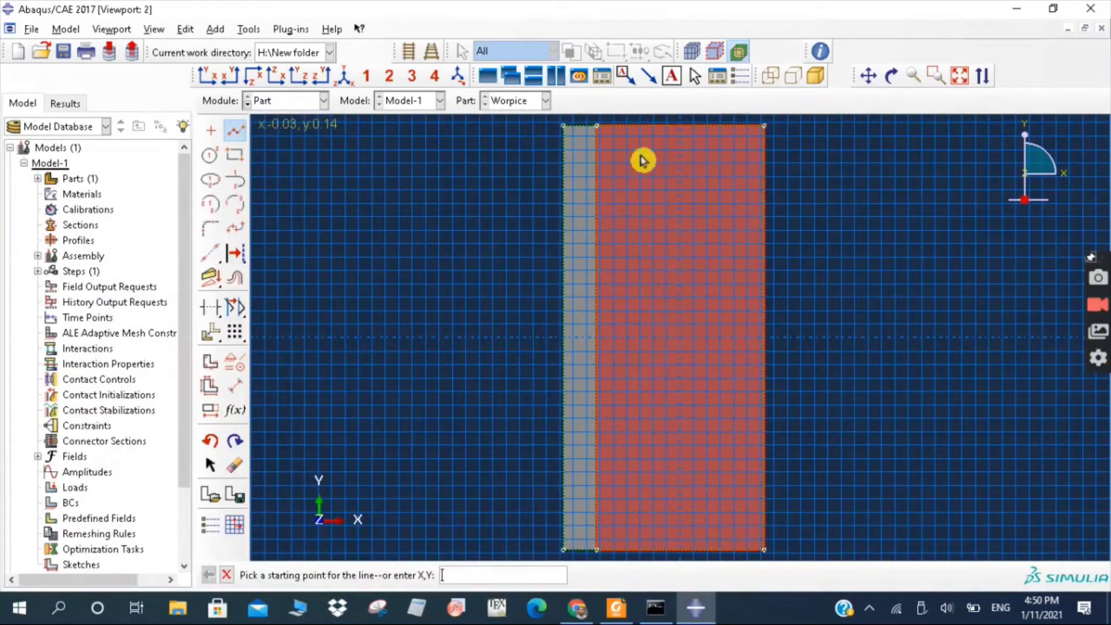
{"action": "left_click", "coordinate": [698, 128]}
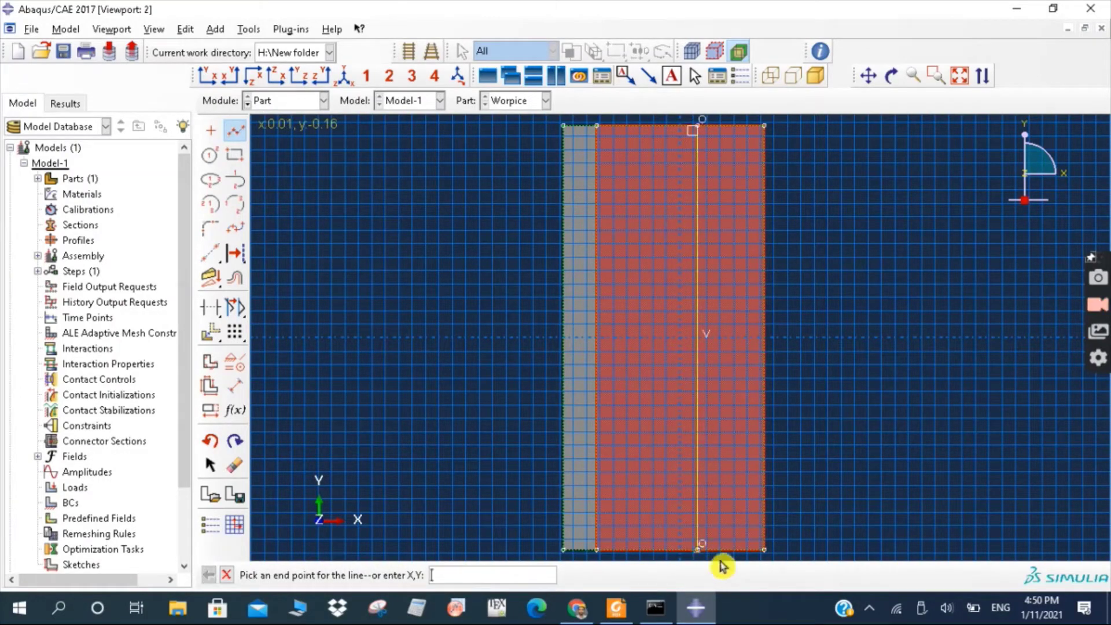
Check layer C's thickness in the Foxit Reader PDF, dimension the line at 0.05 from the face's right edge, and finish the partition sketch
{"action": "left_click", "coordinate": [616, 607]}
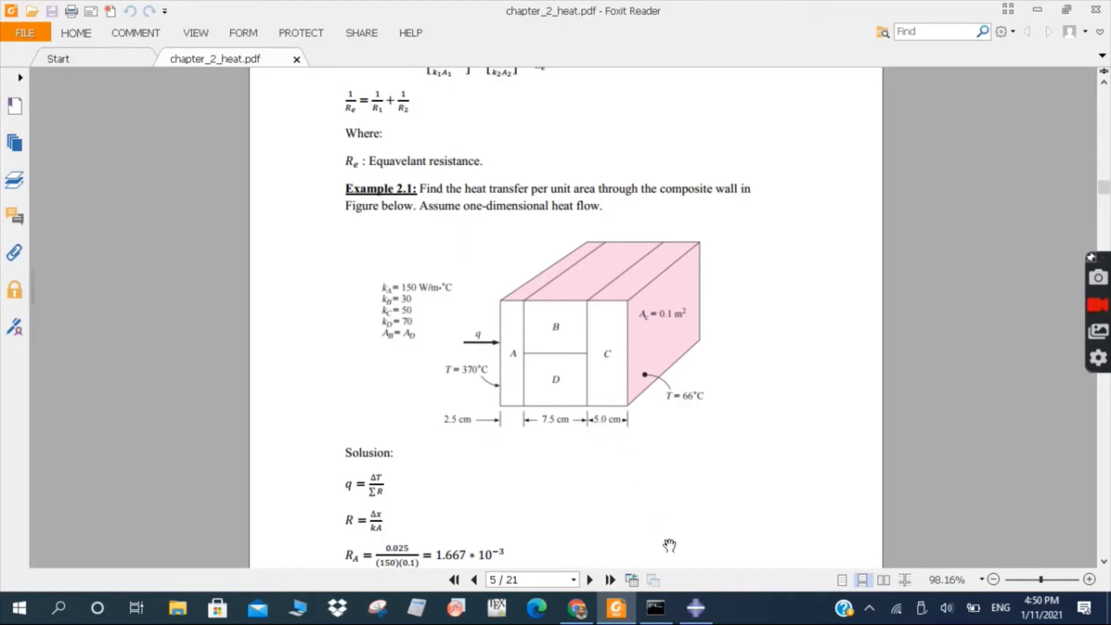
{"action": "left_click", "coordinate": [688, 605]}
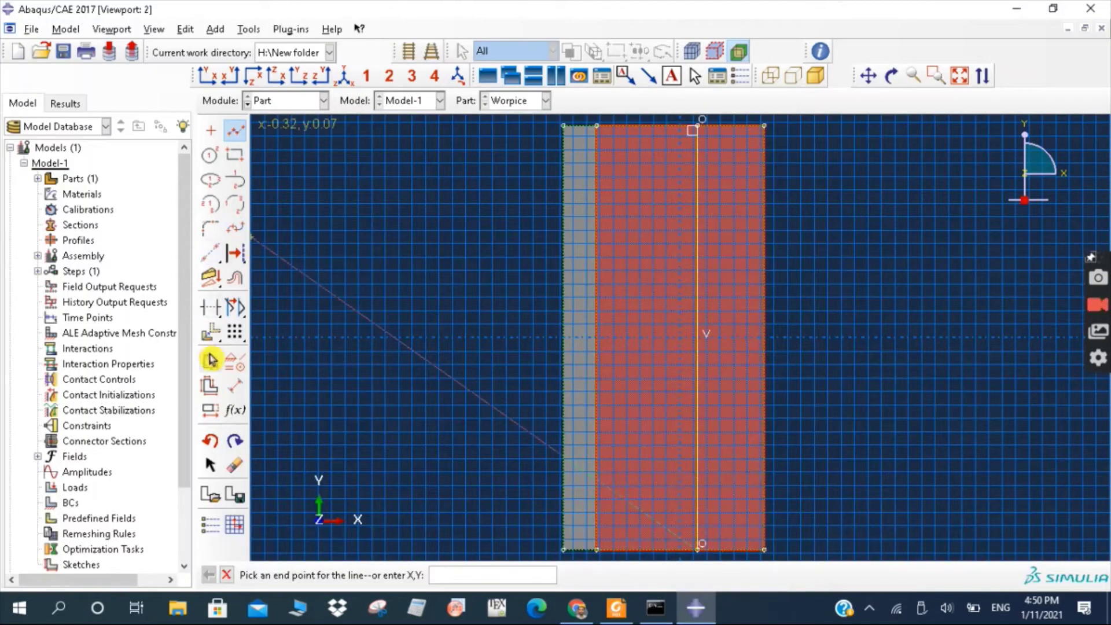
{"action": "left_click", "coordinate": [234, 385]}
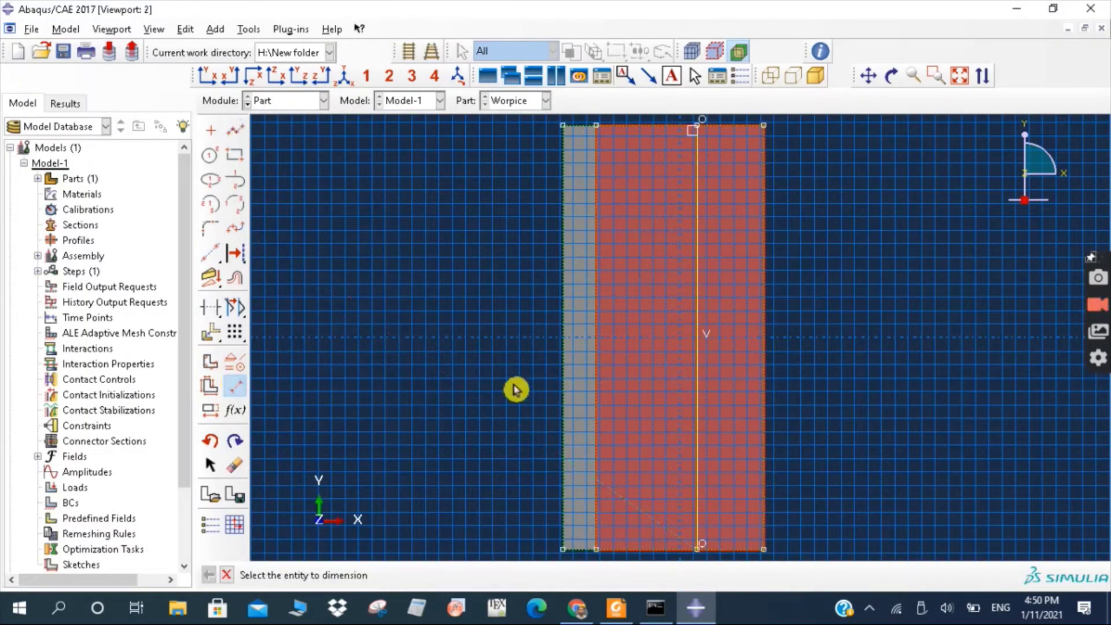
{"action": "left_click", "coordinate": [699, 382]}
{"action": "left_click", "coordinate": [762, 384]}
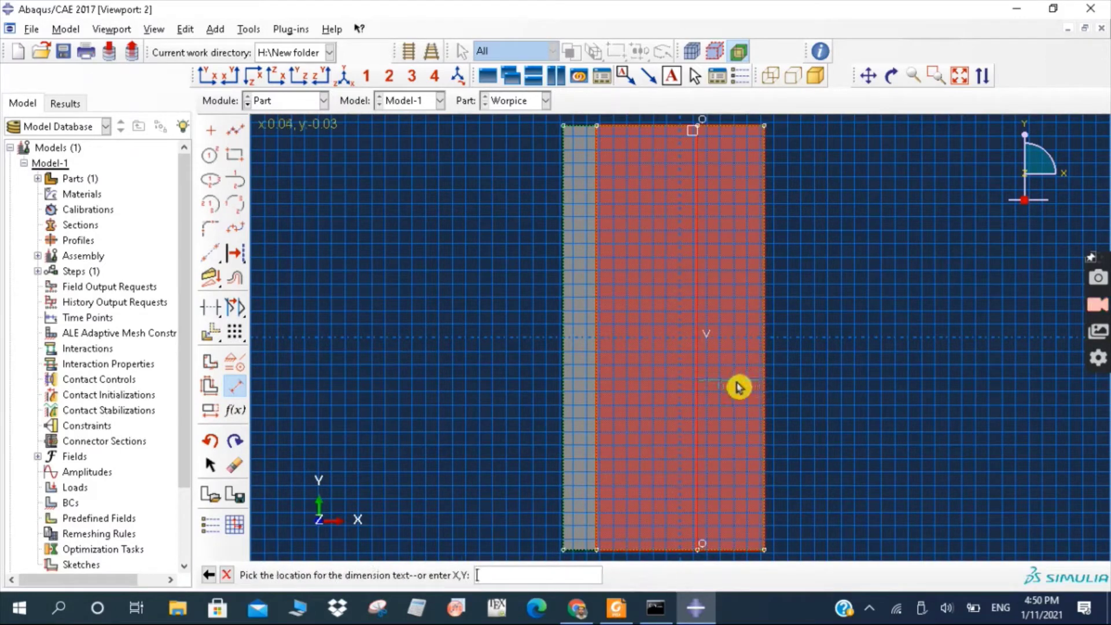
{"action": "left_click", "coordinate": [737, 384]}
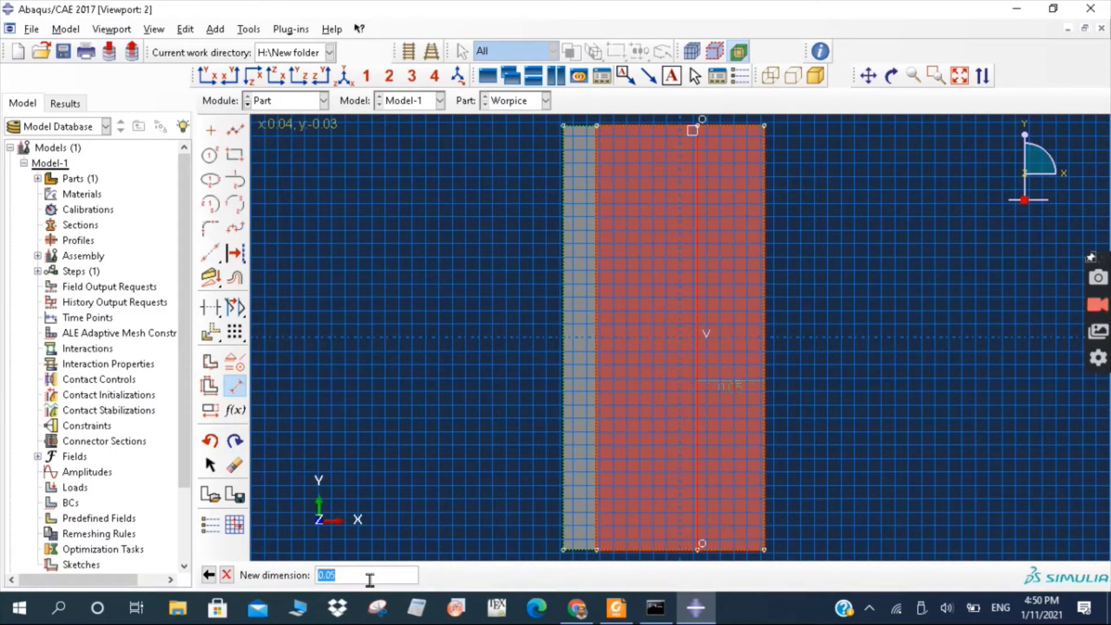
{"action": "key", "text": "Return"}
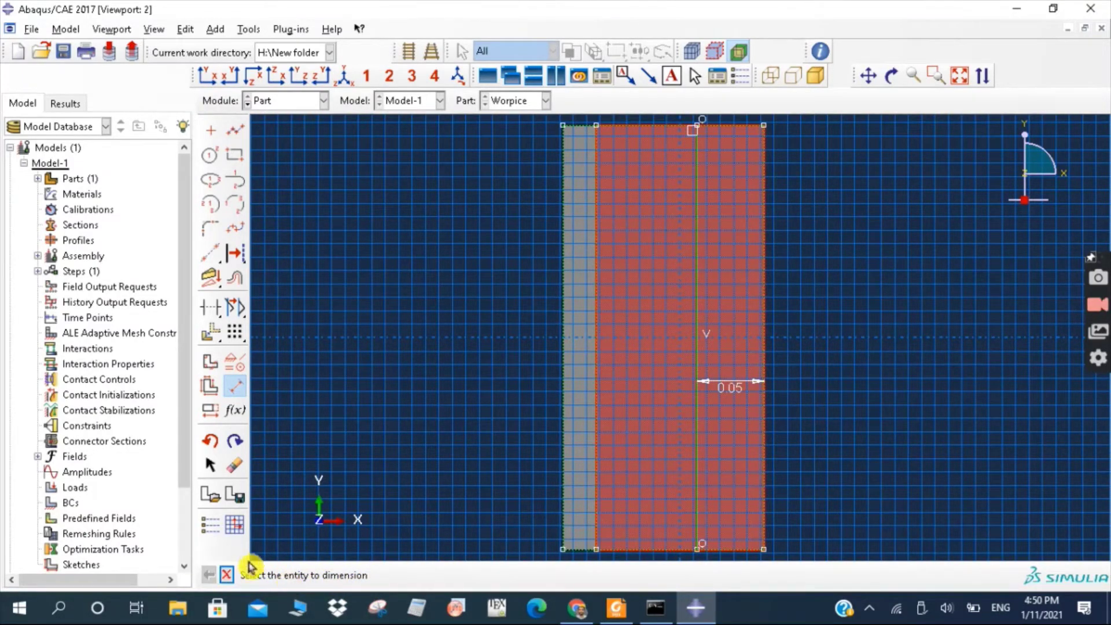
{"action": "left_click", "coordinate": [228, 578]}
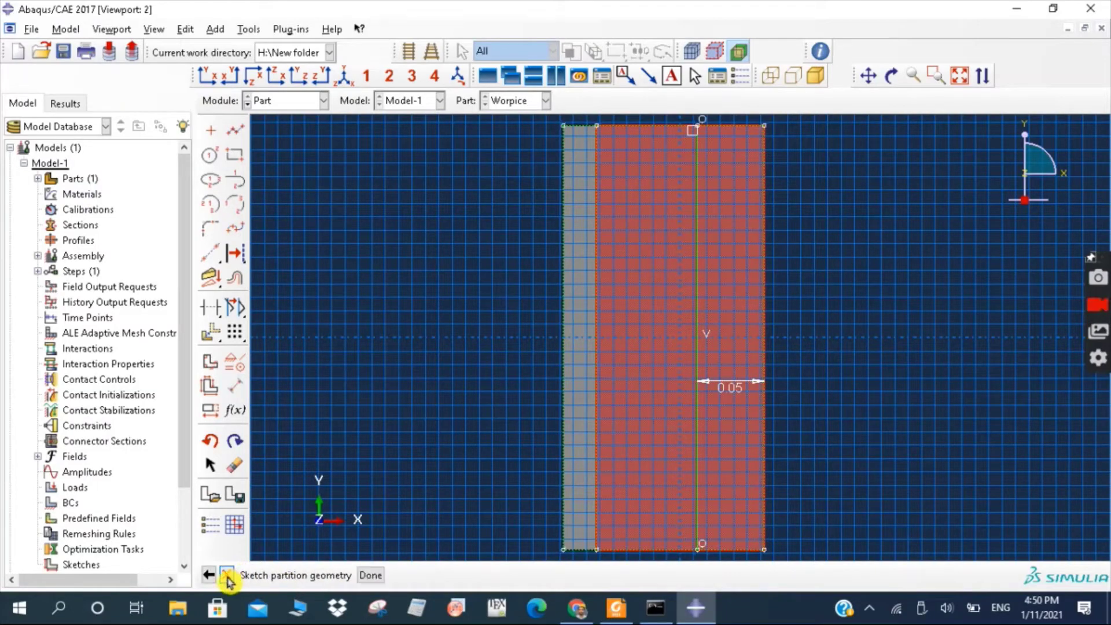
{"action": "left_click", "coordinate": [377, 579]}
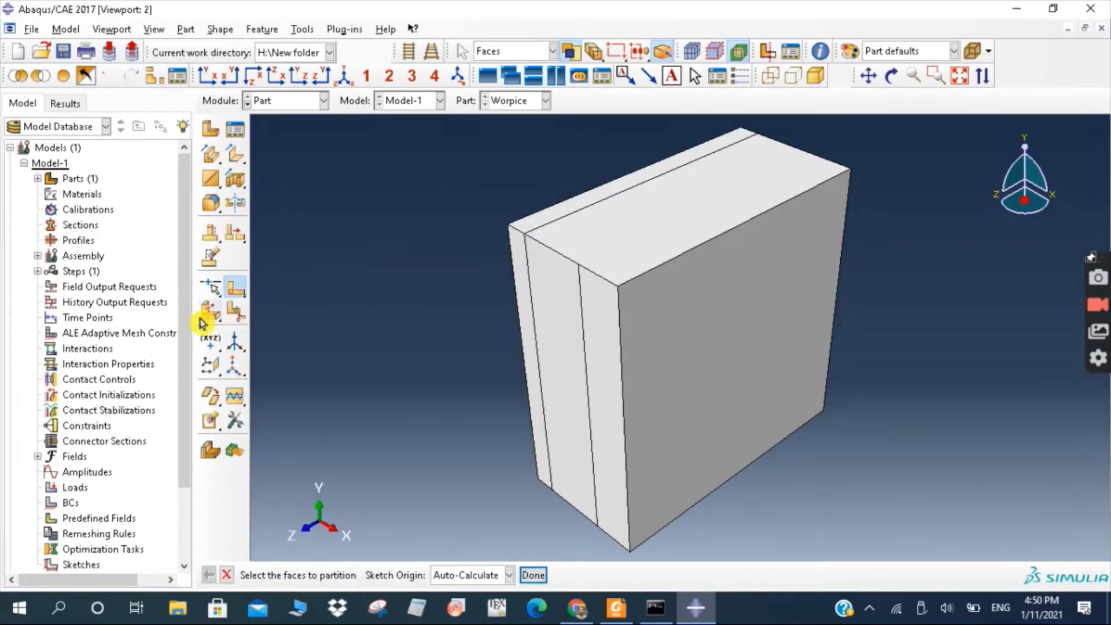
Partition the larger solid cell by extruding the layer C boundary line along the direction of the block's long top edge
{"action": "left_click", "coordinate": [216, 324]}
{"action": "left_click", "coordinate": [567, 341]}
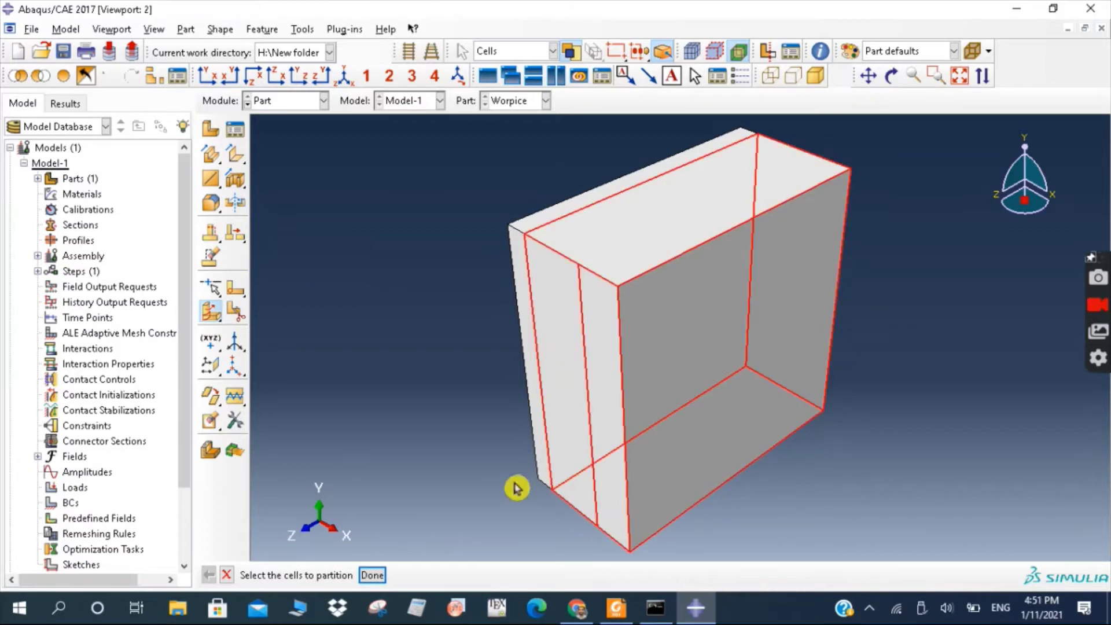
{"action": "left_click", "coordinate": [373, 576]}
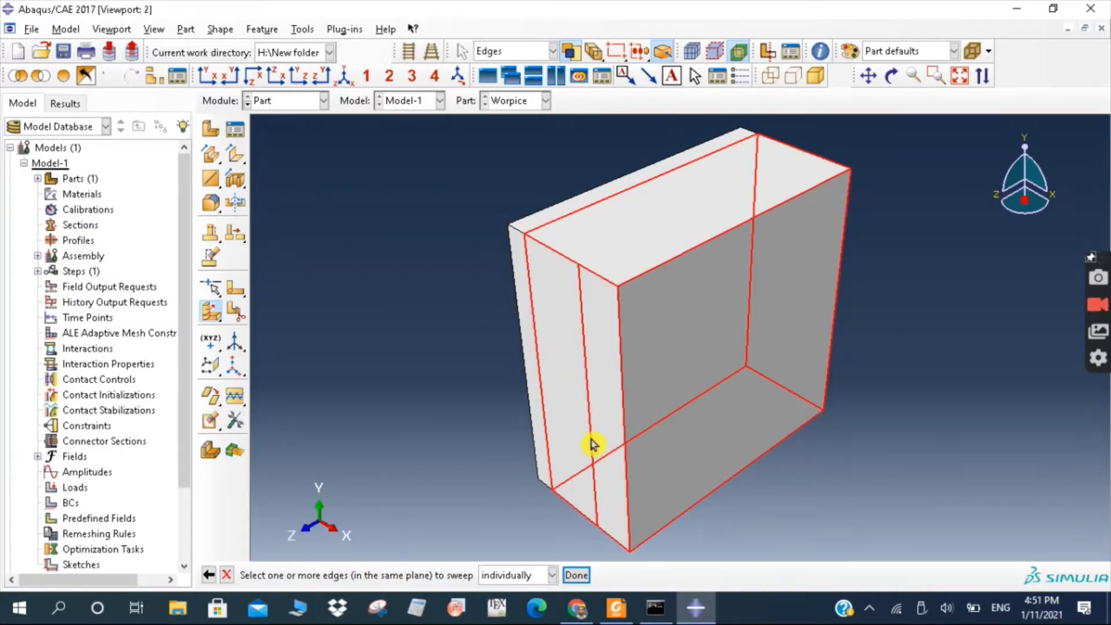
{"action": "left_click", "coordinate": [591, 444]}
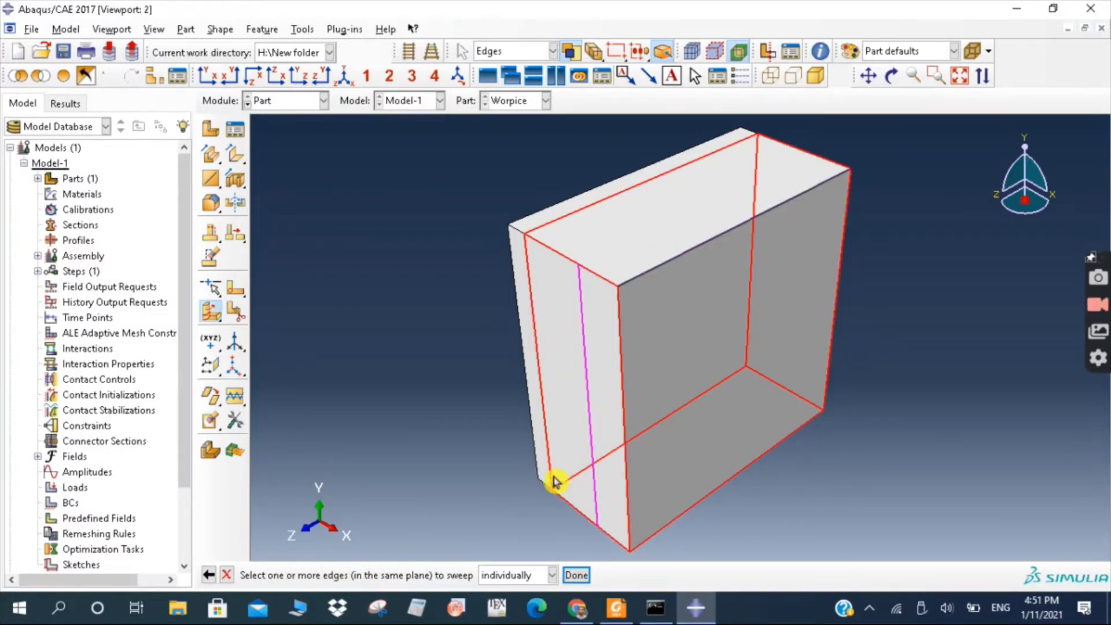
{"action": "left_click", "coordinate": [576, 575]}
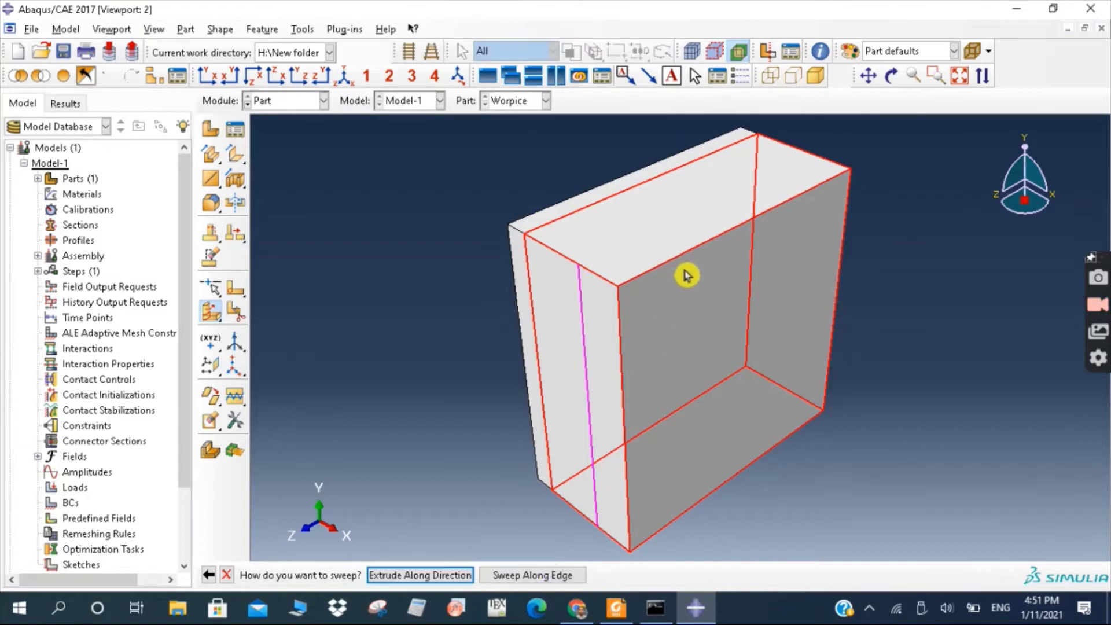
{"action": "left_click", "coordinate": [441, 575]}
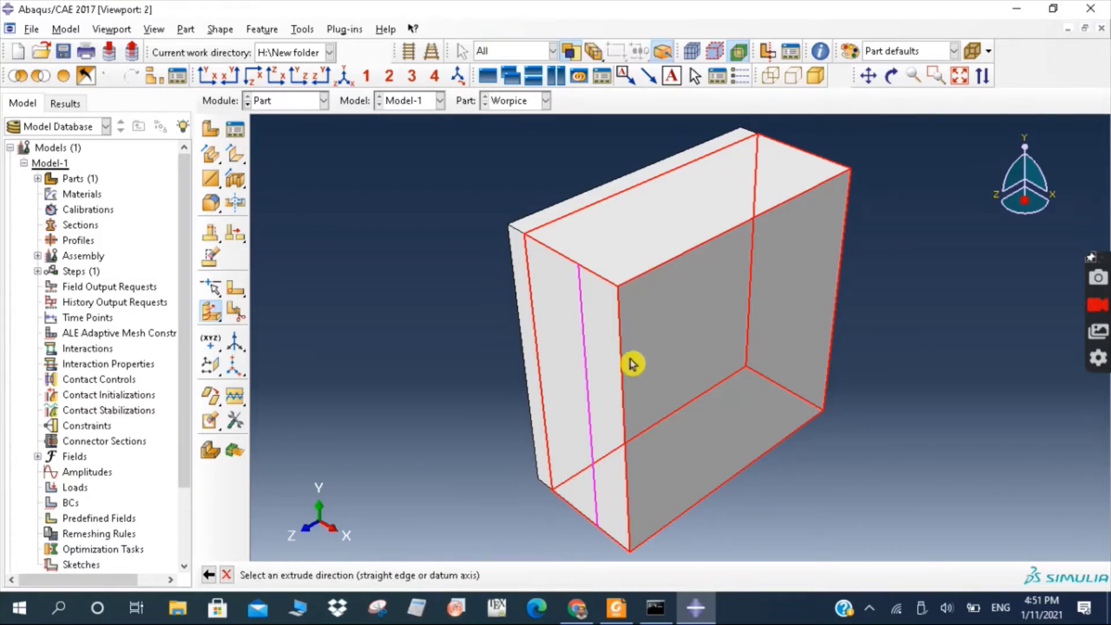
{"action": "left_click", "coordinate": [698, 257]}
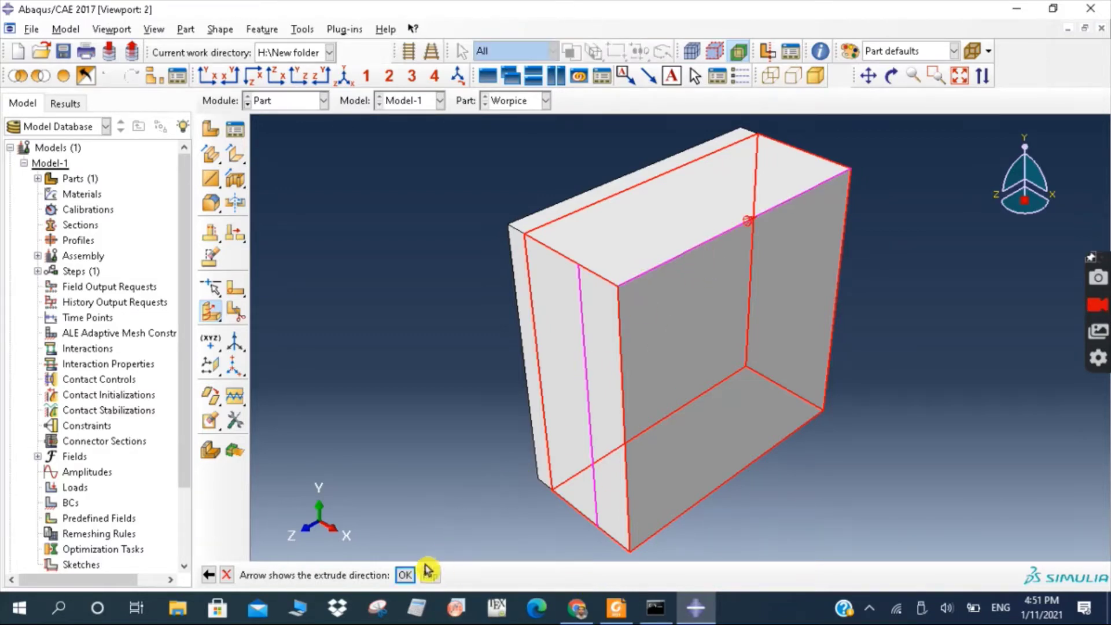
{"action": "left_click", "coordinate": [407, 575]}
{"action": "left_click", "coordinate": [411, 576]}
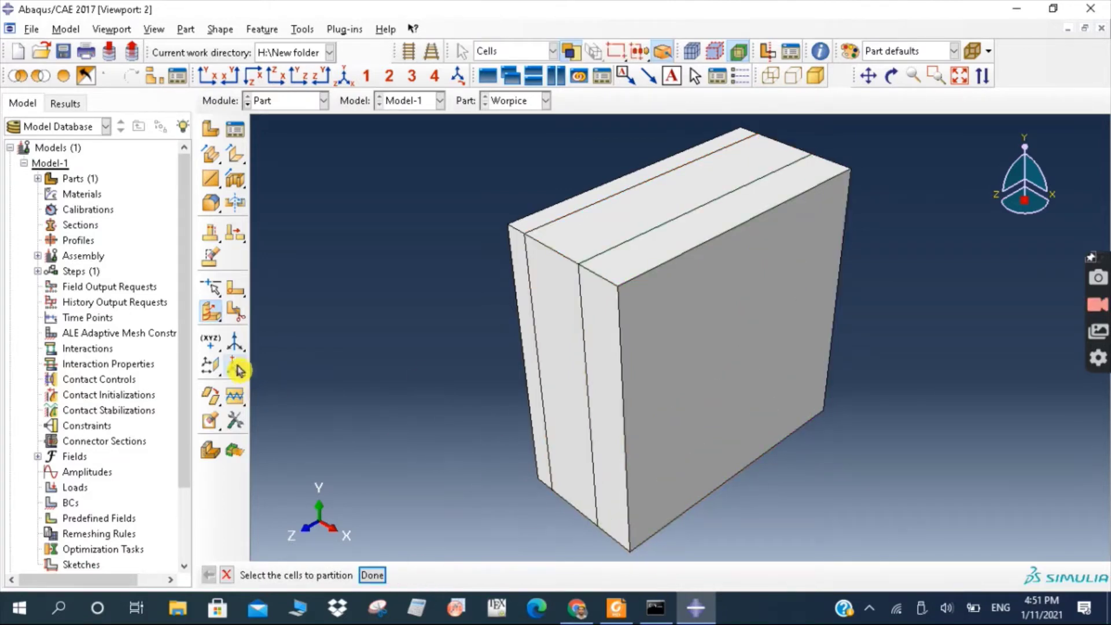
Start a partition sketch on the middle front face, oriented by its right vertical edge, and check the B/D split in the Foxit Reader PDF
{"action": "left_click", "coordinate": [236, 289]}
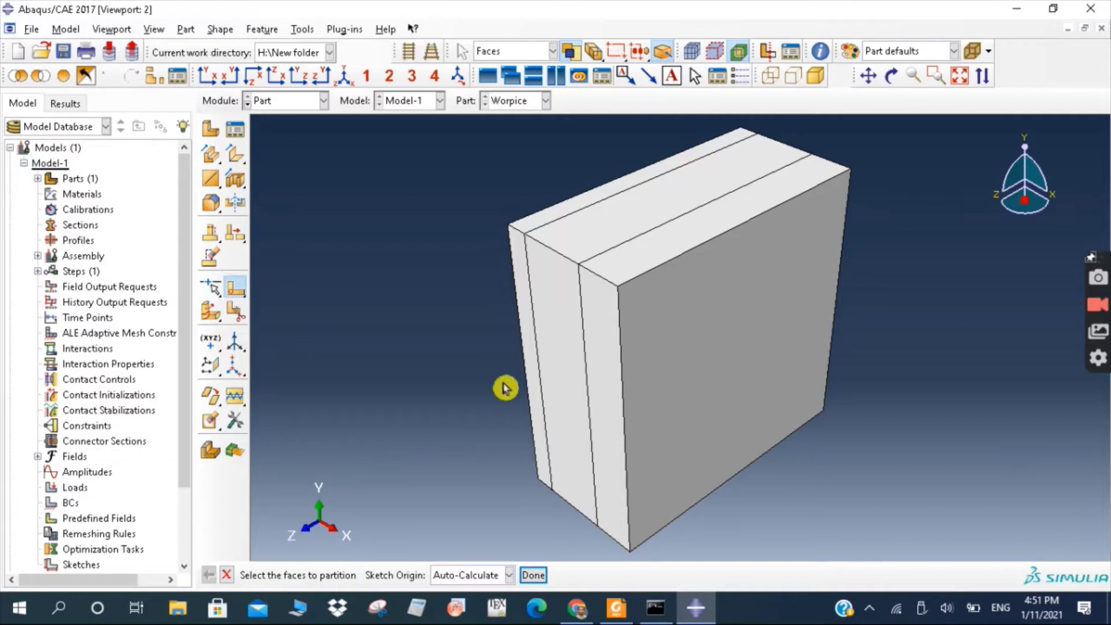
{"action": "left_click", "coordinate": [570, 422]}
{"action": "left_click", "coordinate": [534, 575]}
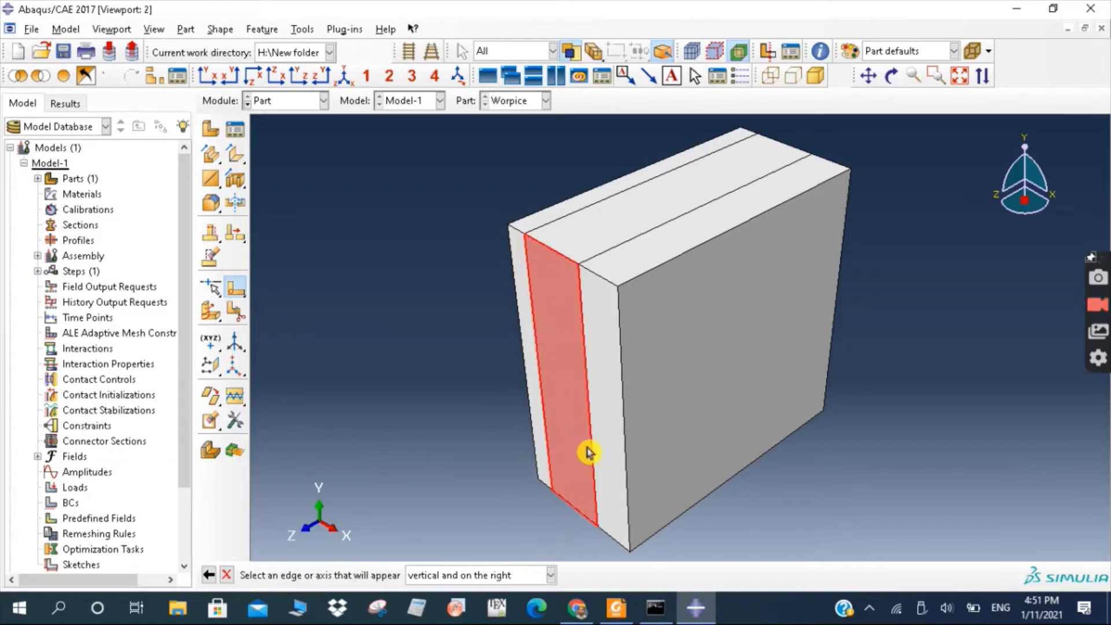
{"action": "left_click", "coordinate": [591, 435]}
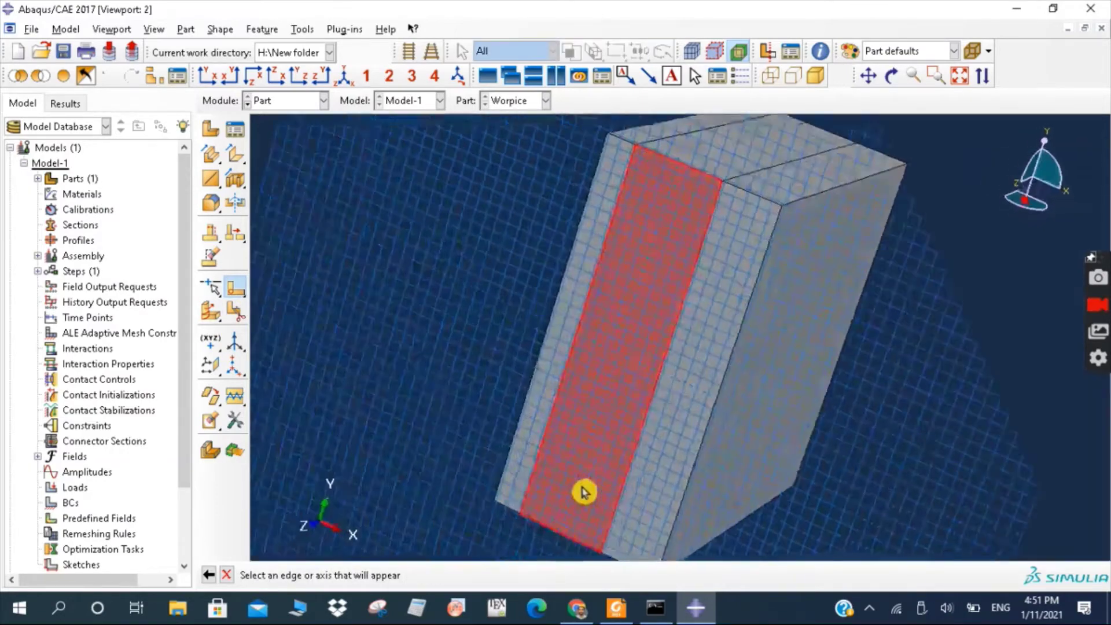
{"action": "left_click", "coordinate": [616, 607]}
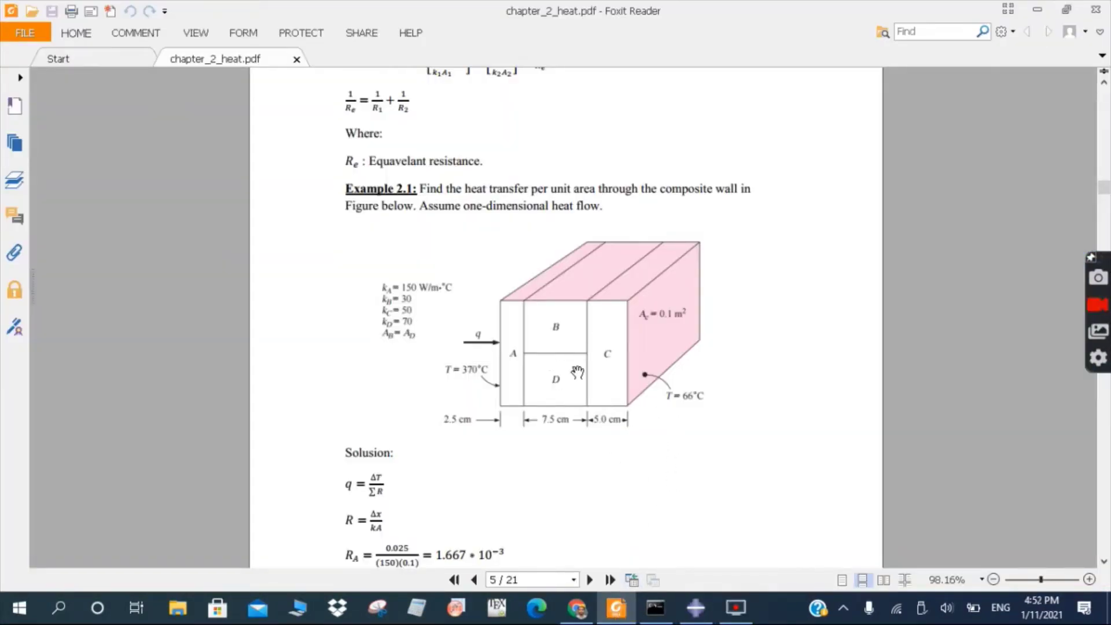
{"action": "left_click", "coordinate": [696, 607]}
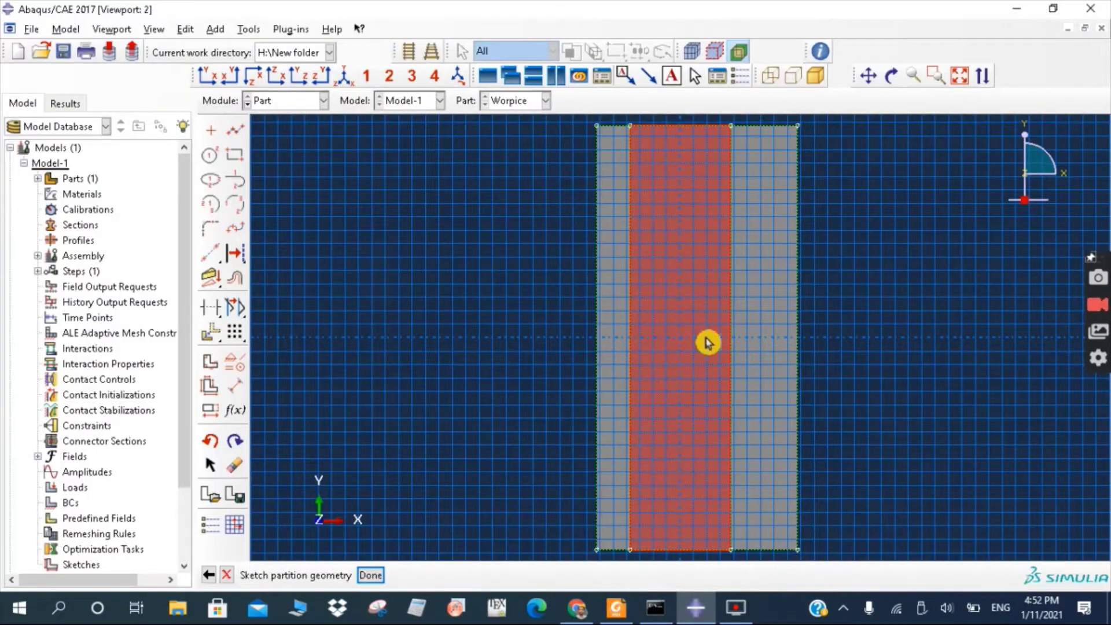
Draw a horizontal line at mid-height (y = 0) across the full width of the middle face and finish the partition sketch
{"action": "left_click", "coordinate": [235, 131]}
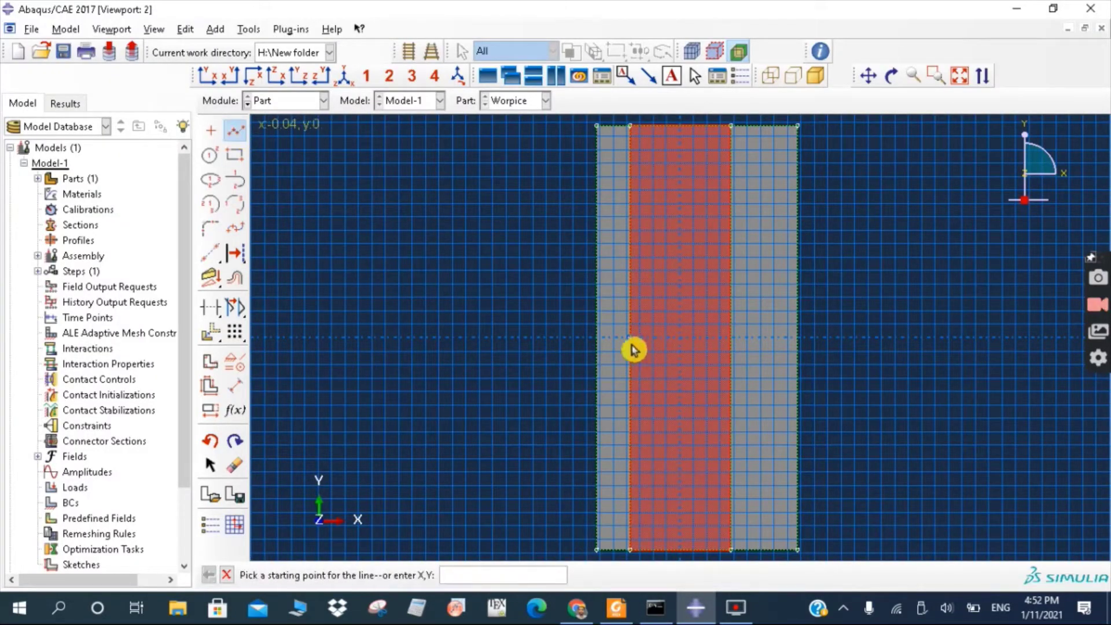
{"action": "left_click", "coordinate": [731, 340]}
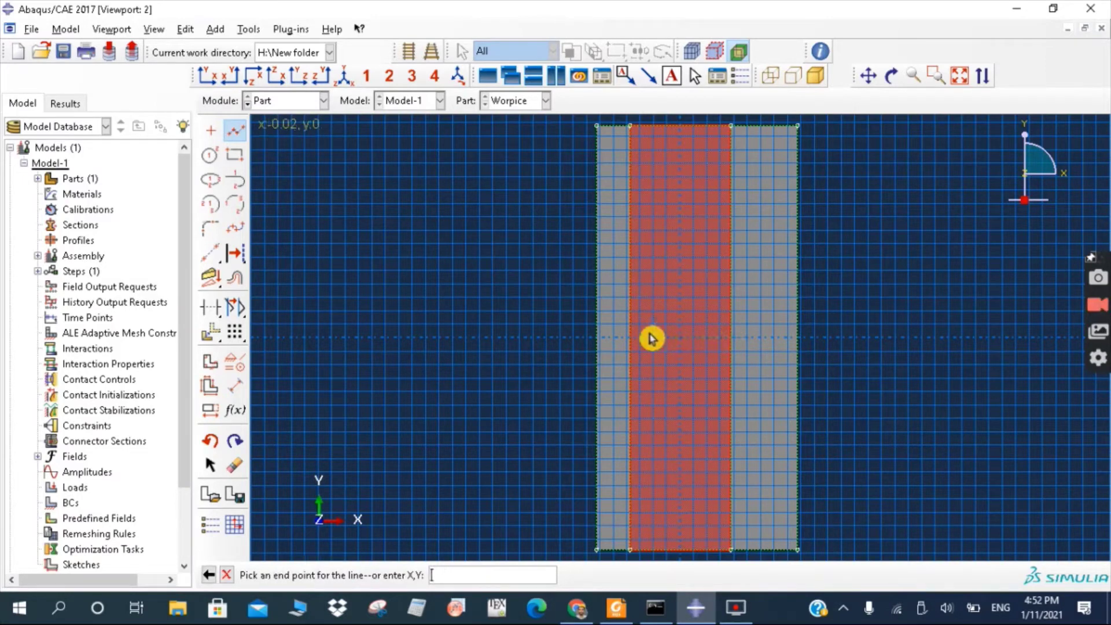
{"action": "left_click", "coordinate": [631, 339]}
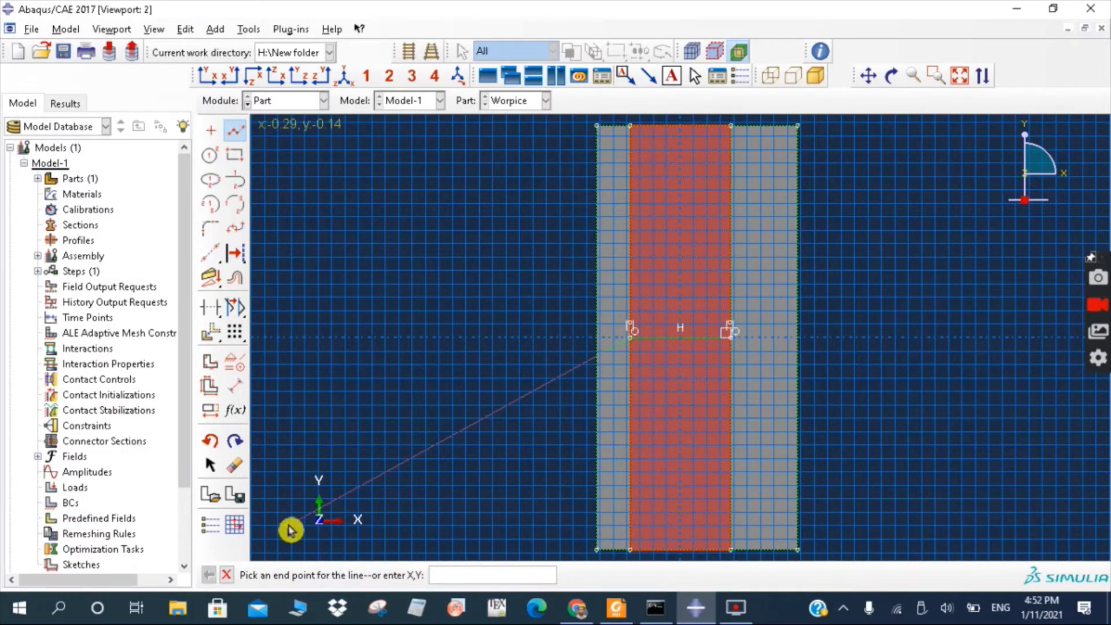
{"action": "left_click", "coordinate": [226, 575]}
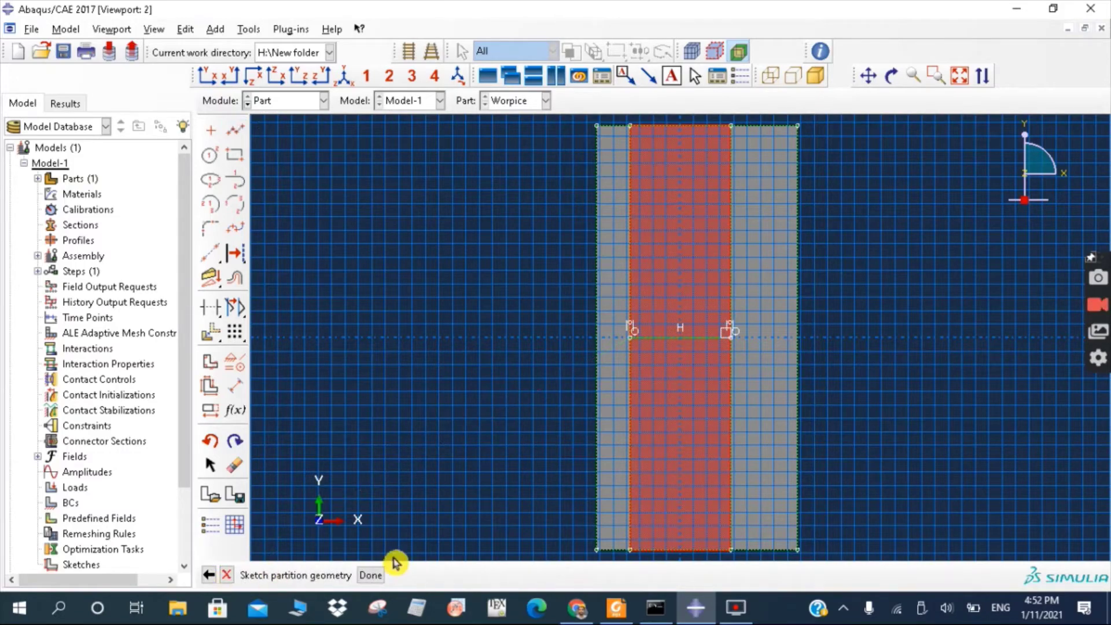
{"action": "left_click", "coordinate": [372, 576]}
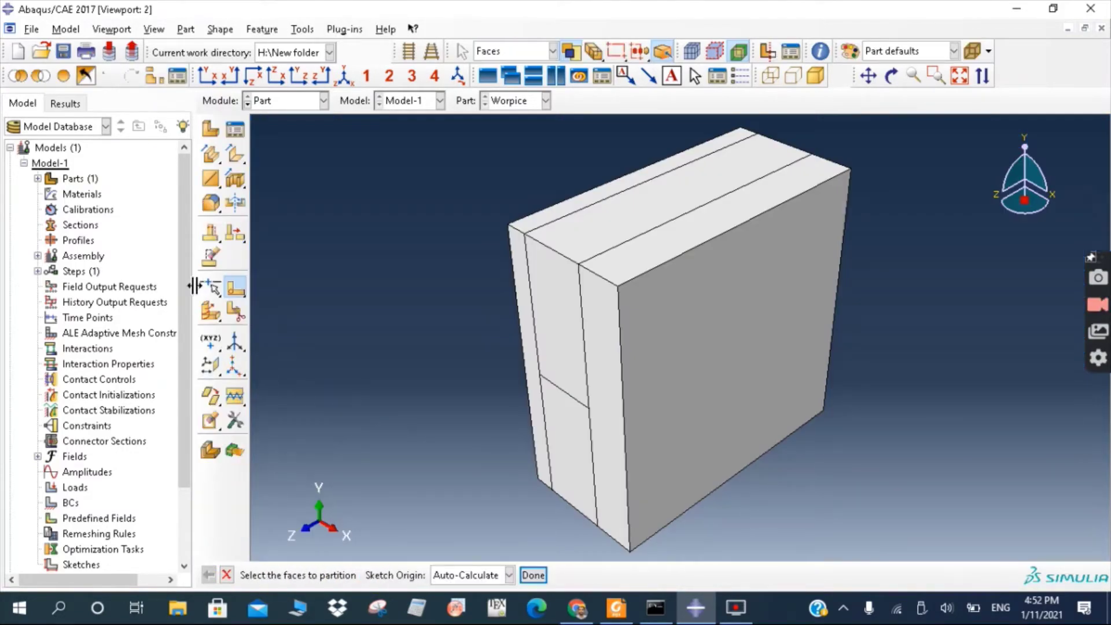
Partition the middle cell into B and D by extruding the horizontal face line along the direction of the block's long top edge
{"action": "left_click", "coordinate": [212, 312]}
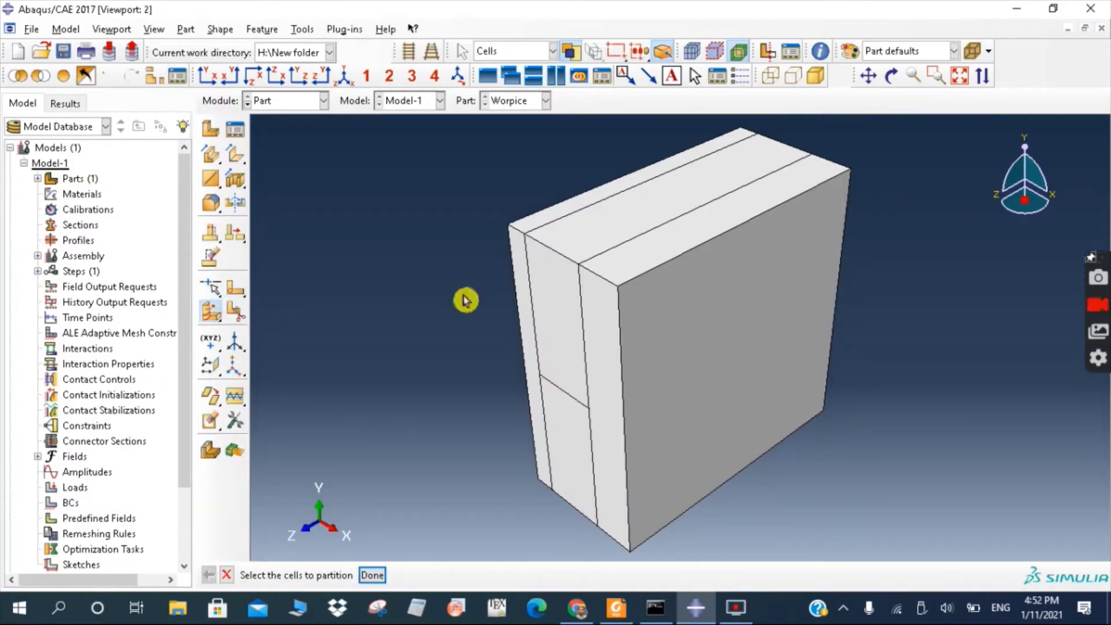
{"action": "left_click", "coordinate": [565, 392]}
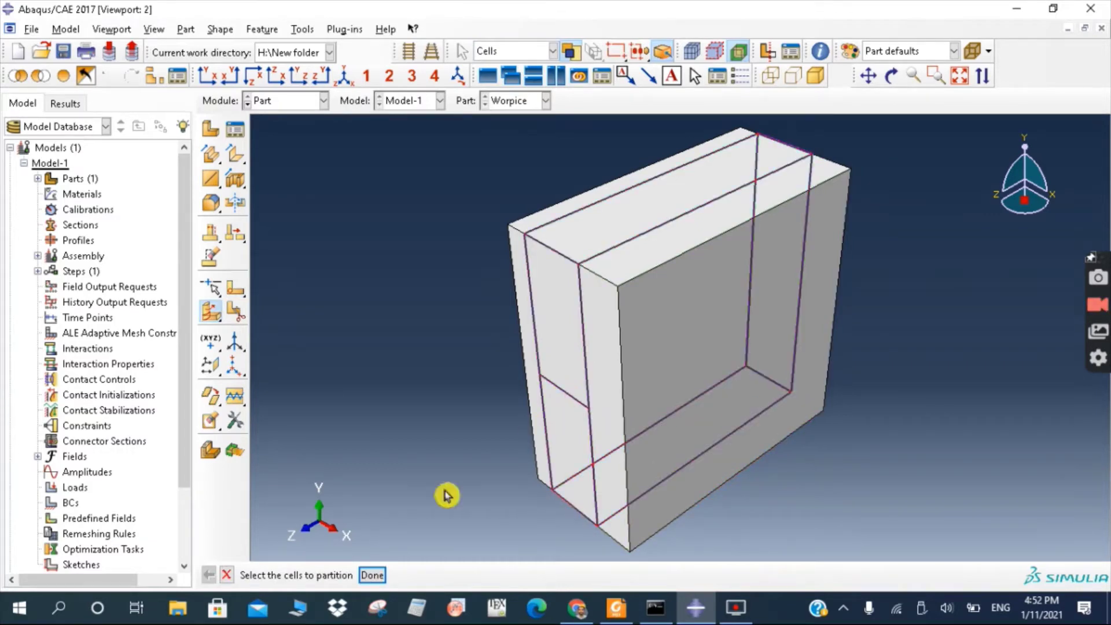
{"action": "left_click", "coordinate": [378, 577]}
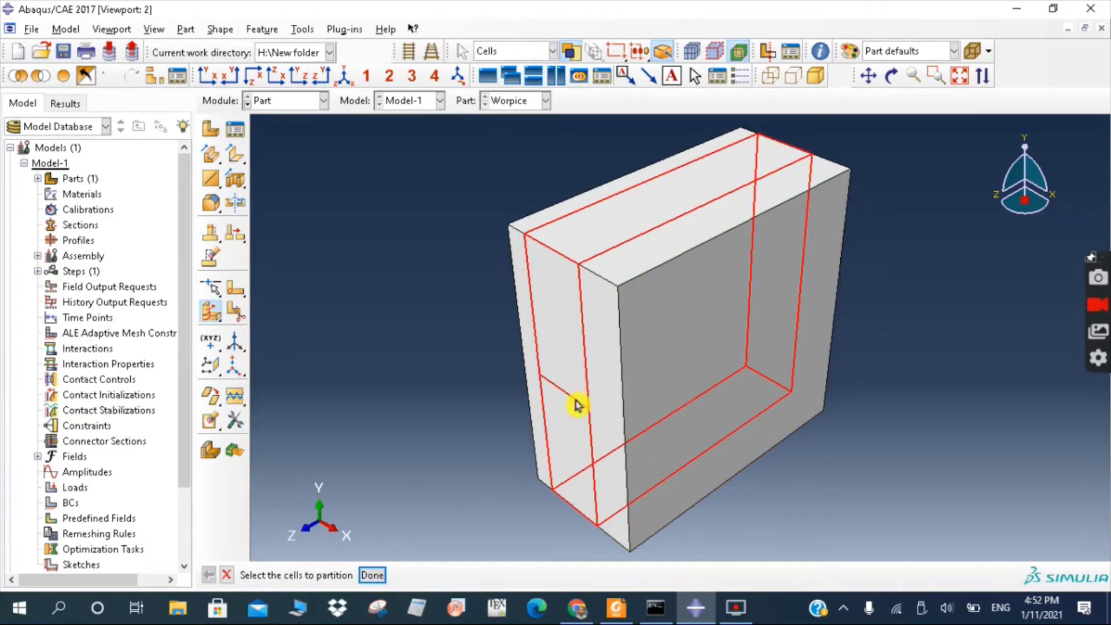
{"action": "left_click", "coordinate": [375, 577]}
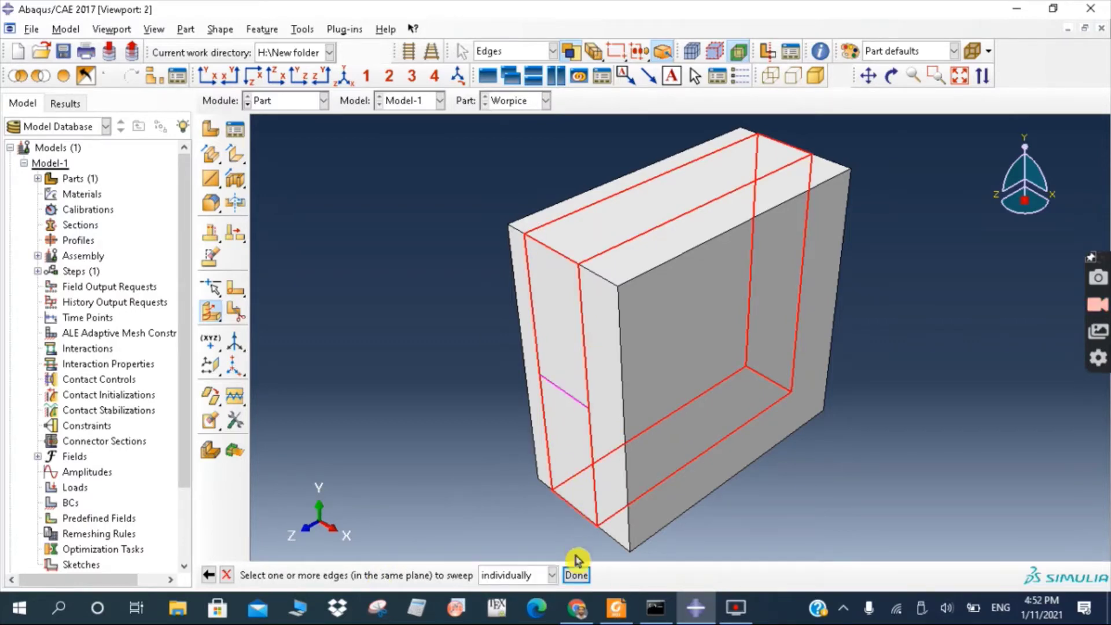
{"action": "left_click", "coordinate": [579, 574]}
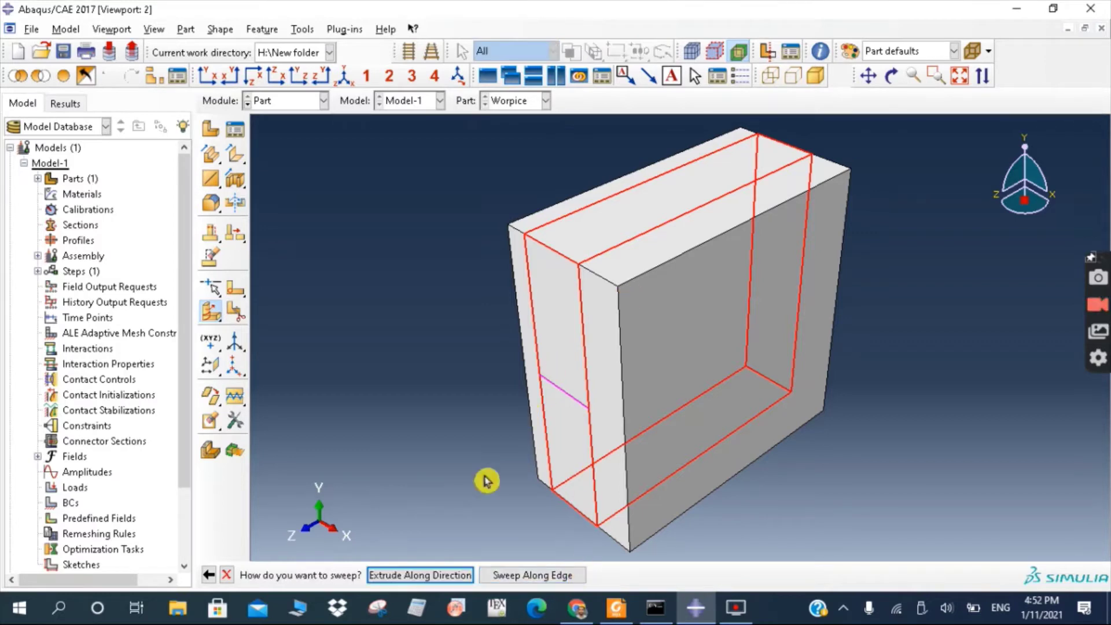
{"action": "left_click", "coordinate": [441, 570]}
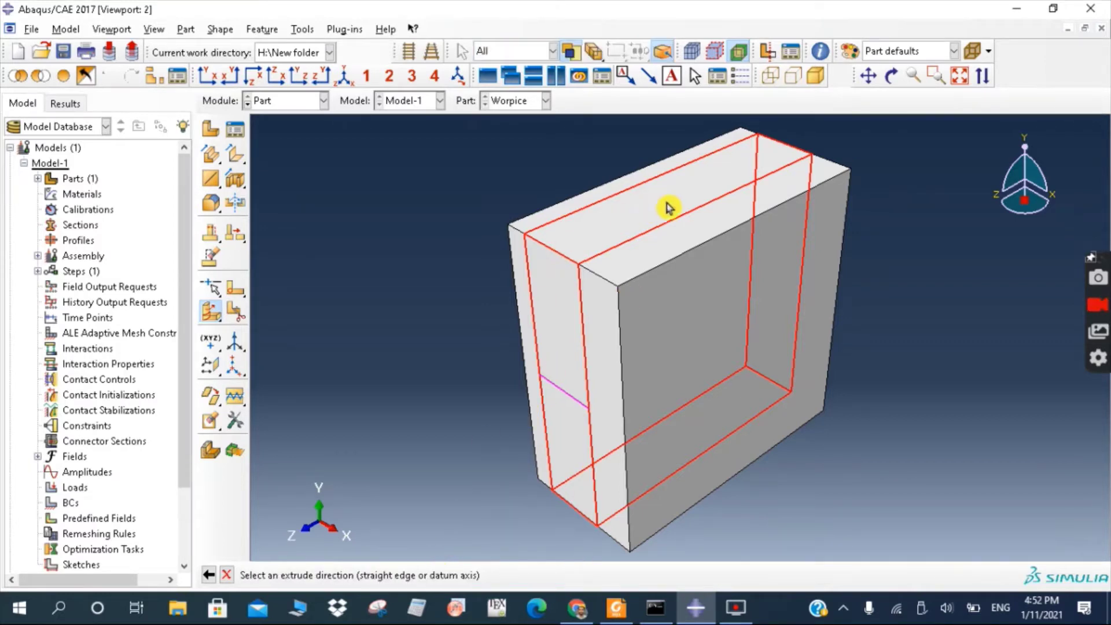
{"action": "left_click", "coordinate": [689, 256]}
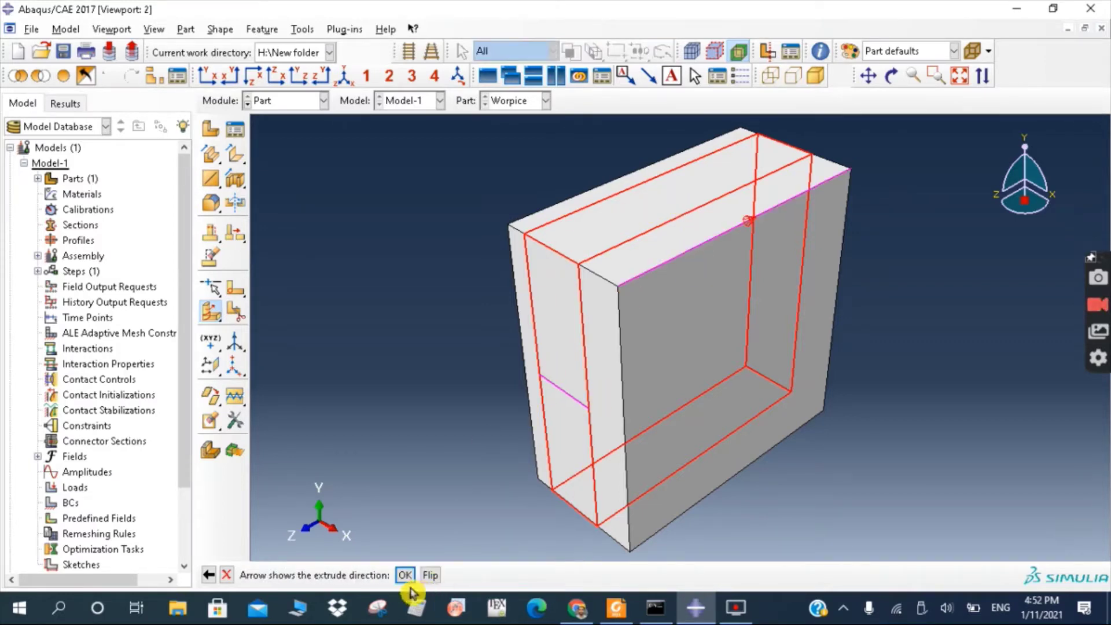
{"action": "left_click", "coordinate": [405, 575]}
{"action": "left_click", "coordinate": [404, 576]}
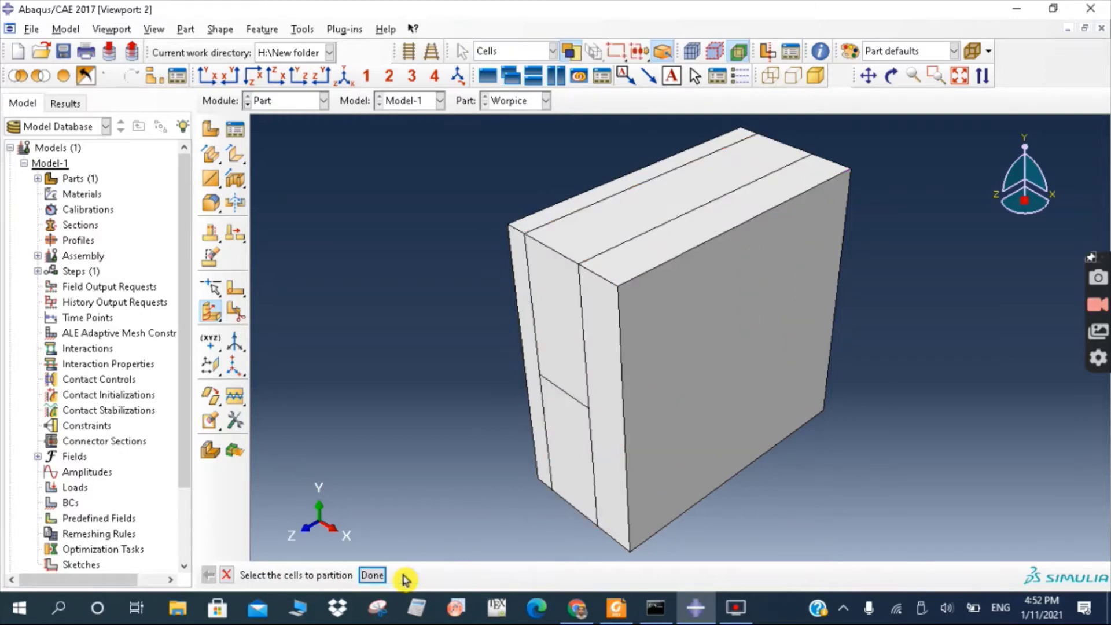
{"action": "left_click", "coordinate": [372, 575]}
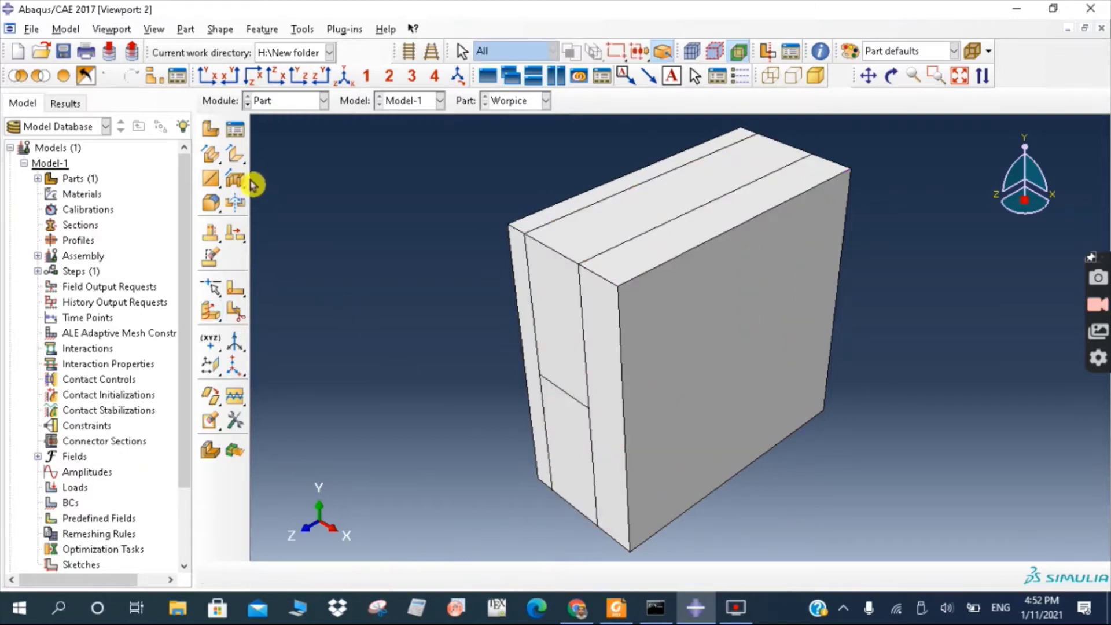
Switch to the Property module, start a new material and add thermal conductivity to it
{"action": "left_click", "coordinate": [289, 108]}
{"action": "left_click", "coordinate": [286, 135]}
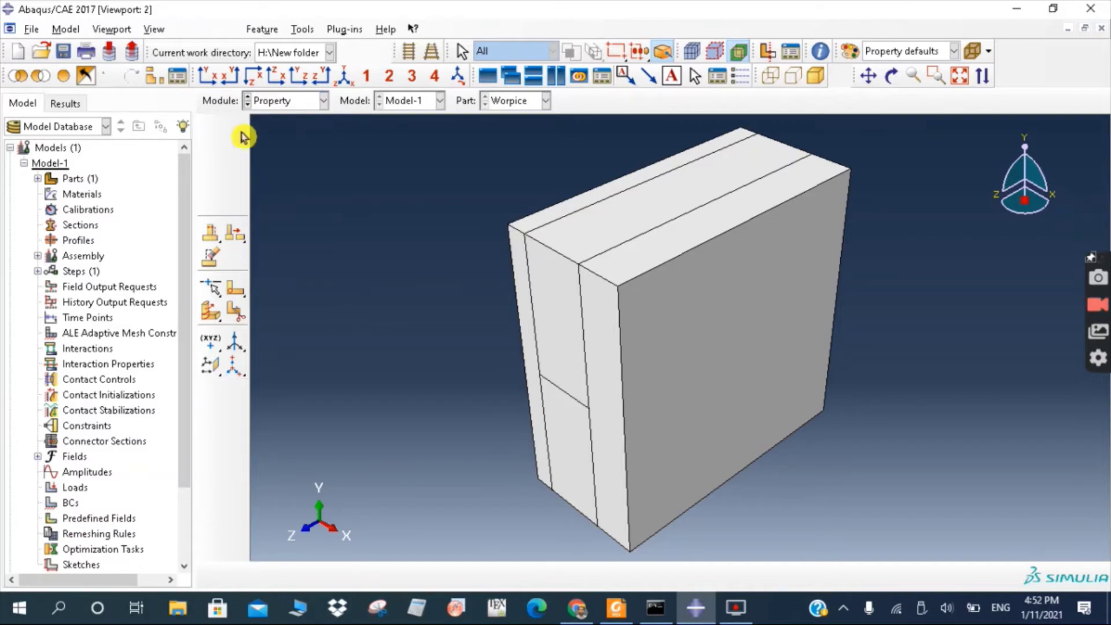
{"action": "left_click", "coordinate": [209, 132]}
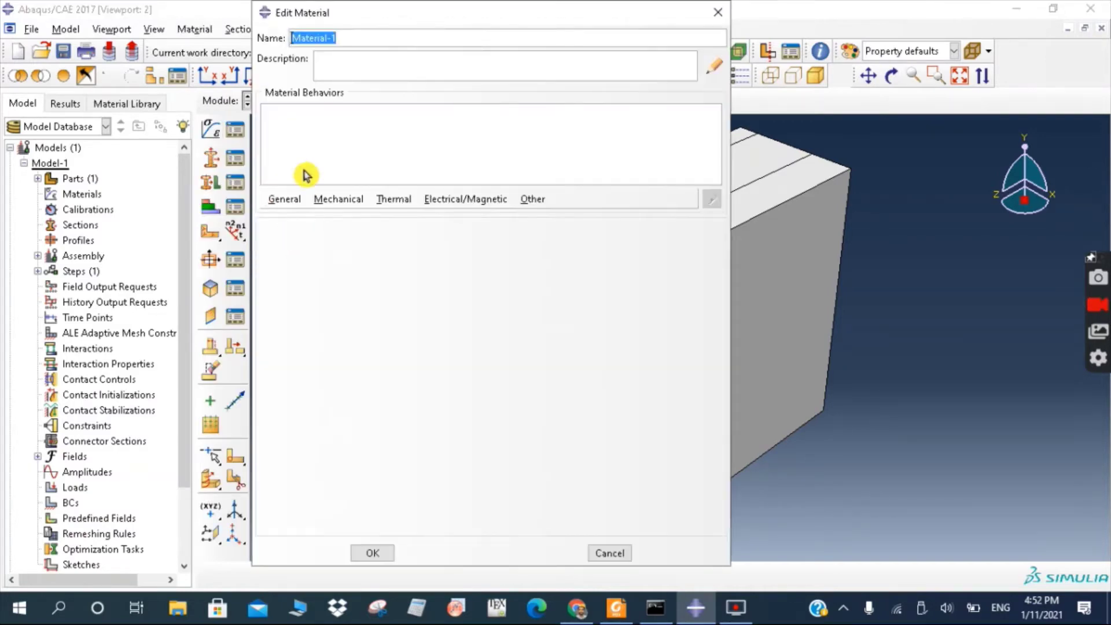
{"action": "left_click", "coordinate": [300, 200]}
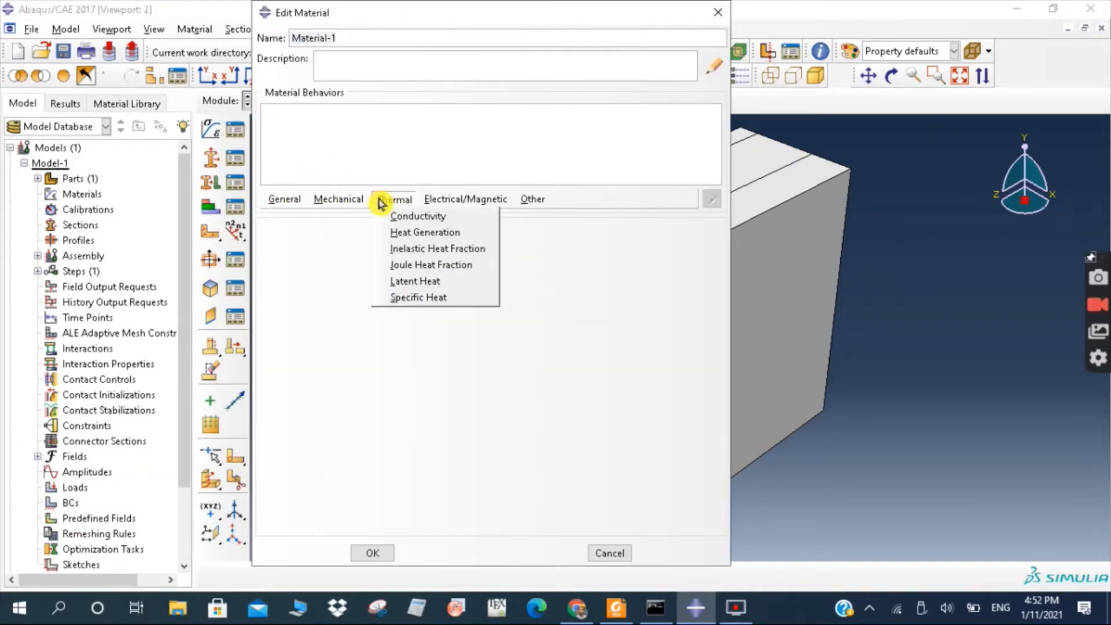
{"action": "left_click", "coordinate": [386, 204]}
{"action": "left_click", "coordinate": [386, 204]}
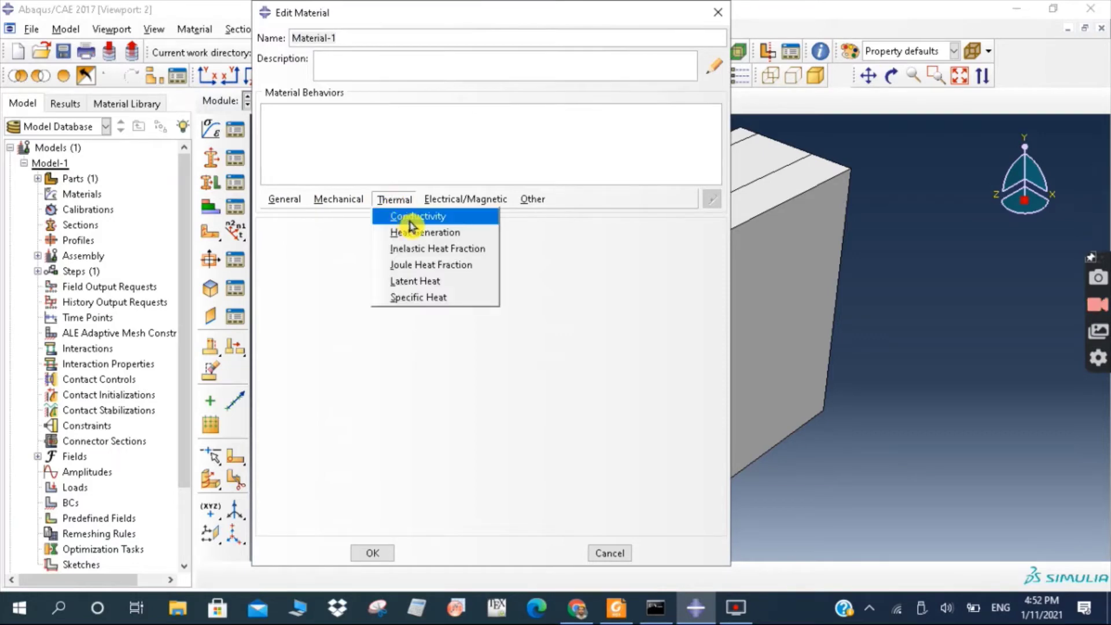
{"action": "left_click", "coordinate": [407, 218]}
Set the isotropic conductivity to layer A's value of 150 from the Foxit Reader PDF, name the material A and save it
{"action": "left_click", "coordinate": [320, 348]}
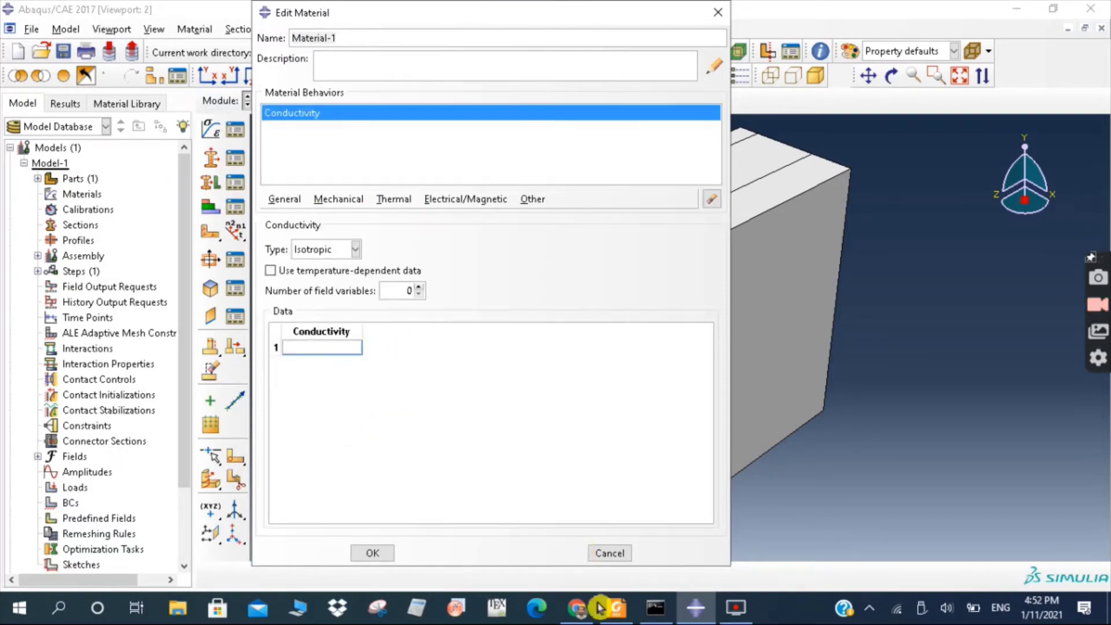
{"action": "left_click", "coordinate": [613, 612]}
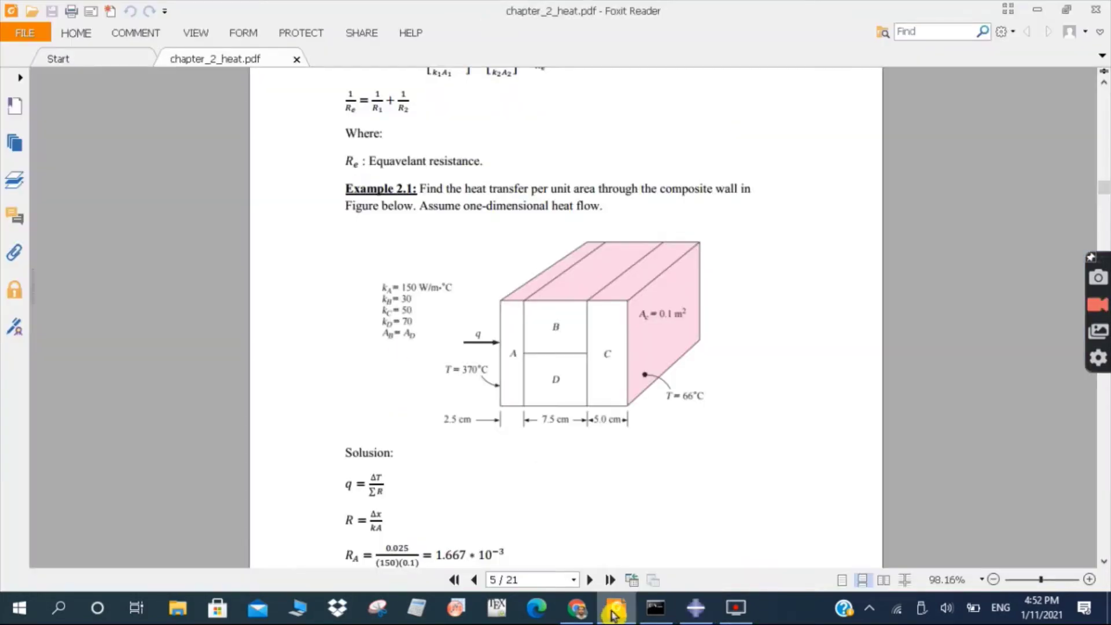
{"action": "left_click", "coordinate": [613, 612]}
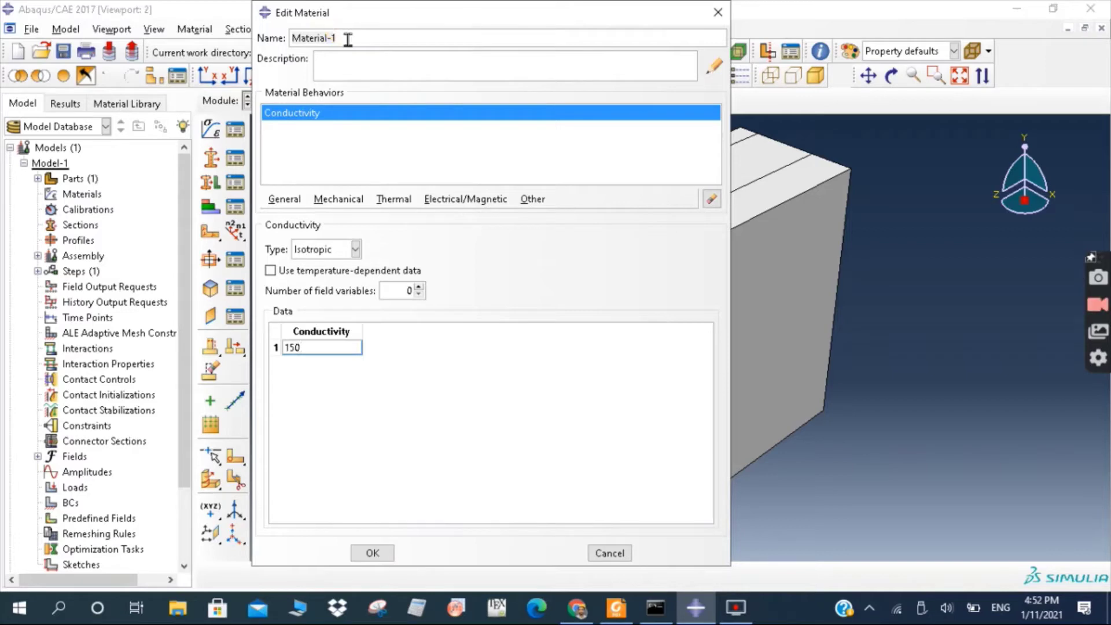
{"action": "left_click_drag", "start_coordinate": [348, 39], "coordinate": [250, 39]}
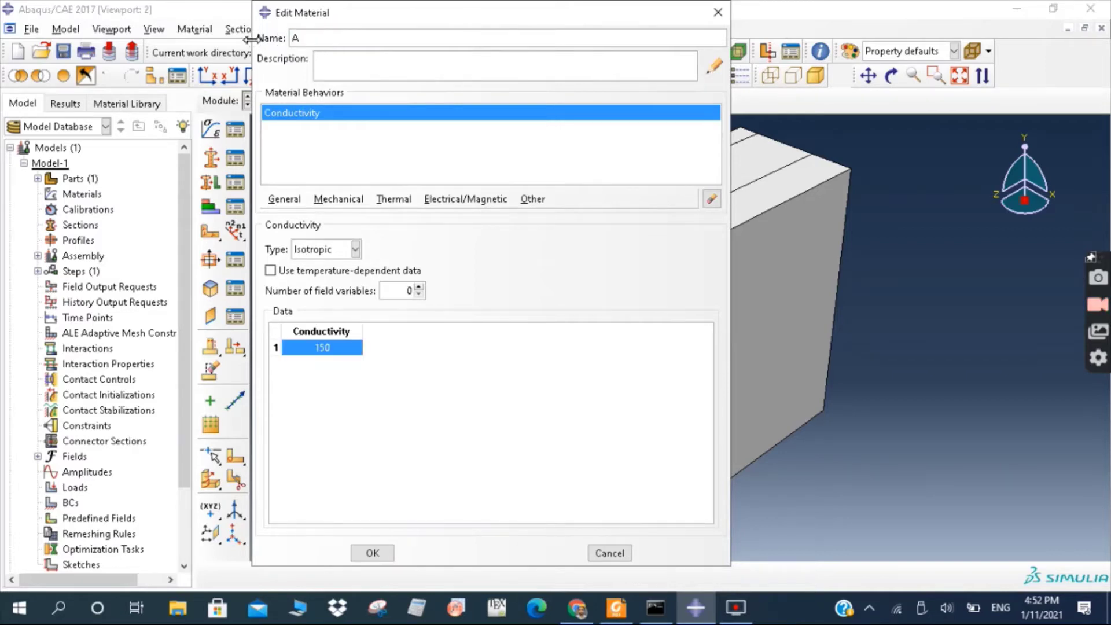
{"action": "left_click", "coordinate": [387, 554]}
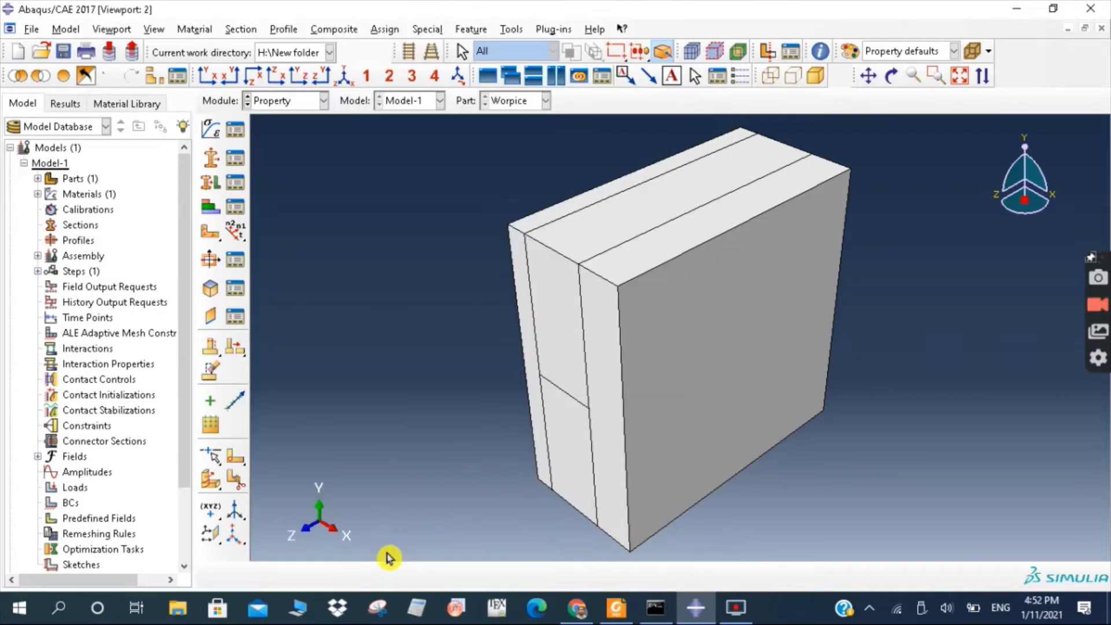
Create material B with an isotropic thermal conductivity of 30, taking layer B's value from the Foxit Reader PDF
{"action": "left_click", "coordinate": [213, 129]}
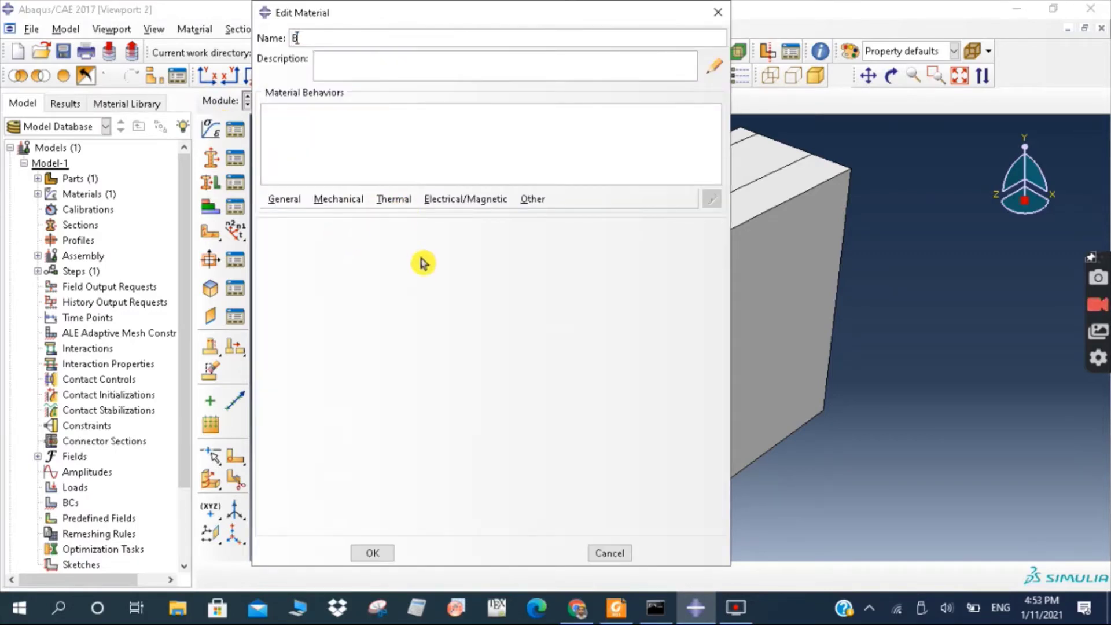
{"action": "left_click", "coordinate": [390, 200]}
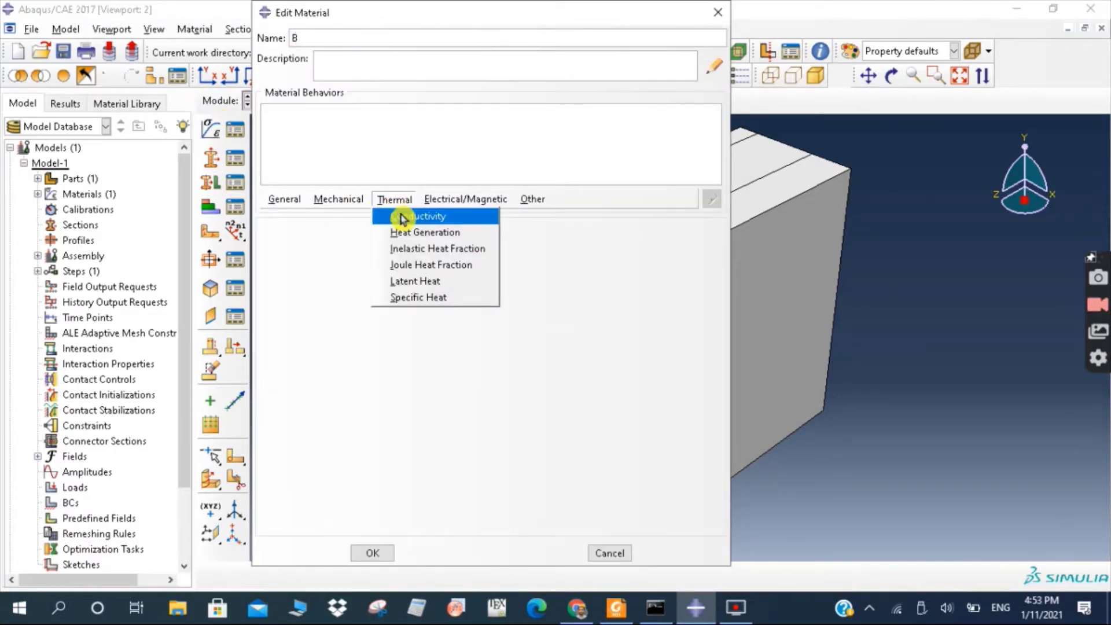
{"action": "left_click", "coordinate": [401, 217]}
{"action": "left_click", "coordinate": [617, 608]}
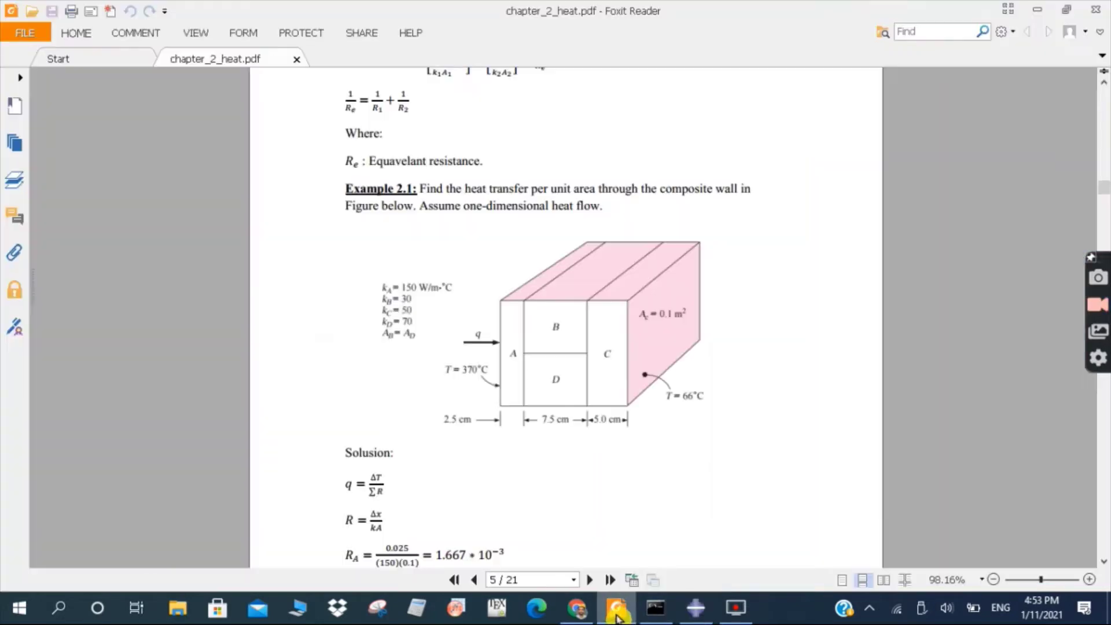
{"action": "left_click", "coordinate": [616, 614]}
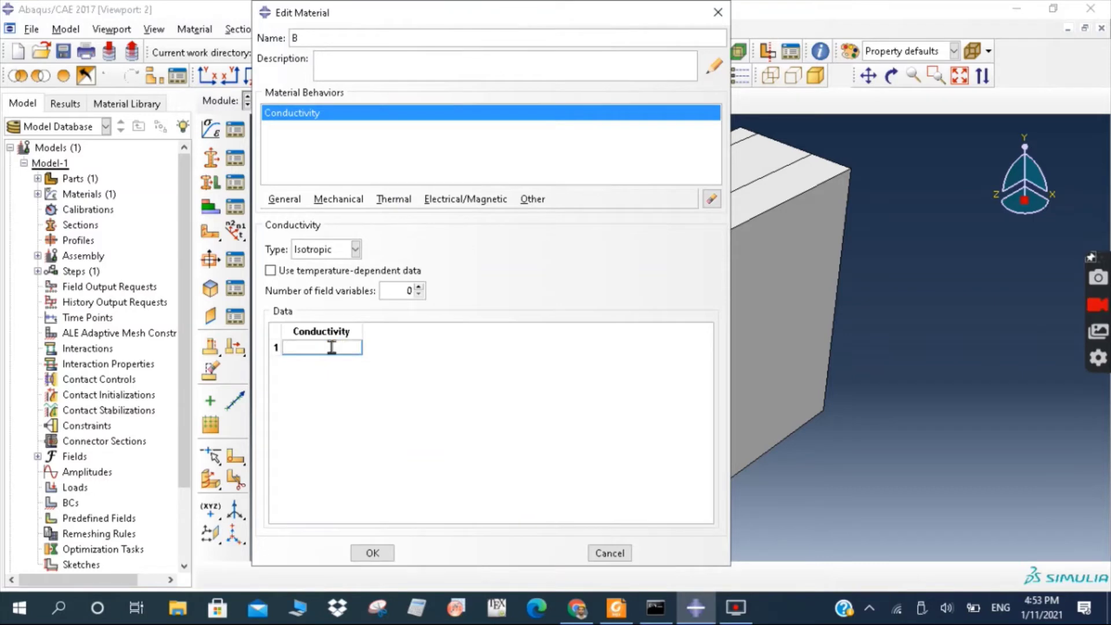
{"action": "left_click", "coordinate": [373, 553]}
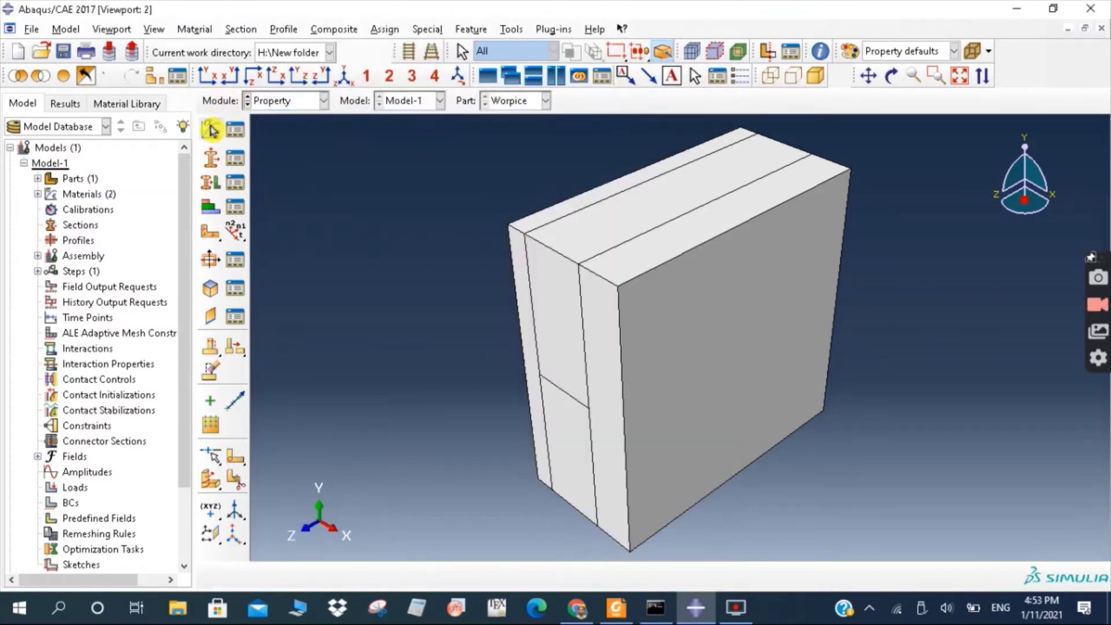
Create material C with an isotropic thermal conductivity of 50
{"action": "left_click", "coordinate": [210, 129]}
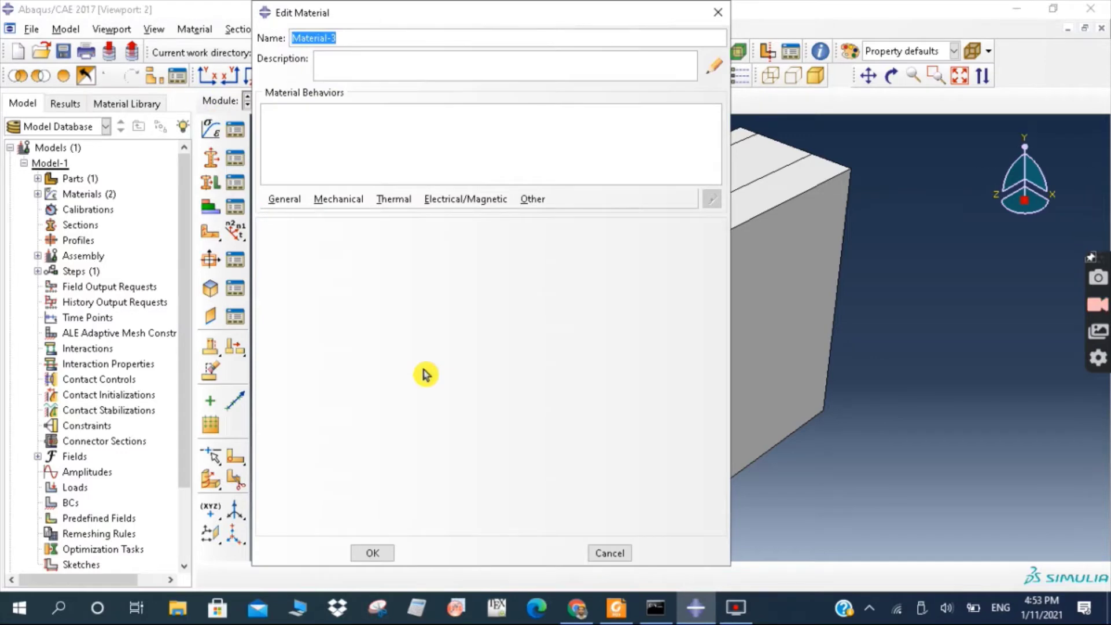
{"action": "type", "text": "C"}
{"action": "left_click", "coordinate": [395, 199]}
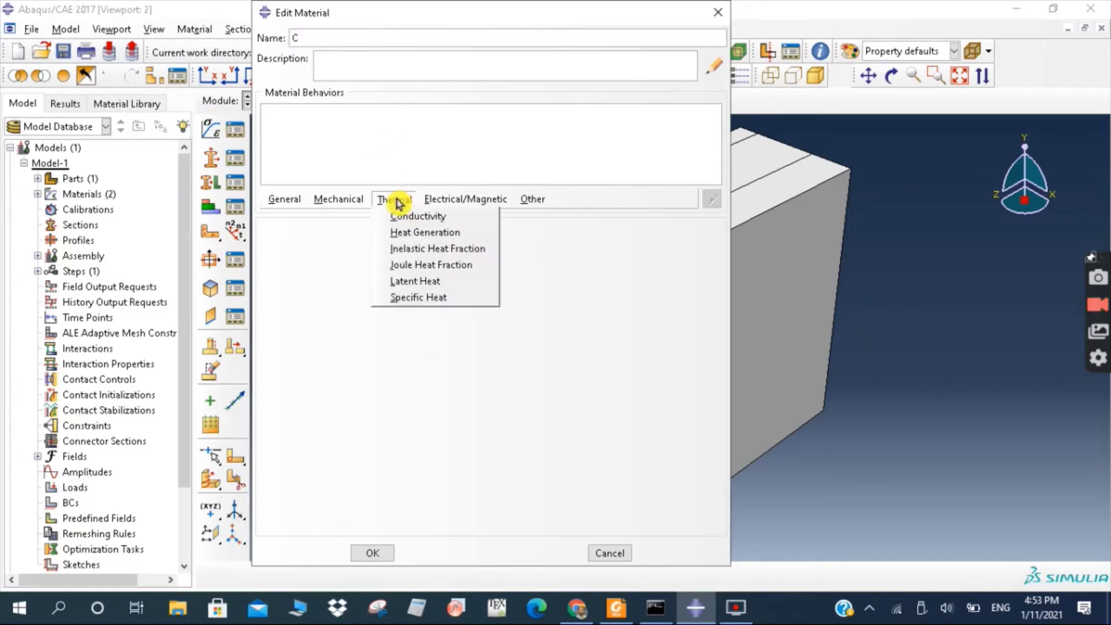
{"action": "left_click", "coordinate": [409, 216]}
{"action": "left_click", "coordinate": [341, 347]}
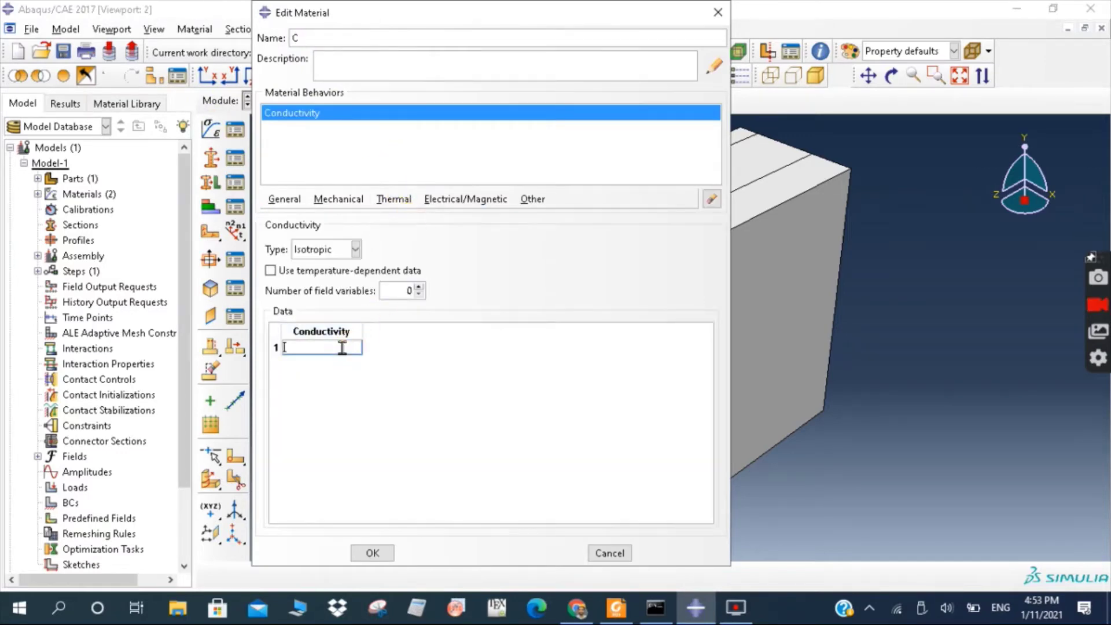
{"action": "type", "text": "50"}
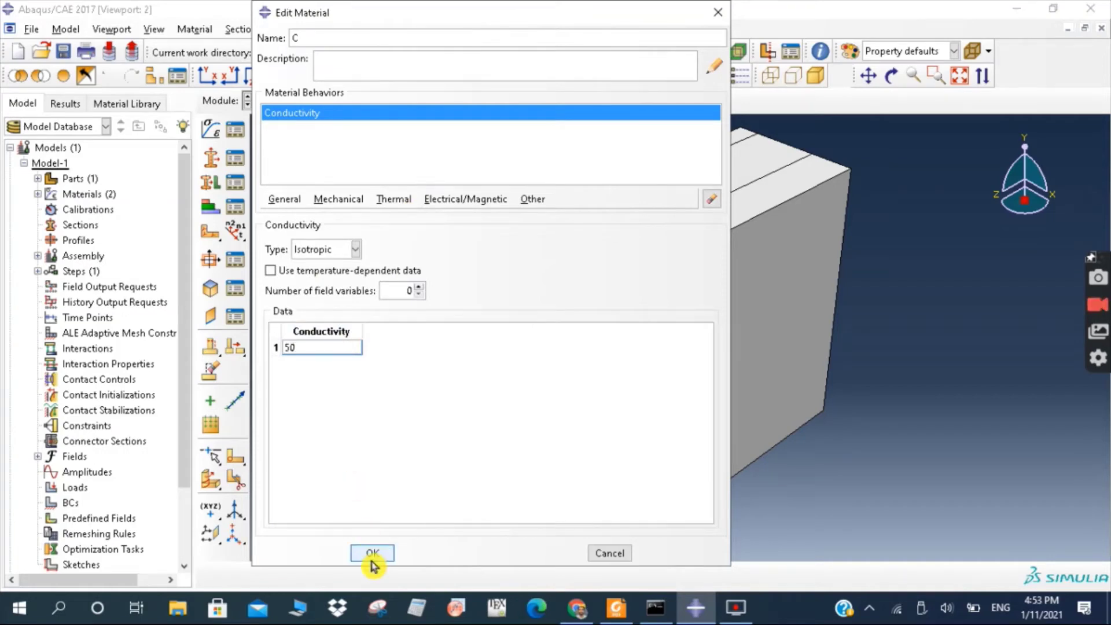
{"action": "left_click", "coordinate": [372, 555]}
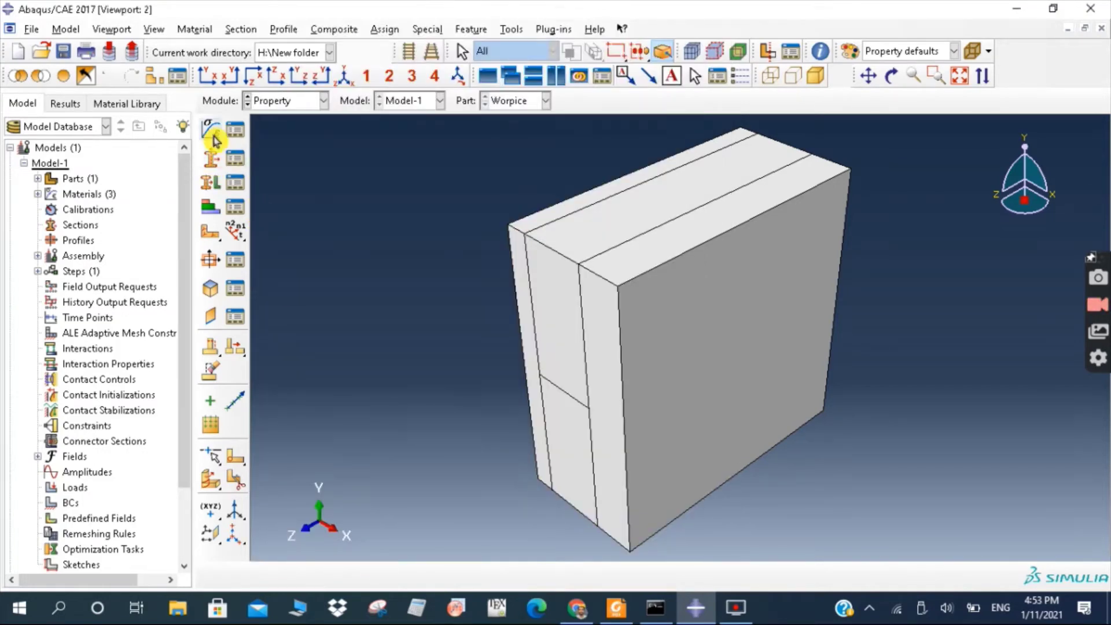
Create material D with an isotropic thermal conductivity of 70
{"action": "left_click", "coordinate": [213, 135]}
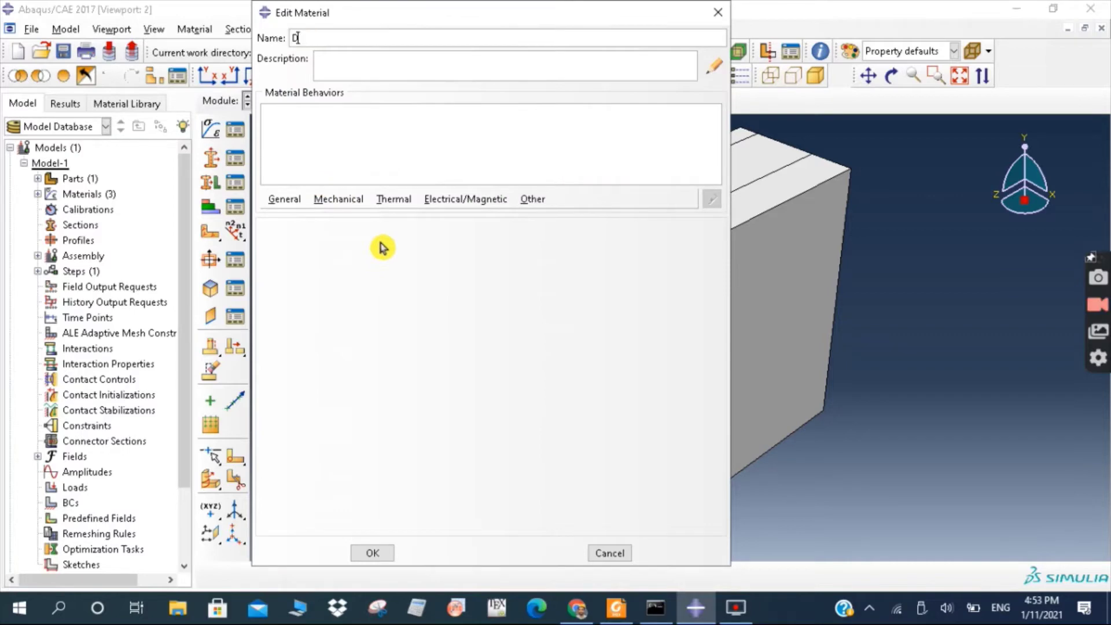
{"action": "left_click", "coordinate": [399, 202]}
{"action": "left_click", "coordinate": [426, 220]}
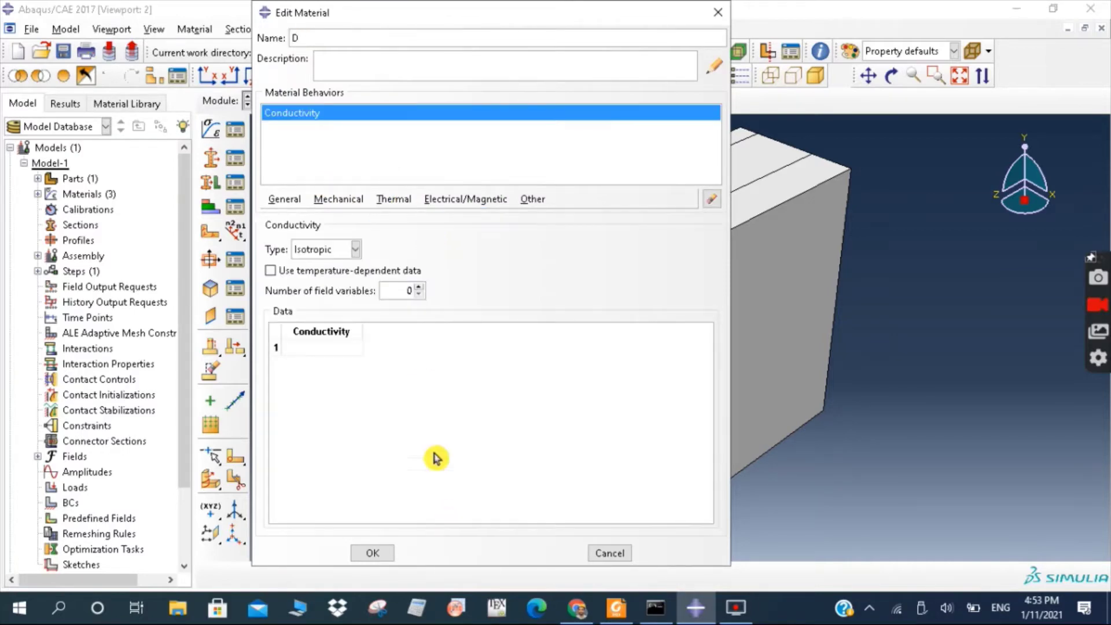
{"action": "left_click", "coordinate": [336, 347]}
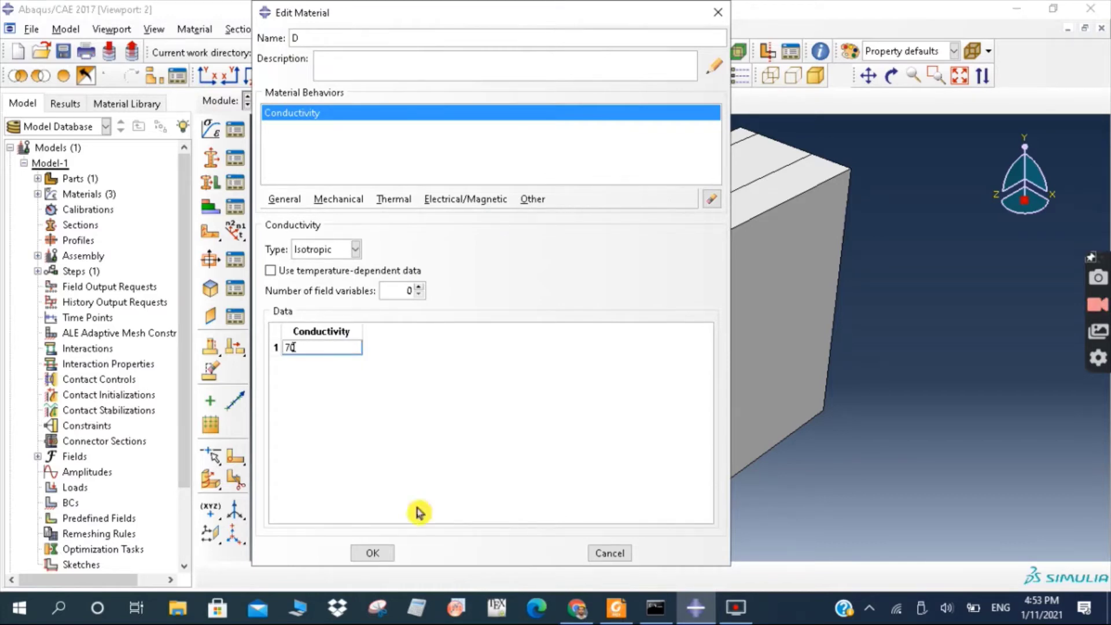
{"action": "left_click", "coordinate": [383, 554]}
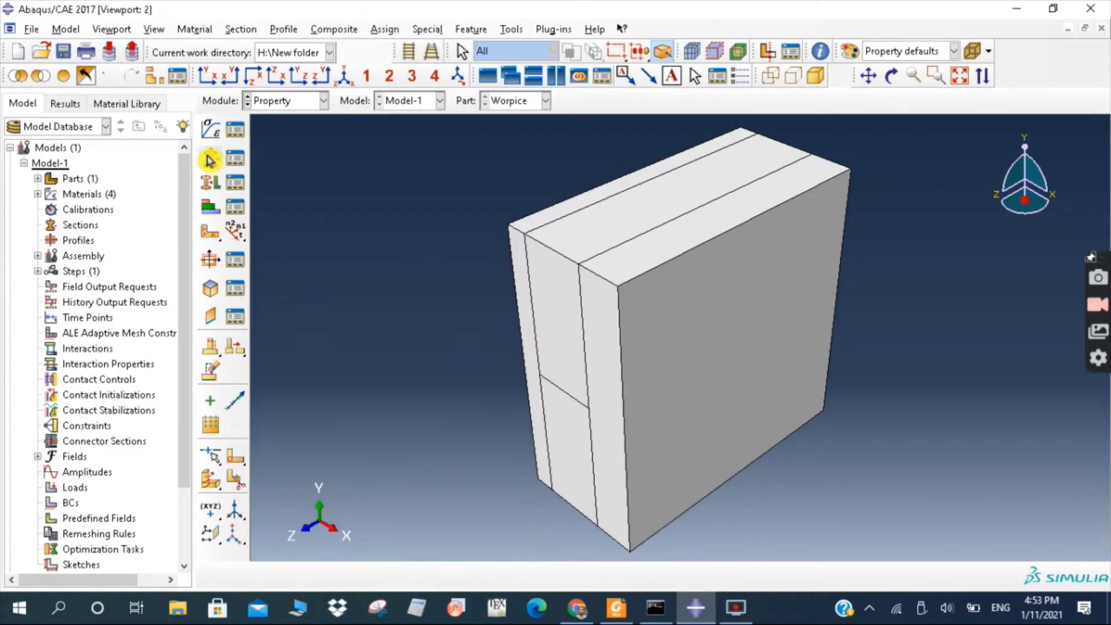
Create a solid, homogeneous section named SectionA that uses material A
{"action": "left_click", "coordinate": [209, 161]}
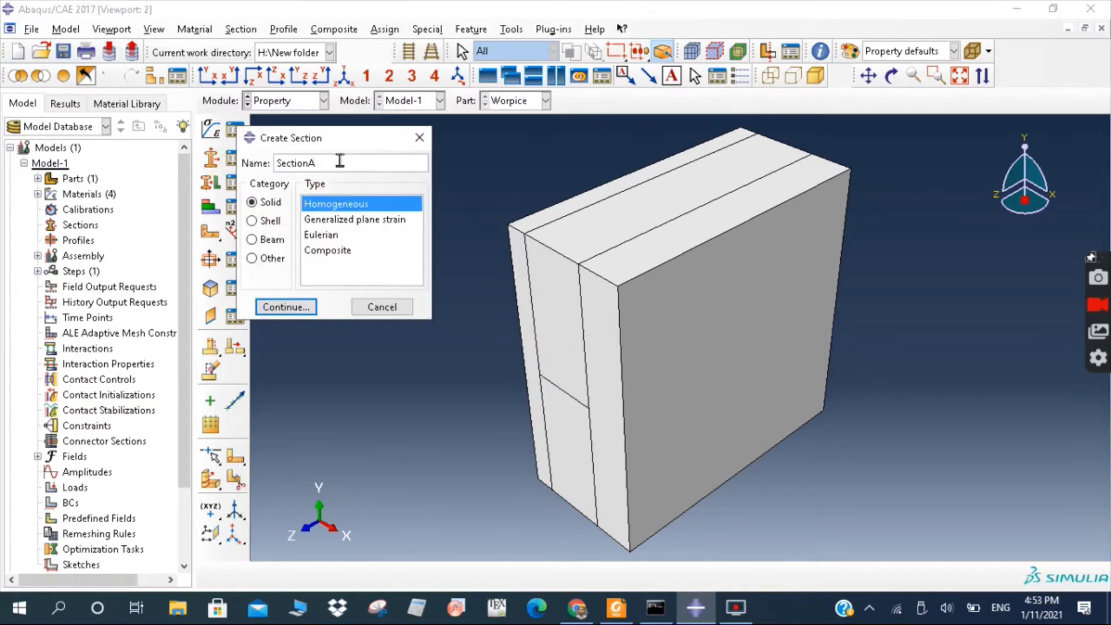
{"action": "left_click", "coordinate": [296, 312]}
{"action": "left_click", "coordinate": [97, 207]}
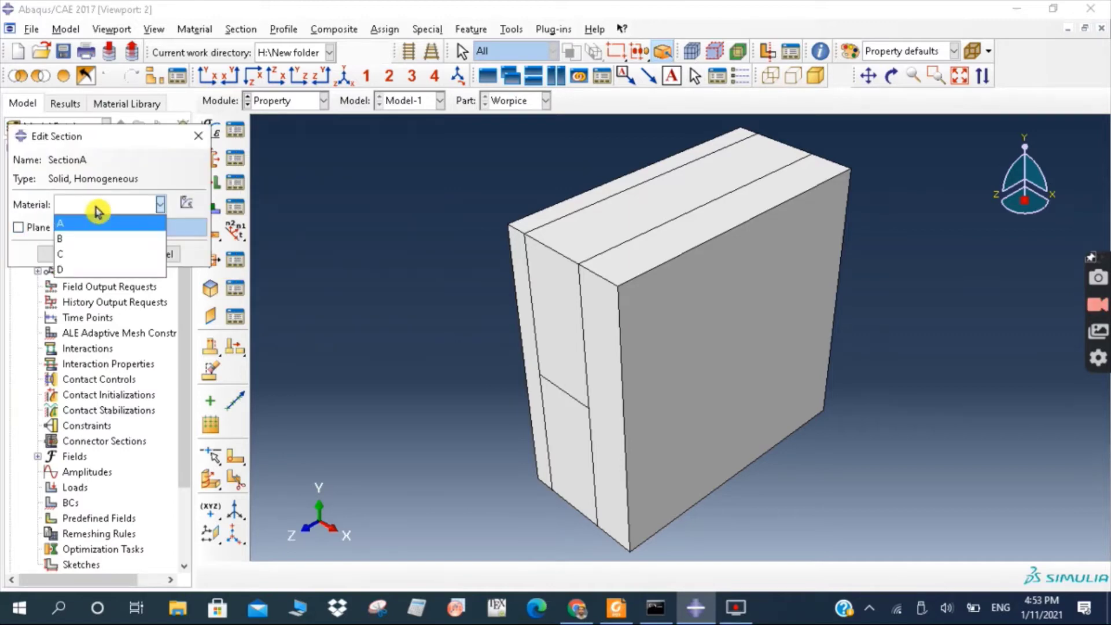
{"action": "left_click", "coordinate": [84, 227]}
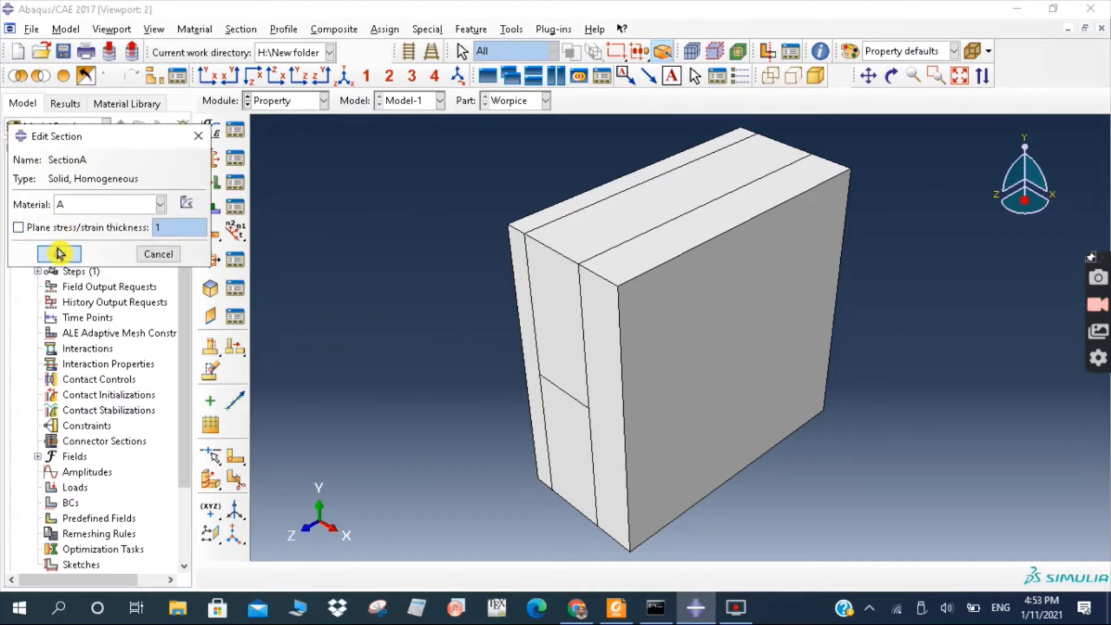
{"action": "left_click", "coordinate": [59, 253]}
Create a solid, homogeneous section named SectionB that uses material B
{"action": "left_click", "coordinate": [209, 157]}
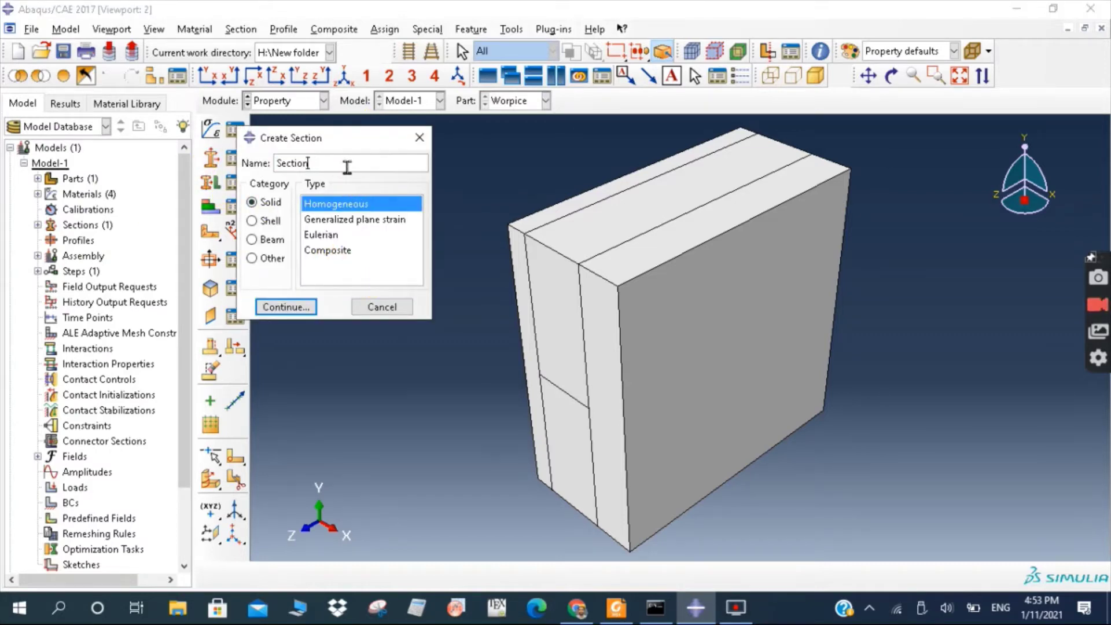
{"action": "left_click", "coordinate": [307, 307]}
{"action": "left_click", "coordinate": [105, 205]}
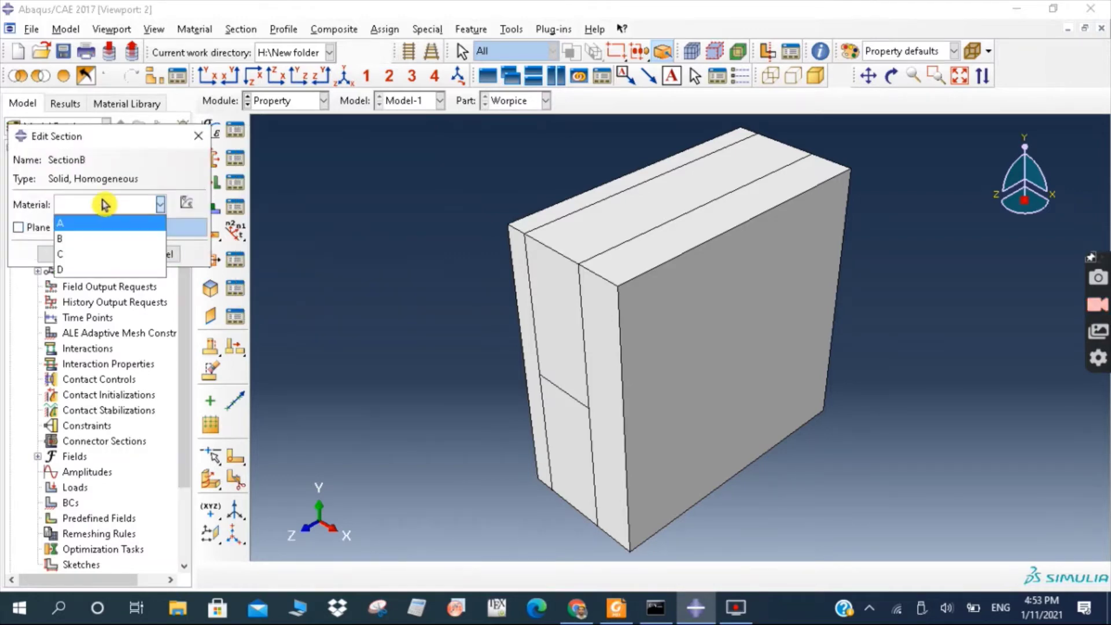
{"action": "left_click", "coordinate": [106, 237]}
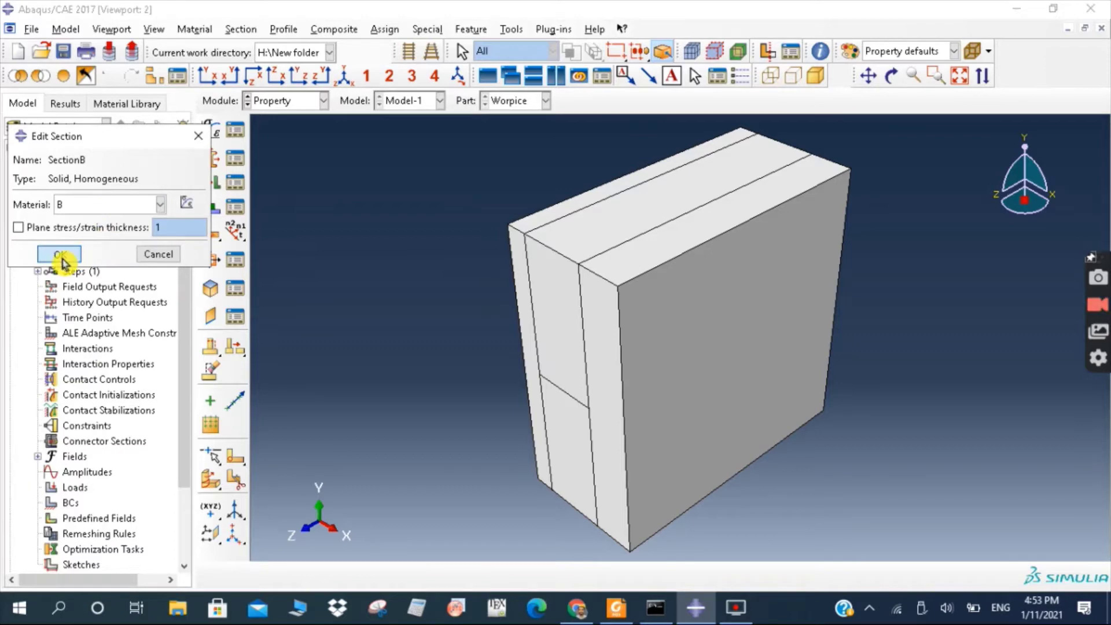
{"action": "left_click", "coordinate": [60, 254]}
Create a solid, homogeneous section named SectionC that uses material C
{"action": "left_click", "coordinate": [212, 154]}
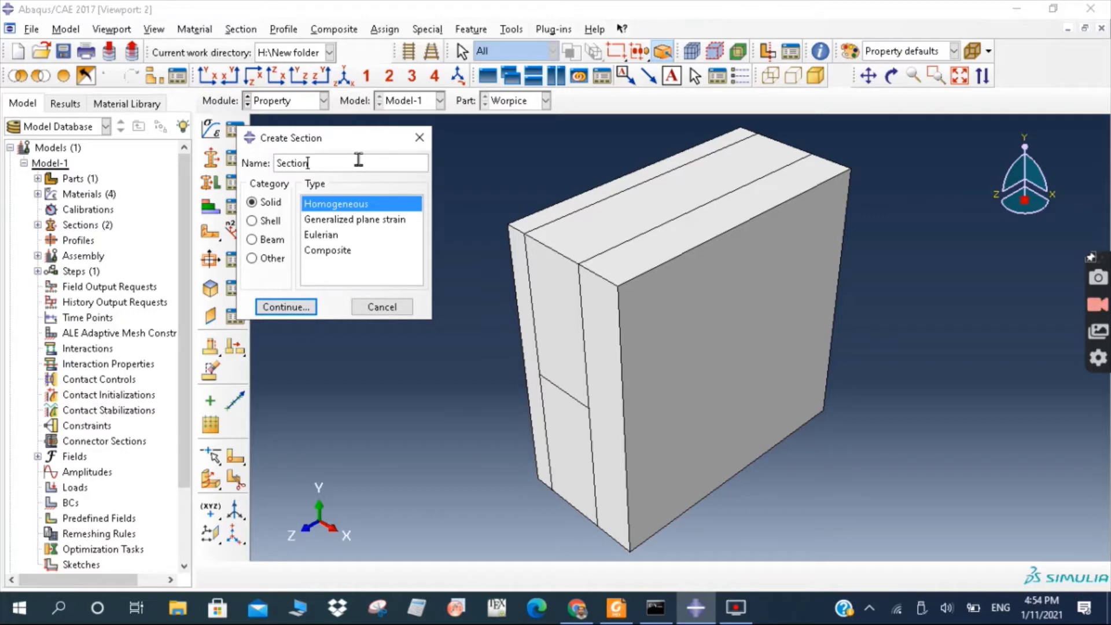
{"action": "left_click", "coordinate": [307, 318]}
{"action": "left_click", "coordinate": [107, 206]}
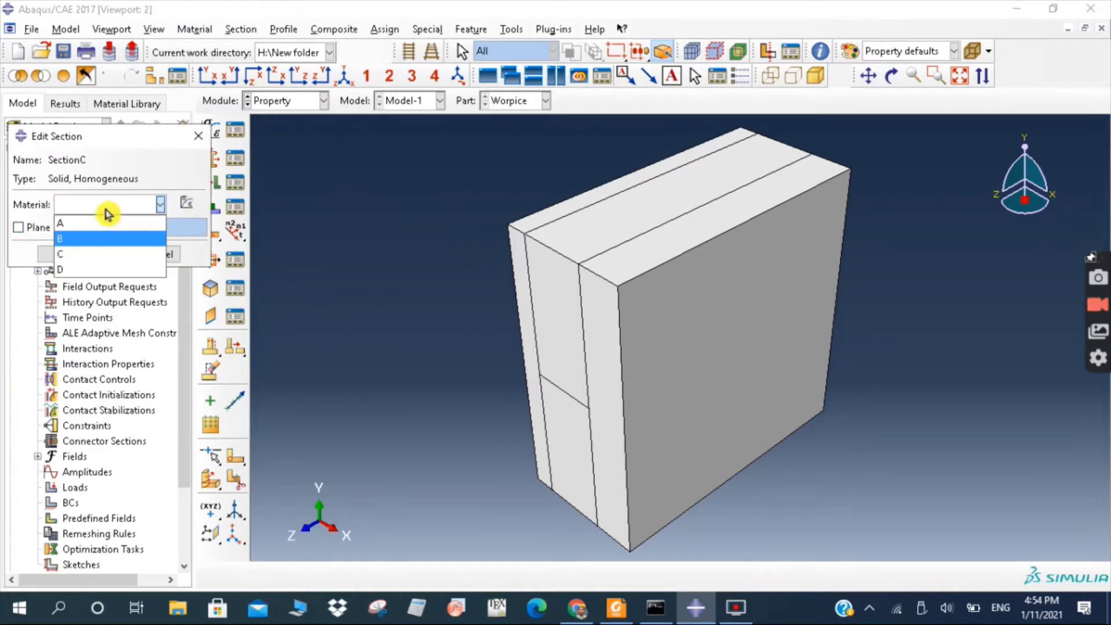
{"action": "left_click", "coordinate": [68, 255]}
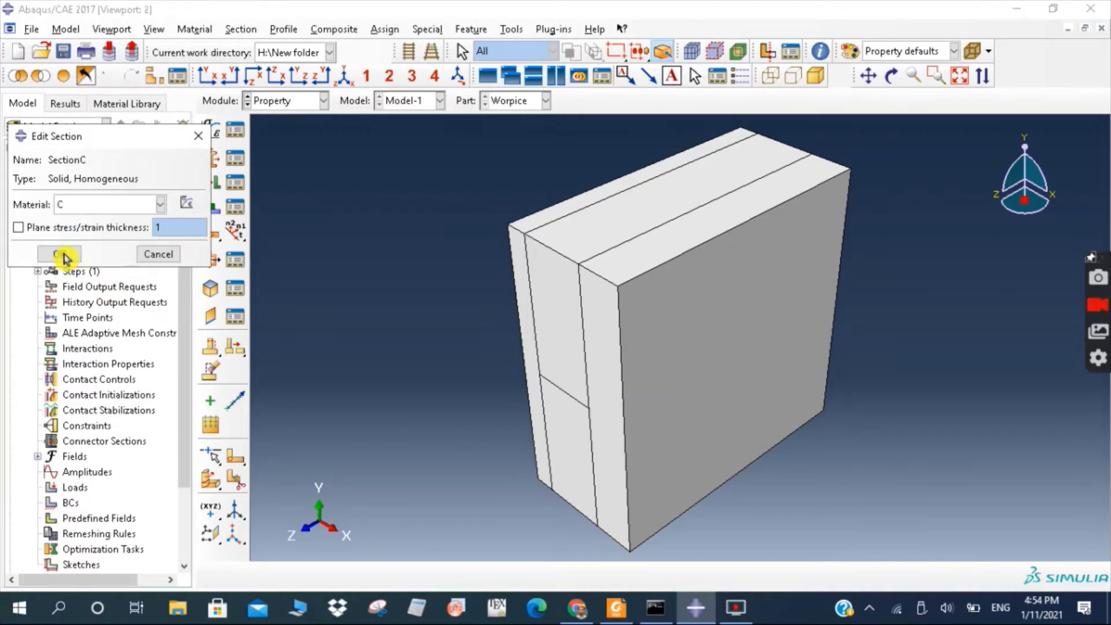
{"action": "left_click", "coordinate": [63, 256]}
{"action": "left_click", "coordinate": [81, 256]}
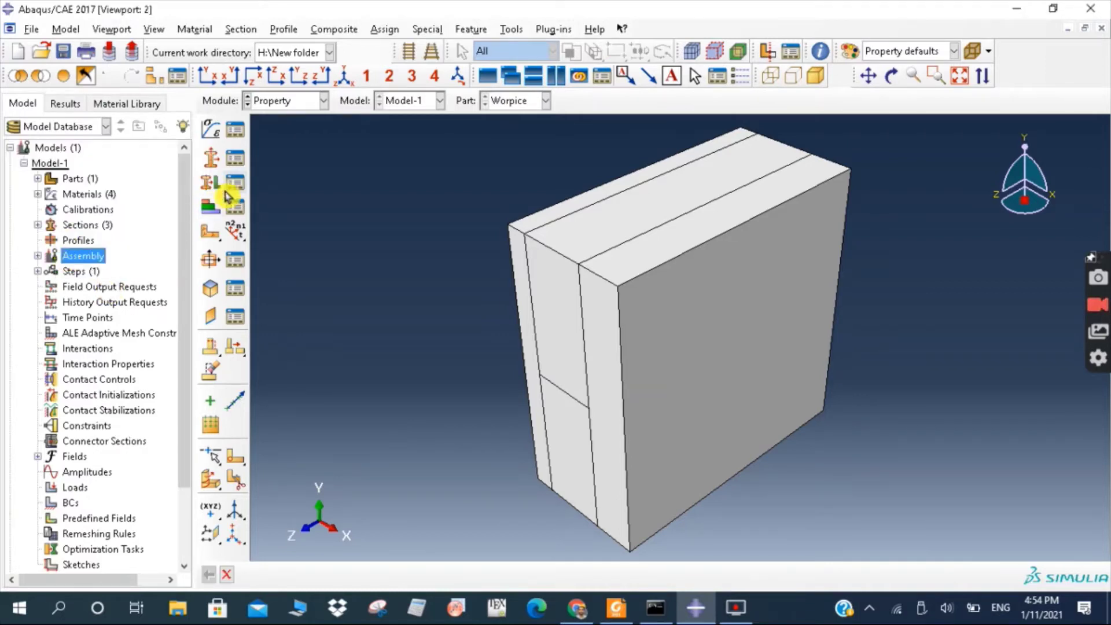
Create a solid, homogeneous section named SectionD that uses material D
{"action": "left_click", "coordinate": [211, 156]}
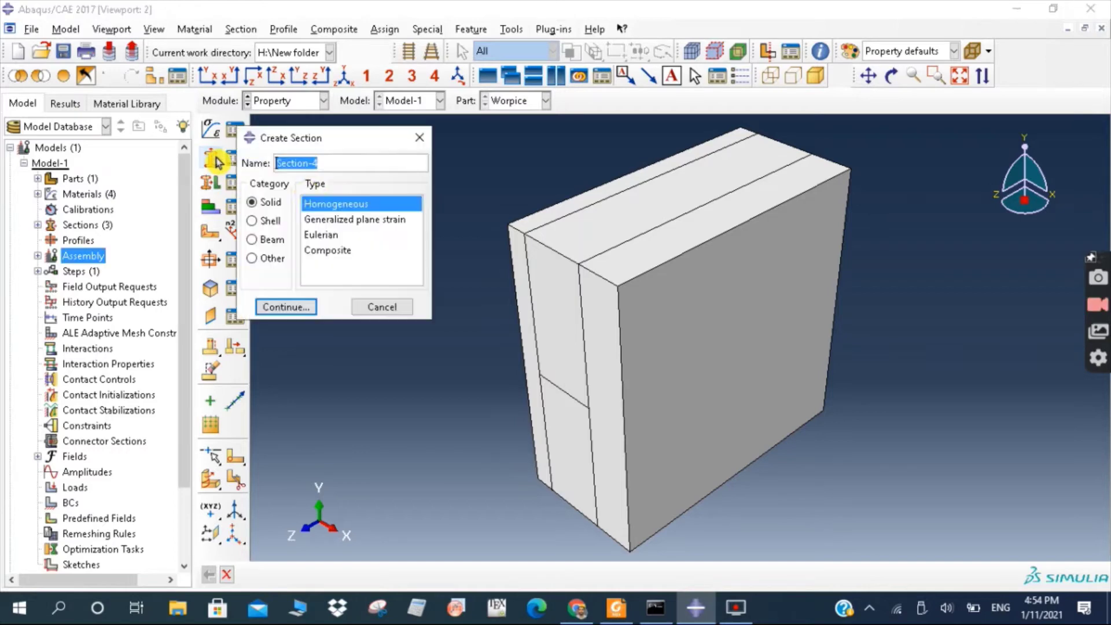
{"action": "left_click", "coordinate": [341, 162]}
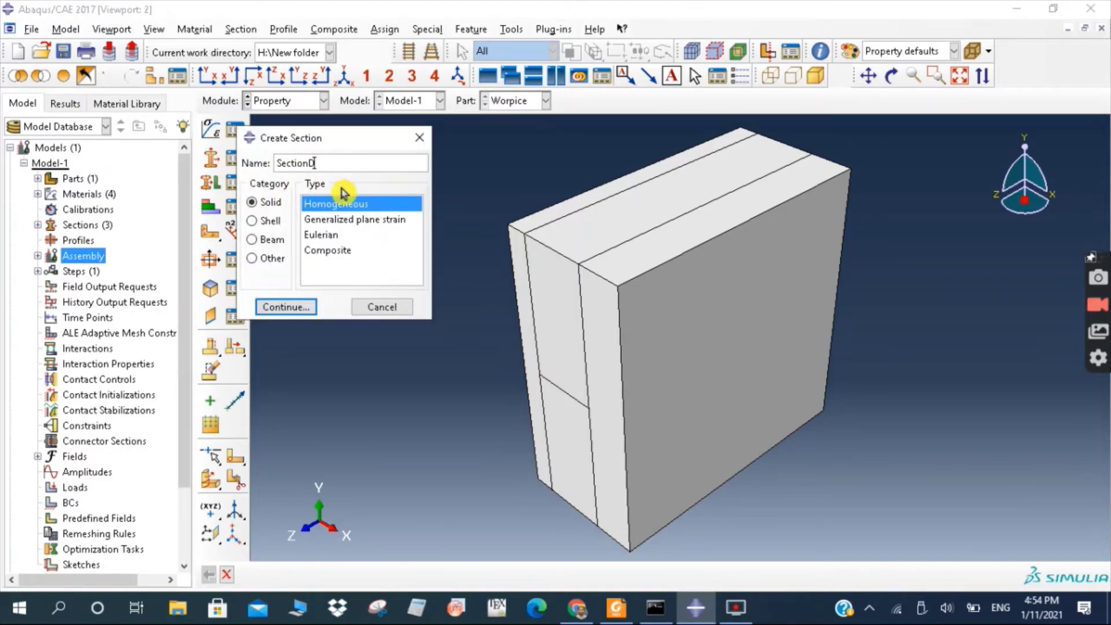
{"action": "left_click", "coordinate": [290, 308]}
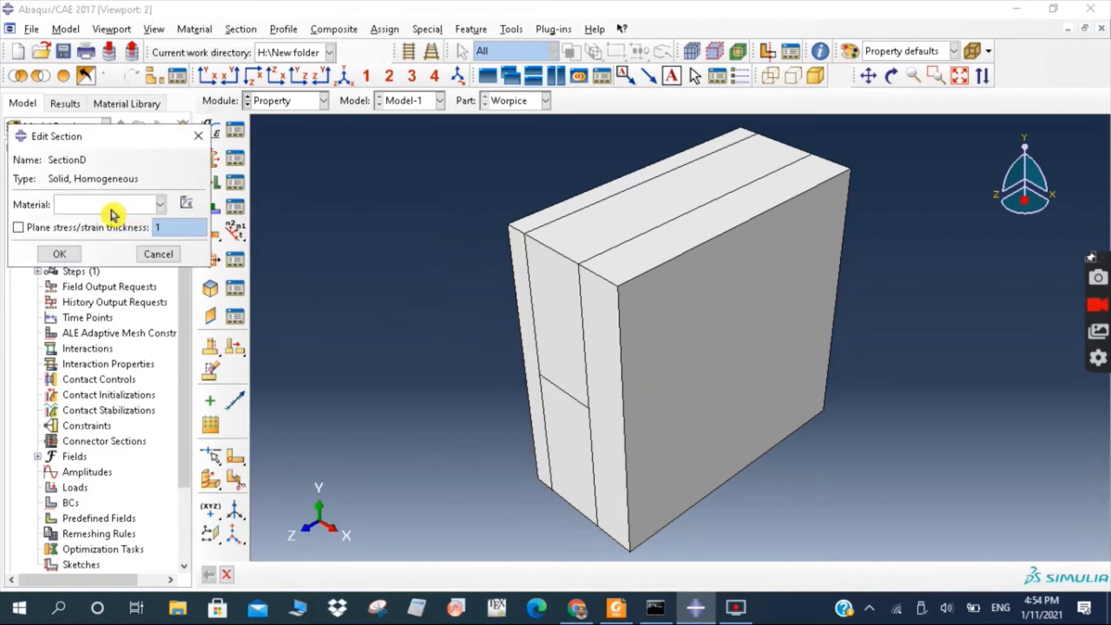
{"action": "left_click", "coordinate": [112, 214]}
{"action": "left_click", "coordinate": [112, 291]}
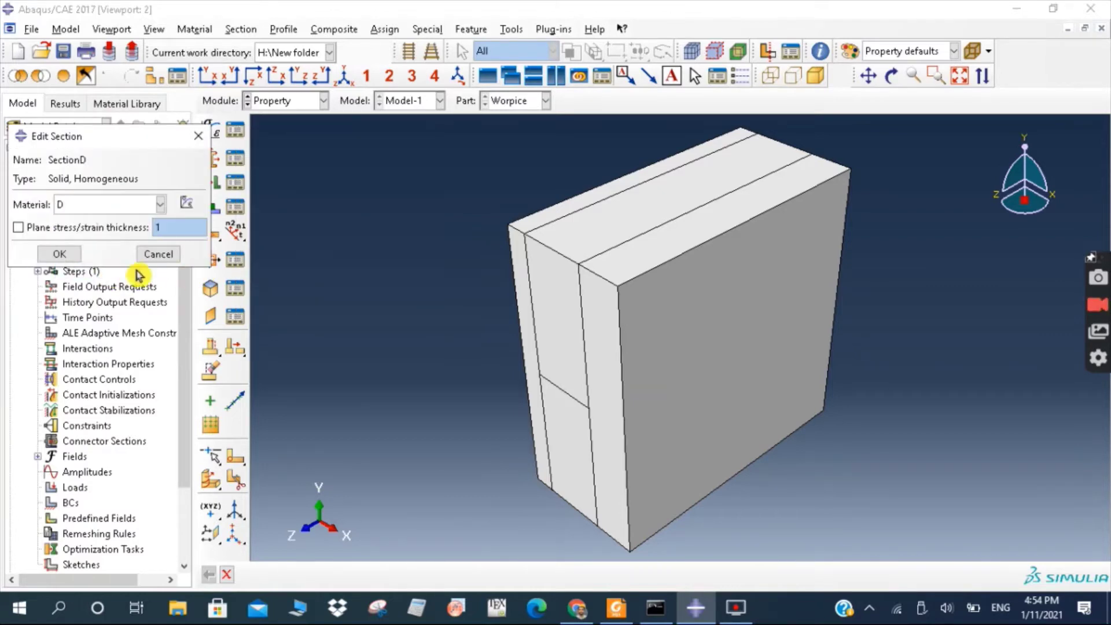
{"action": "left_click", "coordinate": [62, 254]}
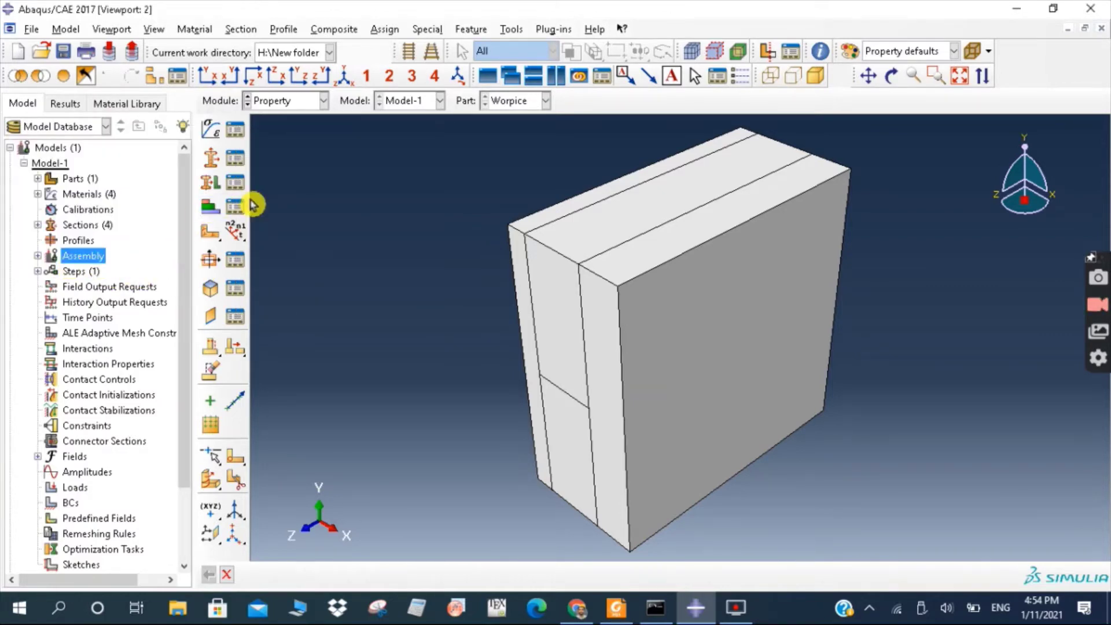
Assign SectionA to the thinnest outer layer of the block, creating a set for that region
{"action": "left_click", "coordinate": [211, 184]}
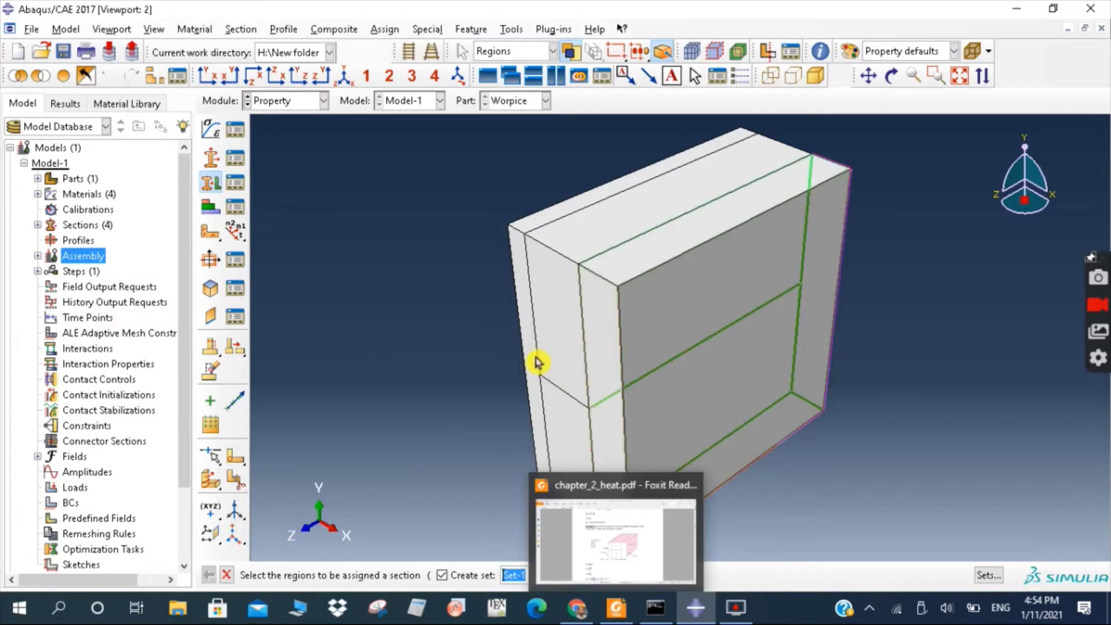
{"action": "left_click", "coordinate": [525, 307]}
{"action": "left_click", "coordinate": [583, 576]}
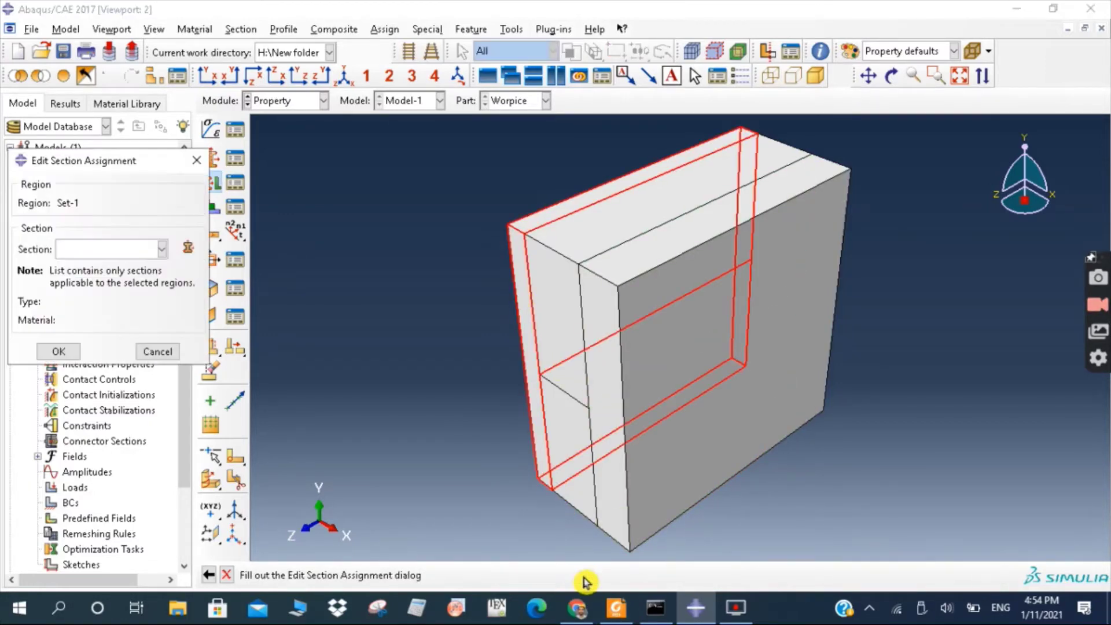
{"action": "left_click", "coordinate": [111, 253]}
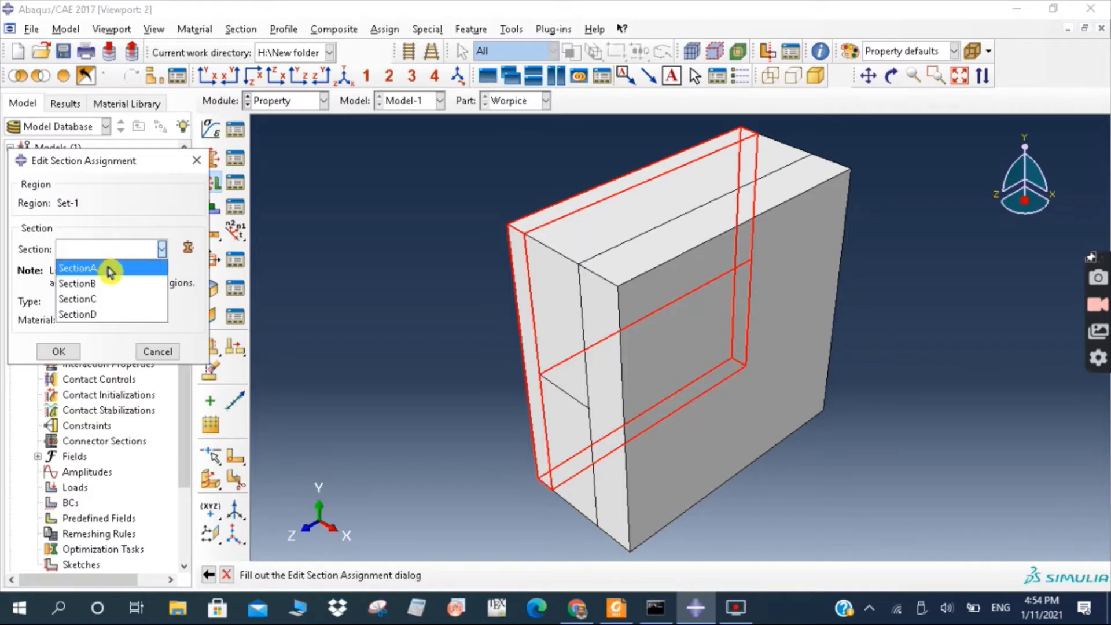
{"action": "left_click", "coordinate": [110, 269]}
{"action": "left_click", "coordinate": [65, 351]}
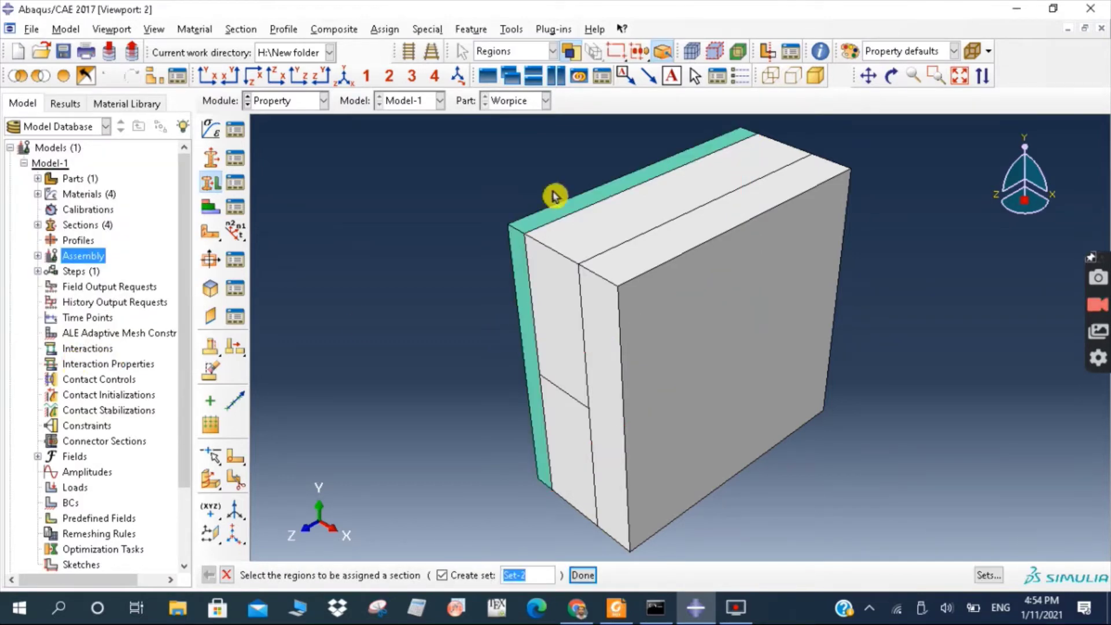
{"action": "left_click", "coordinate": [605, 194]}
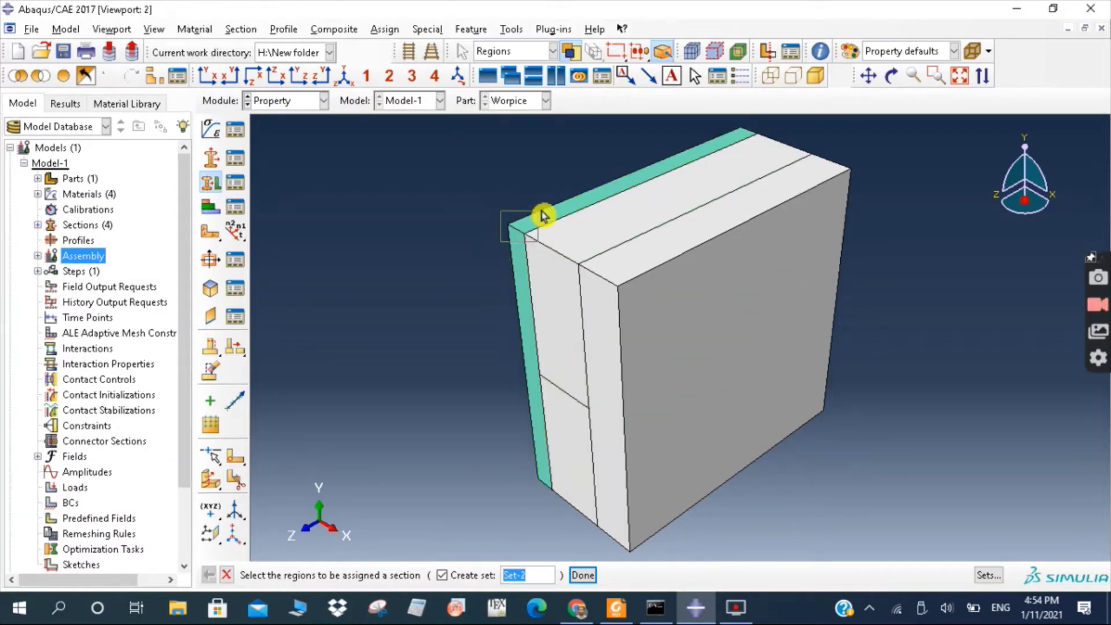
{"action": "left_click", "coordinate": [527, 241]}
{"action": "left_click", "coordinate": [462, 256]}
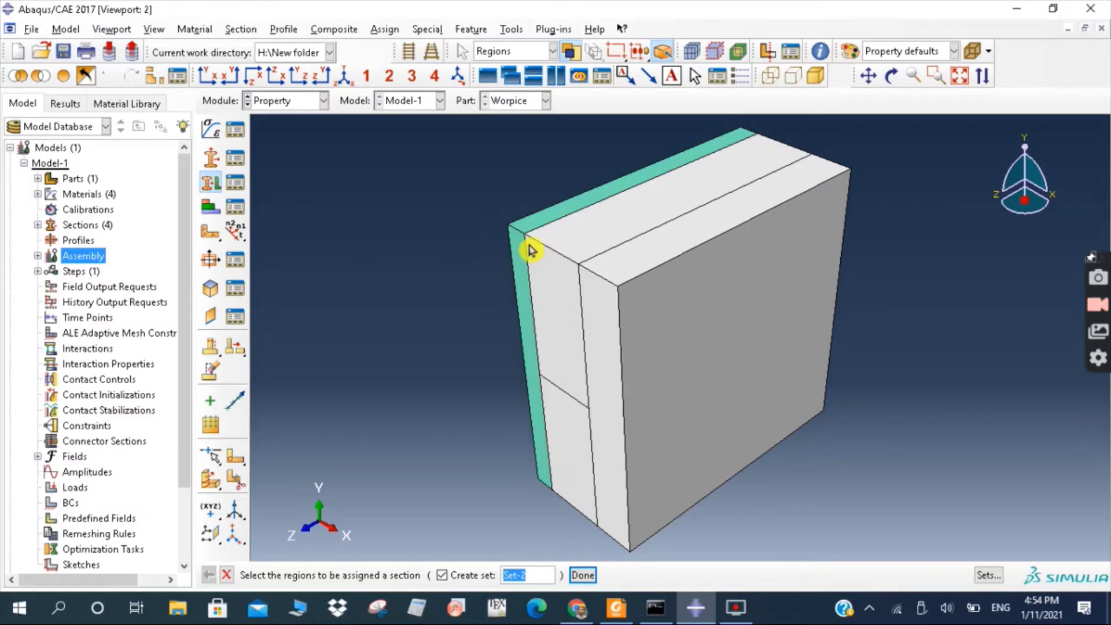
Assign SectionB to the upper block of the middle layer, creating a set for that region
{"action": "left_click", "coordinate": [211, 183]}
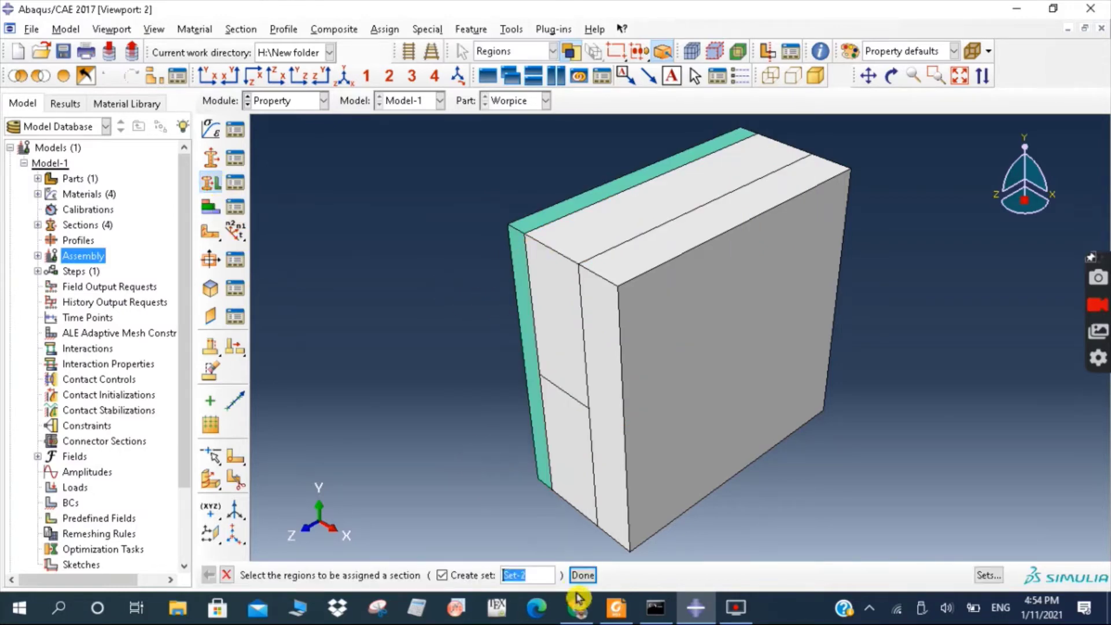
{"action": "left_click", "coordinate": [550, 329]}
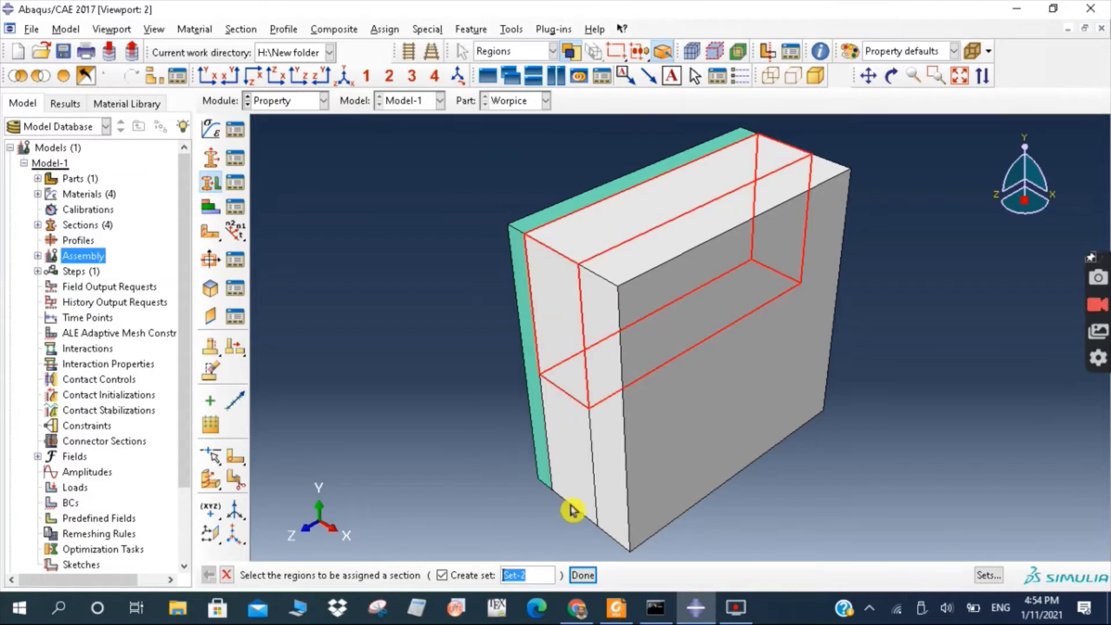
{"action": "left_click", "coordinate": [583, 576]}
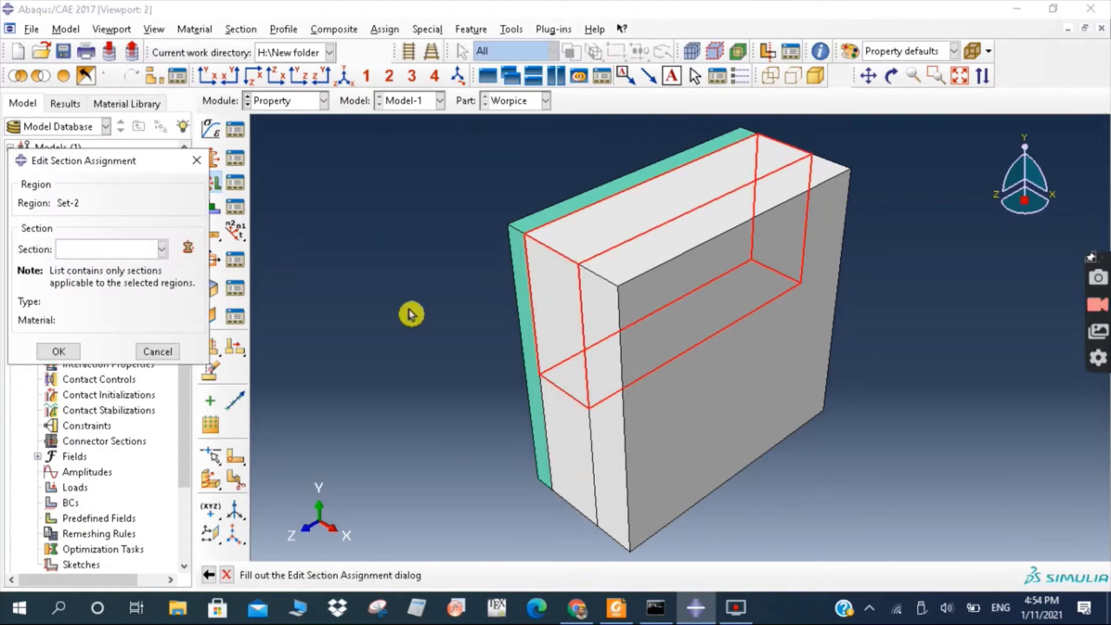
{"action": "left_click", "coordinate": [120, 249]}
{"action": "left_click", "coordinate": [112, 282]}
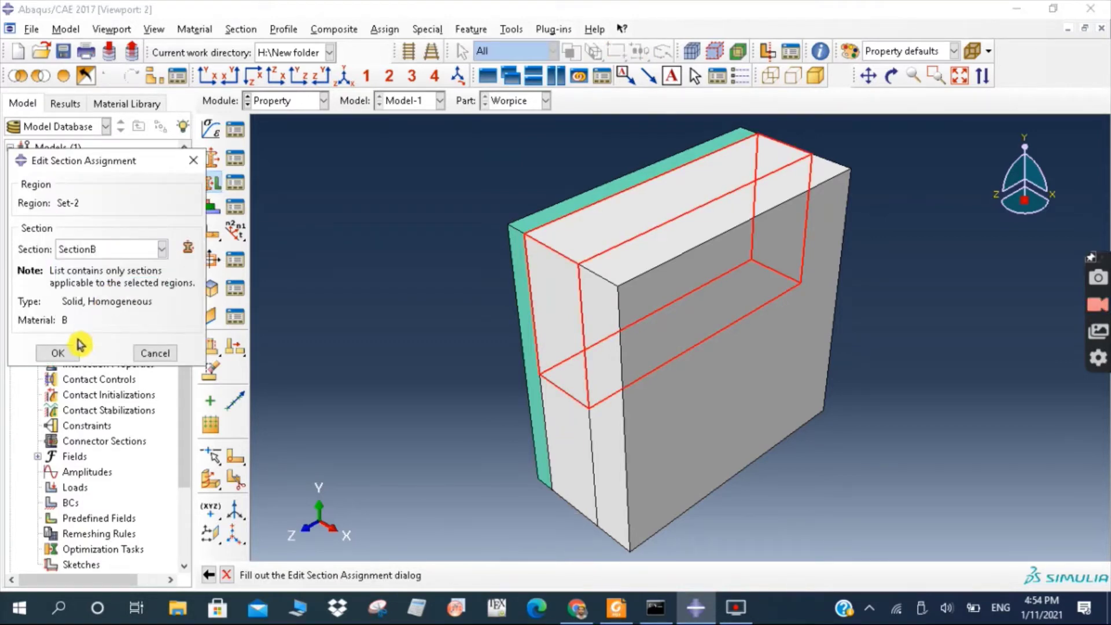
{"action": "left_click", "coordinate": [65, 356]}
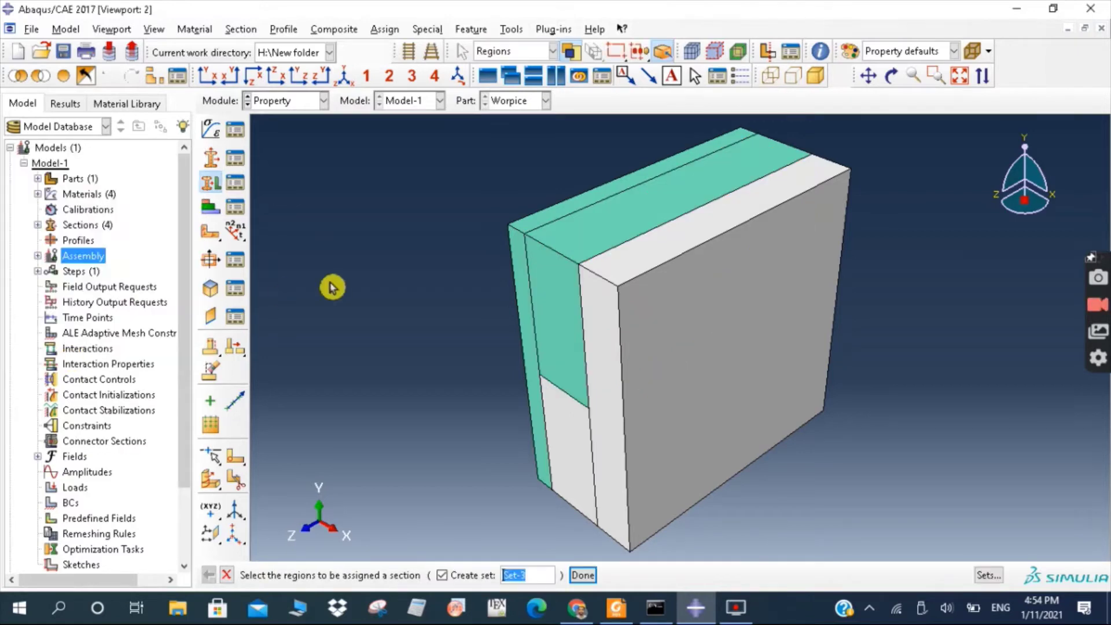
Assign SectionC to the full-height outer layer opposite the thinnest one, creating a set for that region
{"action": "left_click", "coordinate": [622, 372]}
{"action": "left_click", "coordinate": [583, 575]}
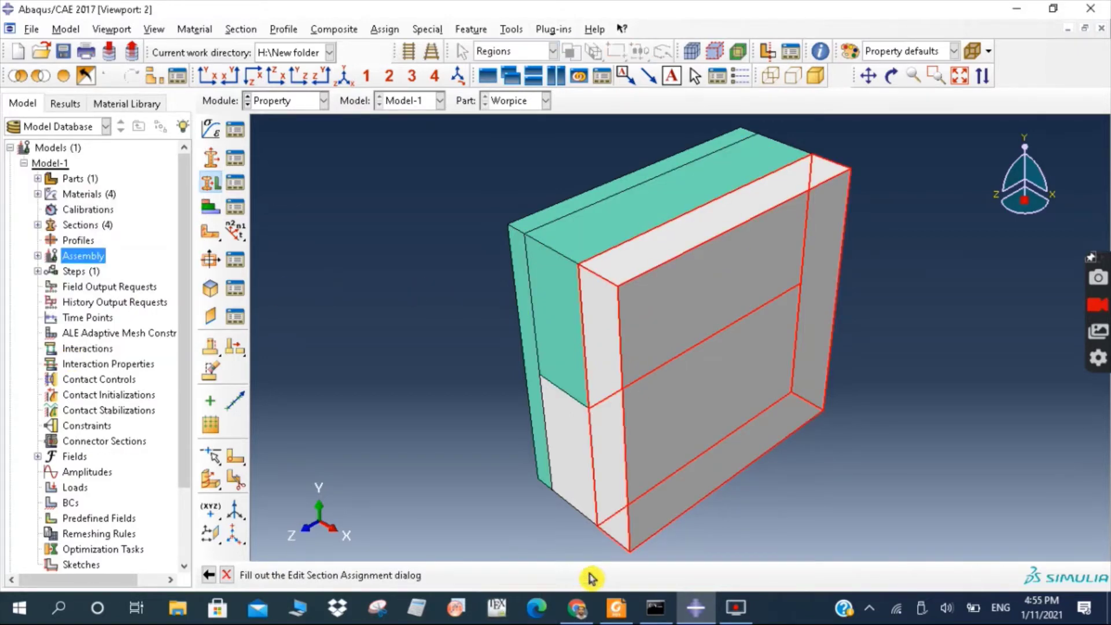
{"action": "left_click", "coordinate": [110, 249]}
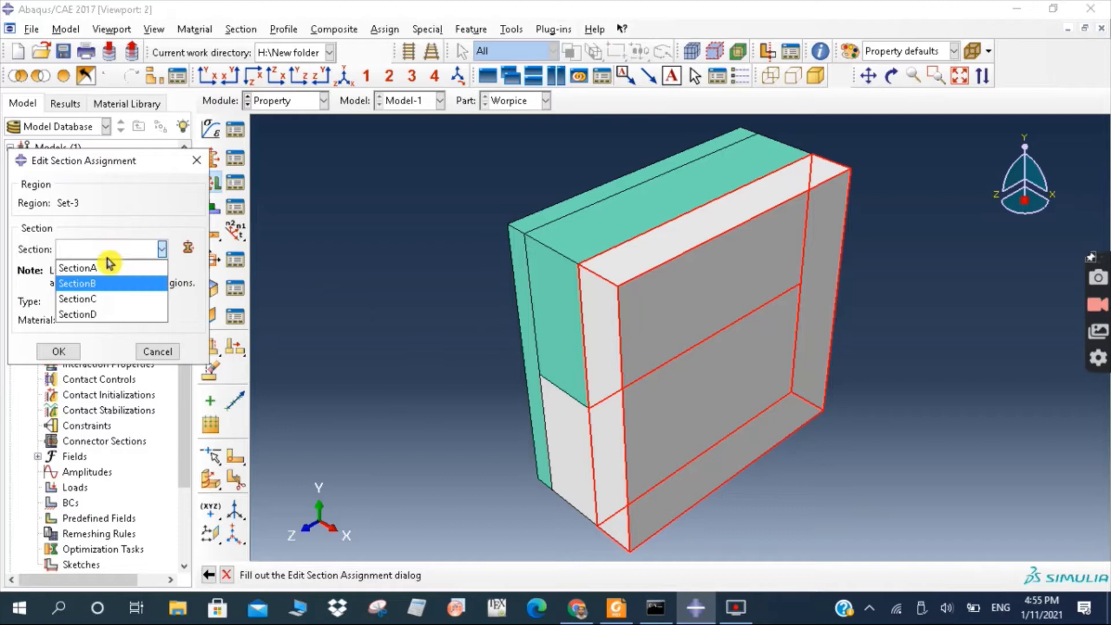
{"action": "left_click", "coordinate": [104, 299]}
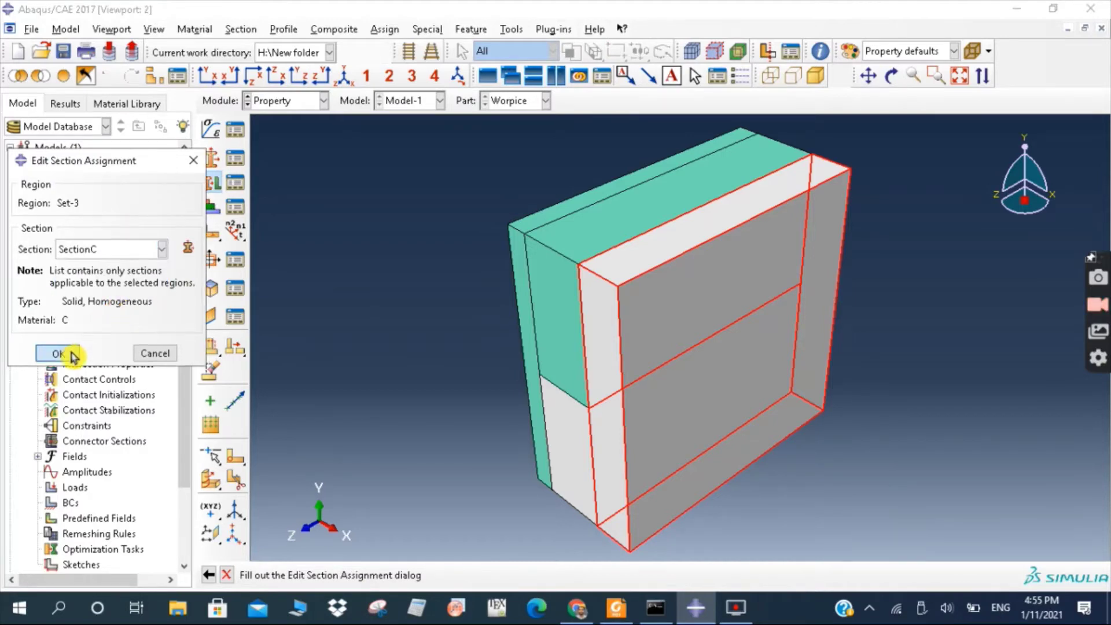
{"action": "left_click", "coordinate": [59, 353]}
Assign SectionD to the lower block of the middle layer, creating a set for it, and finish assigning sections
{"action": "left_click", "coordinate": [571, 465]}
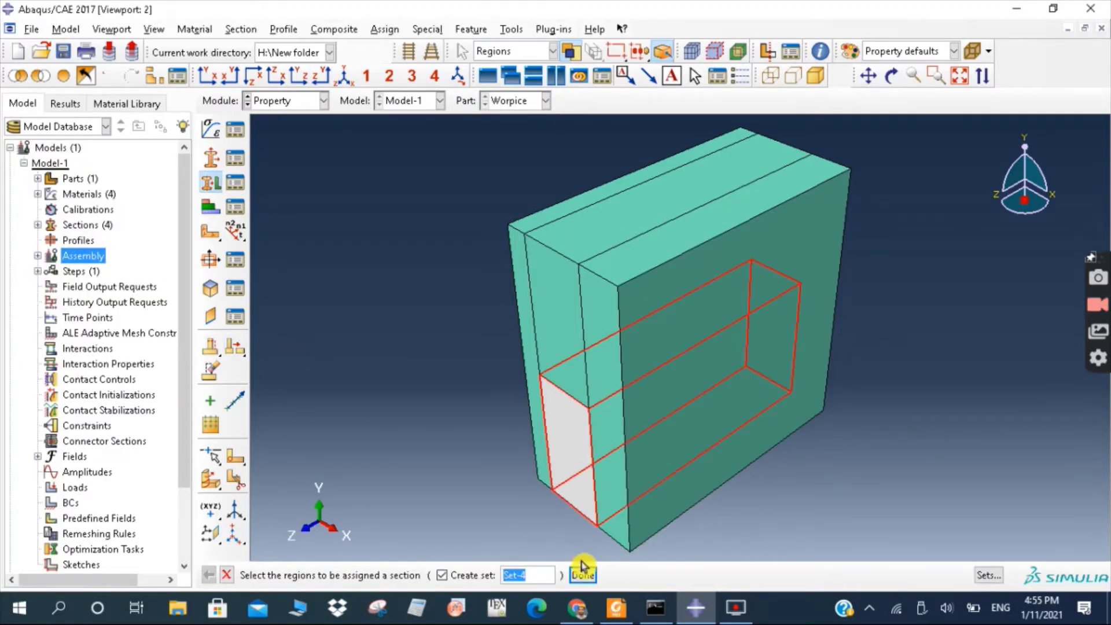
{"action": "left_click", "coordinate": [583, 574]}
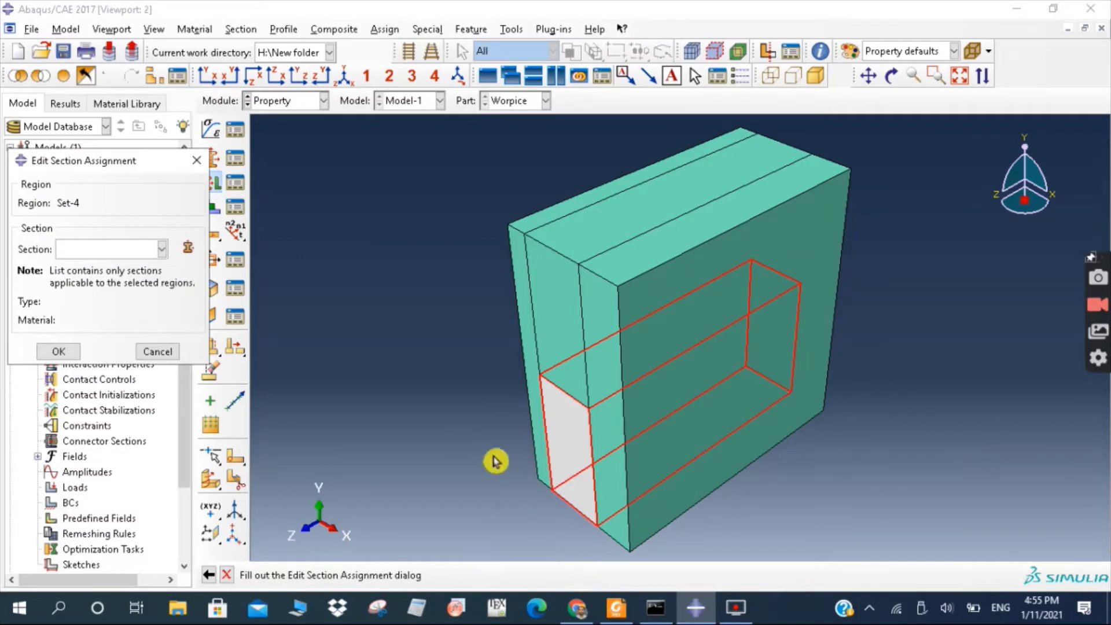
{"action": "left_click", "coordinate": [89, 249]}
{"action": "left_click", "coordinate": [107, 316]}
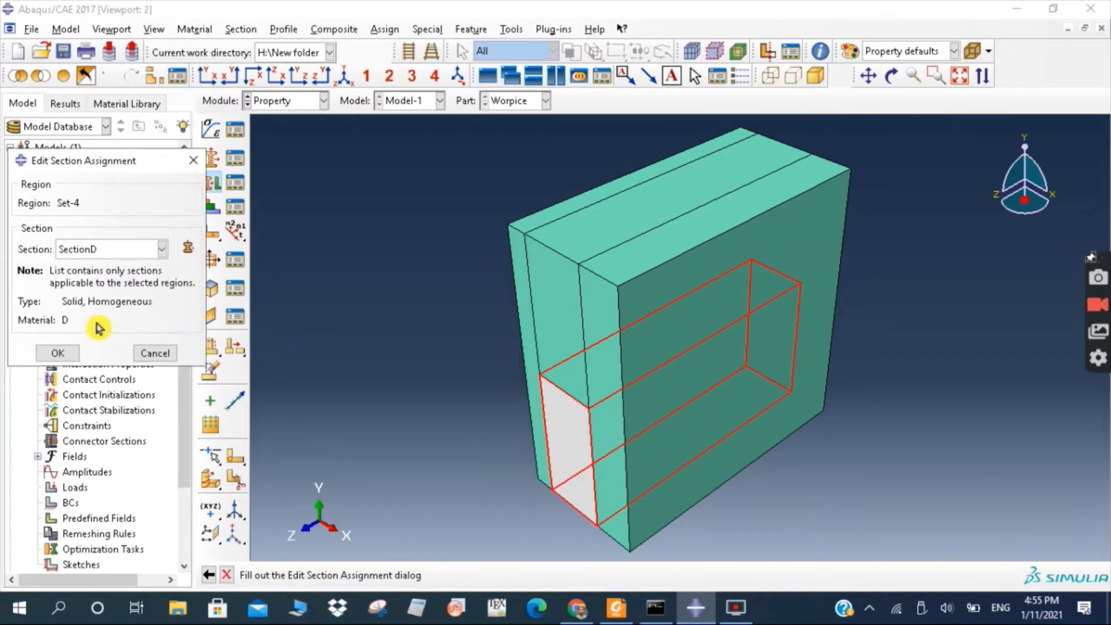
{"action": "left_click", "coordinate": [67, 352]}
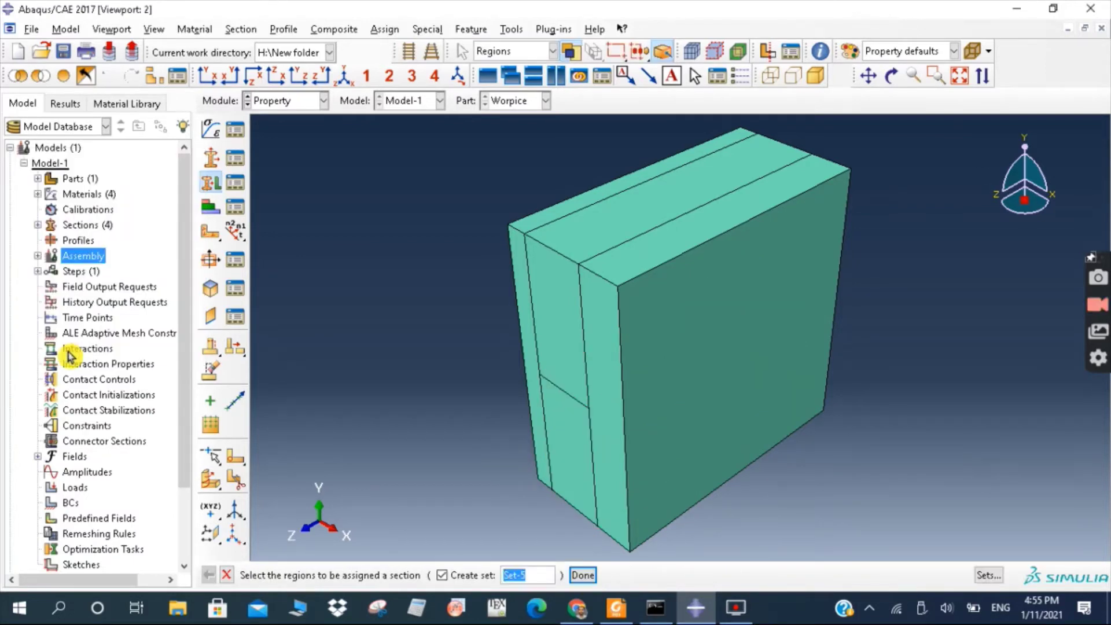
{"action": "left_click", "coordinate": [583, 574]}
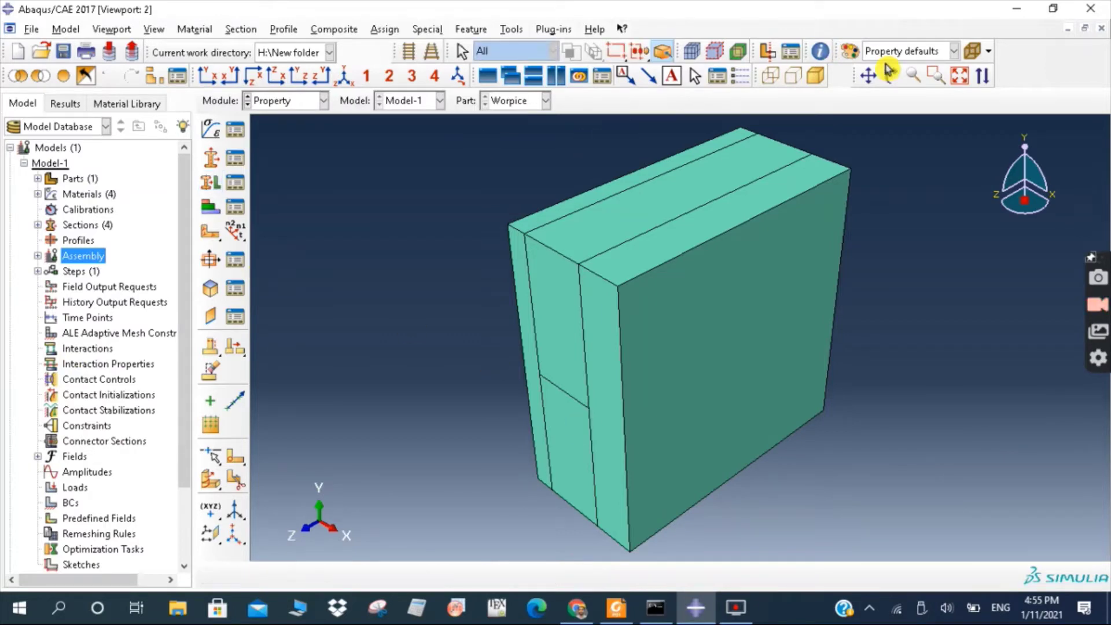
Create a dependent instance of the Worpice part in the assembly and color-code it by materials
{"action": "left_click", "coordinate": [292, 104]}
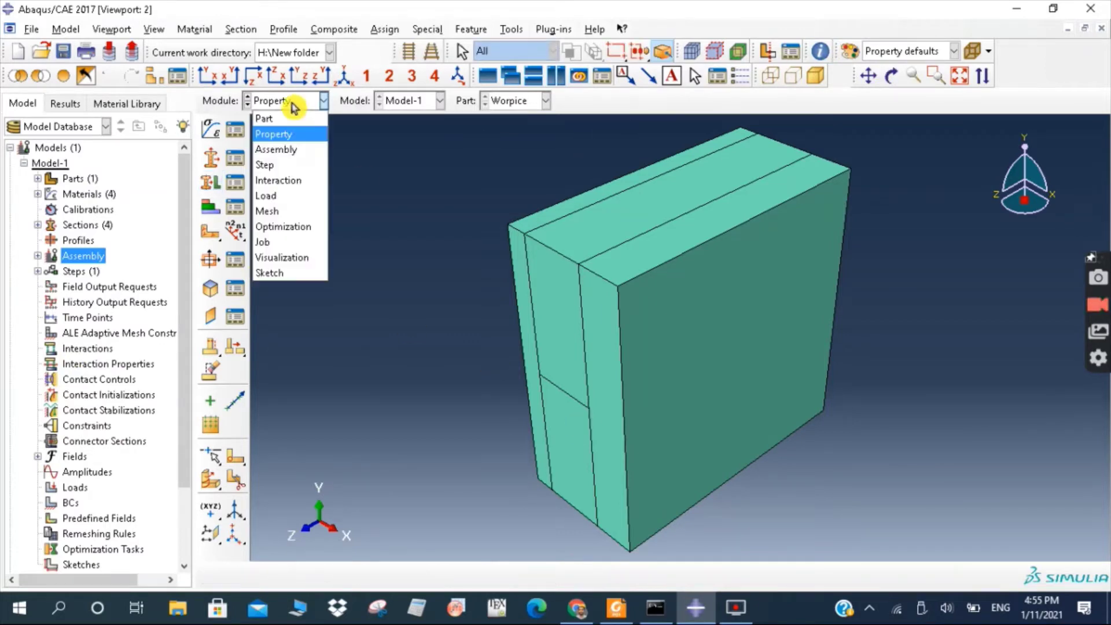
{"action": "left_click", "coordinate": [291, 151]}
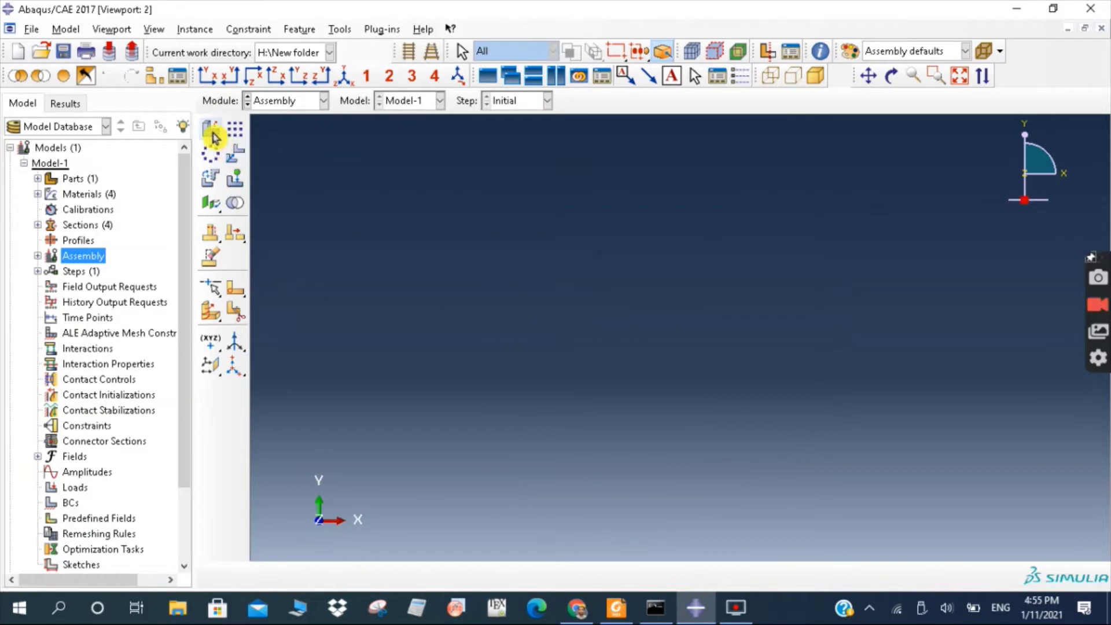
{"action": "left_click", "coordinate": [211, 130]}
{"action": "left_click", "coordinate": [303, 434]}
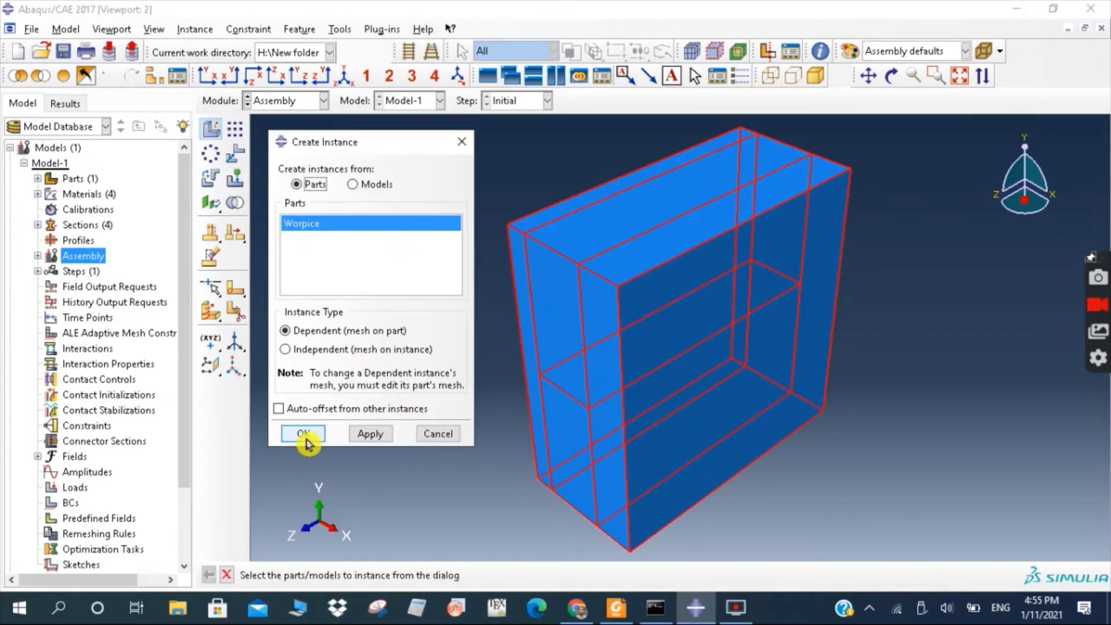
{"action": "left_click", "coordinate": [909, 56]}
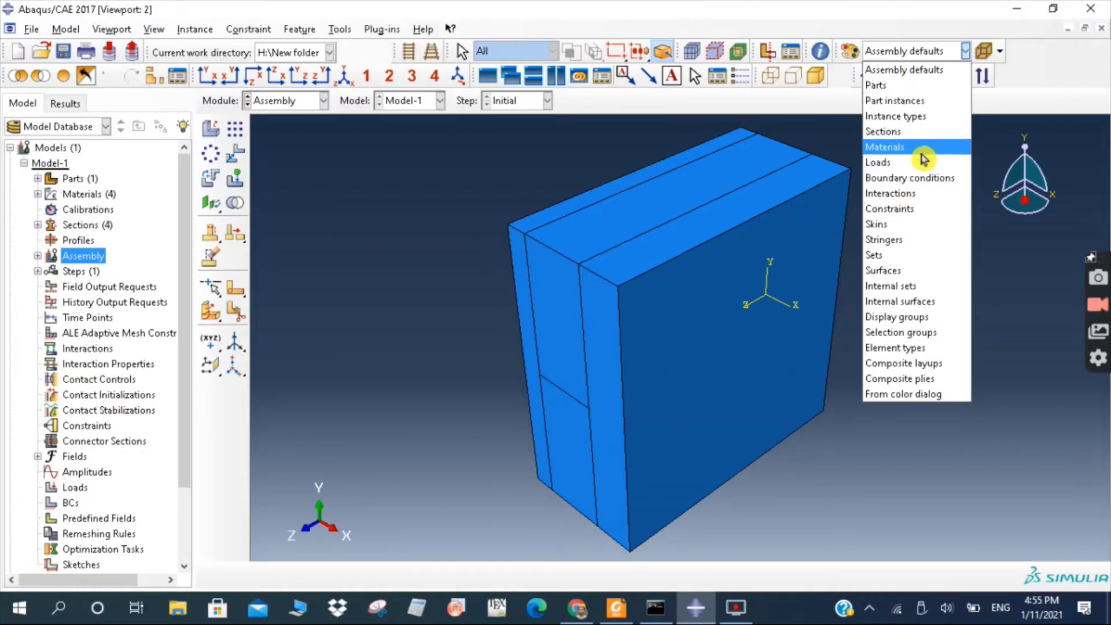
{"action": "left_click", "coordinate": [902, 147]}
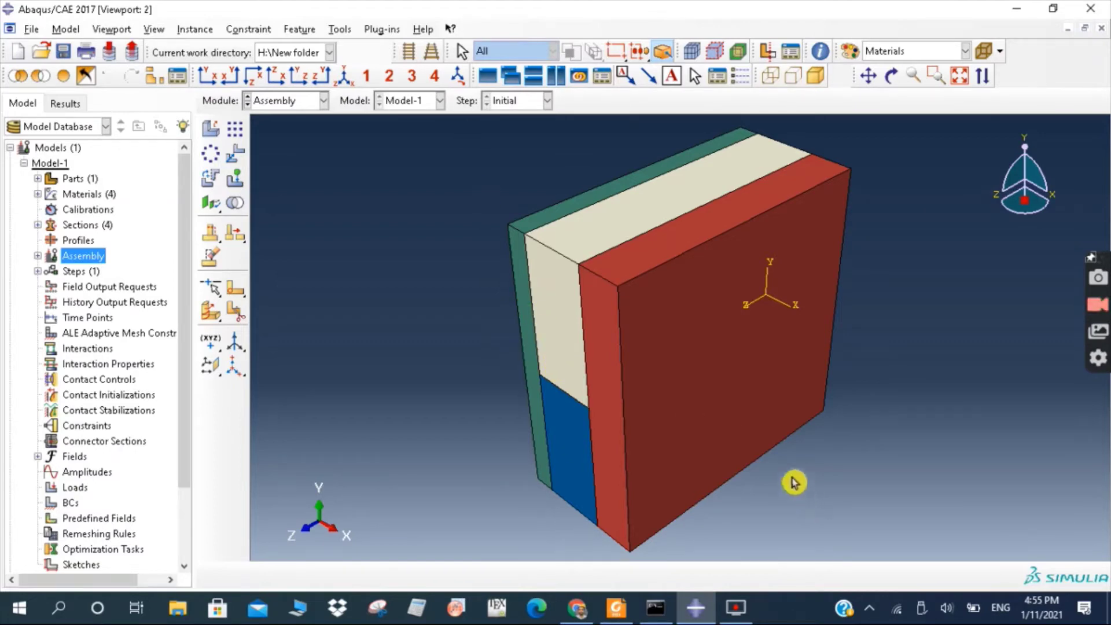
Create a general heat transfer step after the initial step, with a time period of 6800
{"action": "left_click", "coordinate": [285, 99]}
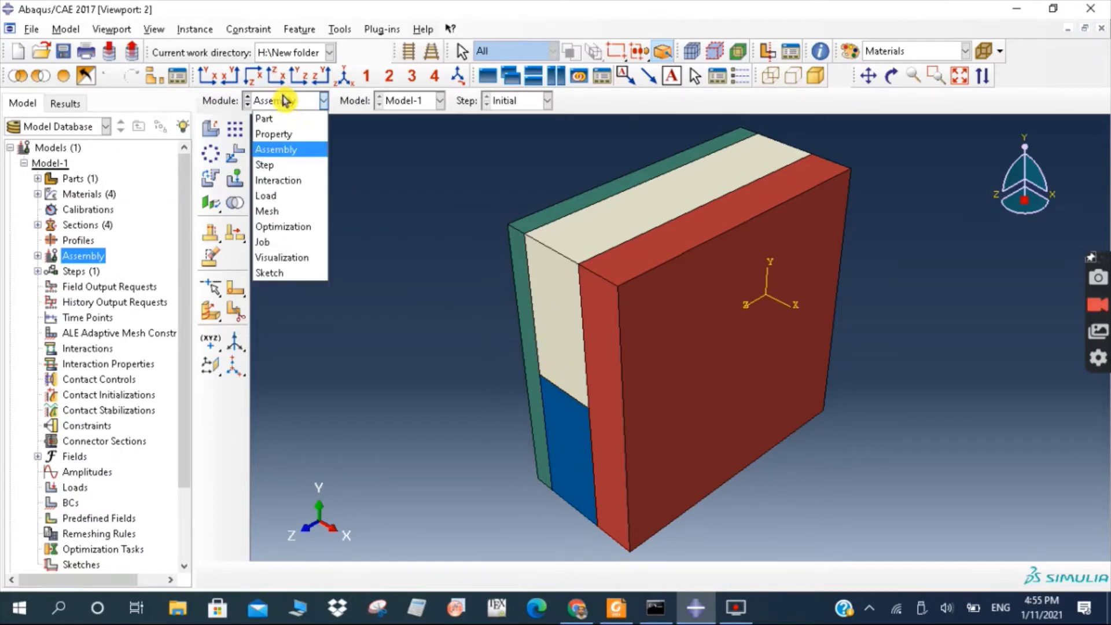
{"action": "left_click", "coordinate": [300, 166]}
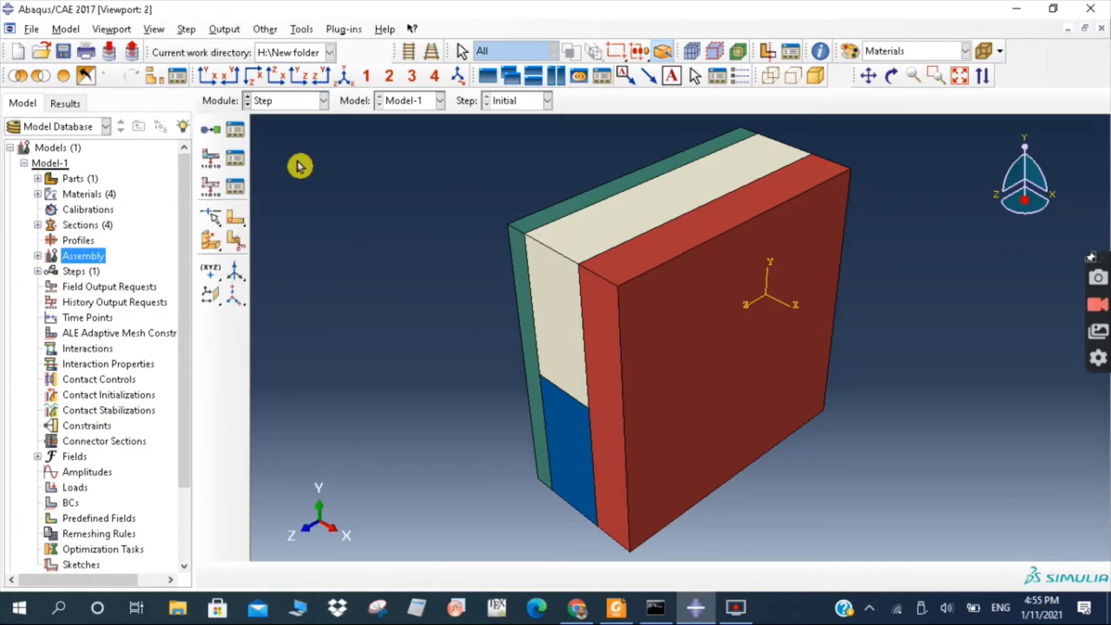
{"action": "left_click", "coordinate": [243, 139]}
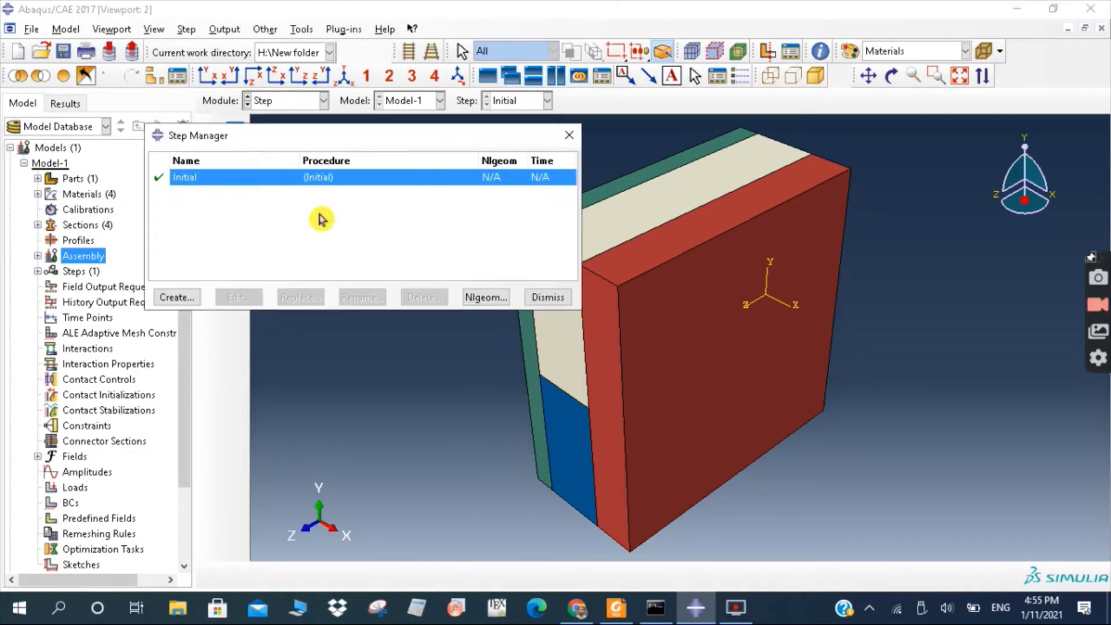
{"action": "left_click", "coordinate": [183, 302]}
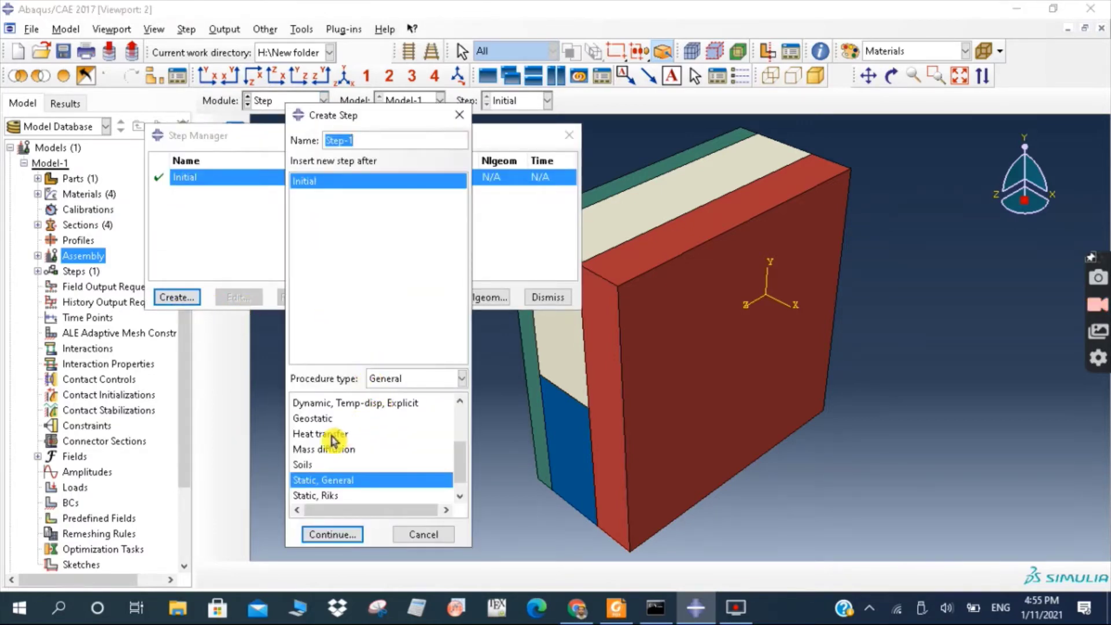
{"action": "left_click", "coordinate": [328, 435]}
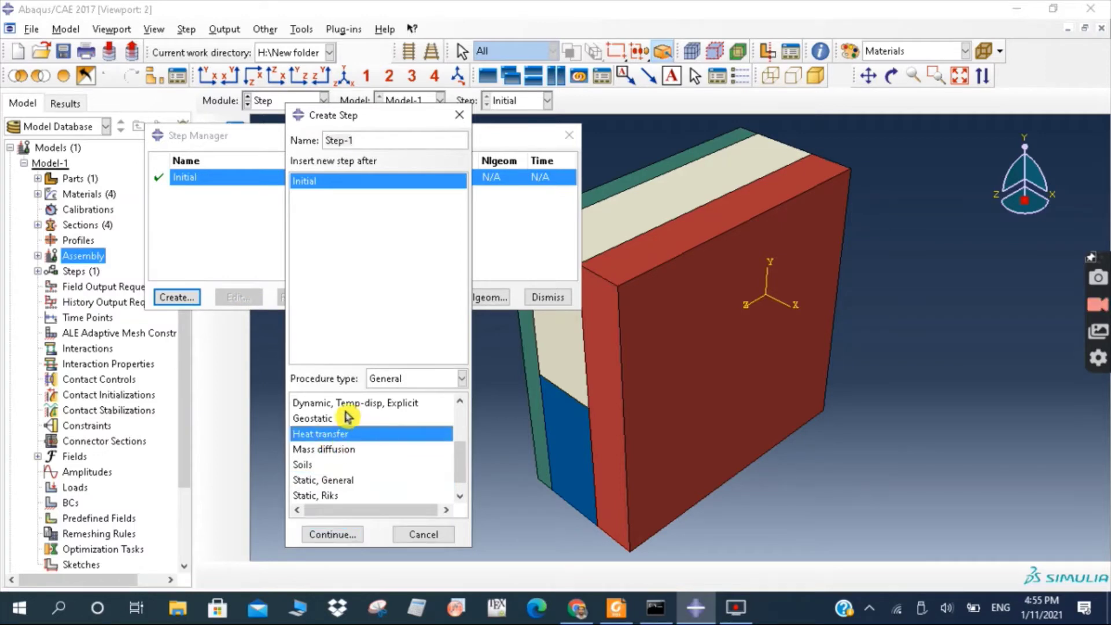
{"action": "left_click", "coordinate": [332, 538]}
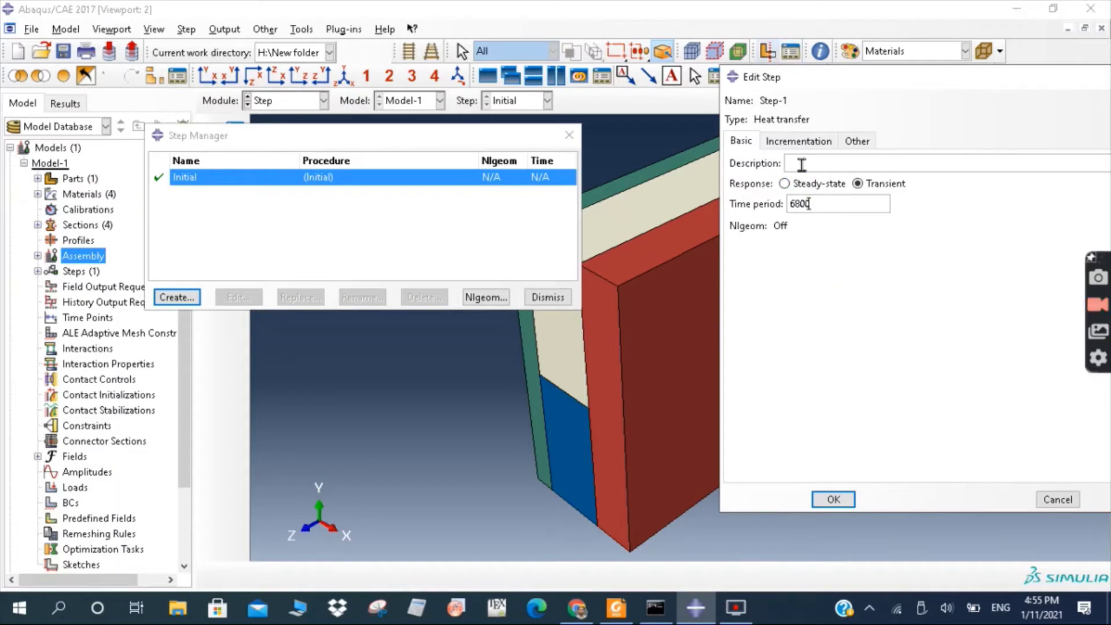
Set the heat transfer step to steady-state response, with at most 1000 increments and an initial increment size of 100
{"action": "left_click", "coordinate": [807, 141]}
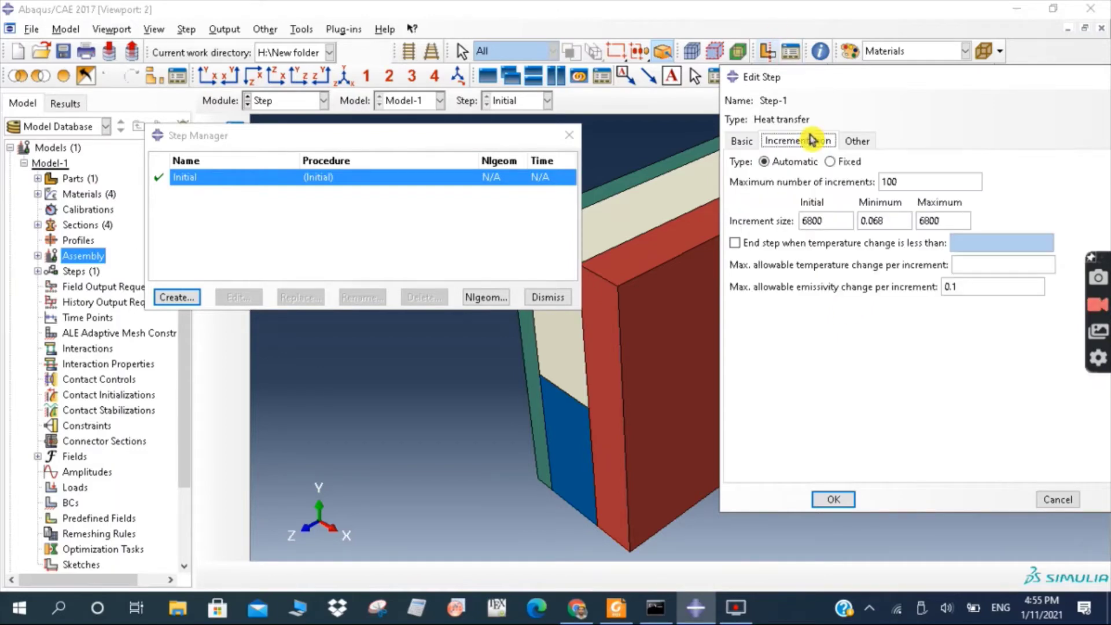
{"action": "left_click", "coordinate": [742, 141]}
{"action": "left_click", "coordinate": [787, 189]}
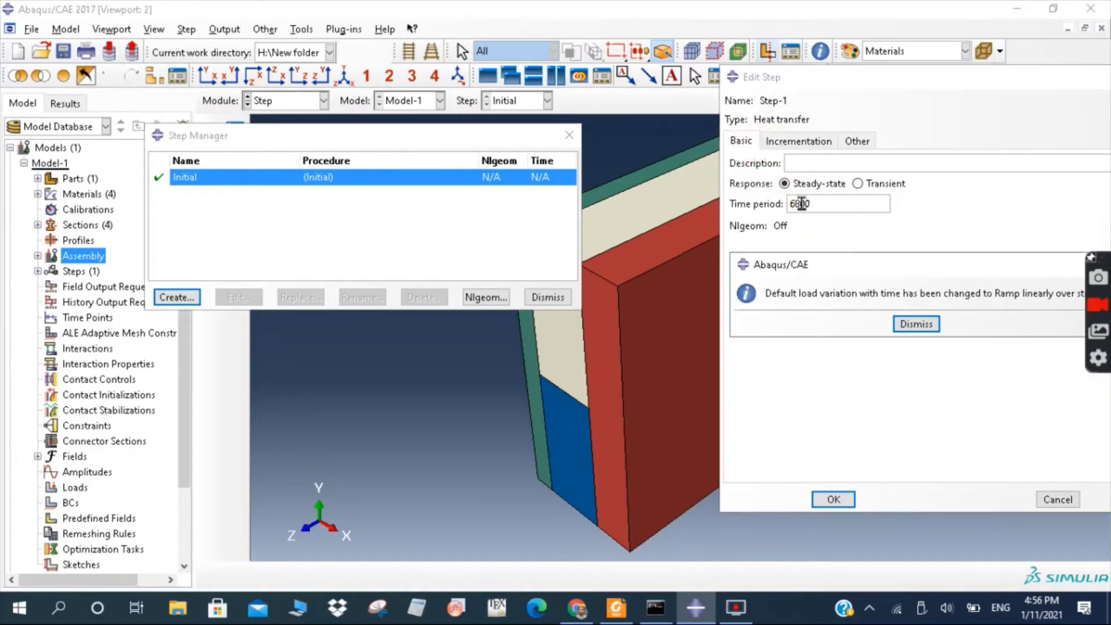
{"action": "left_click", "coordinate": [931, 324]}
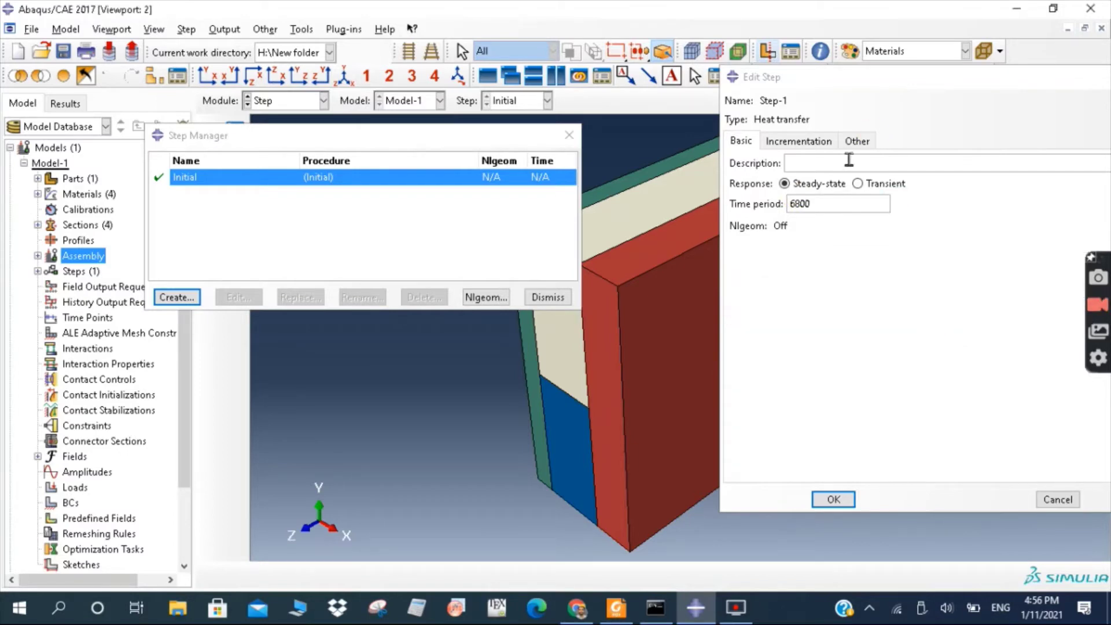
{"action": "left_click", "coordinate": [818, 140]}
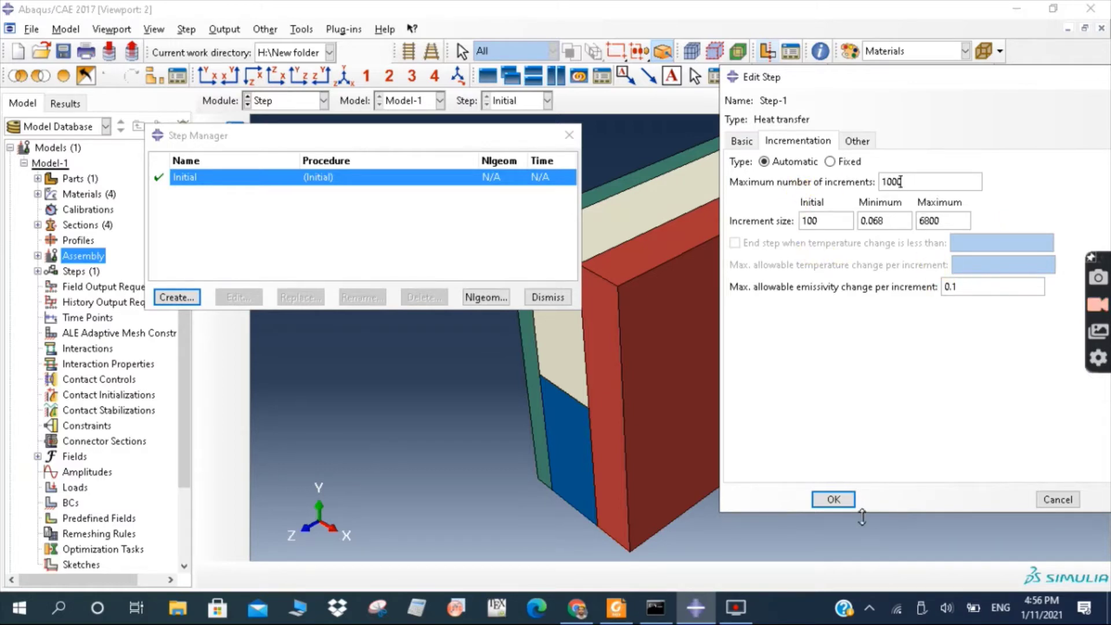
{"action": "left_click", "coordinate": [839, 501]}
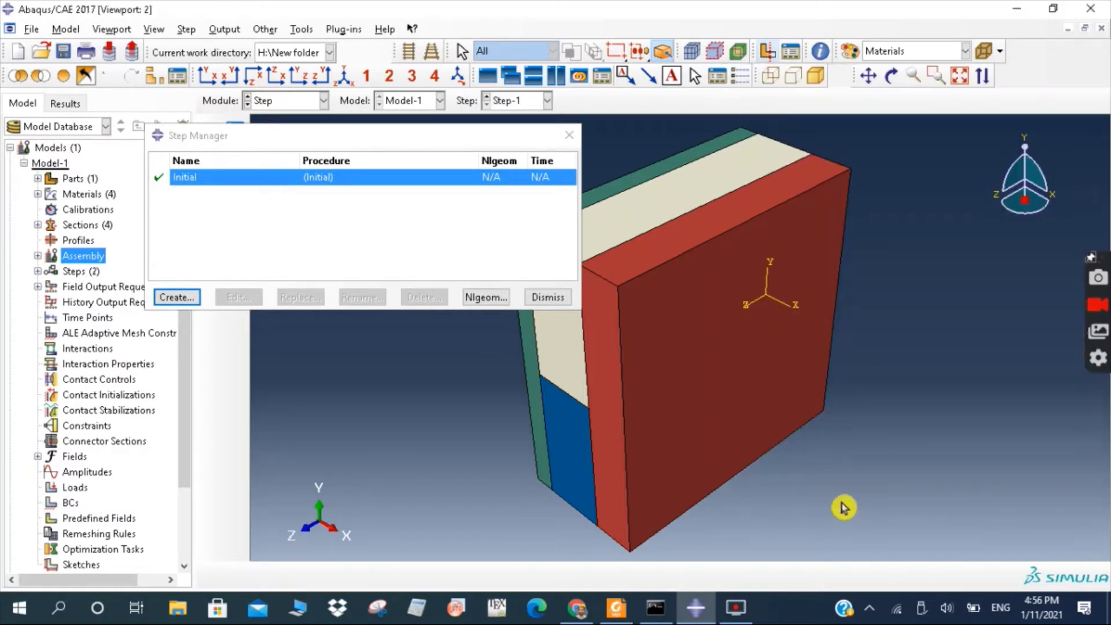
{"action": "left_click", "coordinate": [563, 297]}
Review the field output requests defined for the heat transfer step
{"action": "left_click", "coordinate": [287, 102]}
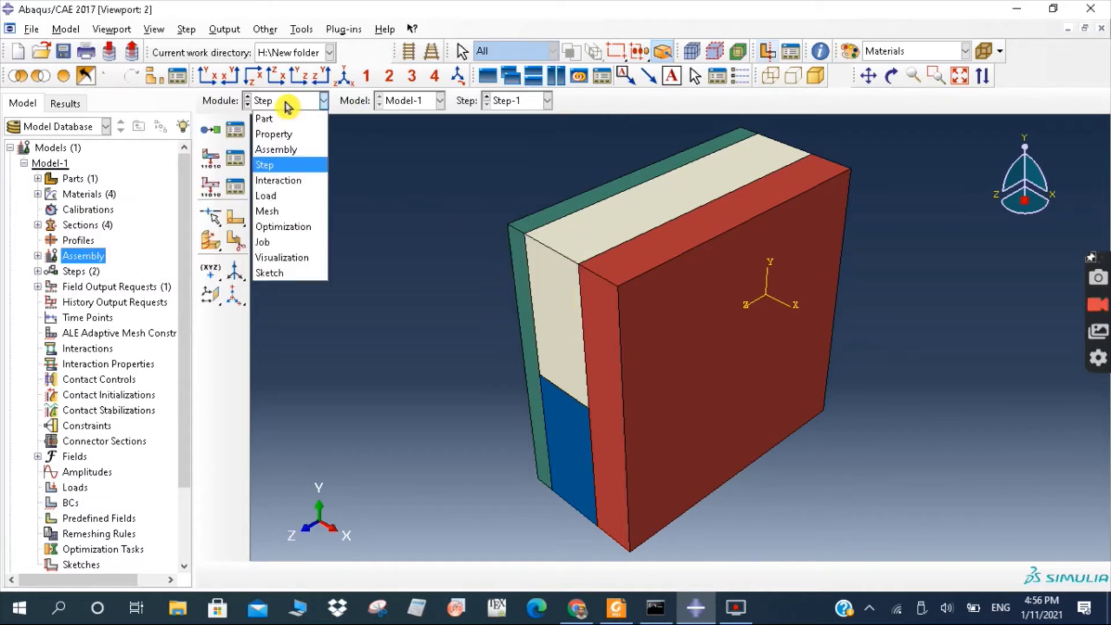
{"action": "left_click", "coordinate": [235, 163]}
{"action": "left_click", "coordinate": [237, 159]}
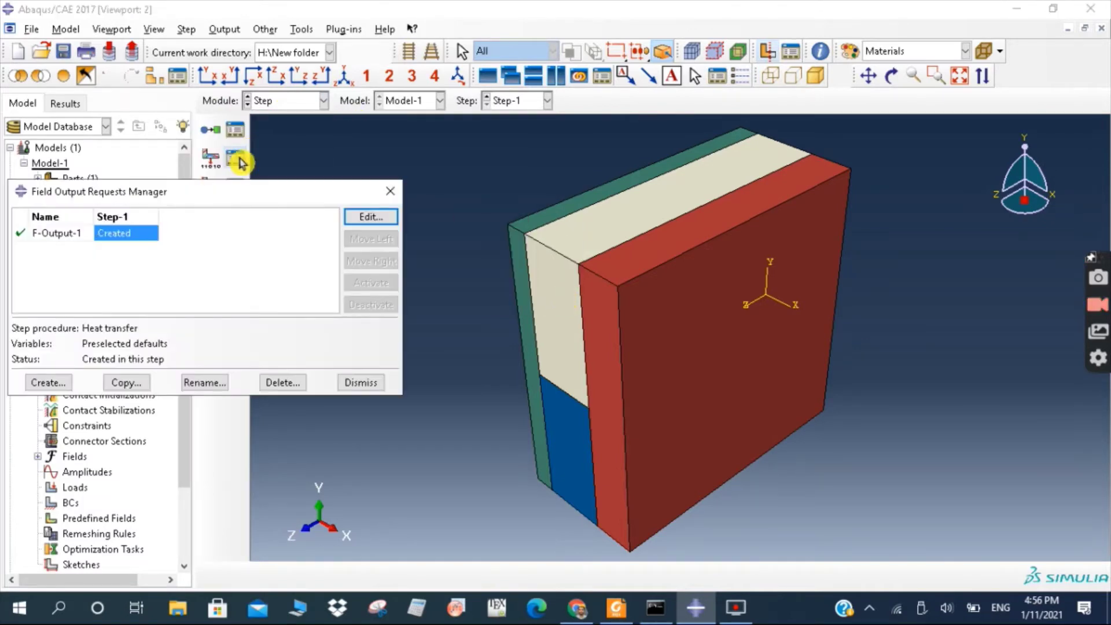
{"action": "left_click", "coordinate": [391, 191]}
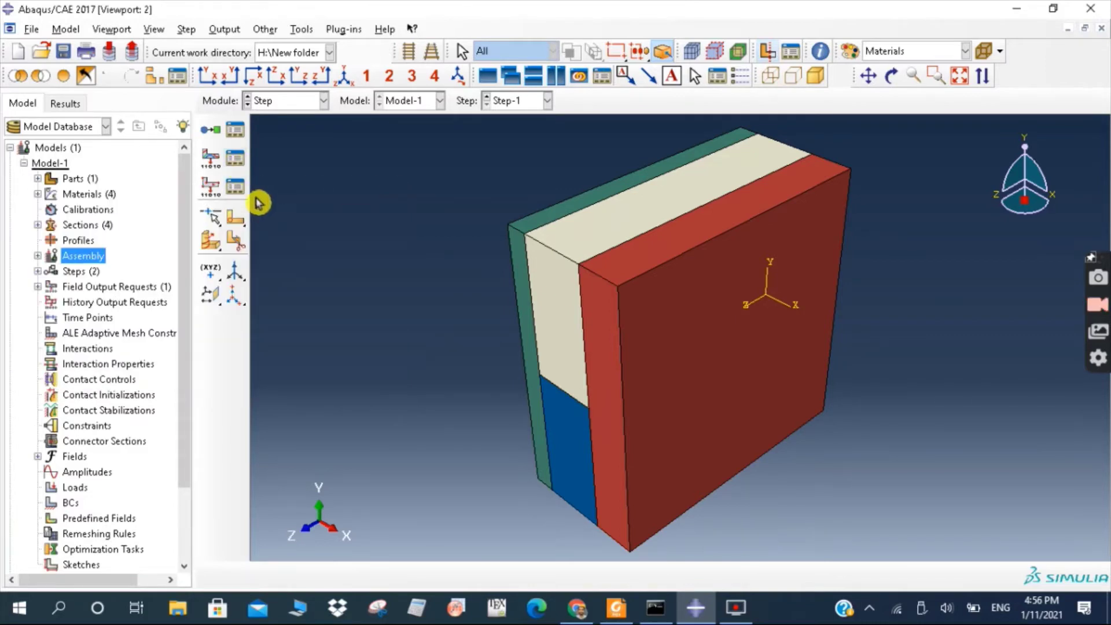
Create a history output request for Step-1 covering the whole model with the thermal variables FTEMP and HTL
{"action": "left_click", "coordinate": [236, 188]}
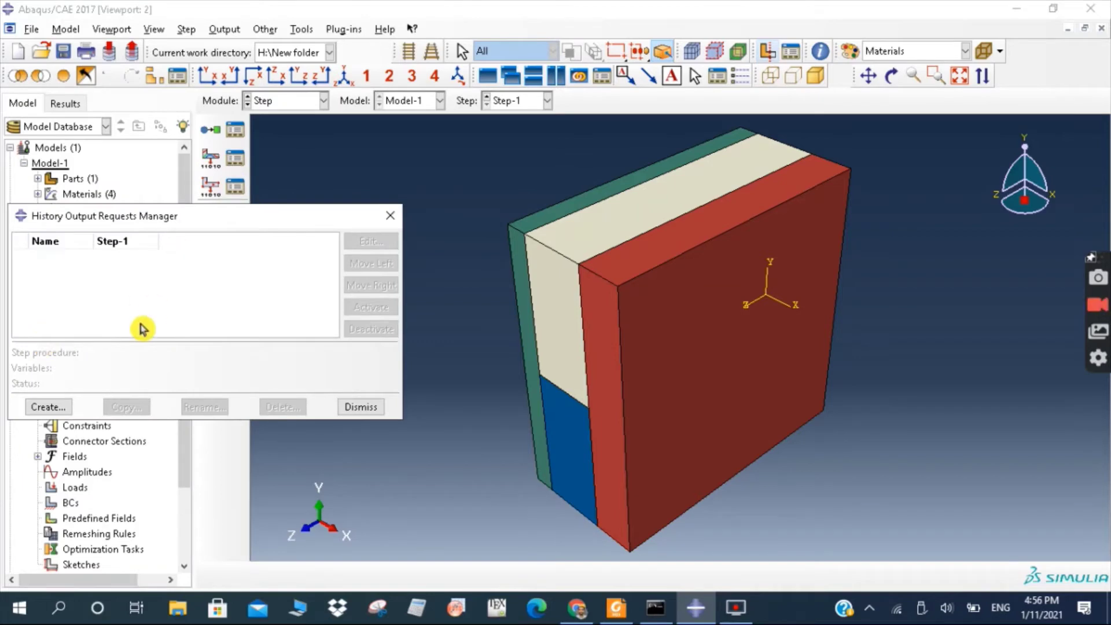
{"action": "left_click", "coordinate": [57, 412]}
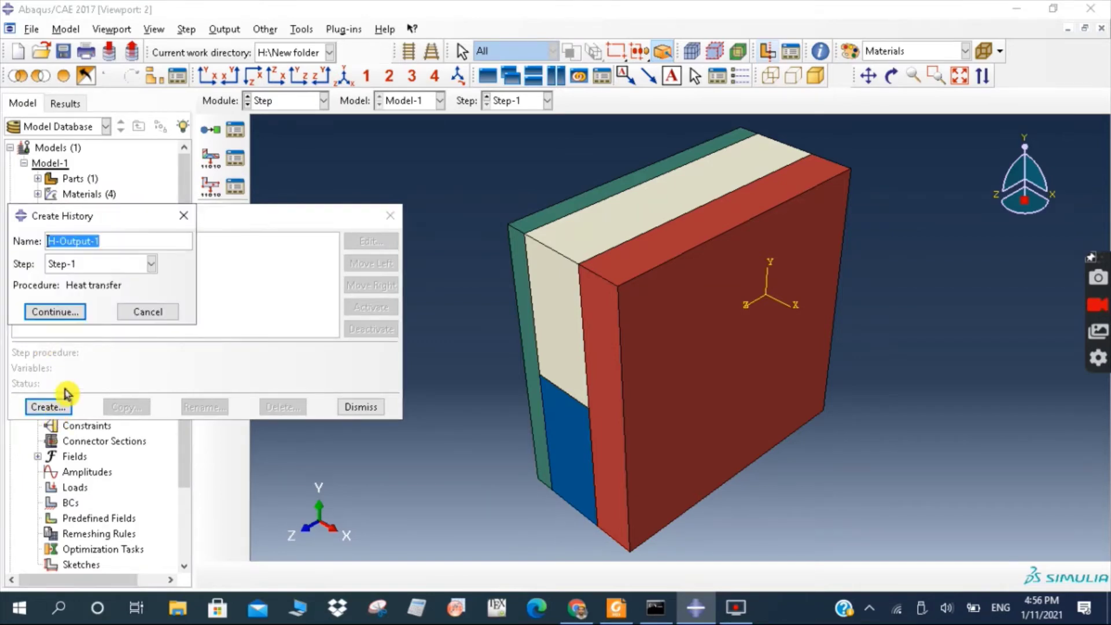
{"action": "left_click", "coordinate": [74, 312]}
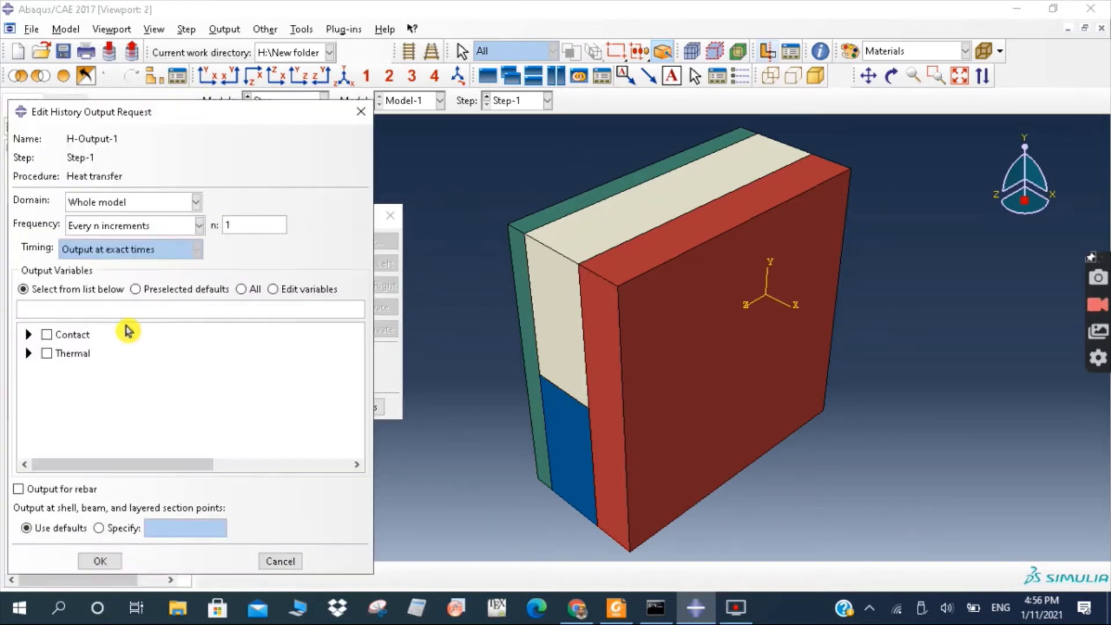
{"action": "left_click", "coordinate": [28, 353]}
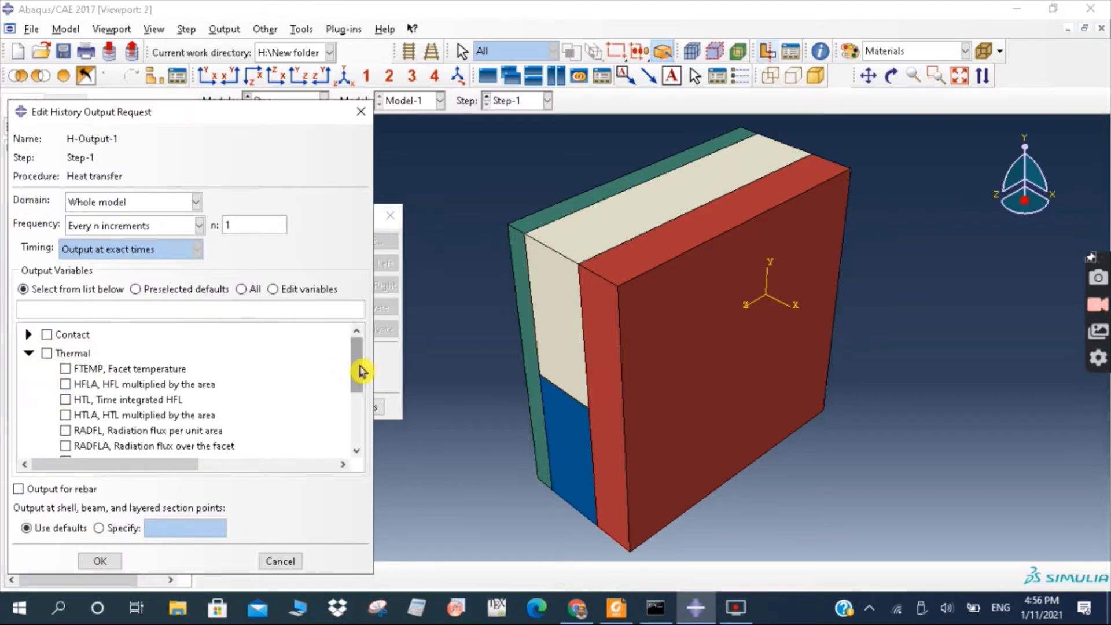
{"action": "scroll", "coordinate": [360, 373], "scroll_direction": "down", "scroll_amount": 1}
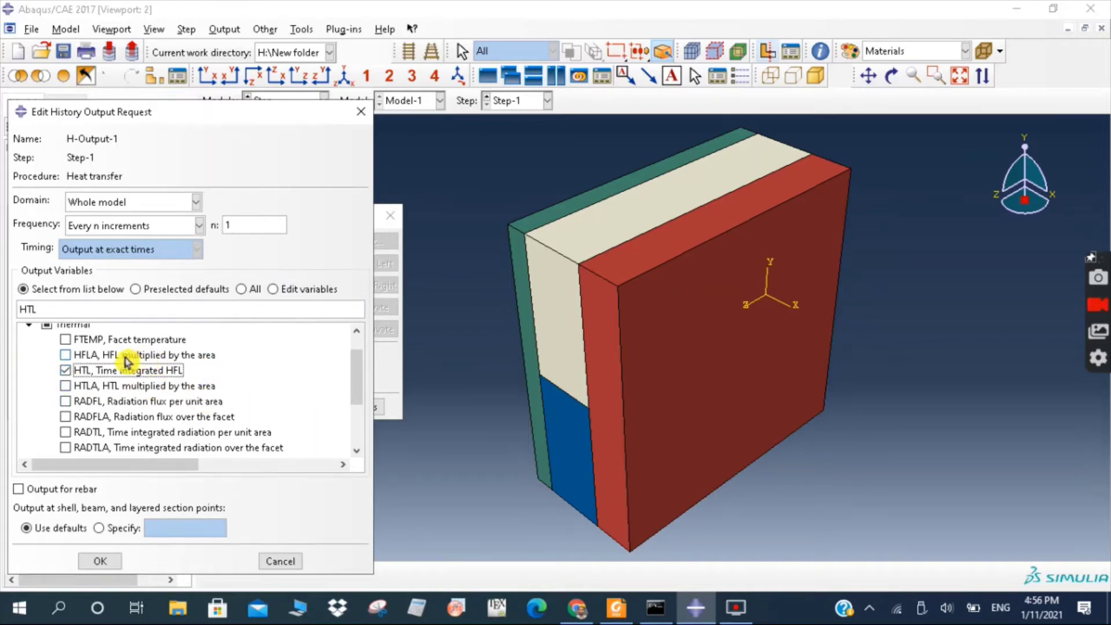
{"action": "left_click", "coordinate": [67, 355]}
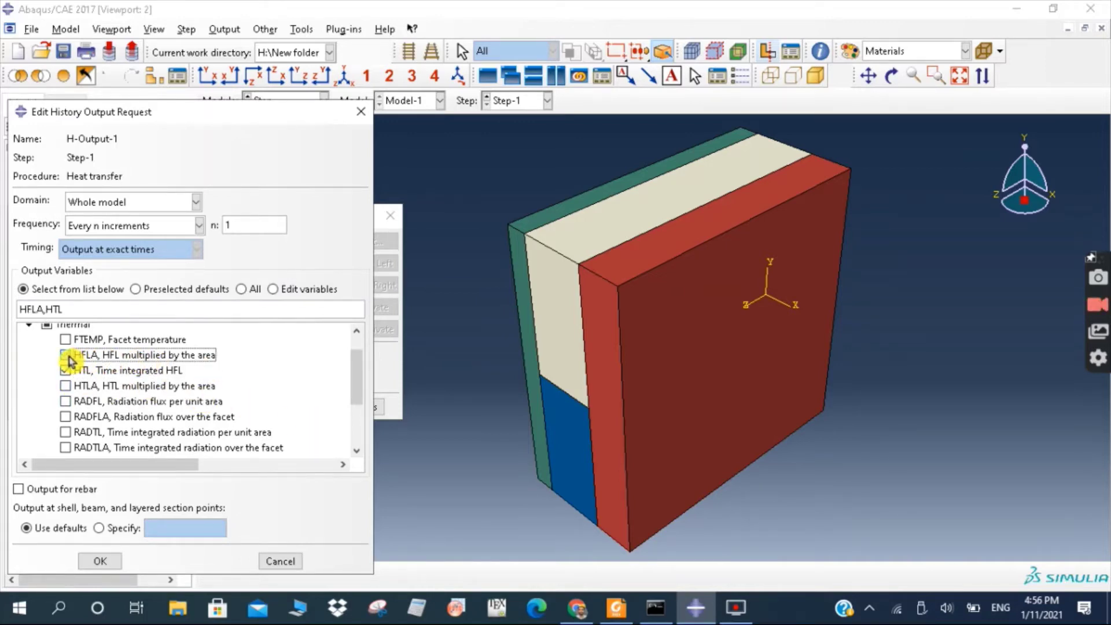
{"action": "left_click", "coordinate": [65, 340]}
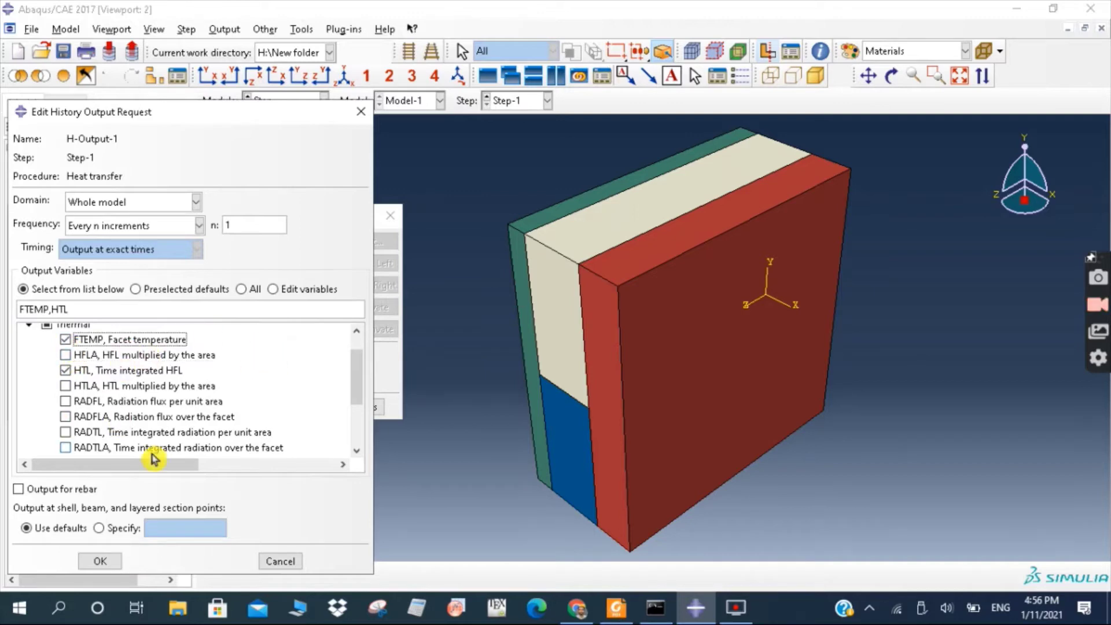
{"action": "left_click", "coordinate": [107, 564]}
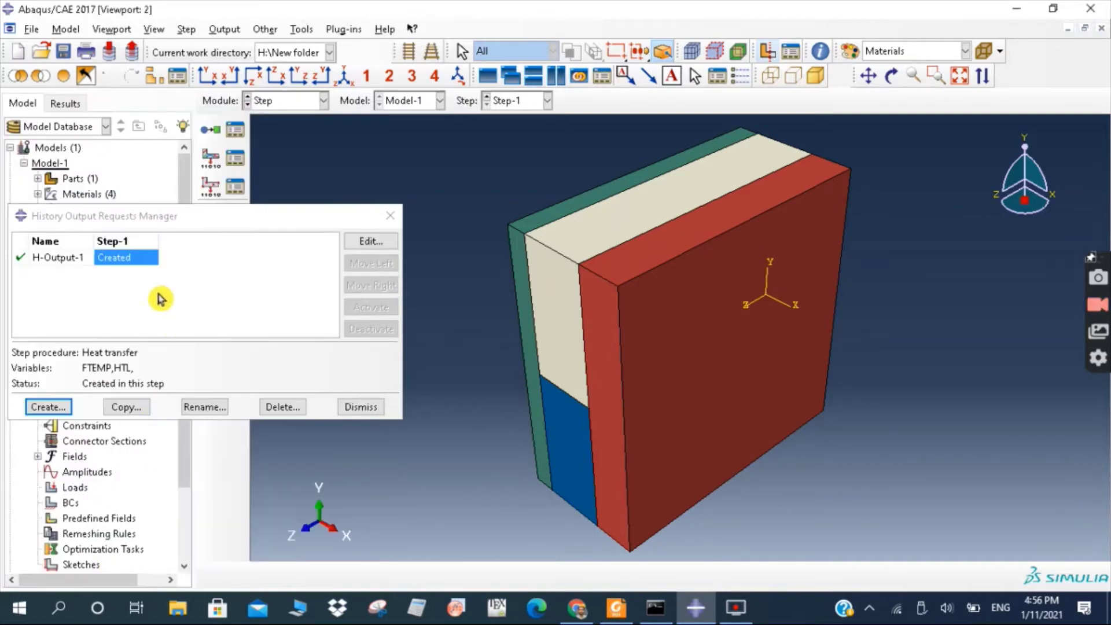
{"action": "left_click", "coordinate": [364, 407]}
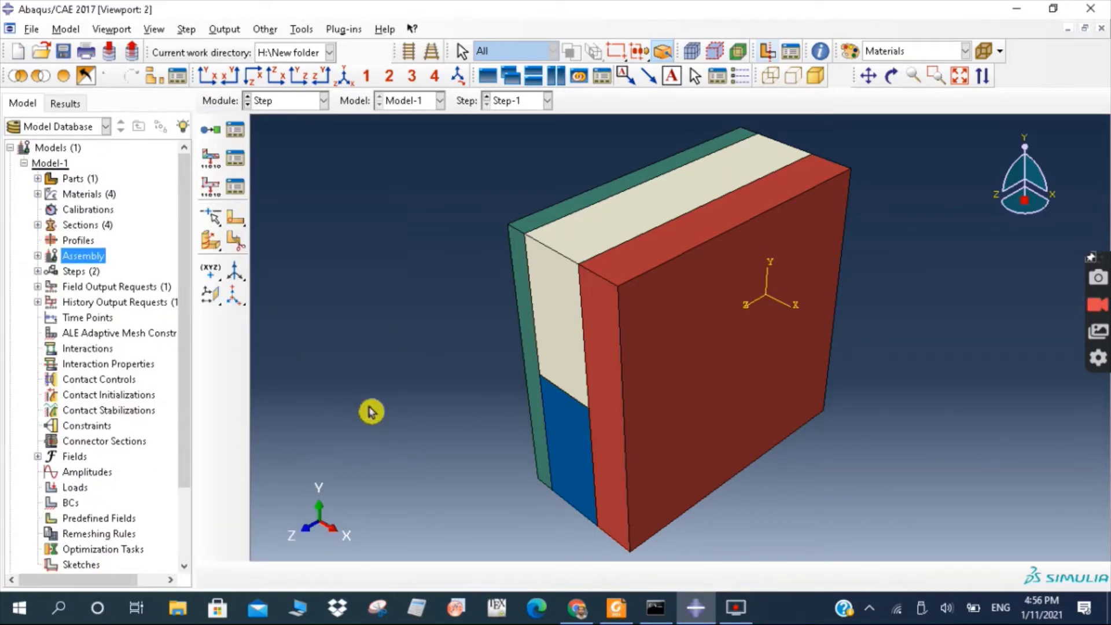
Switch to the Load module and color-code the model by assembly defaults
{"action": "left_click", "coordinate": [289, 103]}
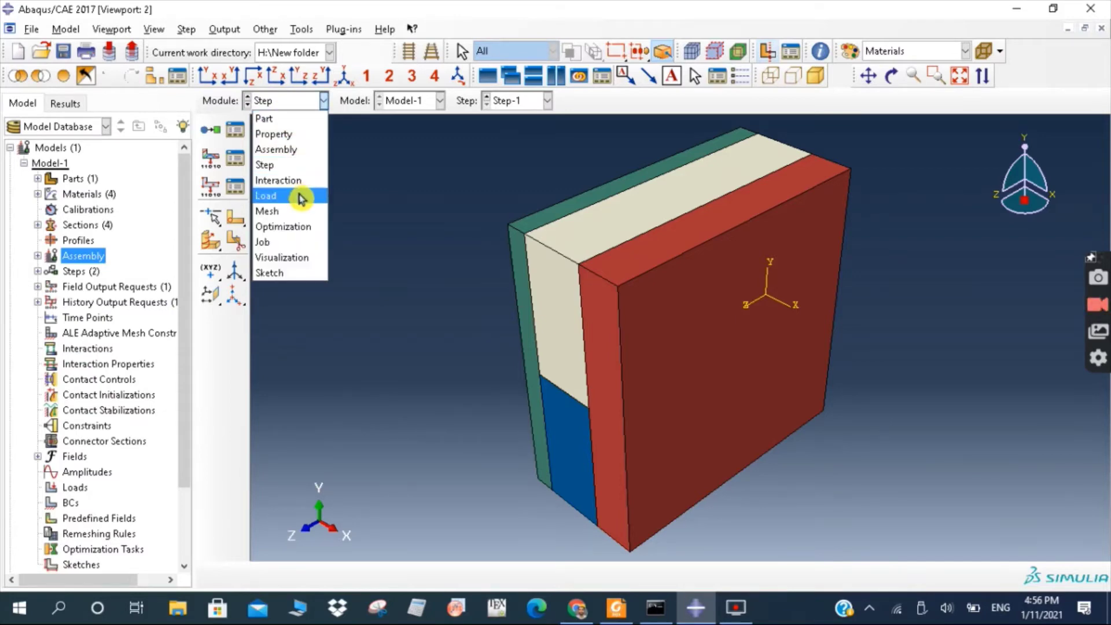
{"action": "left_click", "coordinate": [299, 197]}
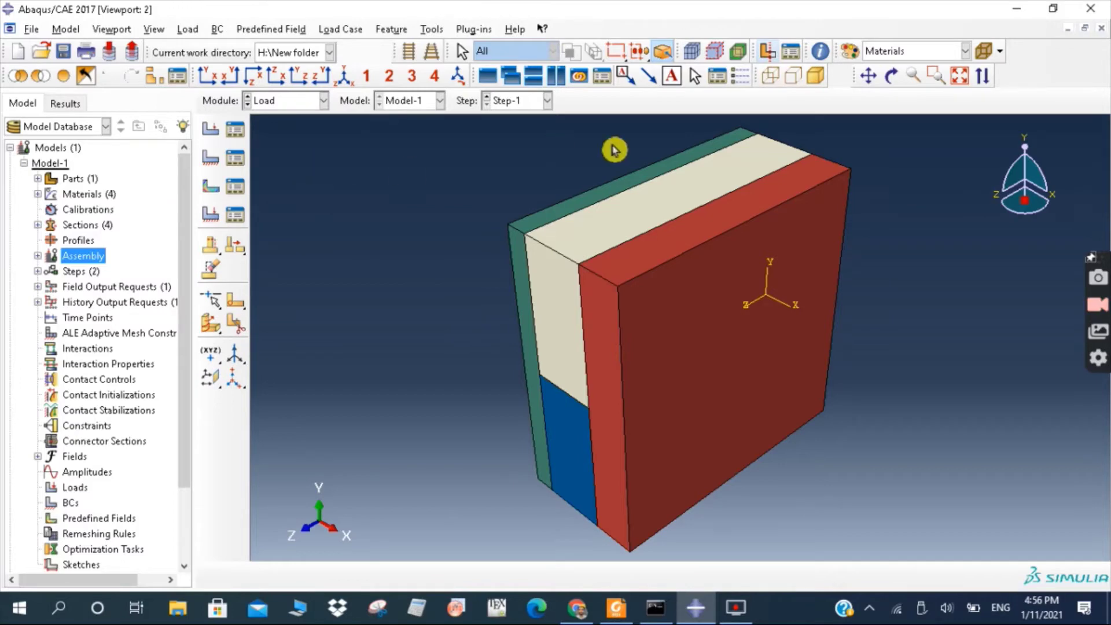
{"action": "left_click", "coordinate": [944, 51]}
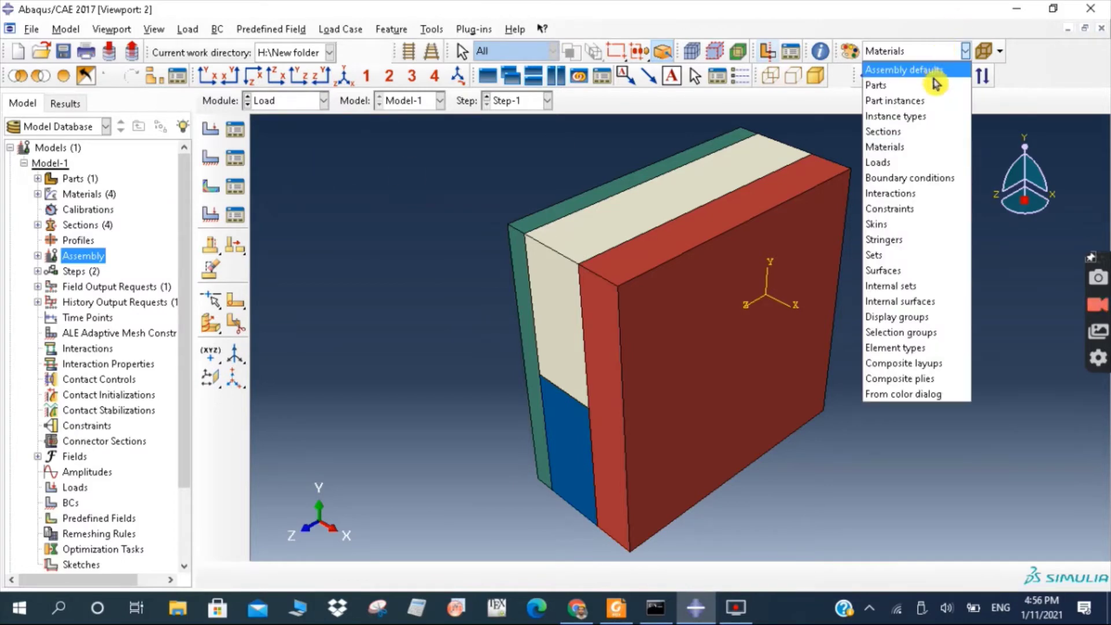
{"action": "left_click", "coordinate": [935, 73]}
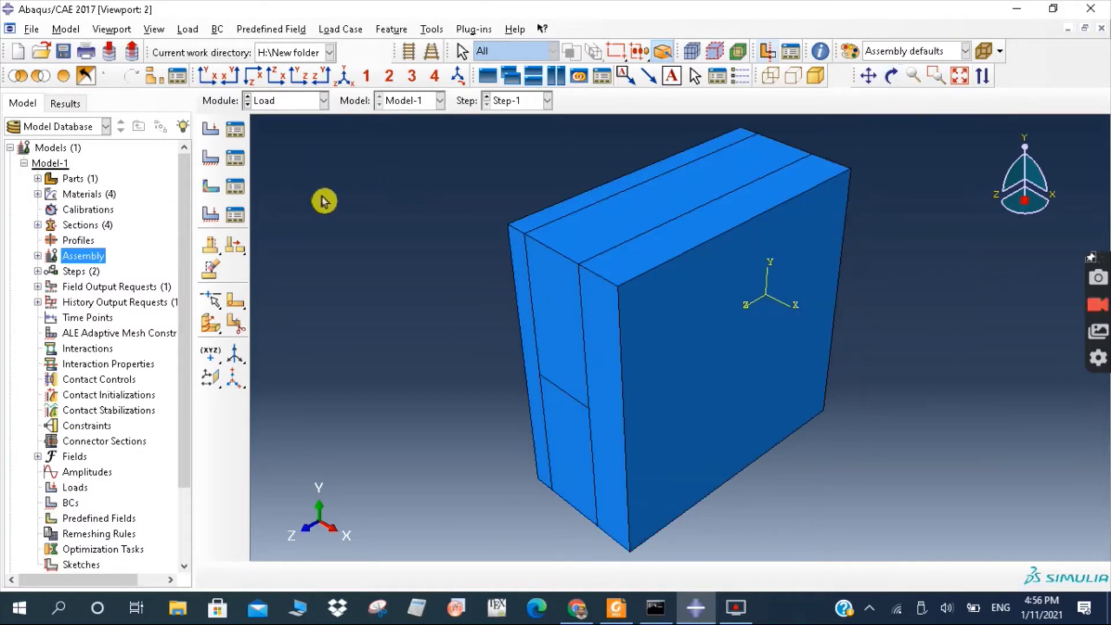
Create a temperature boundary condition named BC-1 in the Initial step
{"action": "left_click", "coordinate": [236, 167]}
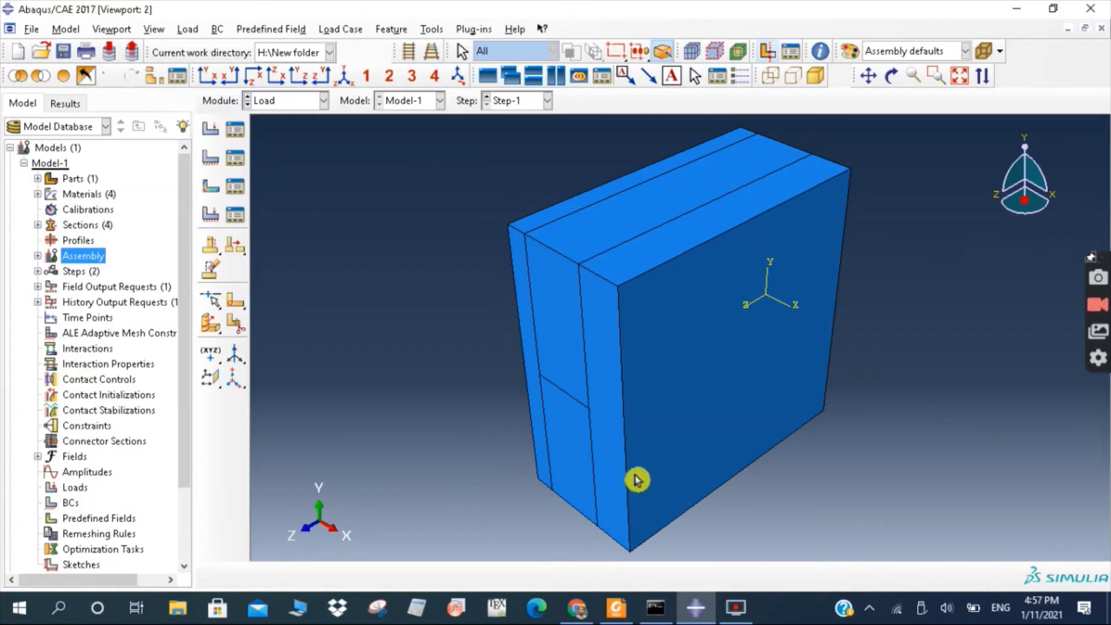
{"action": "left_click", "coordinate": [236, 161]}
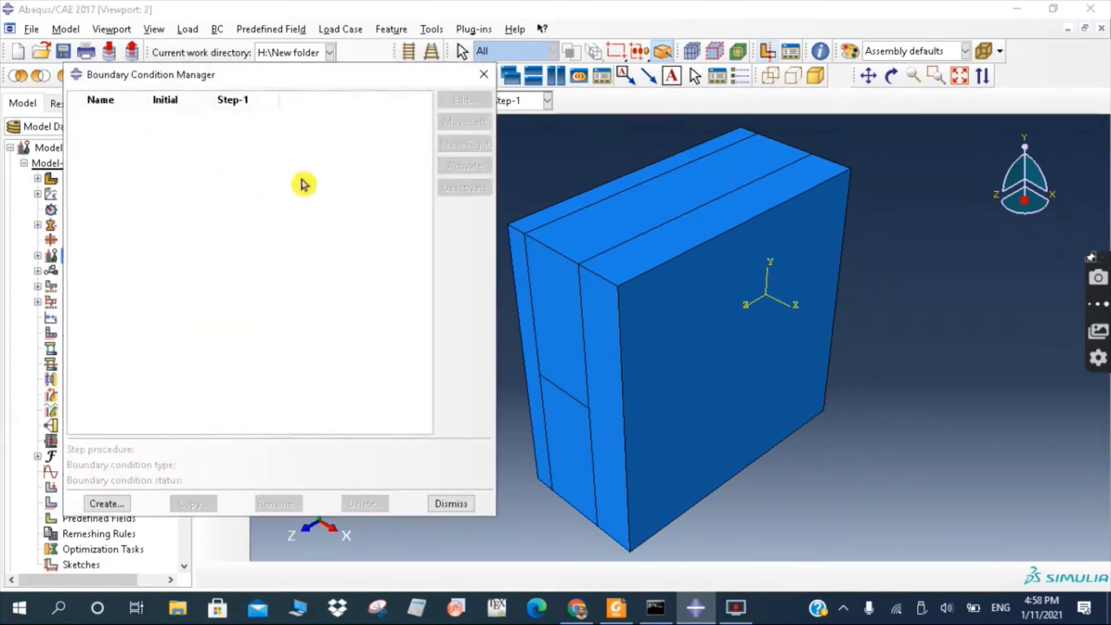
{"action": "left_click", "coordinate": [107, 501]}
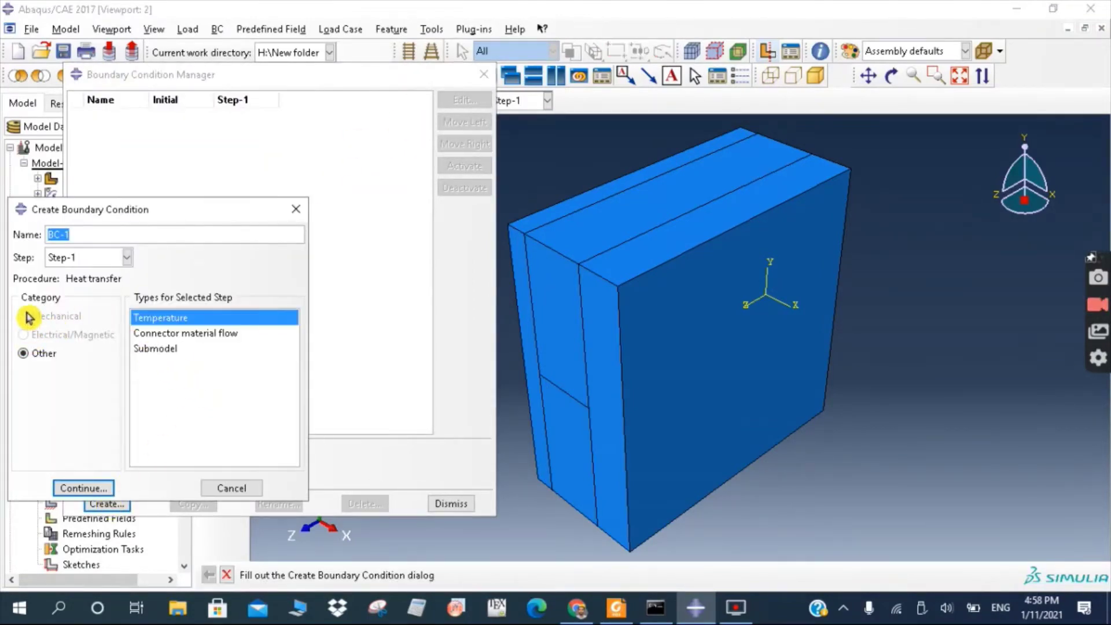
{"action": "left_click", "coordinate": [90, 263]}
{"action": "left_click", "coordinate": [87, 275]}
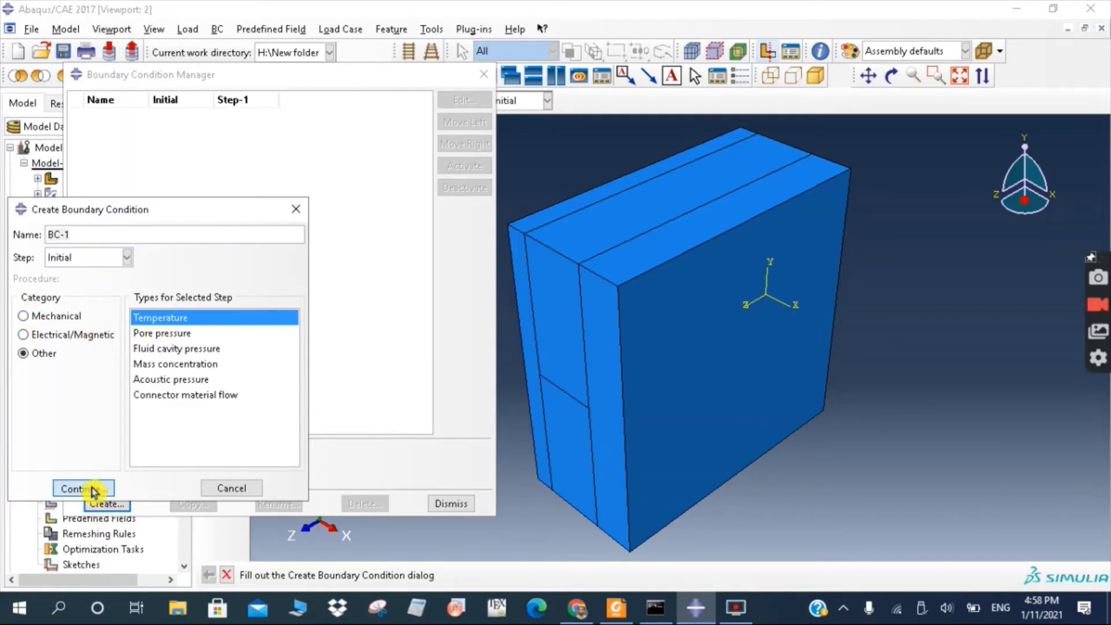
{"action": "left_click", "coordinate": [92, 489]}
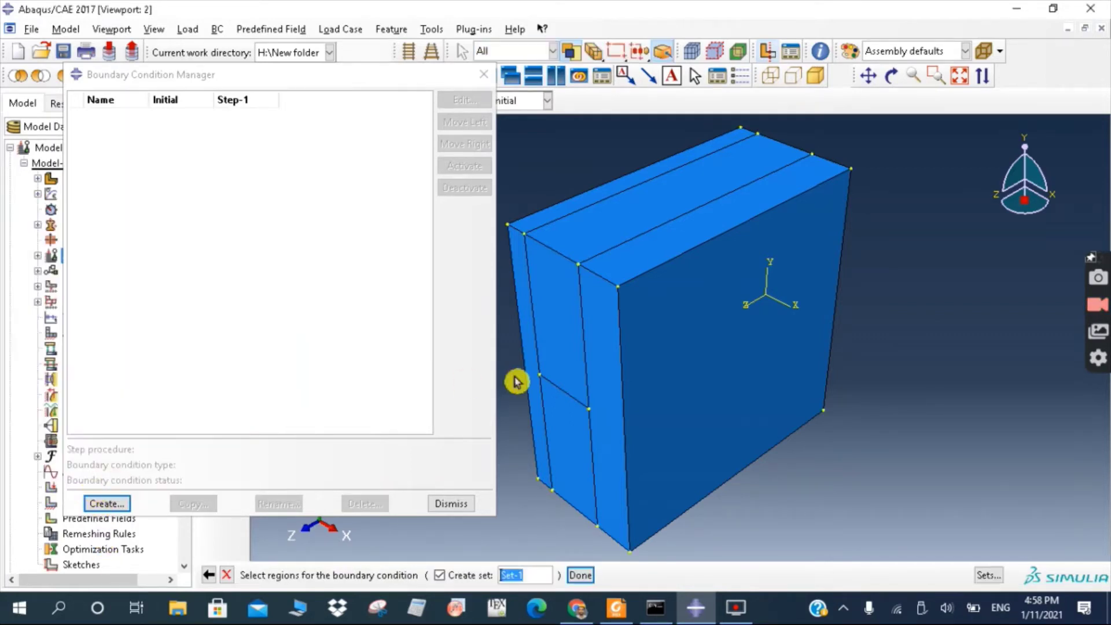
Apply BC-1 to the three upper faces, the large outer face and the three underside faces, saving them as Set-1
{"action": "left_click", "coordinate": [591, 201]}
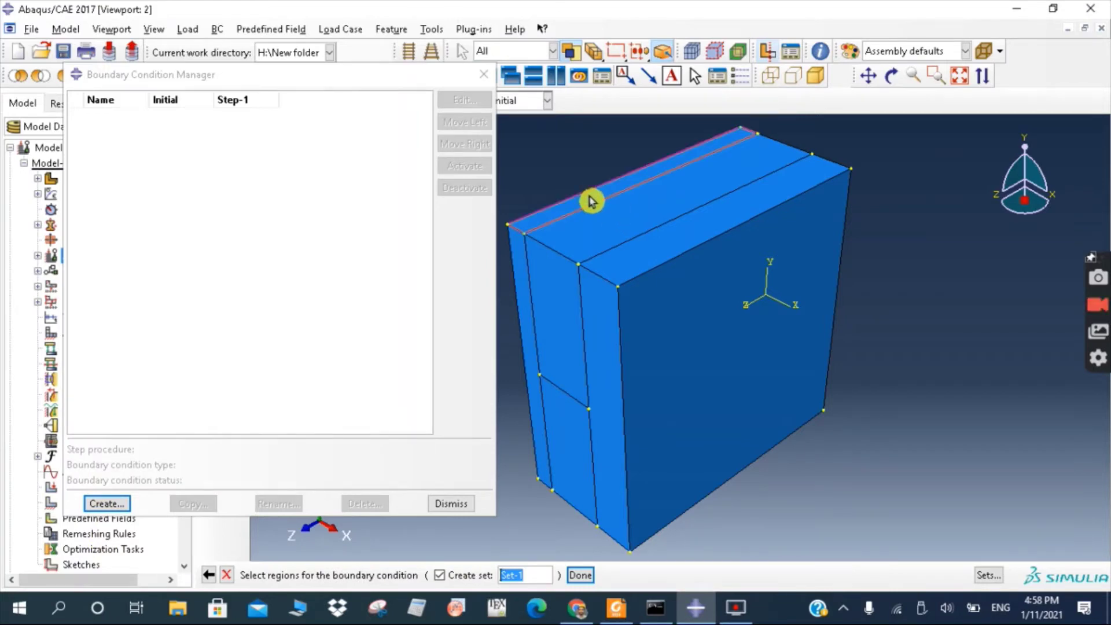
{"action": "left_click", "coordinate": [620, 222], "text": "shift"}
{"action": "left_click", "coordinate": [646, 258], "text": "shift"}
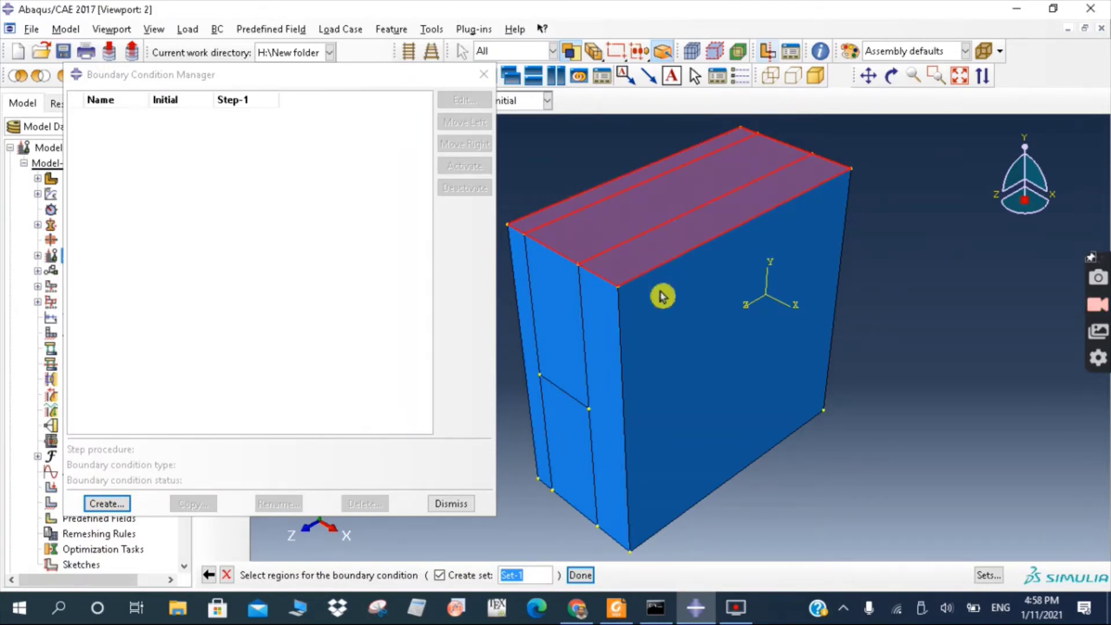
{"action": "left_click", "coordinate": [679, 359], "text": "shift"}
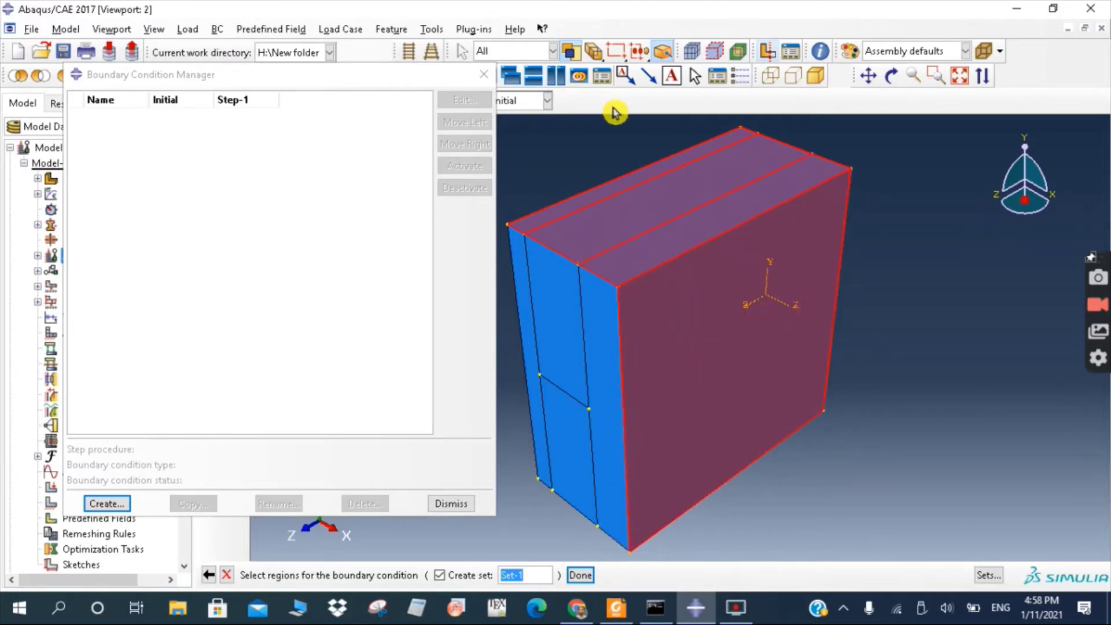
{"action": "left_click", "coordinate": [891, 75]}
{"action": "left_click_drag", "start_coordinate": [731, 409], "coordinate": [719, 223]}
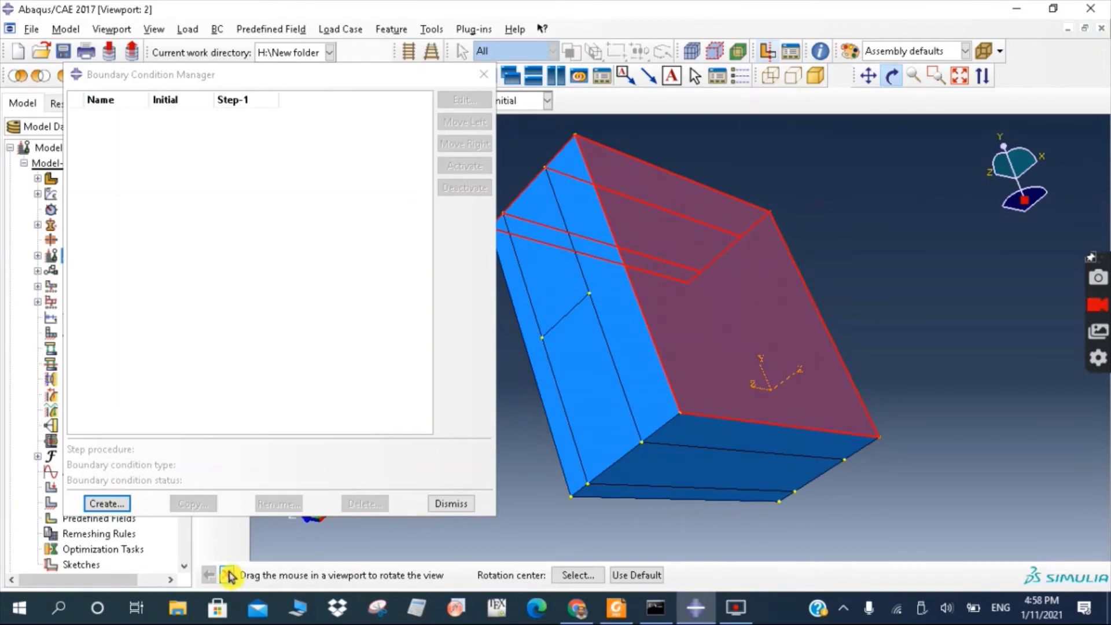
{"action": "left_click", "coordinate": [228, 575]}
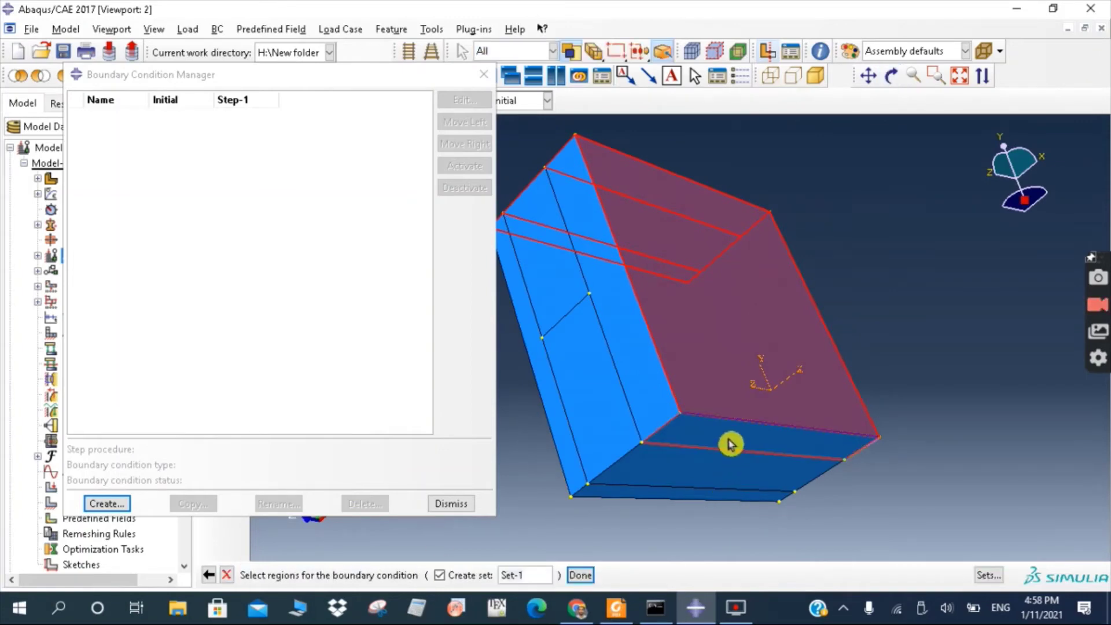
{"action": "left_click", "coordinate": [695, 466]}
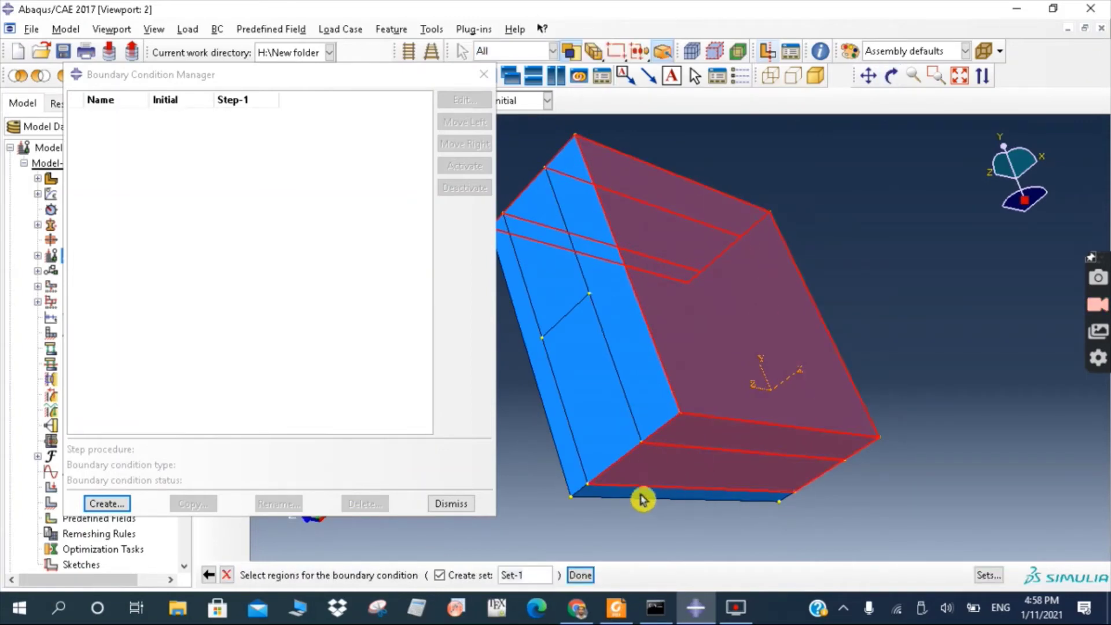
{"action": "left_click", "coordinate": [580, 575]}
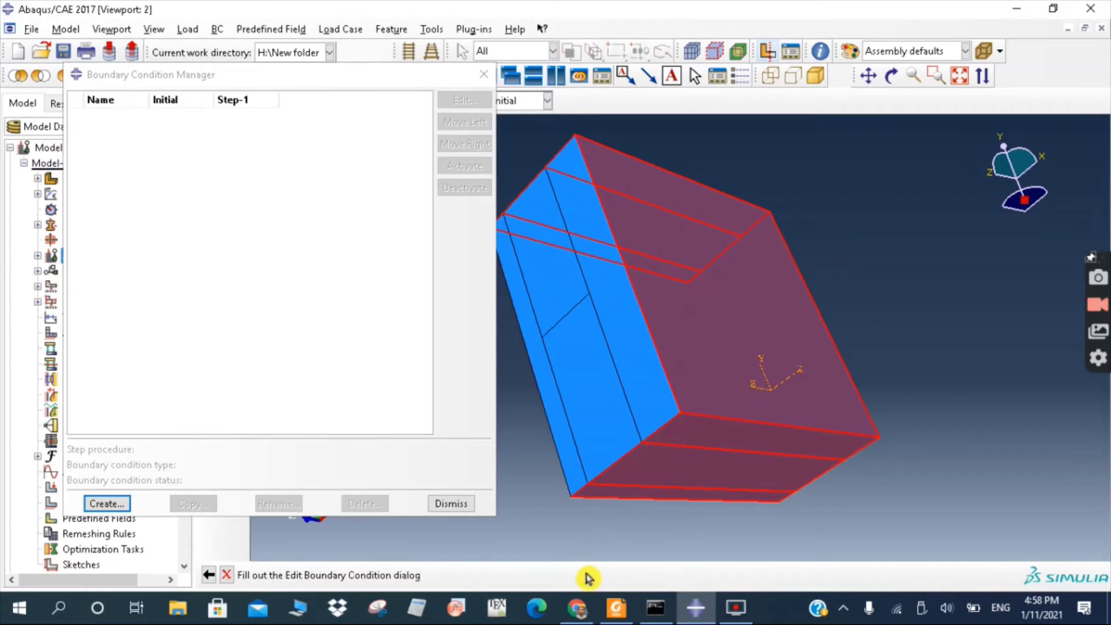
{"action": "left_click", "coordinate": [180, 409]}
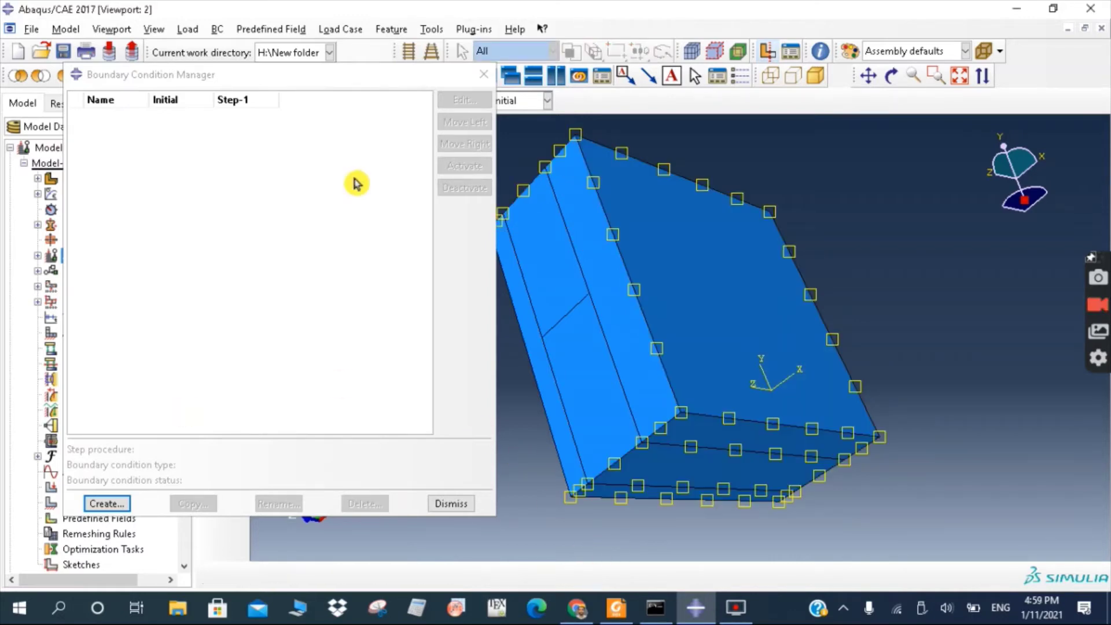
Set the BC-1 temperature magnitude to 66 in Step-1
{"action": "left_click", "coordinate": [234, 119]}
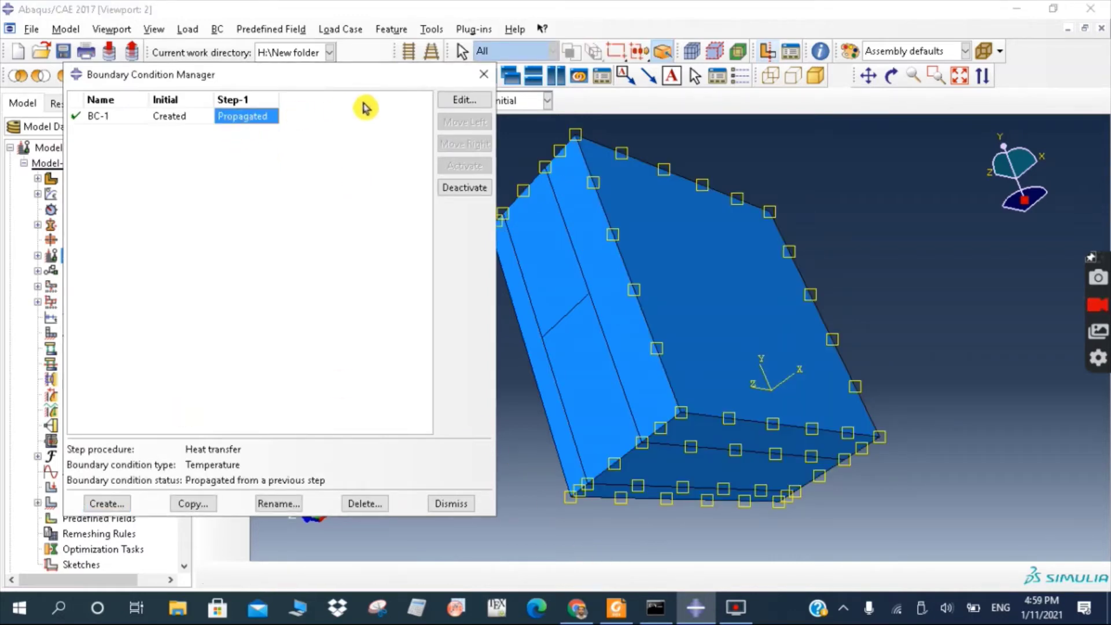
{"action": "left_click", "coordinate": [464, 100]}
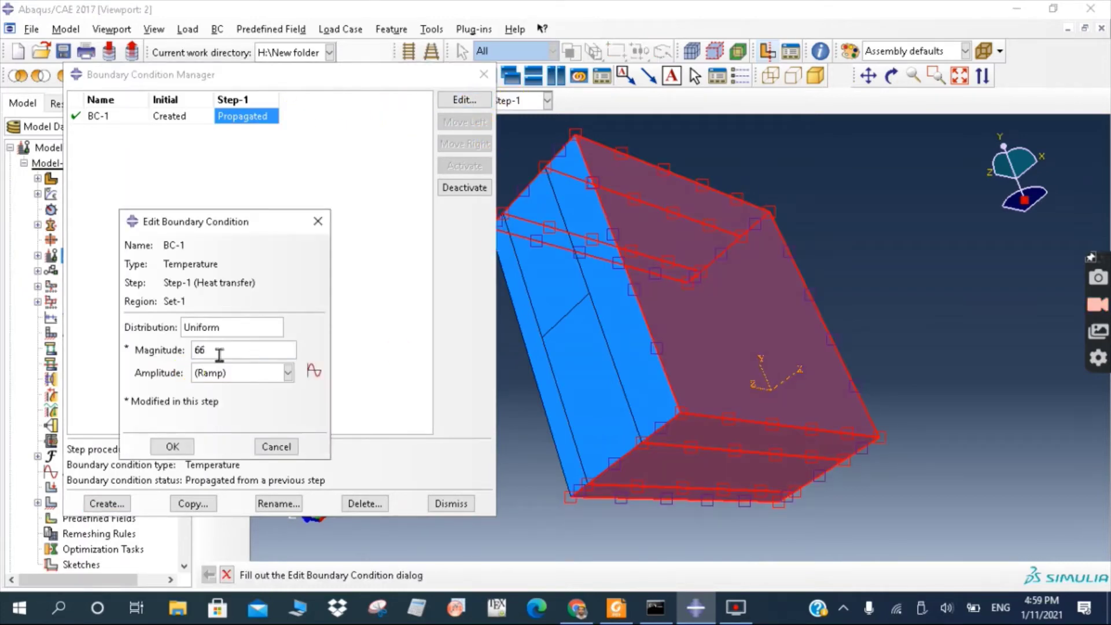
{"action": "left_click", "coordinate": [173, 448]}
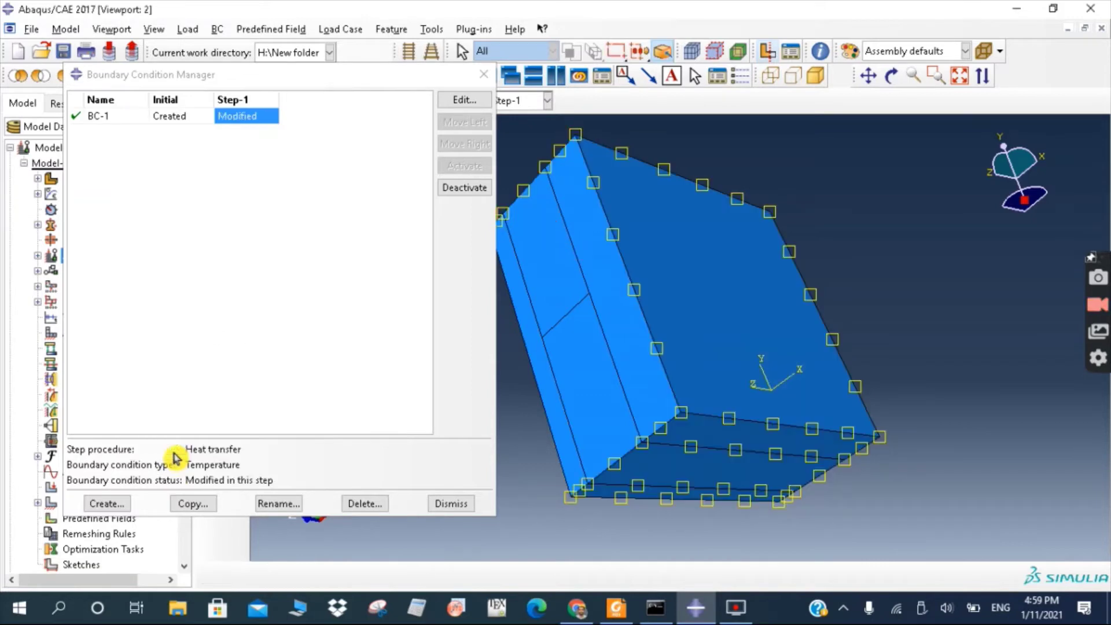
Check the wall face temperatures of Example 2.1 in chapter_2_heat.pdf in Foxit Reader, and return to the model in Abaqus/CAE
{"action": "left_click", "coordinate": [628, 618]}
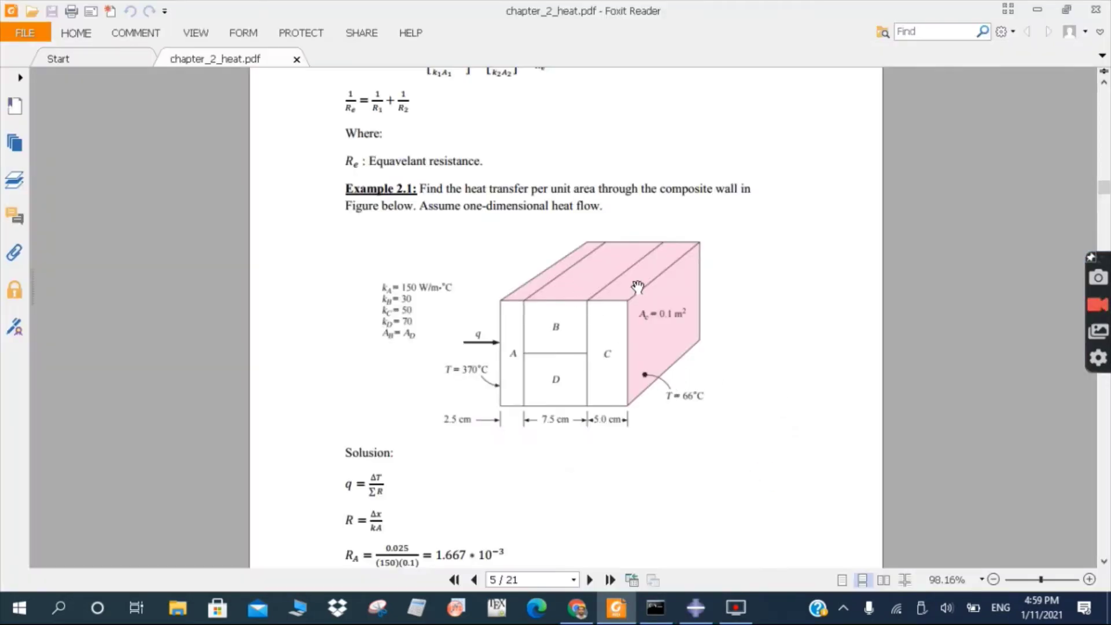
{"action": "left_click", "coordinate": [698, 605]}
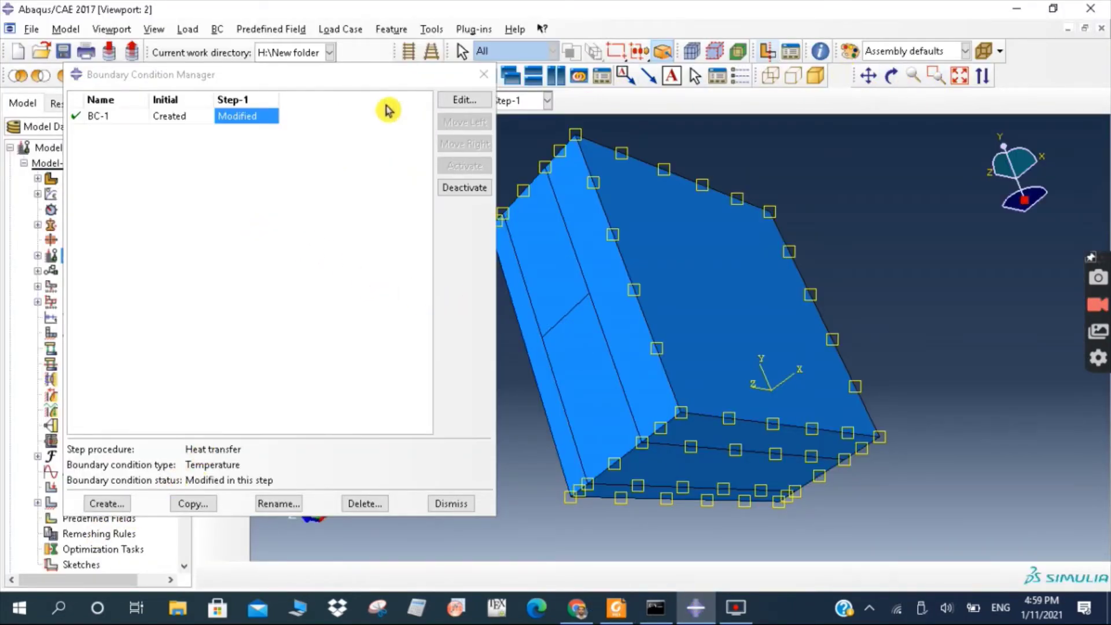
{"action": "left_click", "coordinate": [348, 80]}
{"action": "left_click_drag", "start_coordinate": [348, 80], "coordinate": [320, 149]}
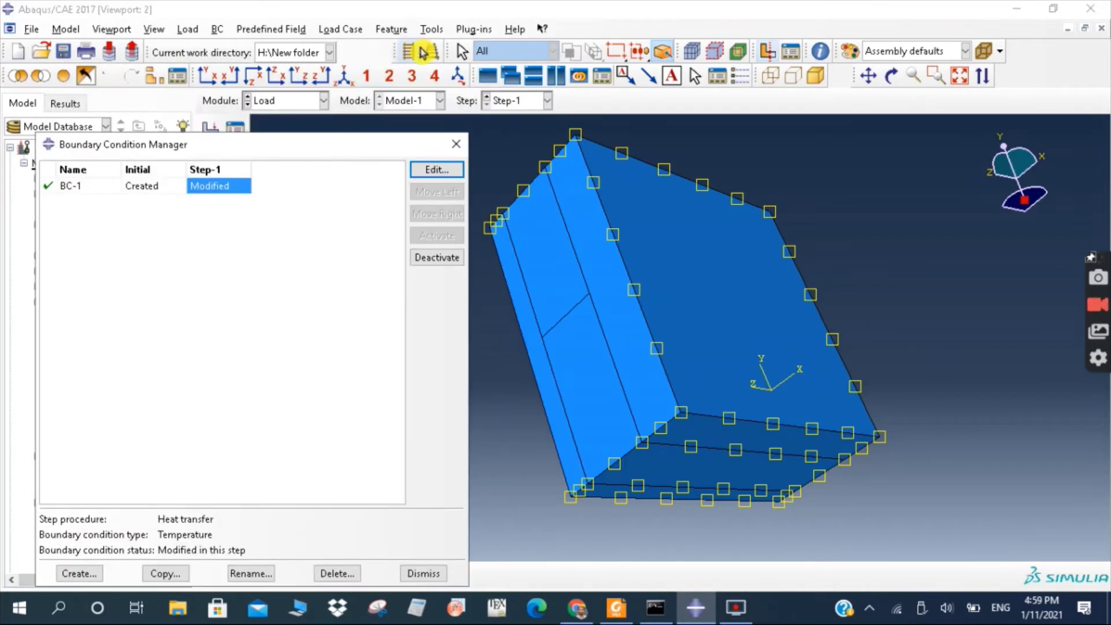
{"action": "left_click", "coordinate": [345, 79]}
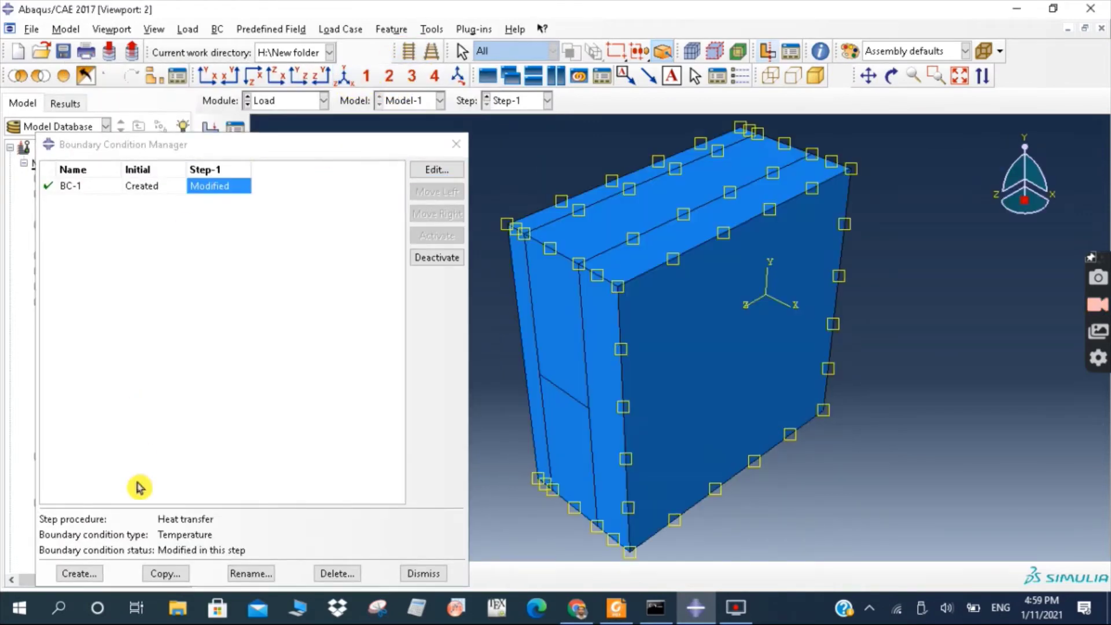
Create a temperature boundary condition named BC-2 in the Initial step
{"action": "left_click", "coordinate": [81, 572]}
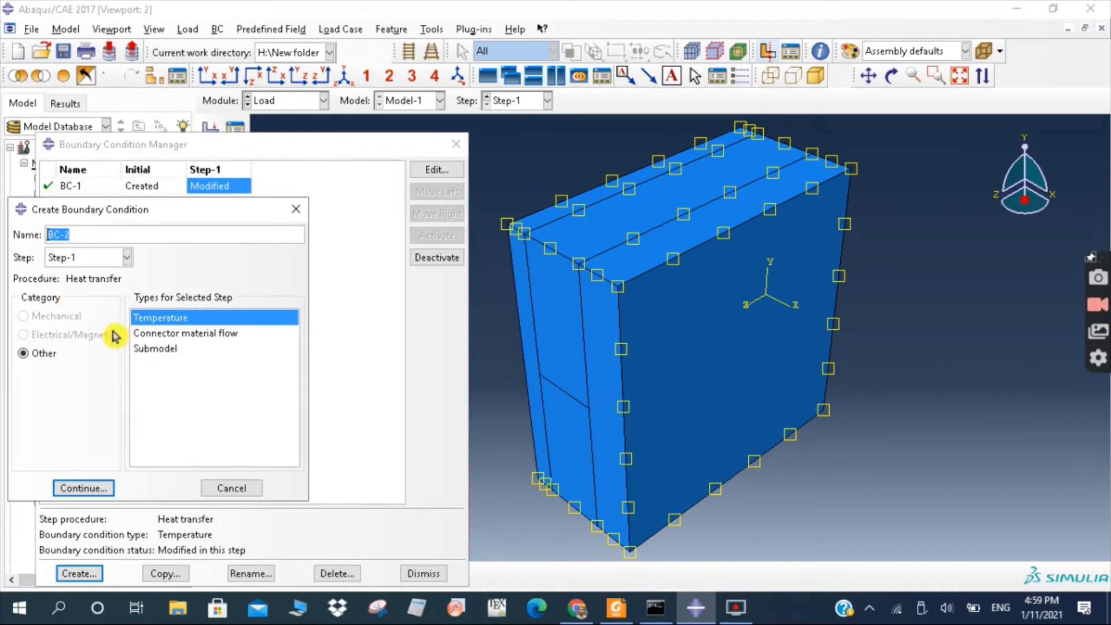
{"action": "left_click", "coordinate": [91, 261]}
{"action": "left_click", "coordinate": [90, 278]}
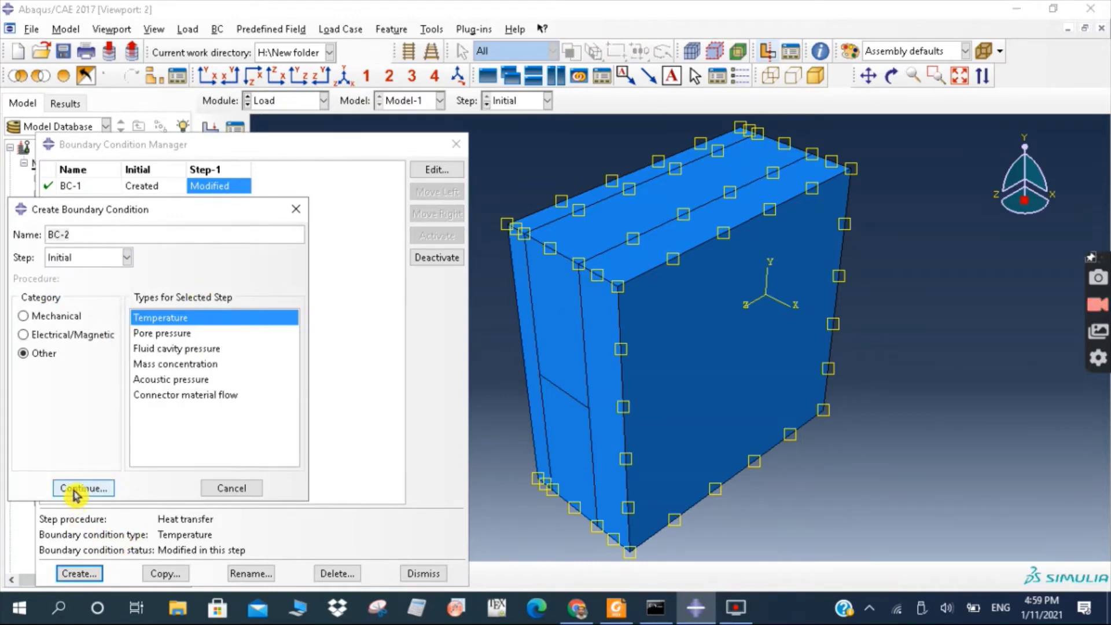
{"action": "left_click", "coordinate": [76, 490]}
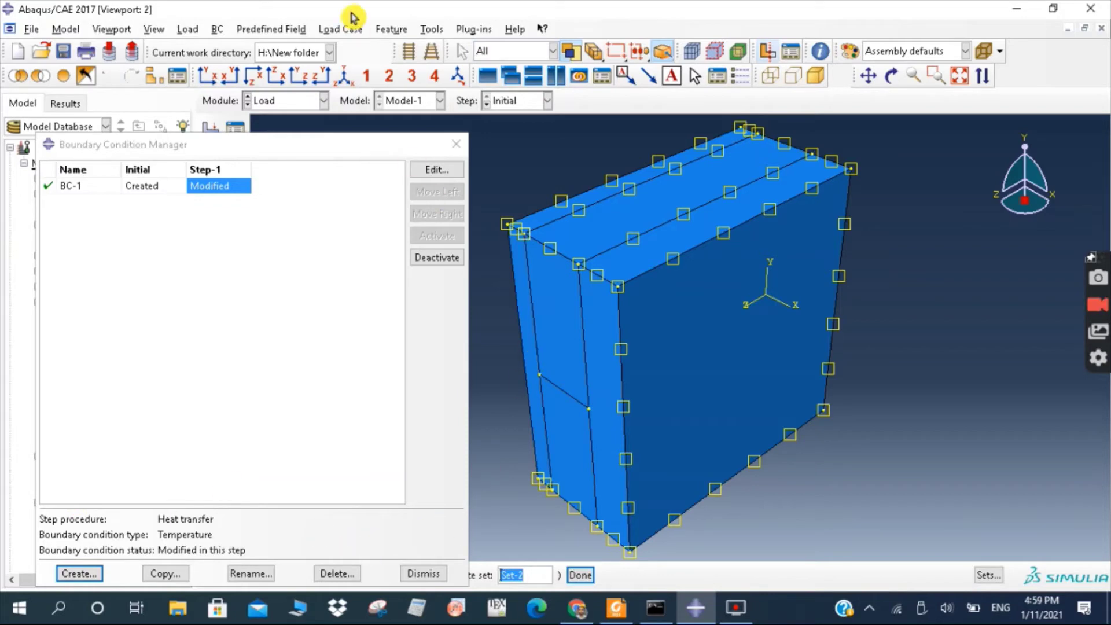
Apply BC-2 to the large outer face opposite the one in Set-1, saving the region as Set-2
{"action": "left_click", "coordinate": [891, 76]}
{"action": "left_click_drag", "start_coordinate": [559, 276], "coordinate": [739, 271]}
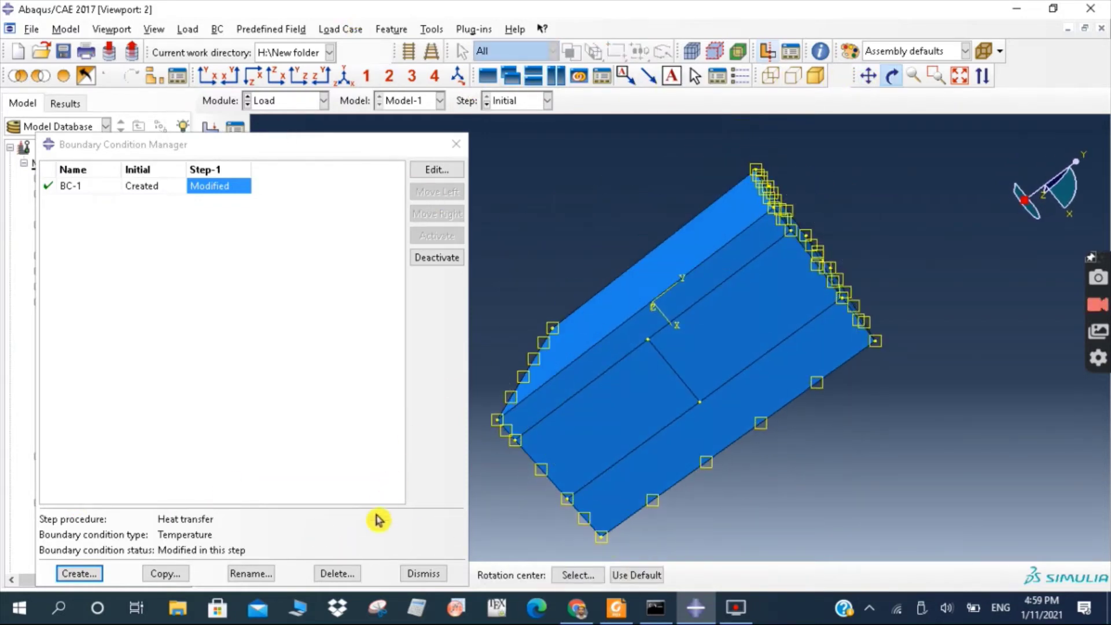
{"action": "left_click_drag", "start_coordinate": [280, 149], "coordinate": [270, 62]}
{"action": "left_click", "coordinate": [226, 576]}
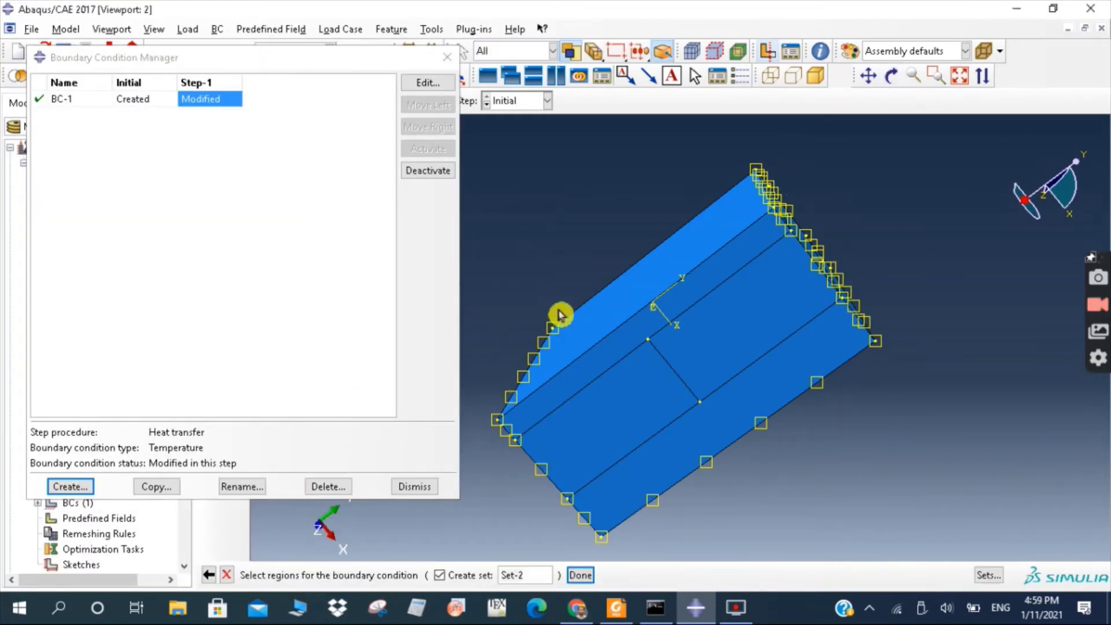
{"action": "left_click", "coordinate": [640, 305]}
{"action": "left_click", "coordinate": [581, 575]}
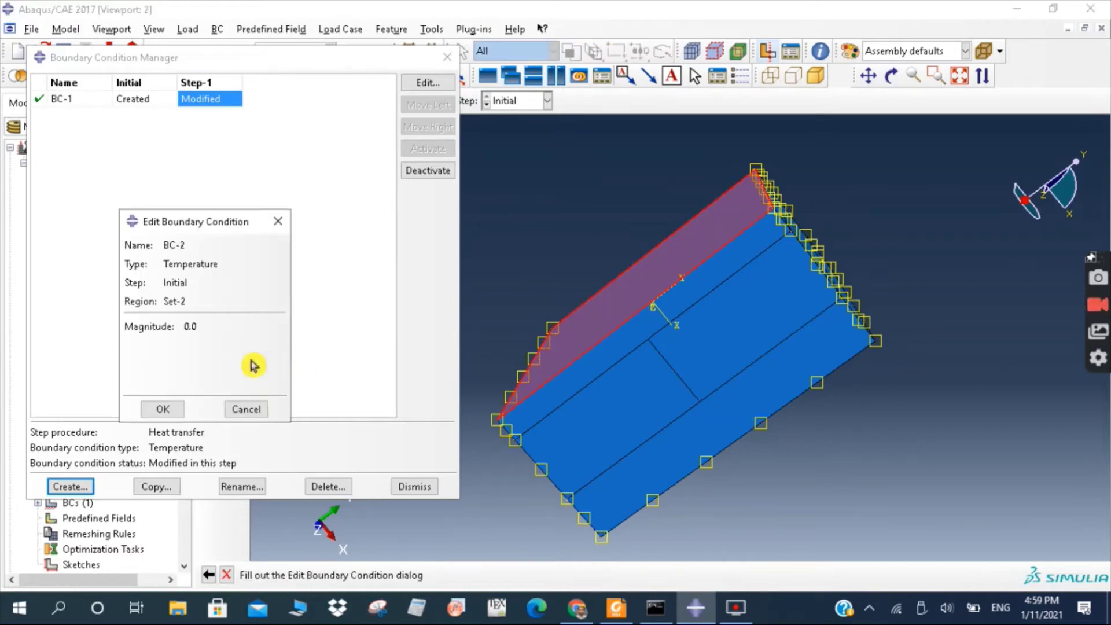
{"action": "left_click", "coordinate": [164, 410]}
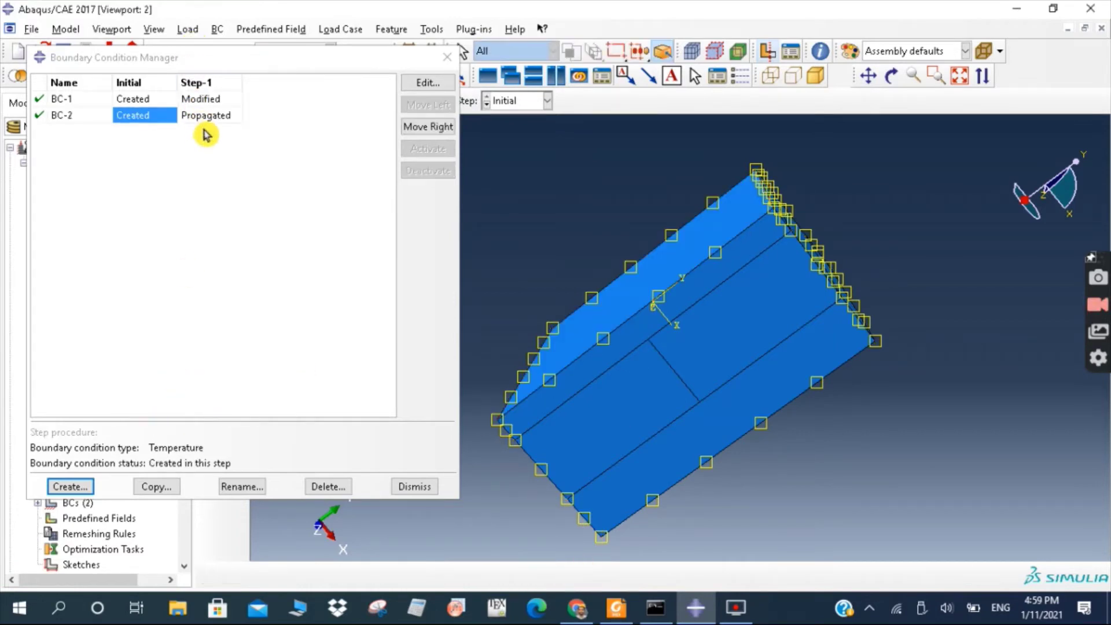
Set the BC-2 temperature magnitude to 370 in Step-1 and return the model to the isometric view
{"action": "left_click", "coordinate": [214, 115]}
{"action": "left_click", "coordinate": [415, 85]}
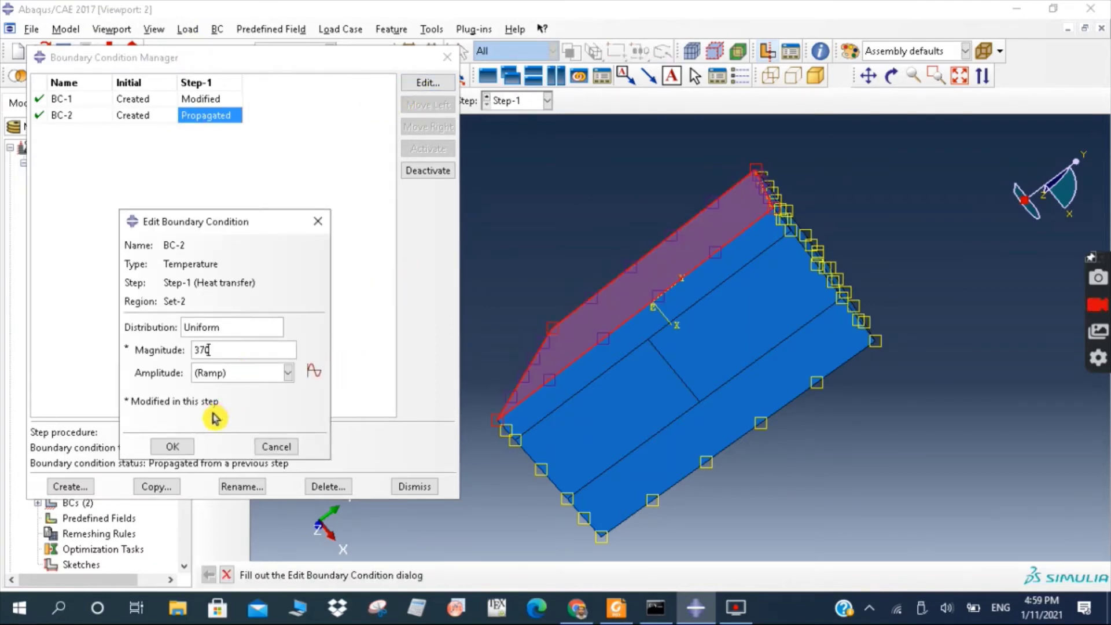
{"action": "left_click", "coordinate": [183, 446]}
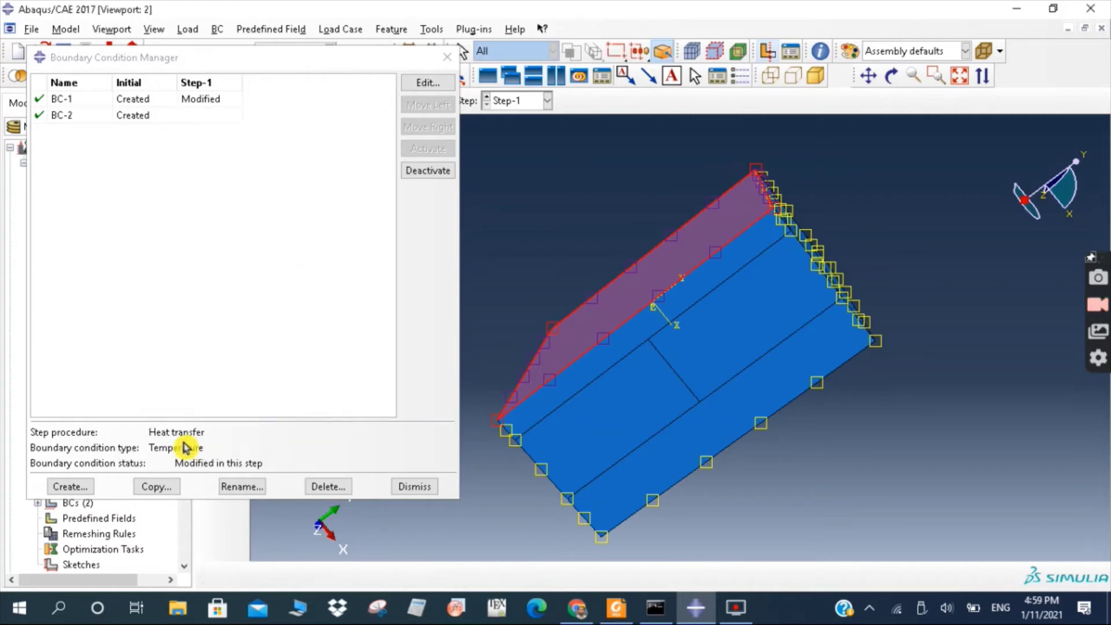
{"action": "left_click", "coordinate": [428, 484]}
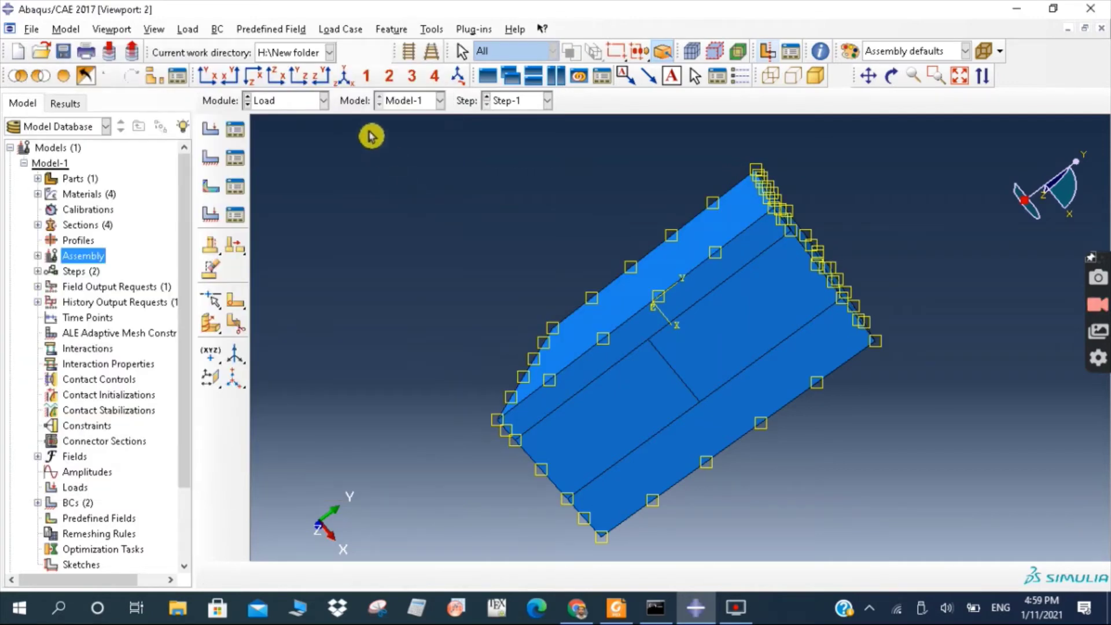
{"action": "left_click", "coordinate": [347, 78]}
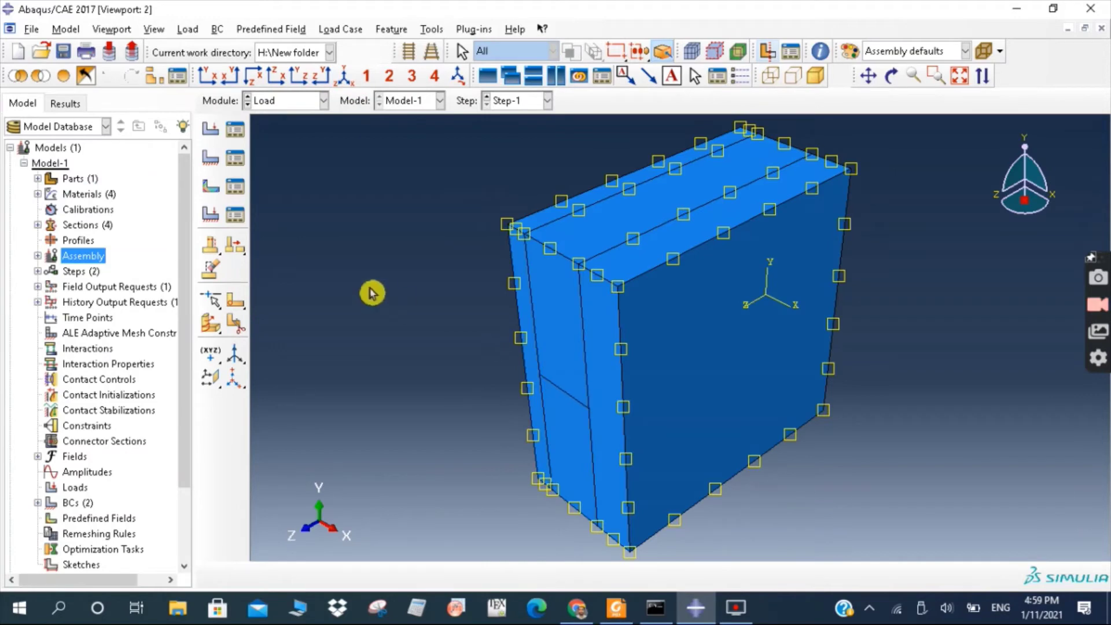
Create a temperature predefined field named Predefined Field-1 in the Initial step
{"action": "left_click", "coordinate": [237, 186]}
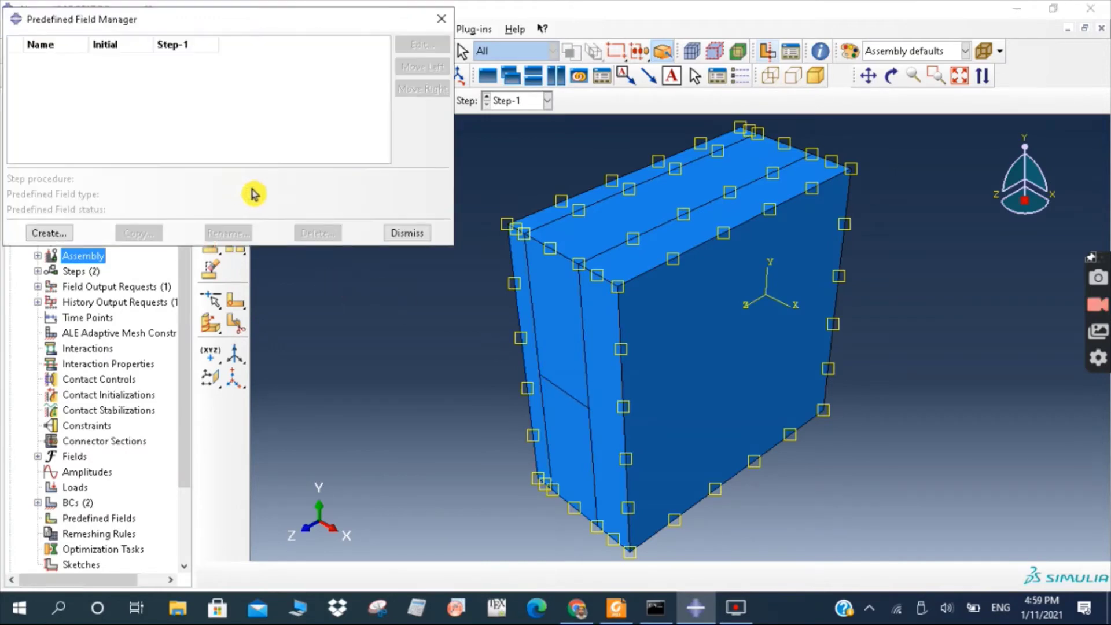
{"action": "left_click", "coordinate": [50, 233]}
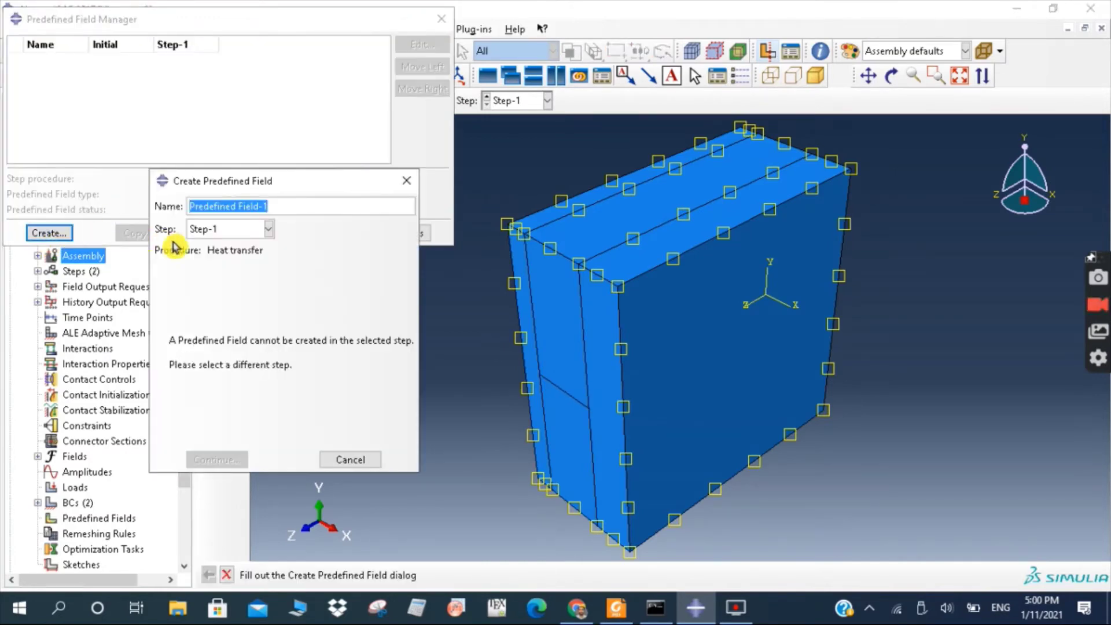
{"action": "left_click", "coordinate": [226, 232]}
{"action": "left_click", "coordinate": [235, 249]}
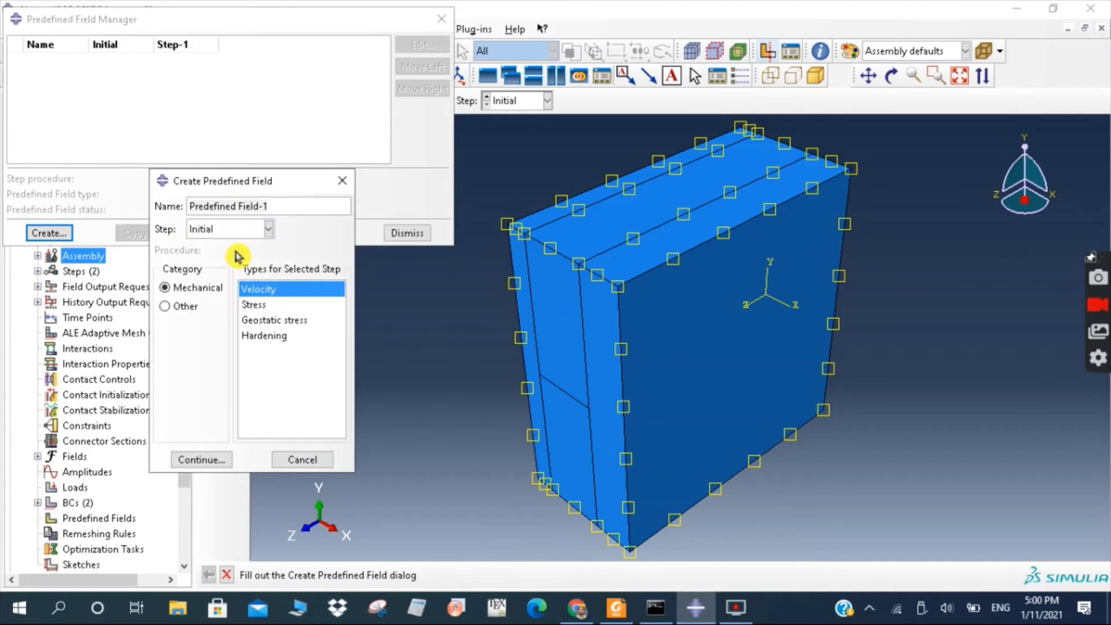
{"action": "left_click", "coordinate": [175, 314]}
{"action": "left_click", "coordinate": [208, 460]}
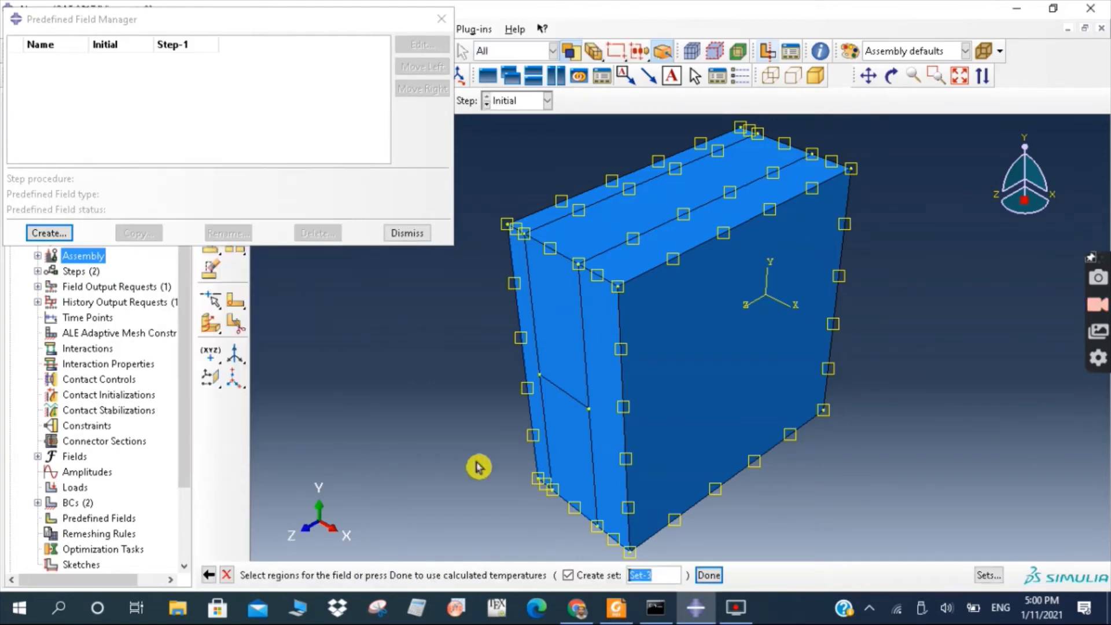
Assign Predefined Field-1 to the existing Set-1, with selections highlighted in the viewport, and enter its temperature magnitude
{"action": "left_click", "coordinate": [987, 574]}
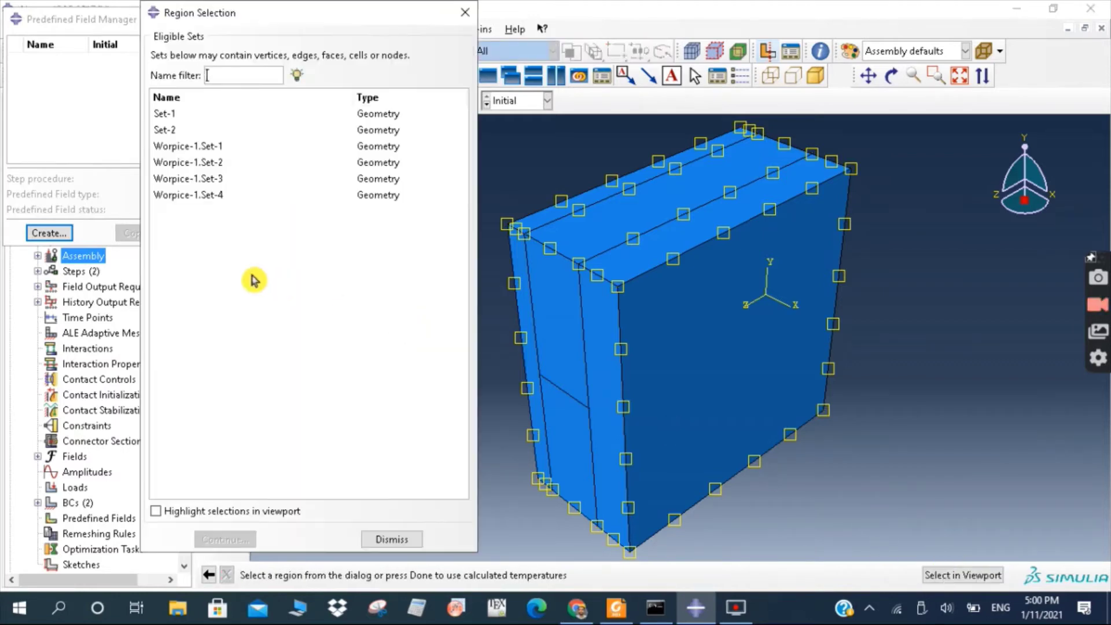
{"action": "left_click", "coordinate": [156, 511]}
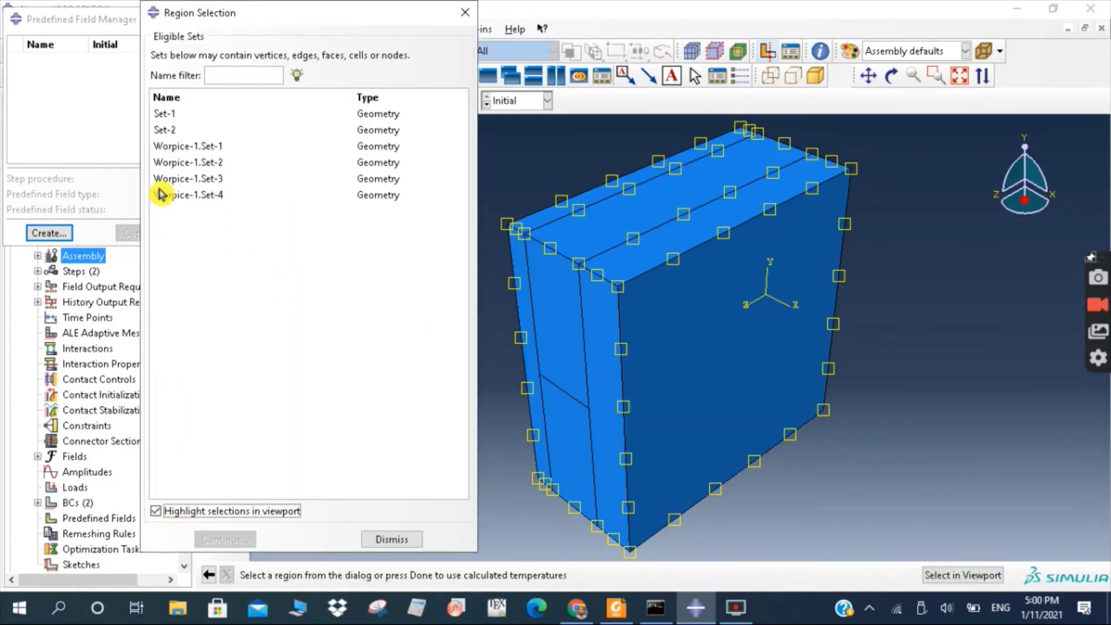
{"action": "left_click", "coordinate": [166, 115]}
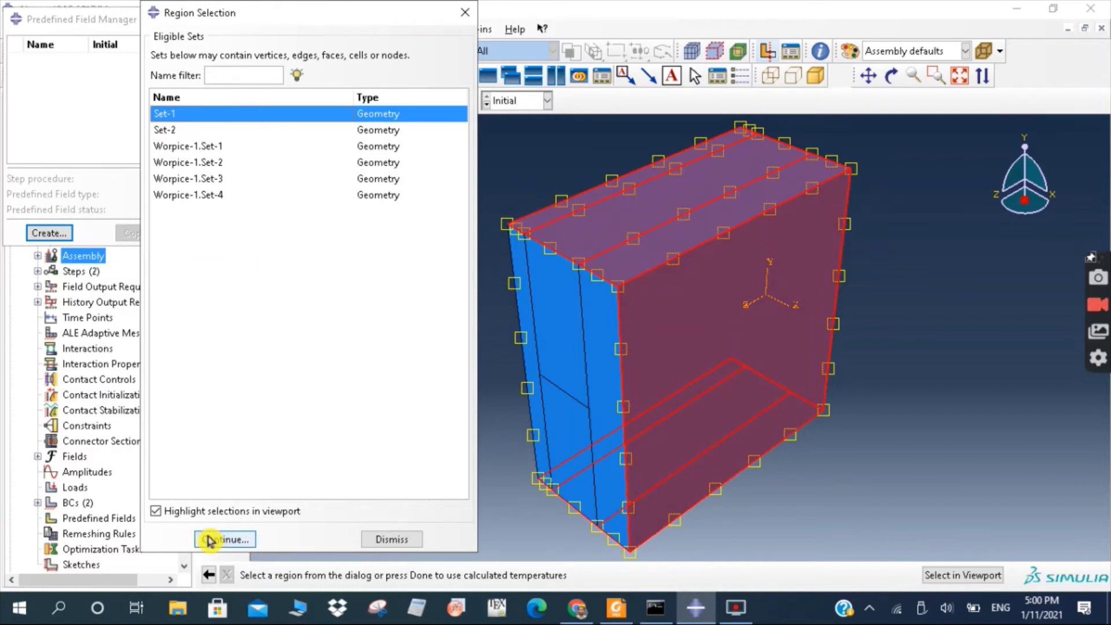
{"action": "left_click", "coordinate": [224, 539]}
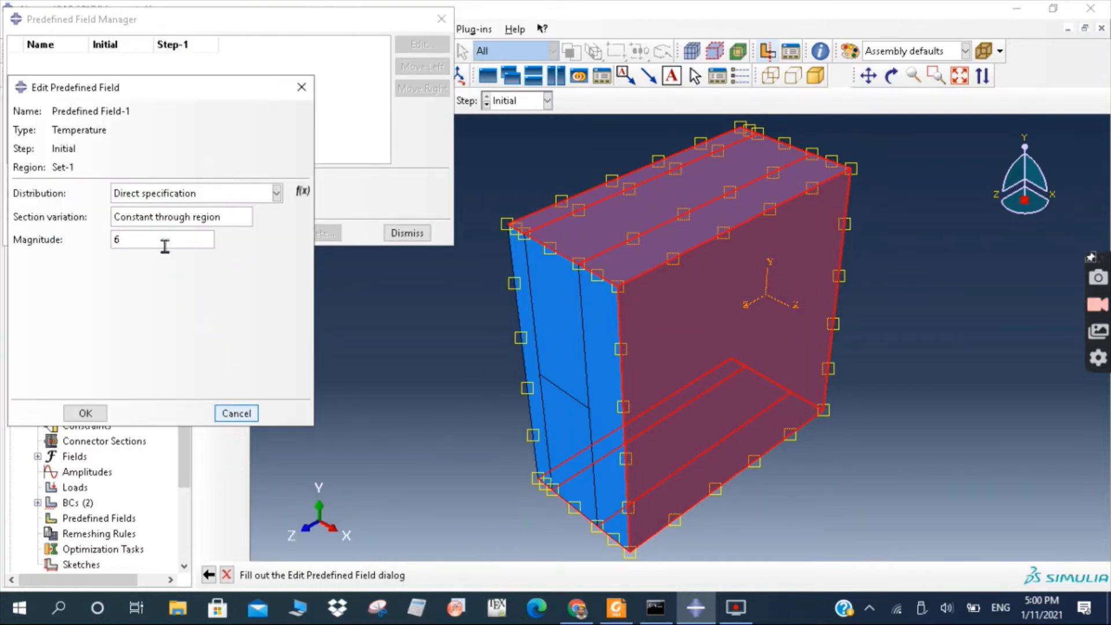
{"action": "left_click", "coordinate": [97, 414]}
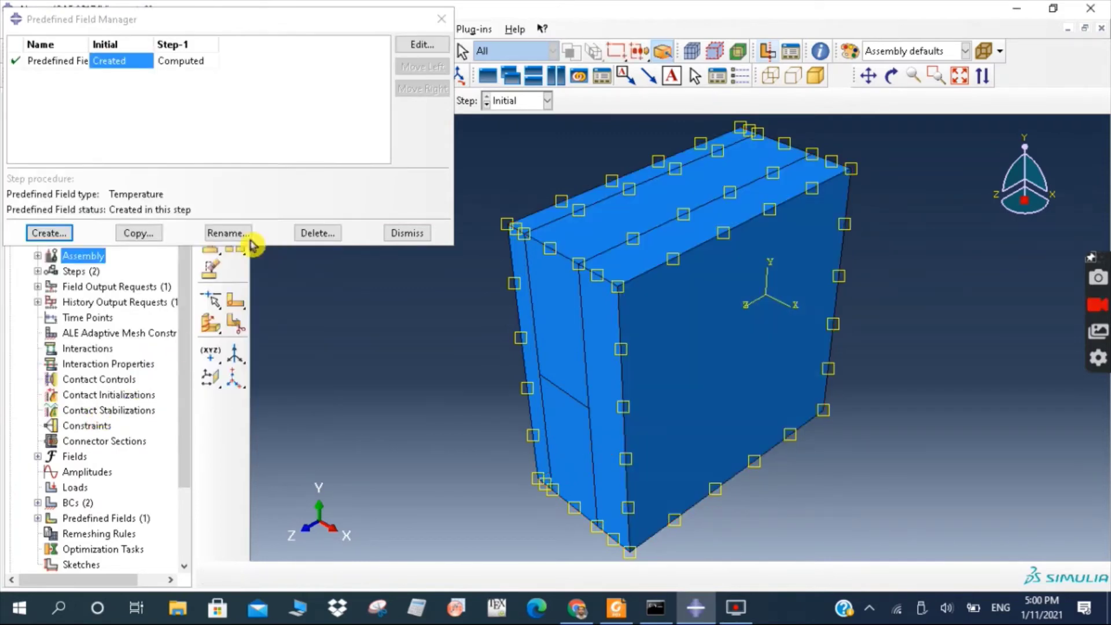
Create the temperature field Predefined Field-2 in the Initial step on Set-2 and enter its temperature magnitude
{"action": "left_click", "coordinate": [46, 232]}
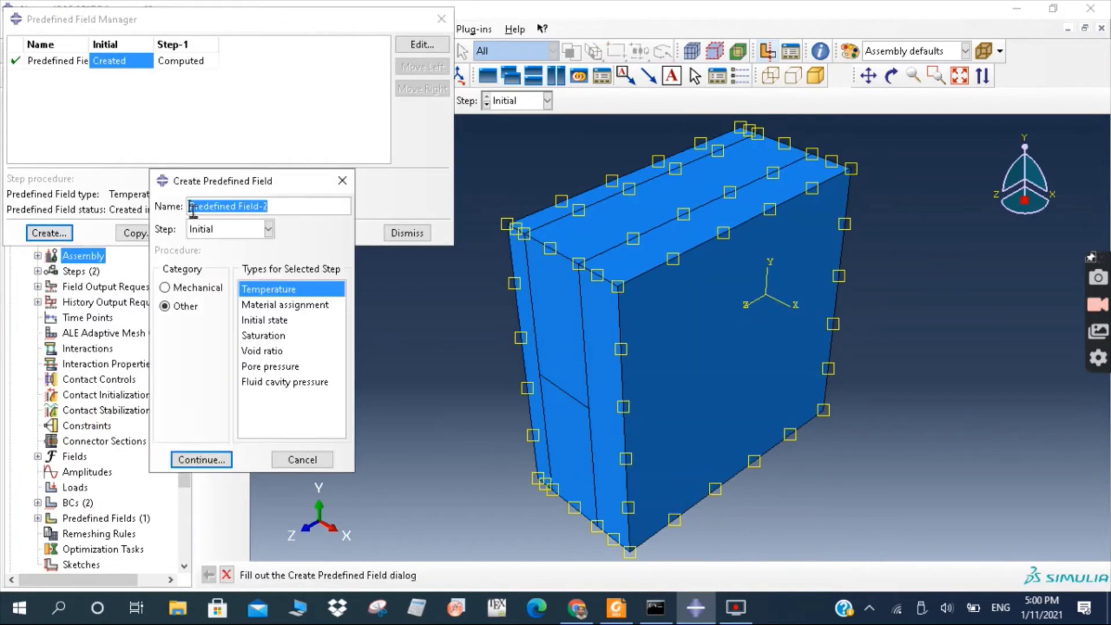
{"action": "left_click", "coordinate": [208, 460]}
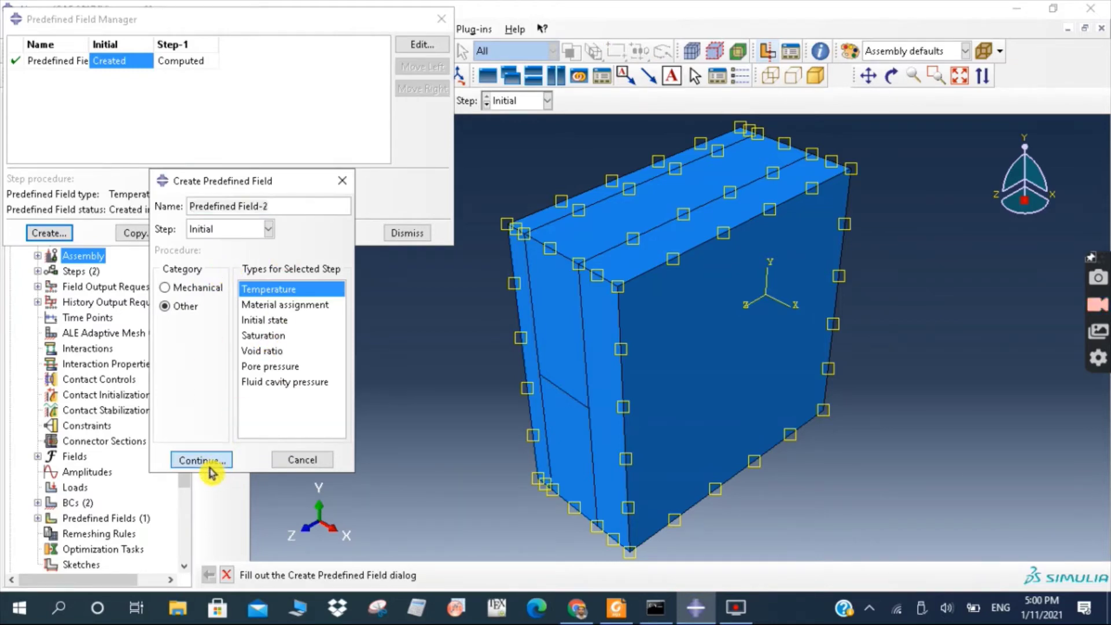
{"action": "left_click", "coordinate": [194, 131]}
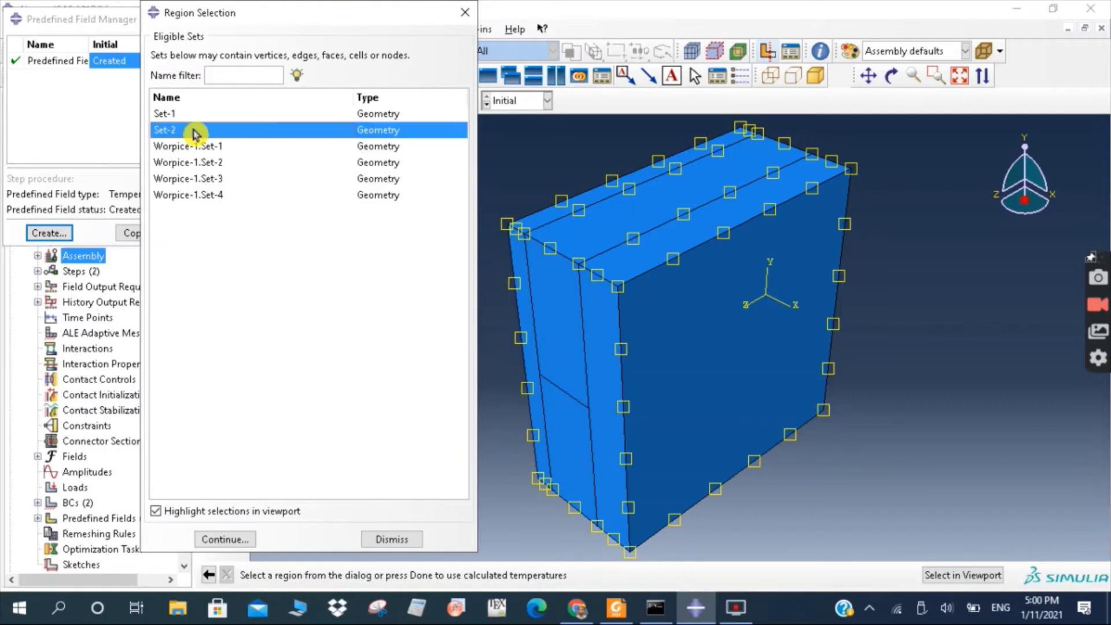
{"action": "left_click", "coordinate": [228, 541]}
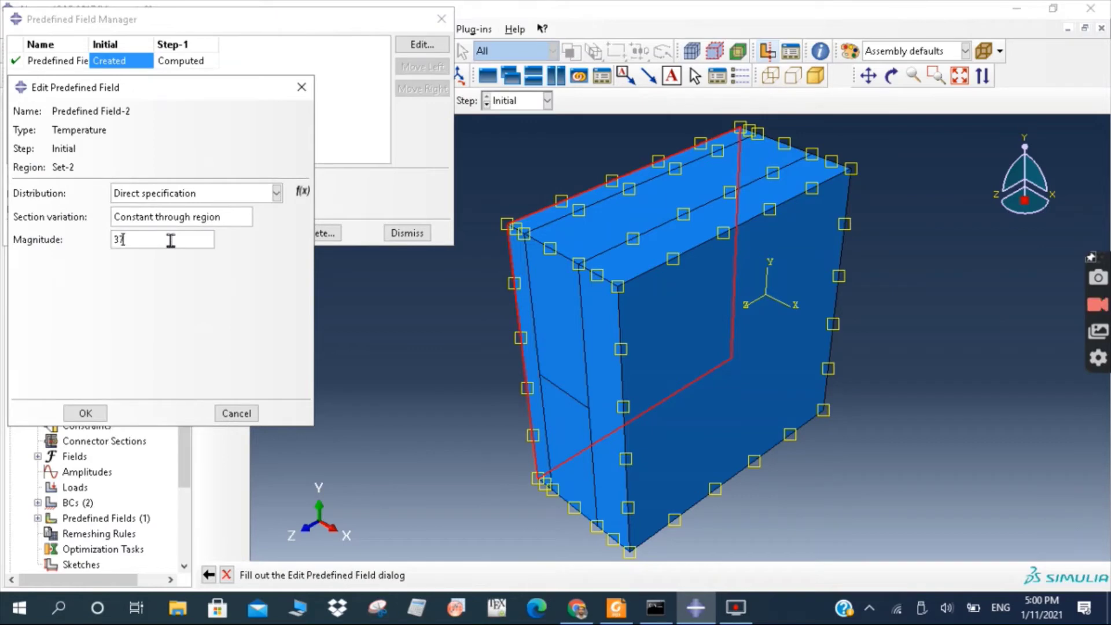
{"action": "left_click", "coordinate": [85, 413]}
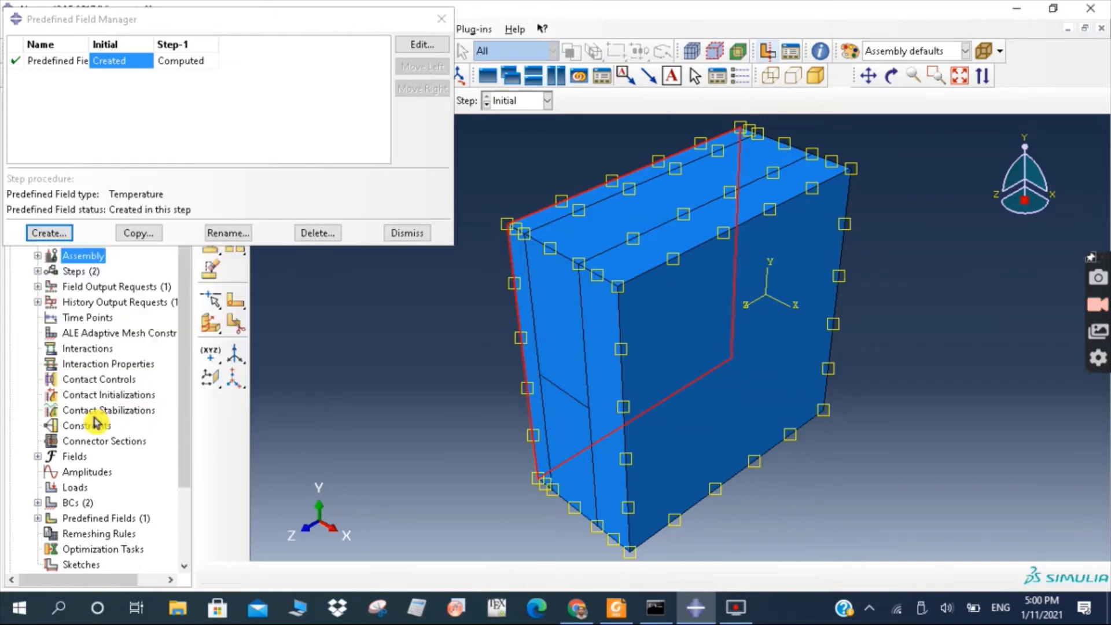
{"action": "left_click", "coordinate": [407, 233]}
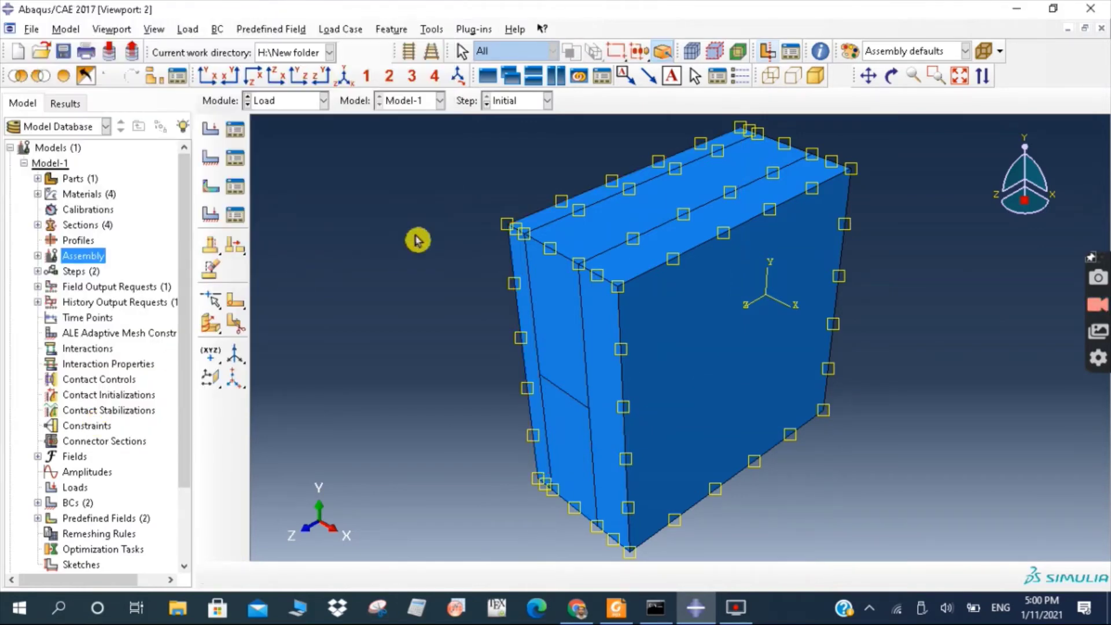
Switch to the Mesh module and try to seed the assembly's part instance
{"action": "left_click", "coordinate": [274, 107]}
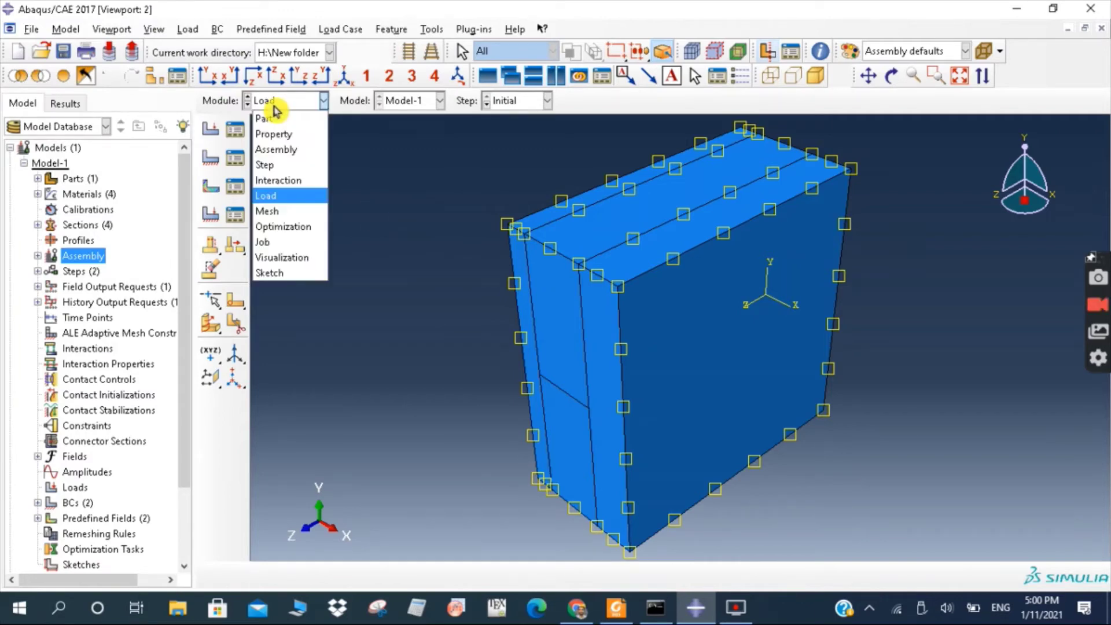
{"action": "left_click", "coordinate": [294, 212]}
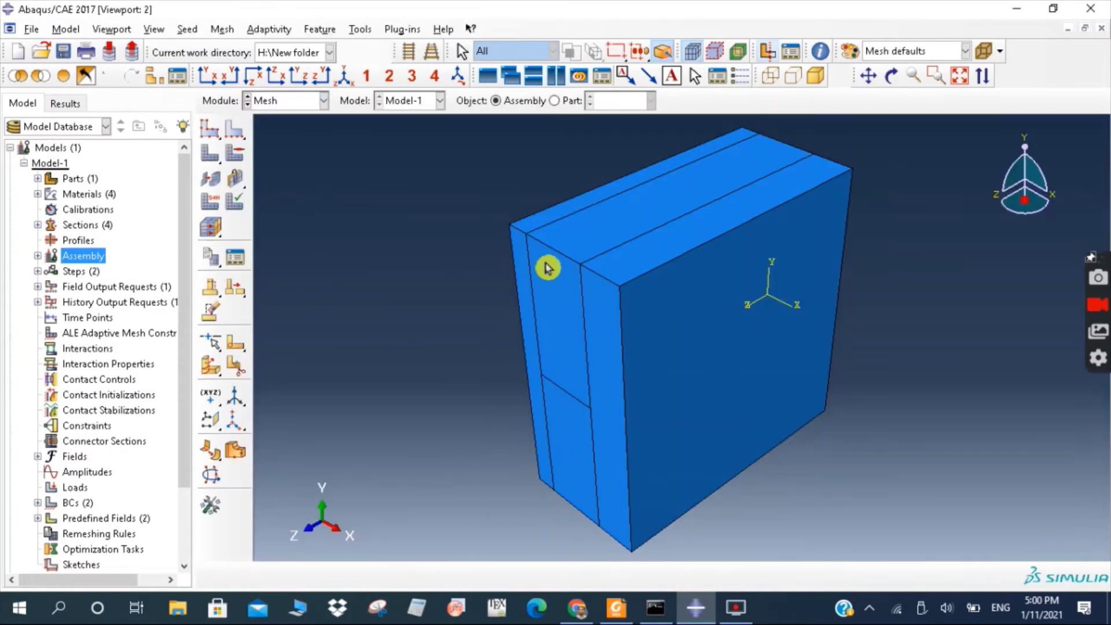
{"action": "left_click", "coordinate": [210, 130]}
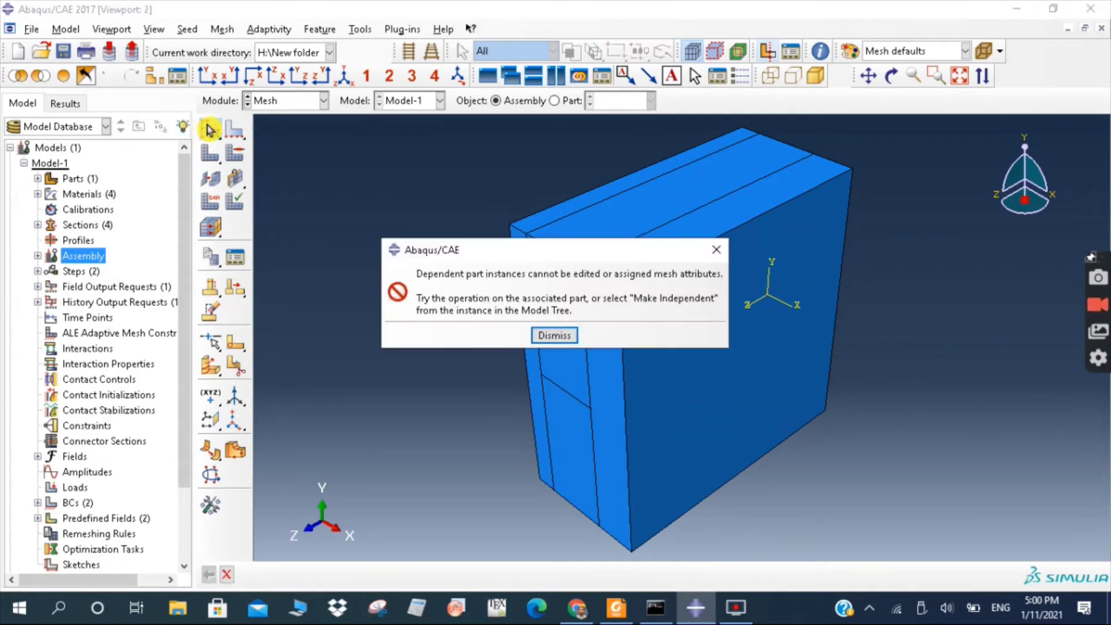
{"action": "left_click", "coordinate": [552, 335]}
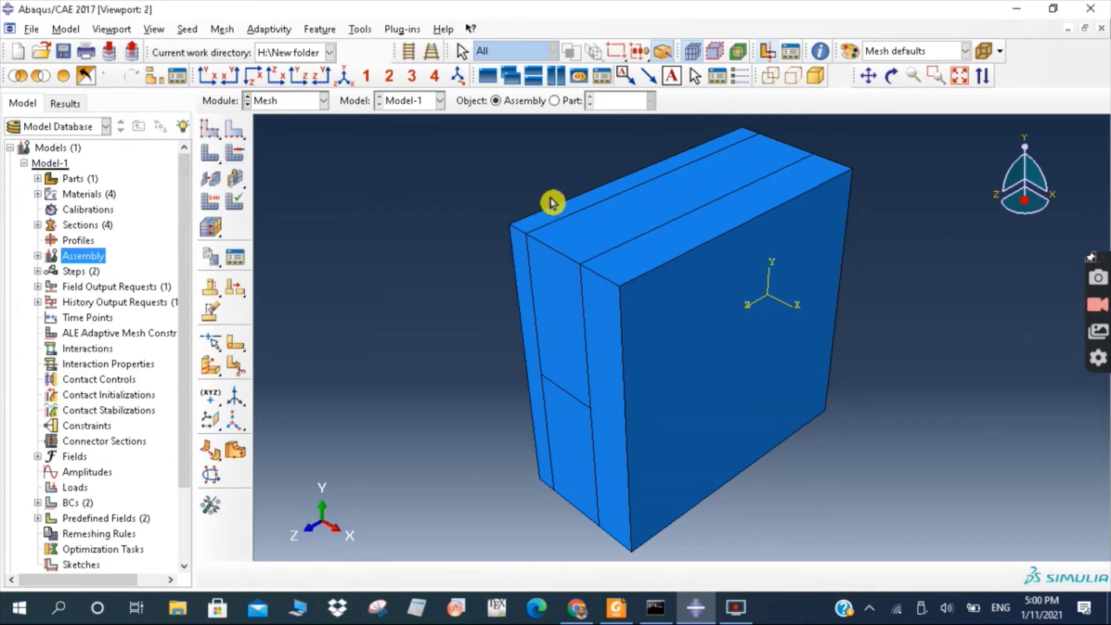
Make the Worpice part the meshing object and seed it with an approximate global size of 0.00625
{"action": "left_click", "coordinate": [555, 101]}
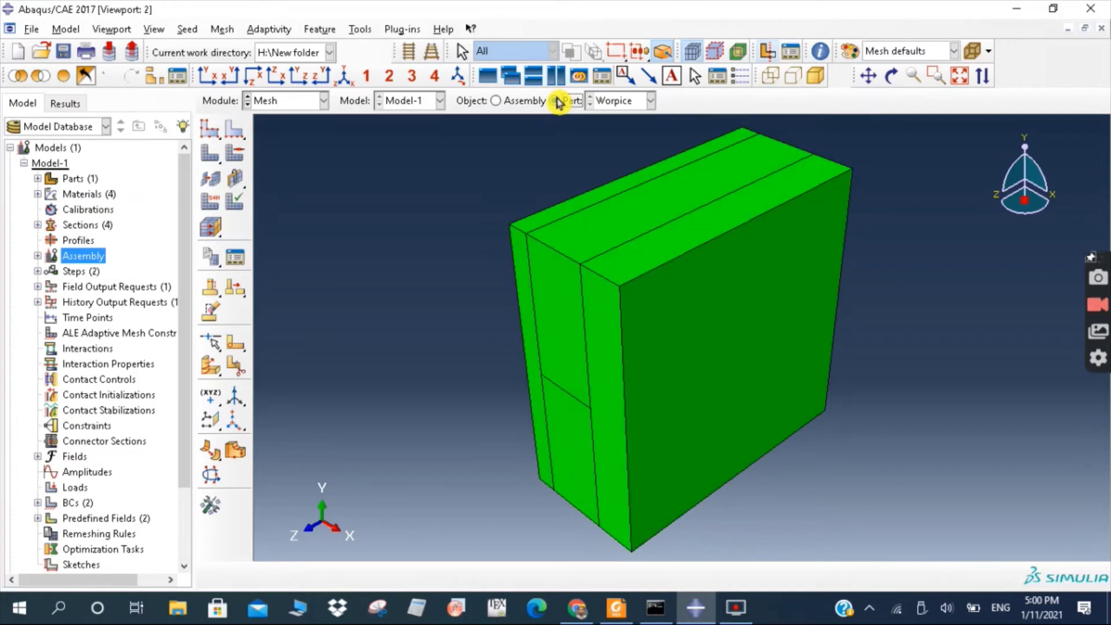
{"action": "left_click", "coordinate": [211, 132]}
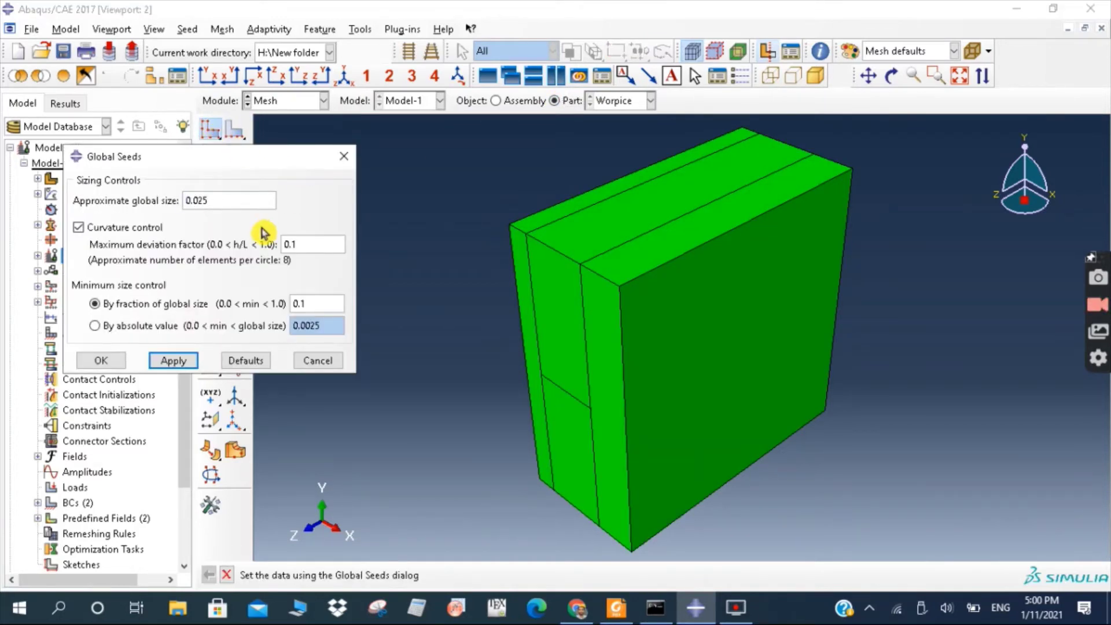
{"action": "left_click", "coordinate": [184, 361]}
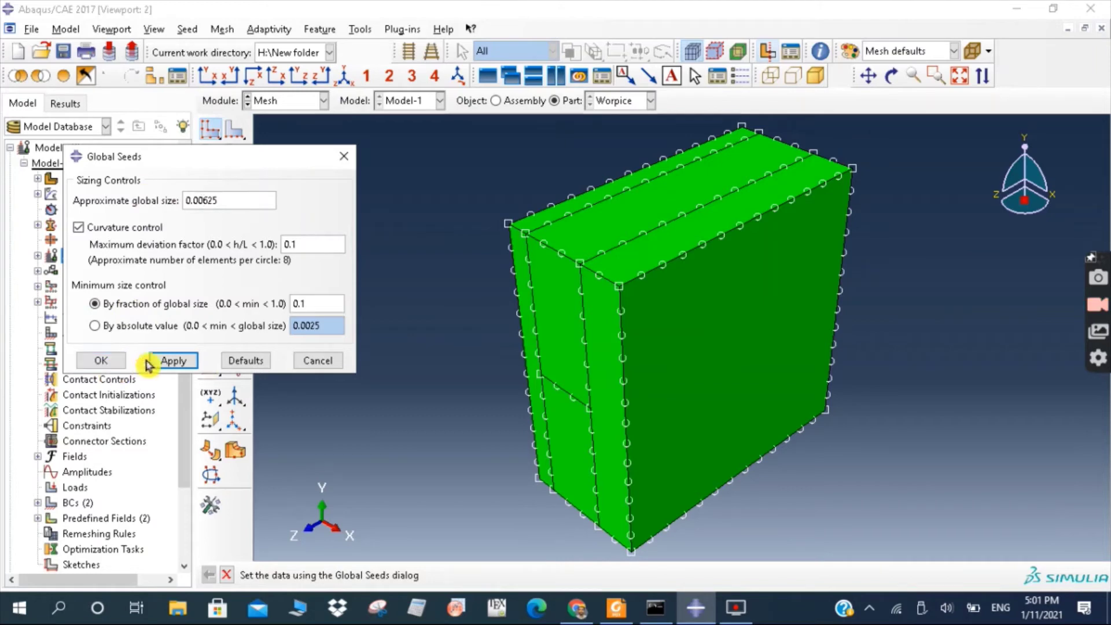
{"action": "left_click", "coordinate": [170, 361]}
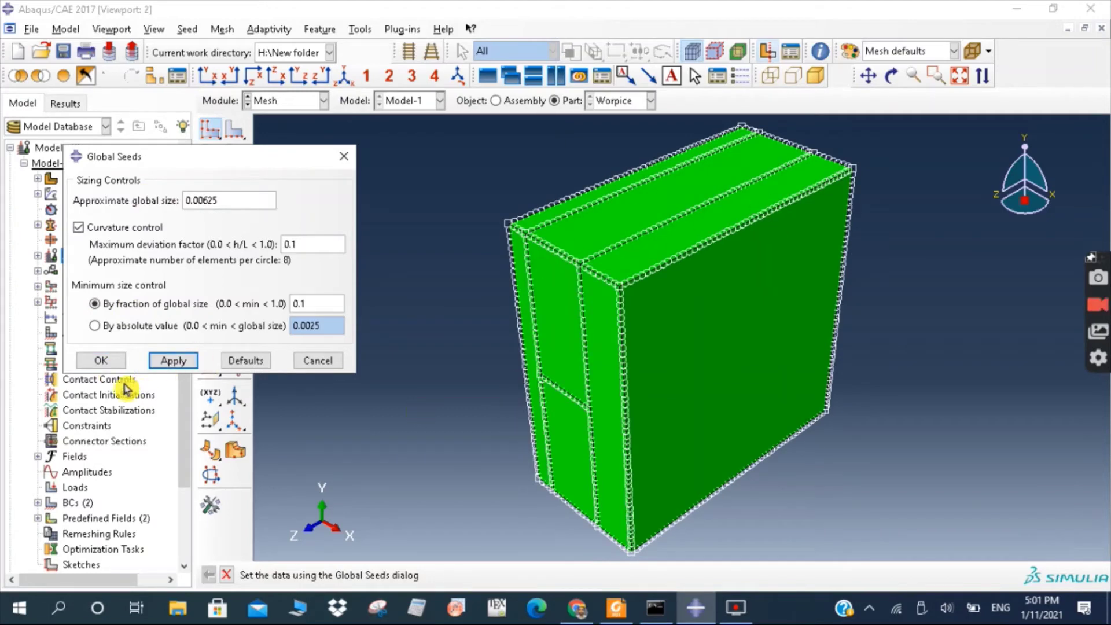
{"action": "left_click", "coordinate": [96, 361]}
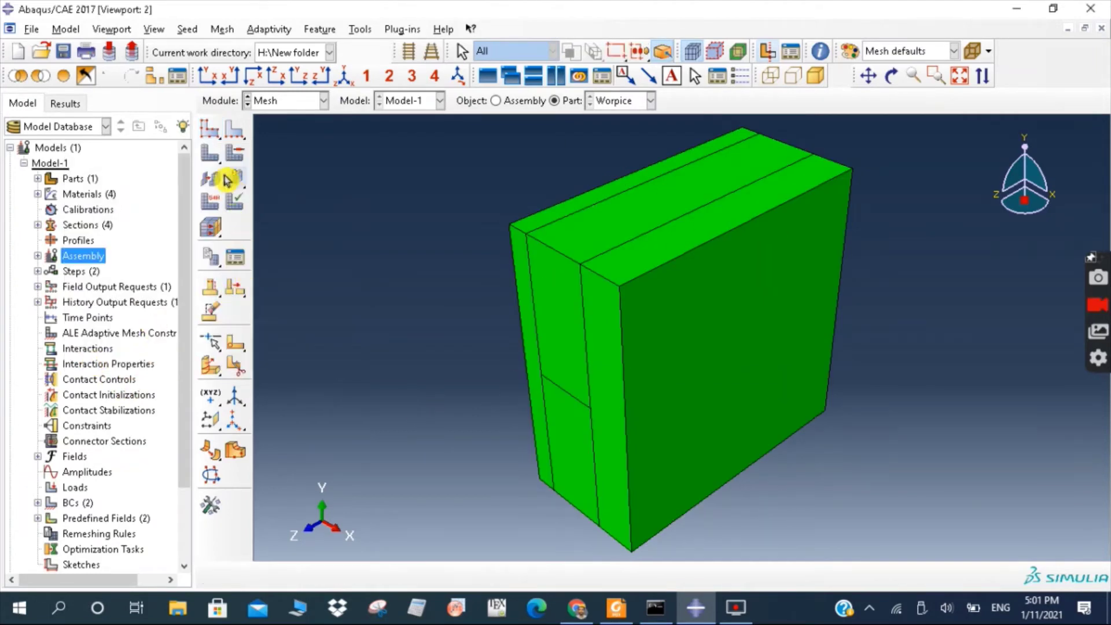
Assign the standard linear Heat Transfer element type to all cells of the Worpice part and mesh the part
{"action": "left_click", "coordinate": [214, 201]}
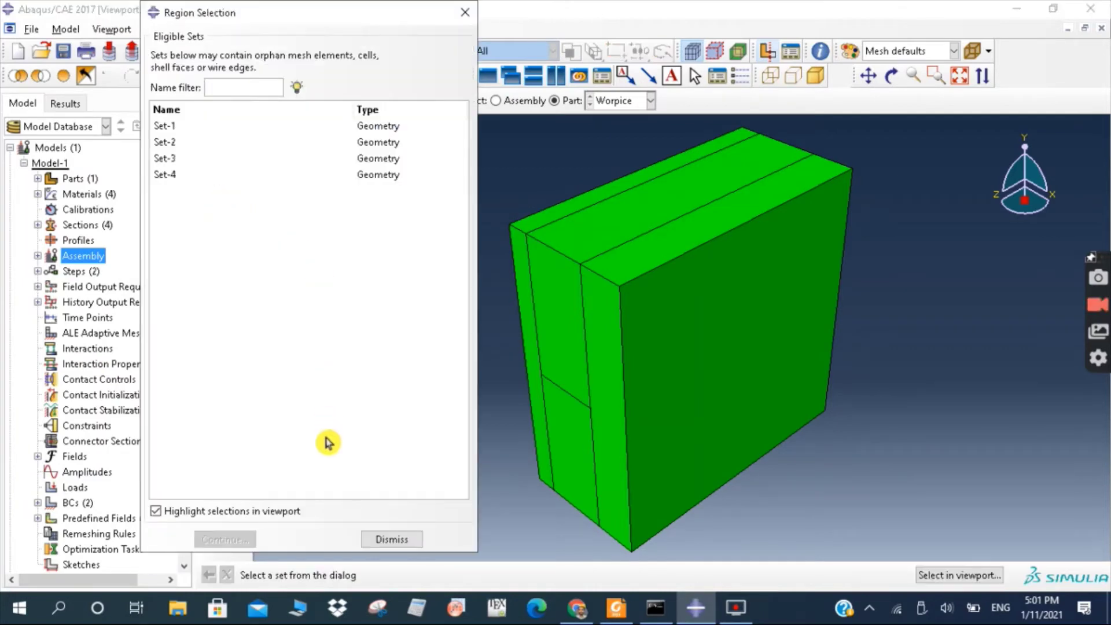
{"action": "left_click", "coordinate": [392, 539]}
{"action": "left_click_drag", "start_coordinate": [413, 131], "coordinate": [1007, 550]}
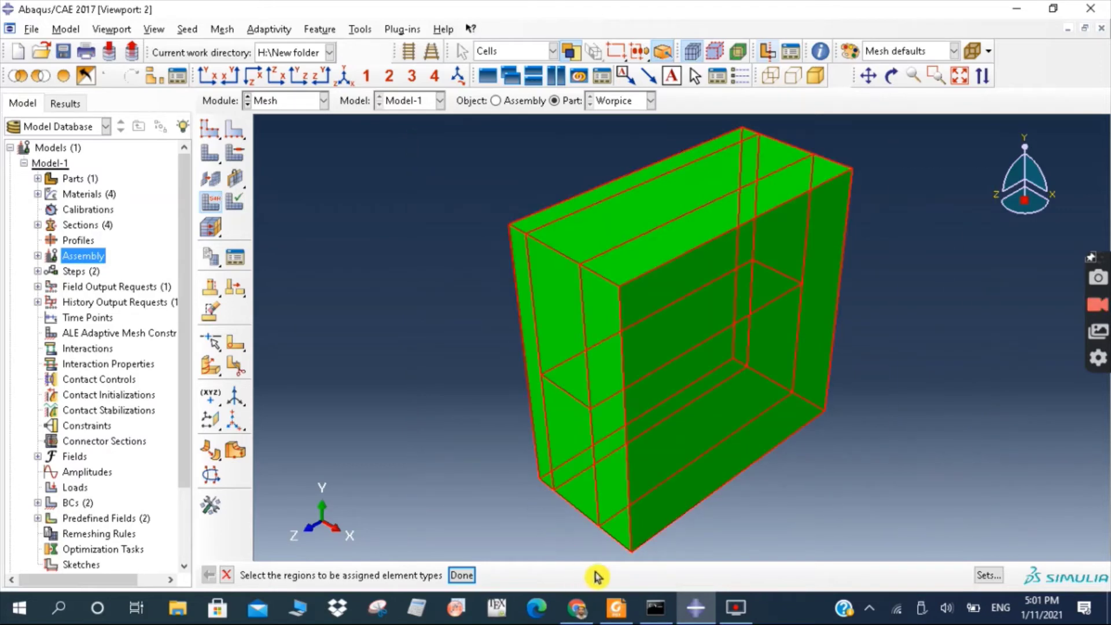
{"action": "left_click", "coordinate": [455, 576]}
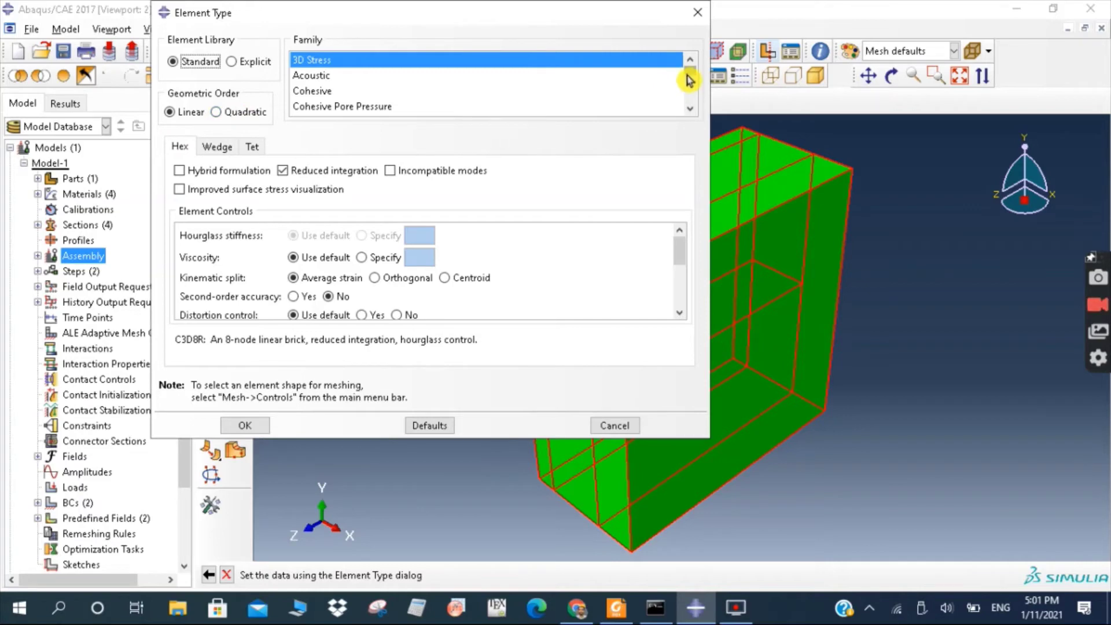
{"action": "scroll", "coordinate": [590, 82], "scroll_direction": "down", "scroll_amount": 3}
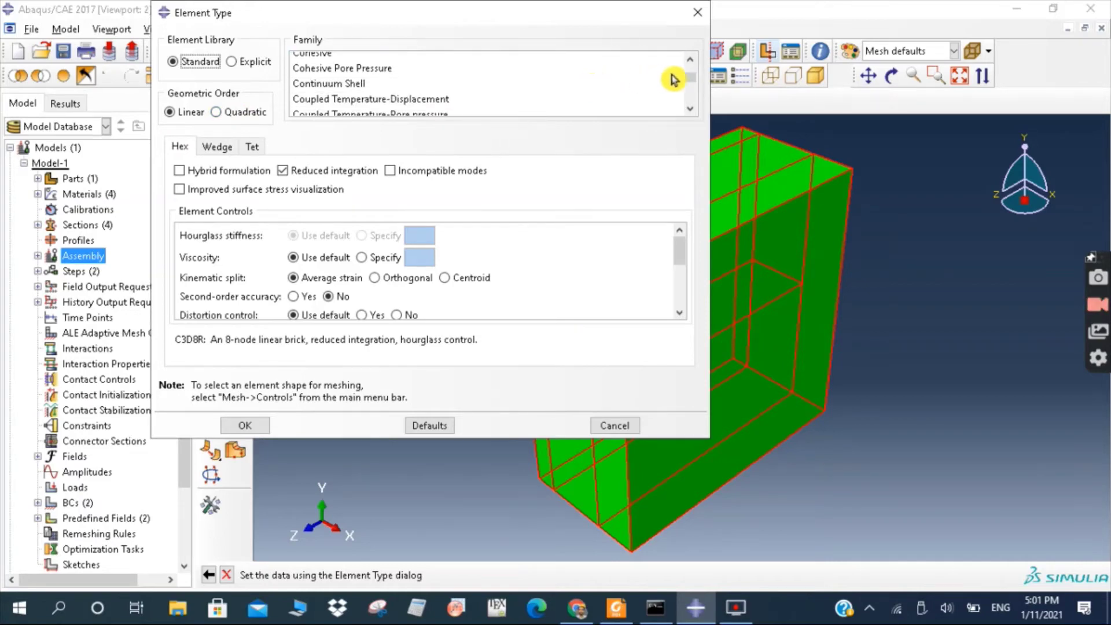
{"action": "left_click_drag", "start_coordinate": [687, 81], "coordinate": [691, 99]}
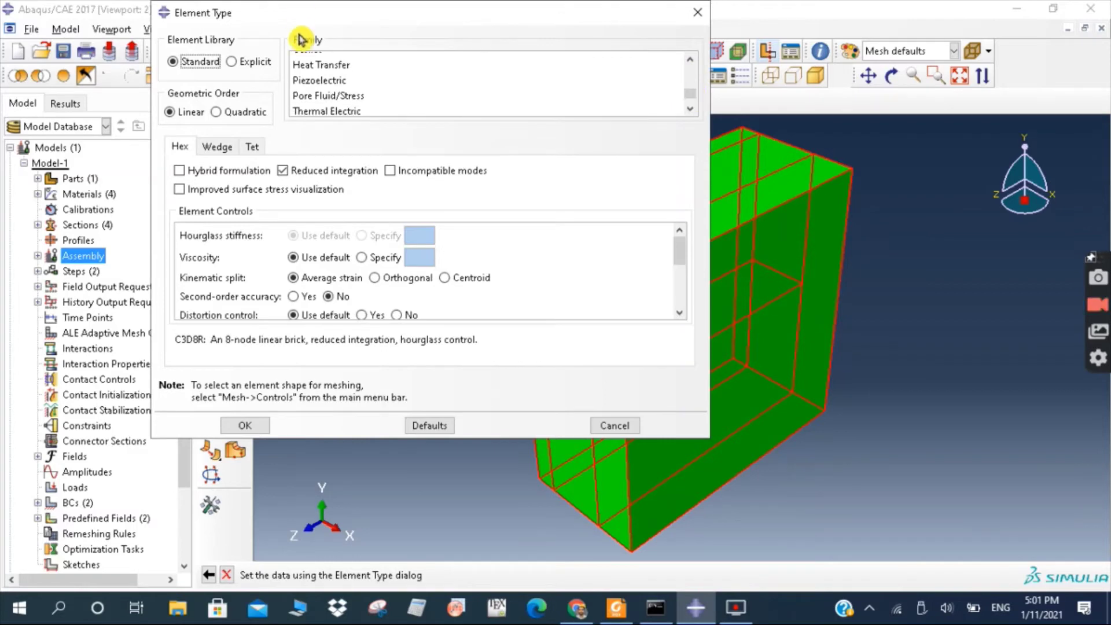
{"action": "left_click", "coordinate": [324, 66]}
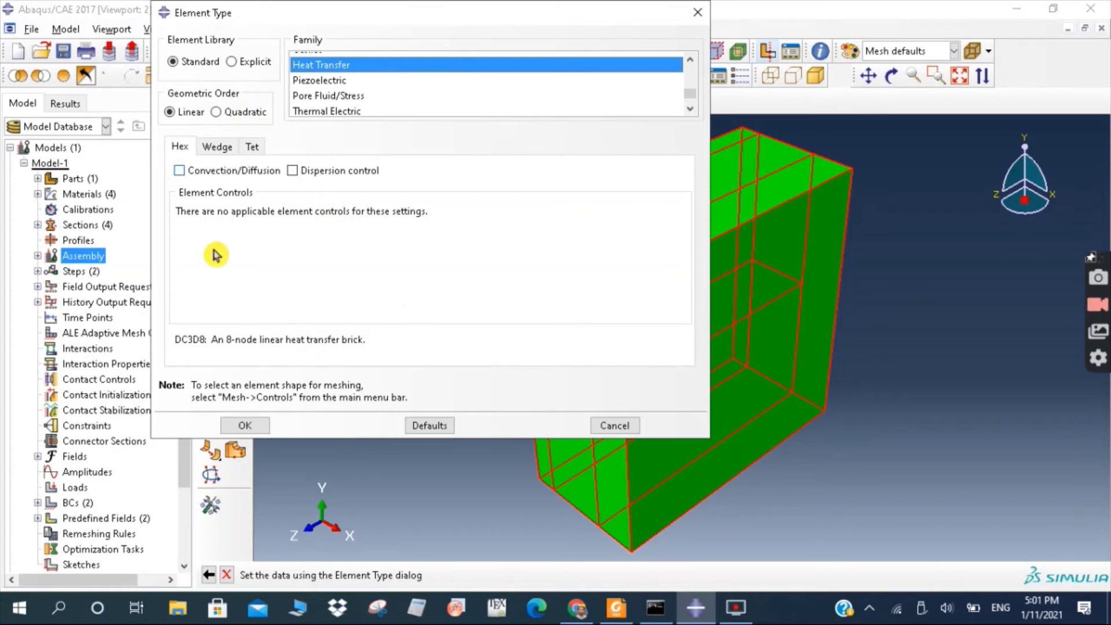
{"action": "left_click", "coordinate": [245, 426]}
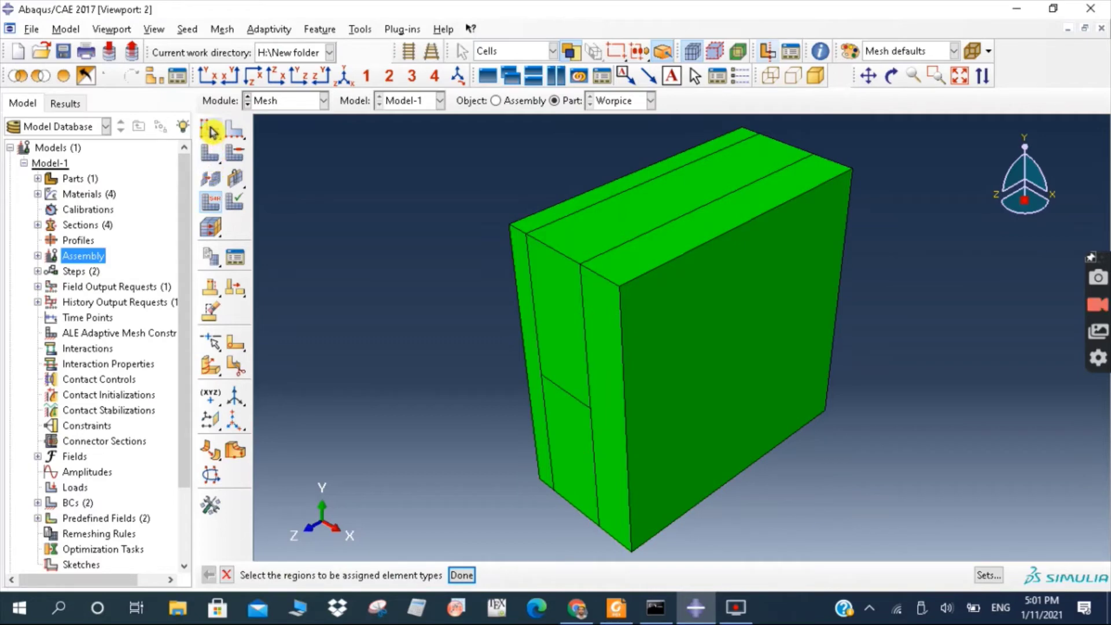
{"action": "left_click", "coordinate": [212, 152]}
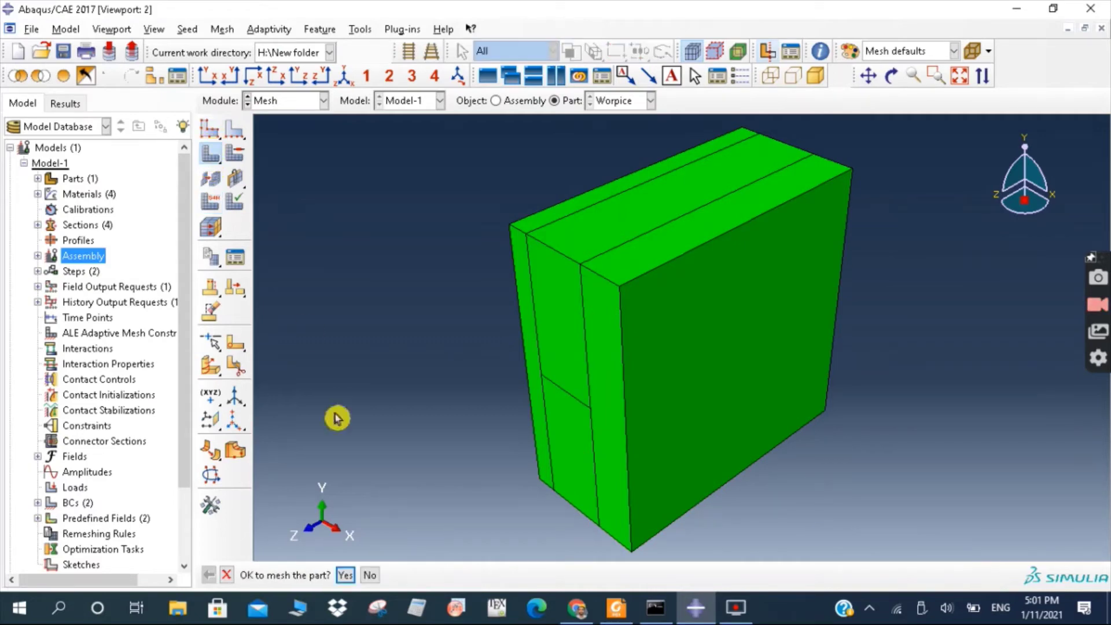
{"action": "left_click", "coordinate": [345, 577]}
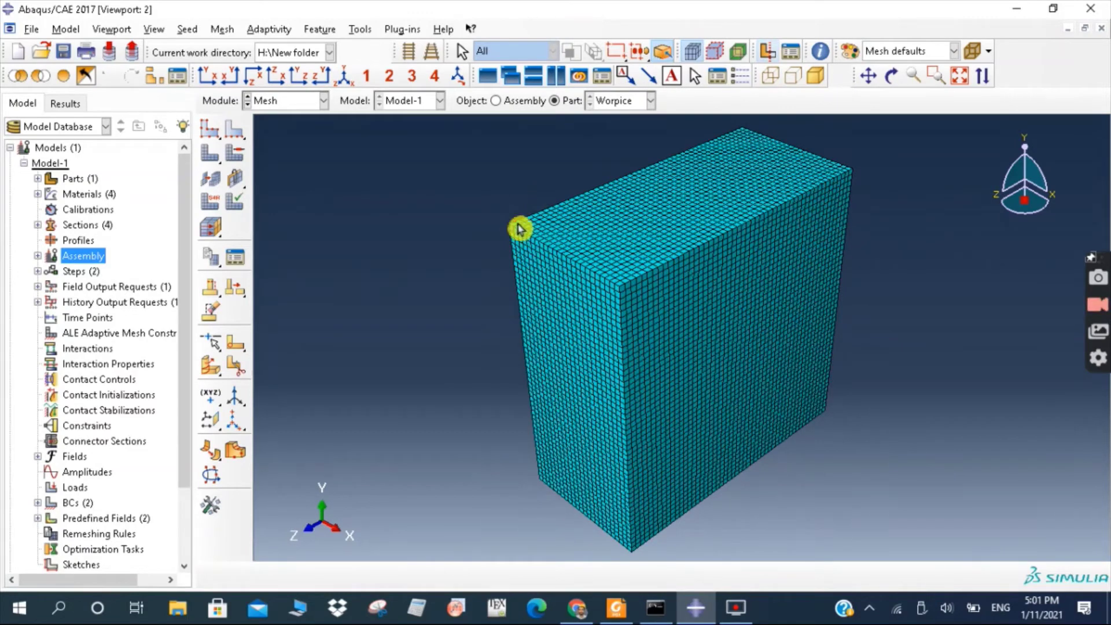
In the Job module, create a full-analysis job named Heat_transfer for Model-1 with multiple processors enabled
{"action": "left_click", "coordinate": [284, 102]}
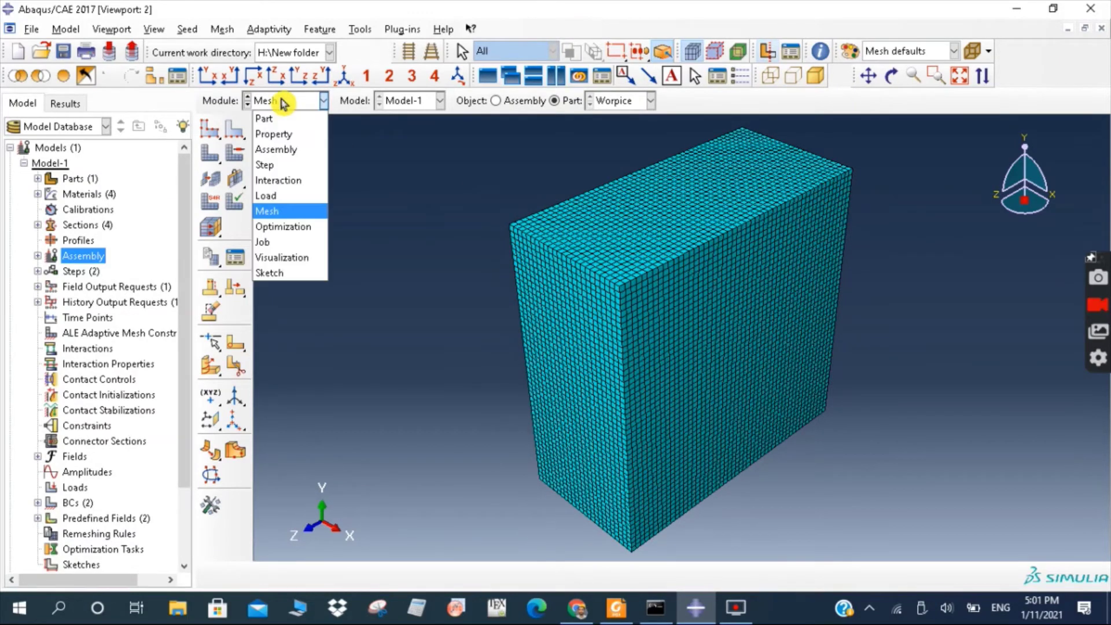
{"action": "left_click", "coordinate": [291, 248]}
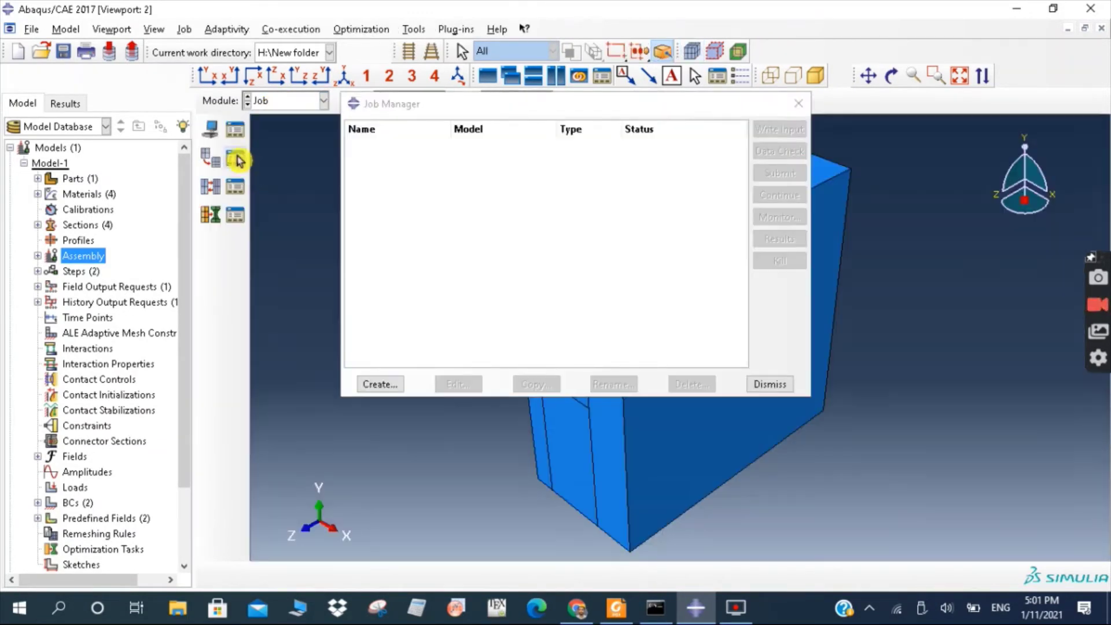
{"action": "left_click", "coordinate": [380, 386]}
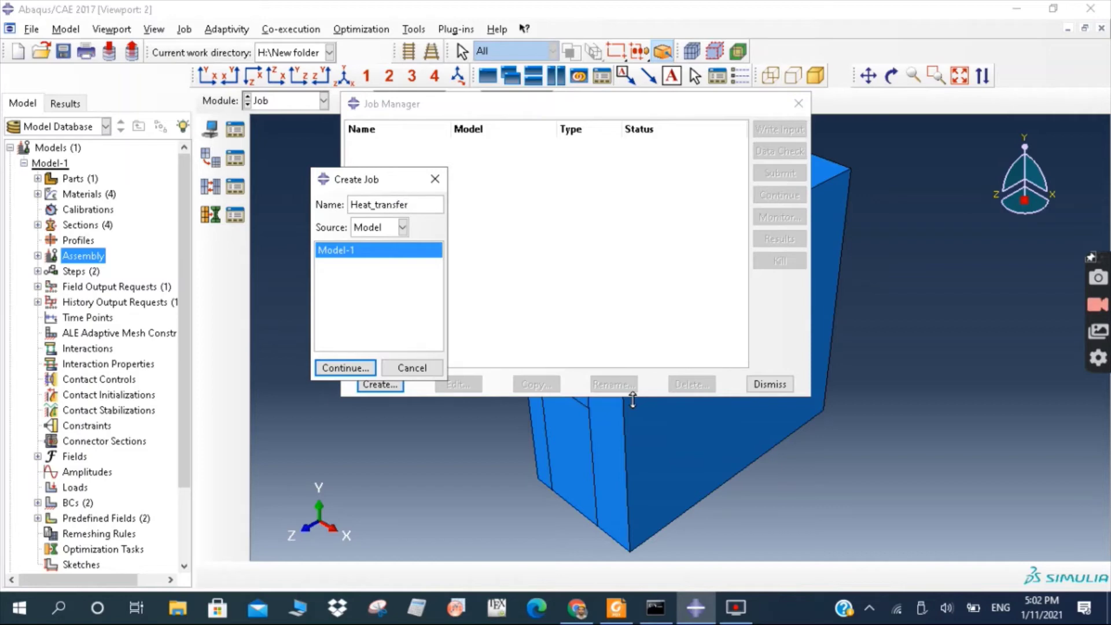
{"action": "left_click", "coordinate": [341, 368]}
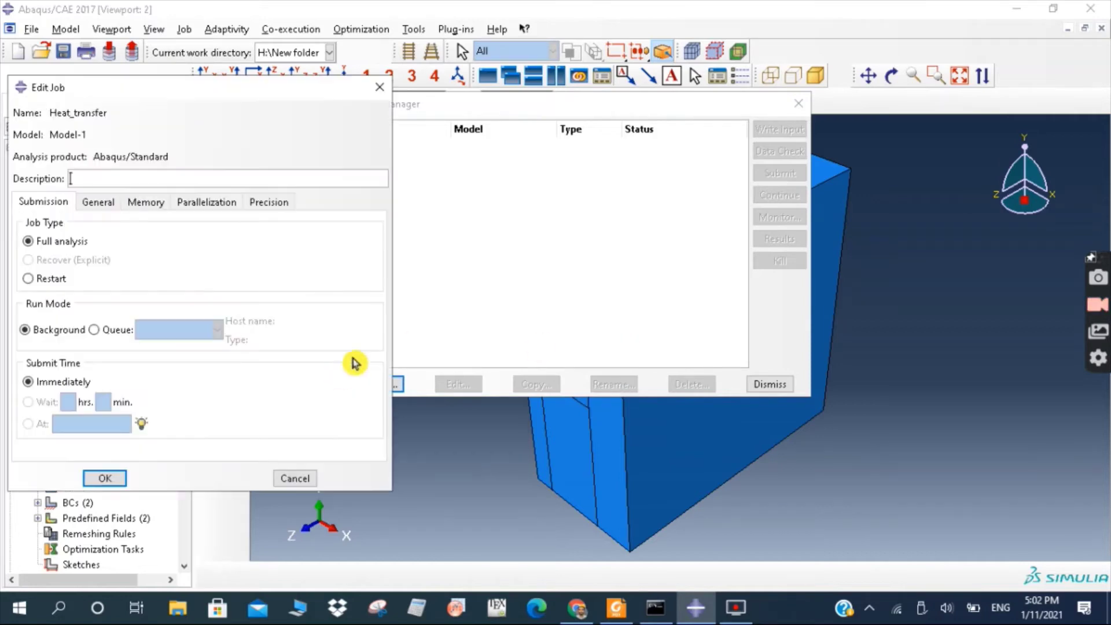
{"action": "left_click", "coordinate": [206, 202]}
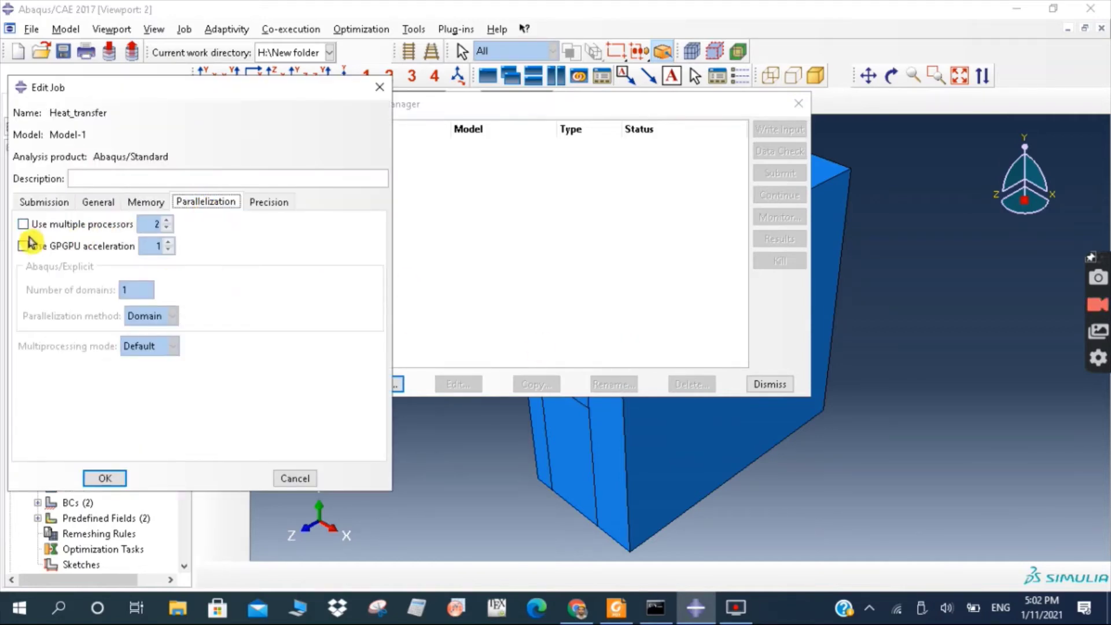
{"action": "left_click", "coordinate": [24, 225]}
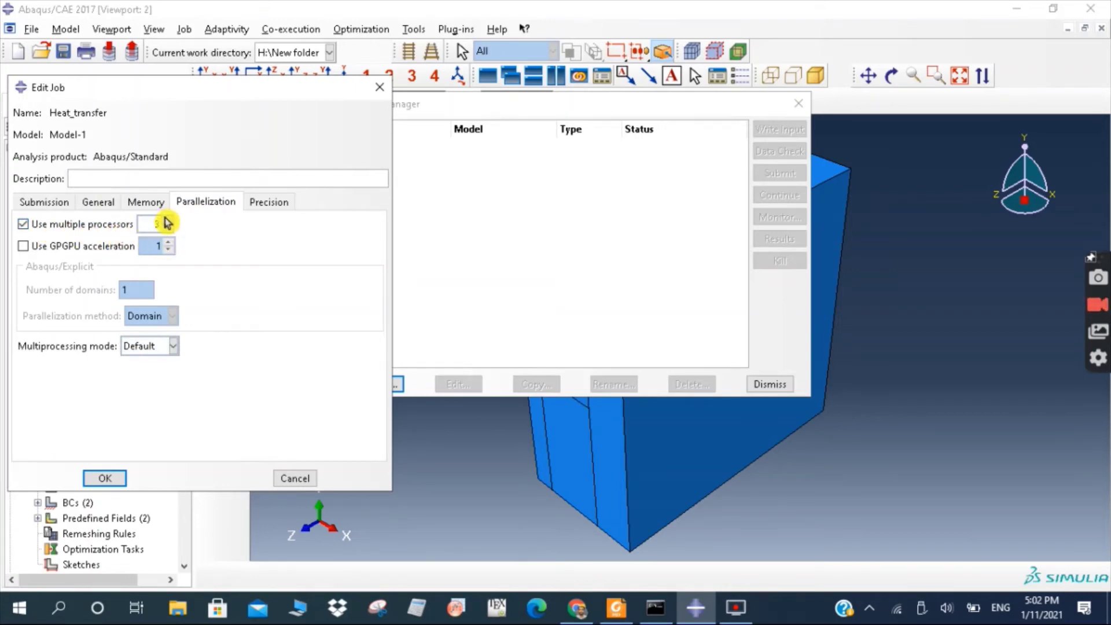
{"action": "left_click", "coordinate": [105, 478]}
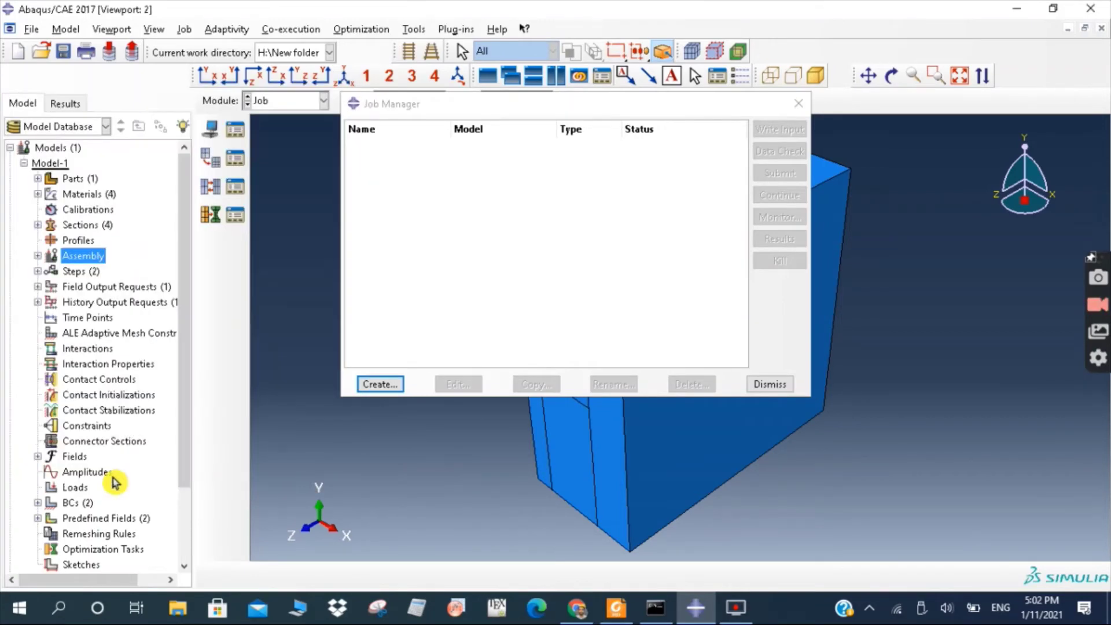
{"action": "left_click", "coordinate": [770, 385]}
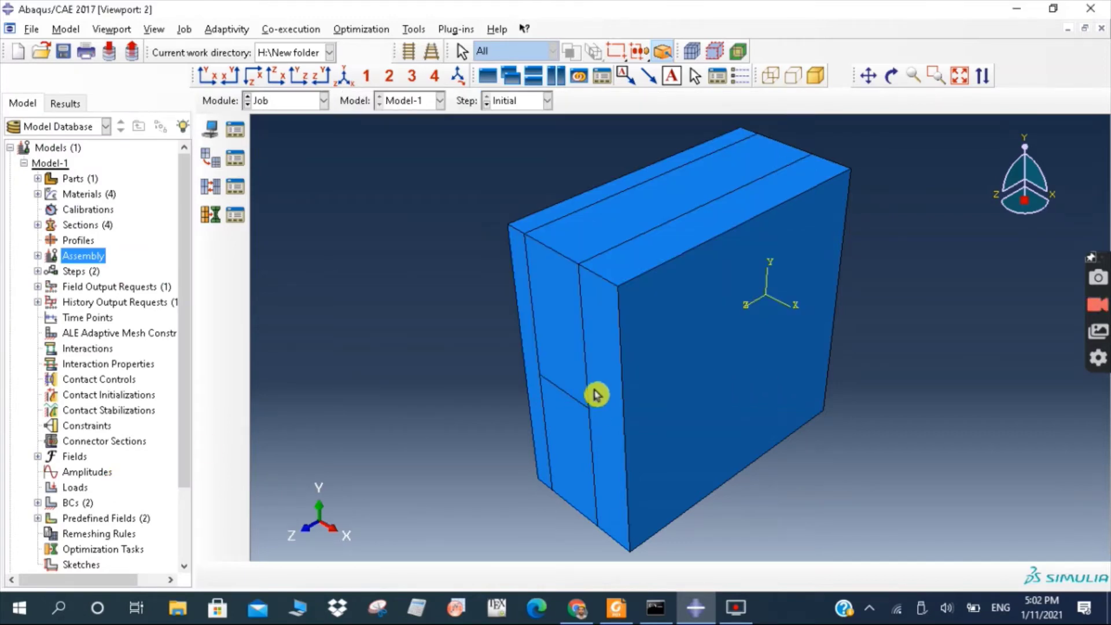
Set the work directory to the Heat Transfer folder on drive H
{"action": "left_click", "coordinate": [275, 105]}
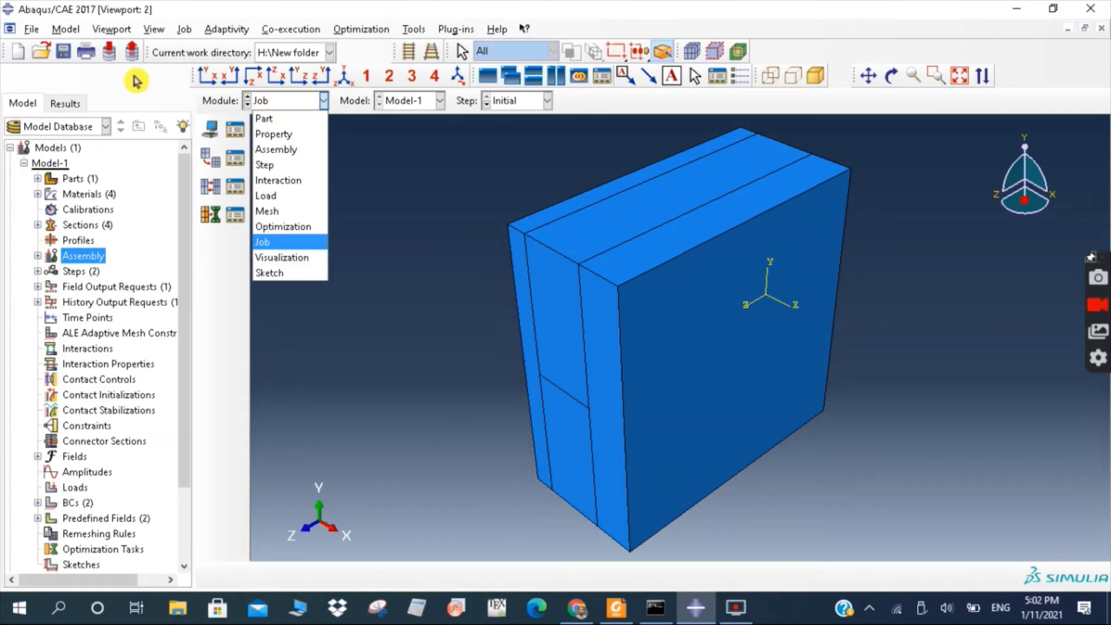
{"action": "left_click", "coordinate": [31, 30]}
{"action": "left_click", "coordinate": [31, 30]}
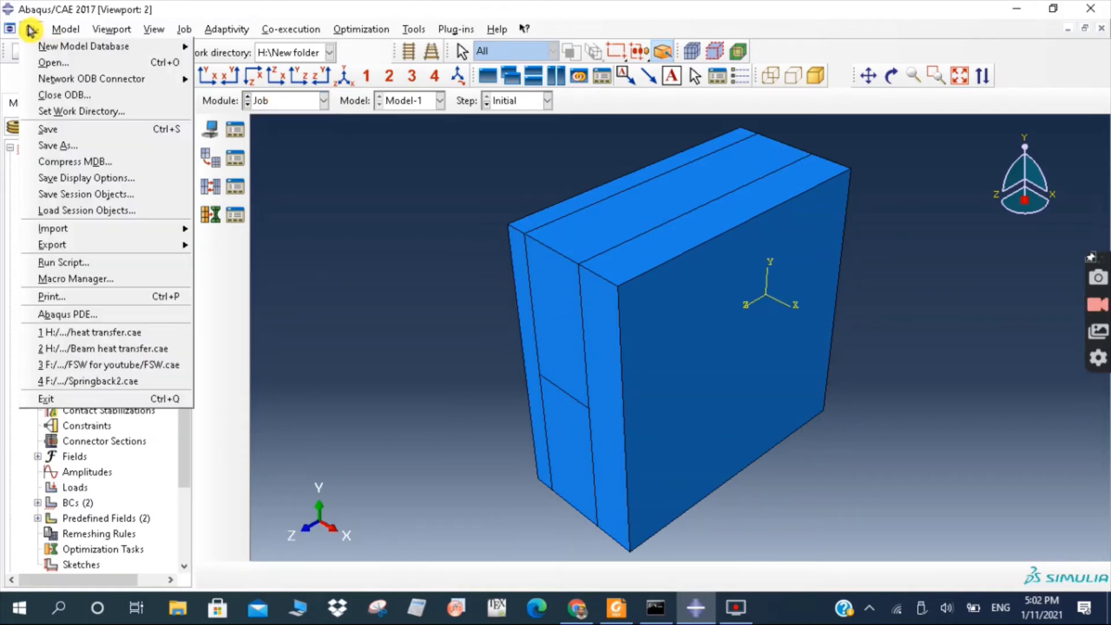
{"action": "left_click", "coordinate": [101, 110]}
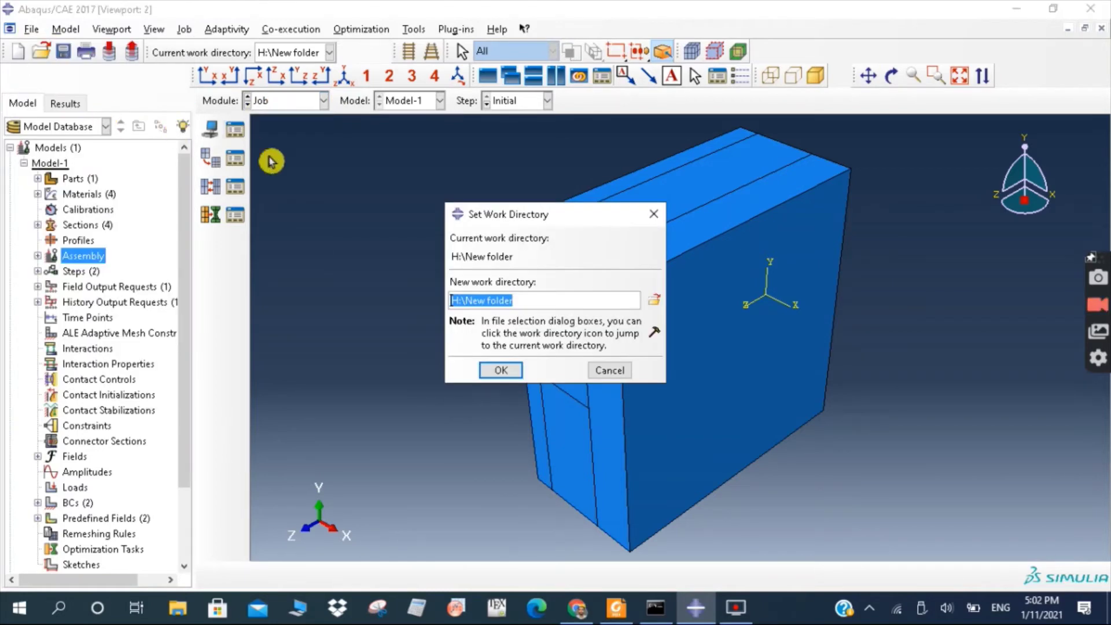
{"action": "left_click", "coordinate": [652, 303]}
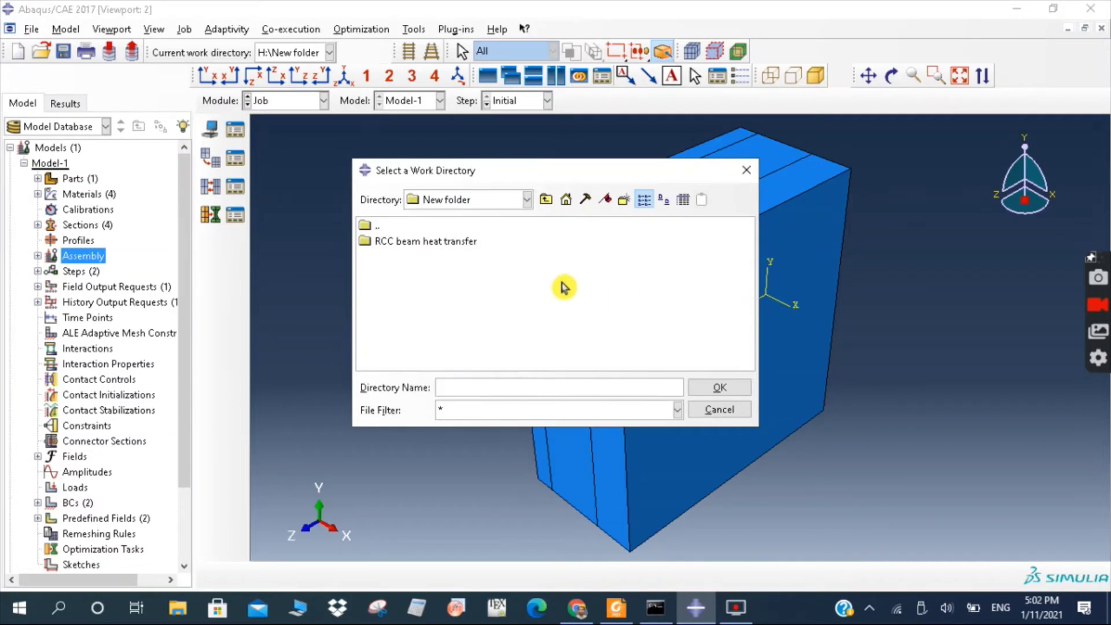
{"action": "left_click", "coordinate": [463, 240]}
{"action": "left_click", "coordinate": [526, 202]}
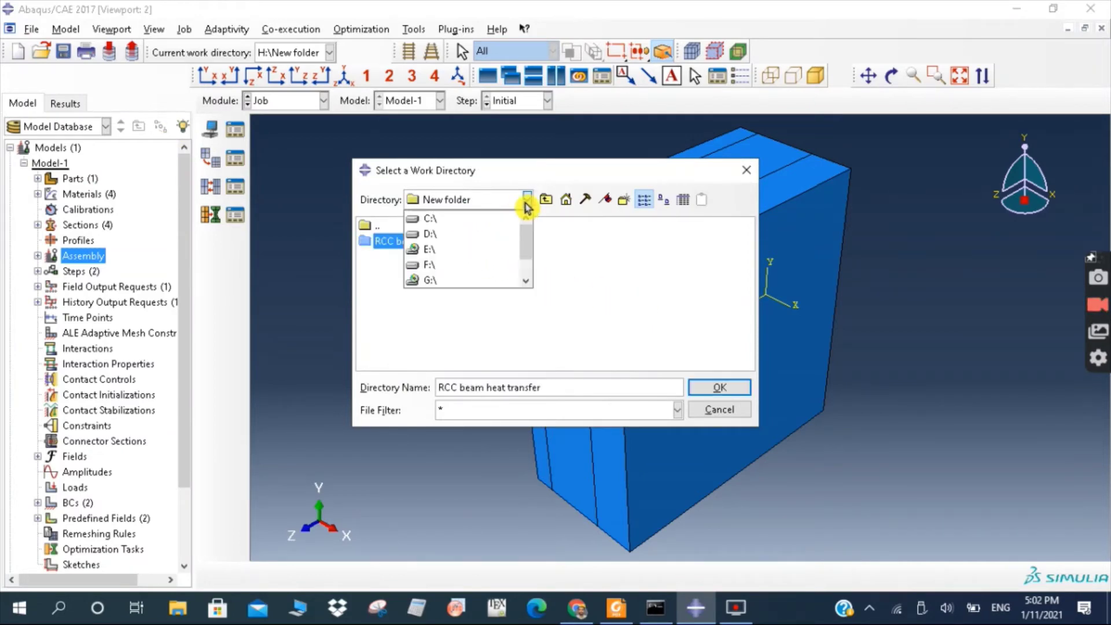
{"action": "left_click", "coordinate": [526, 206]}
{"action": "left_click", "coordinate": [546, 200]}
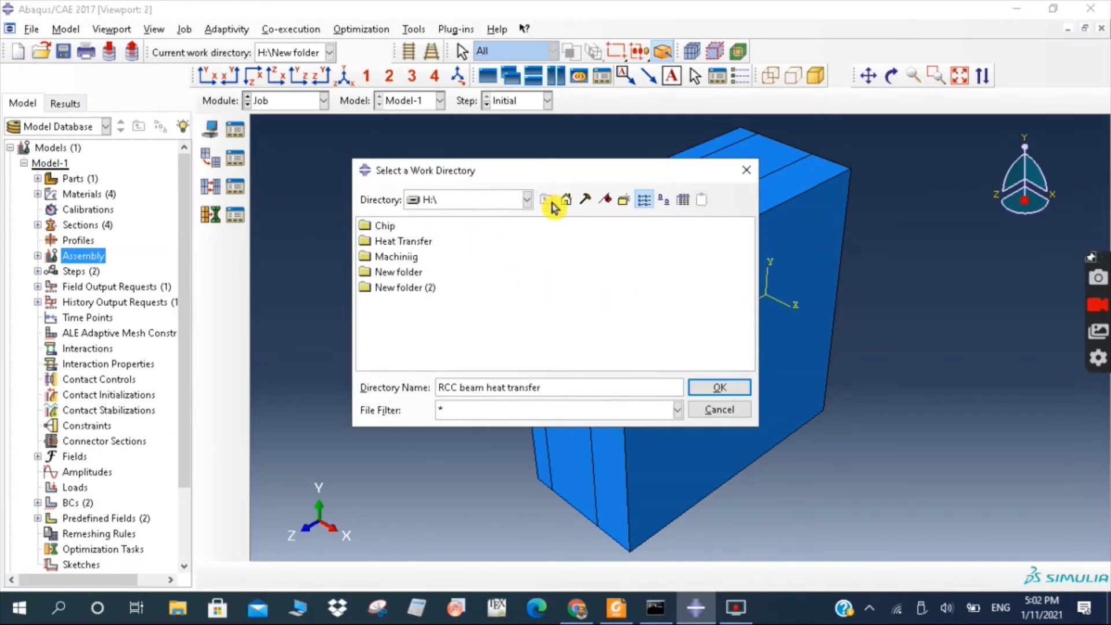
{"action": "left_click", "coordinate": [422, 241]}
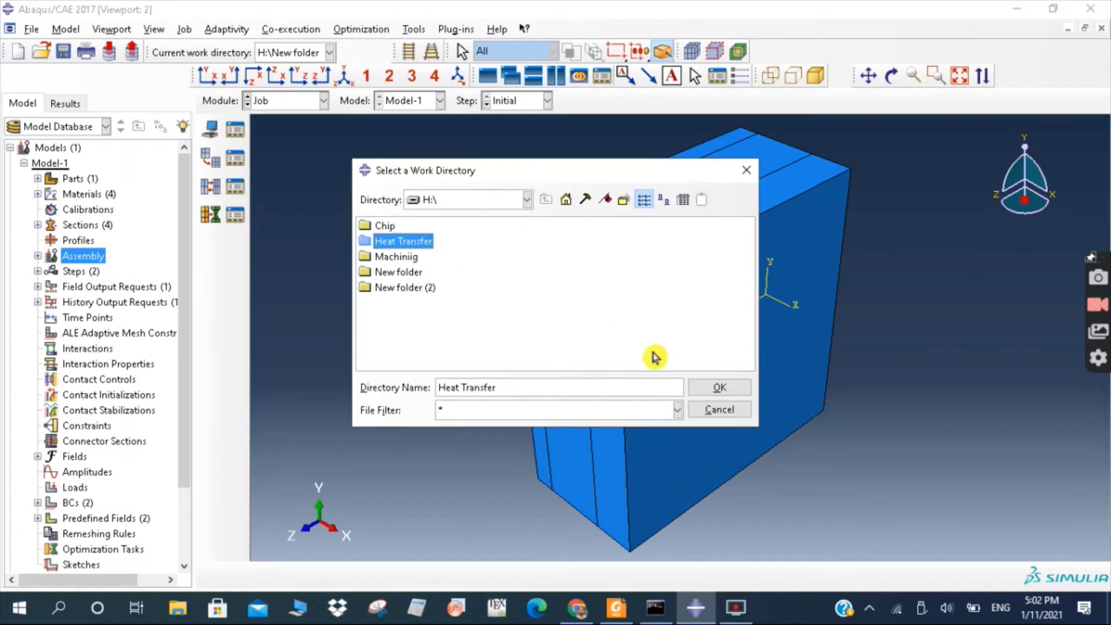
{"action": "left_click", "coordinate": [708, 387]}
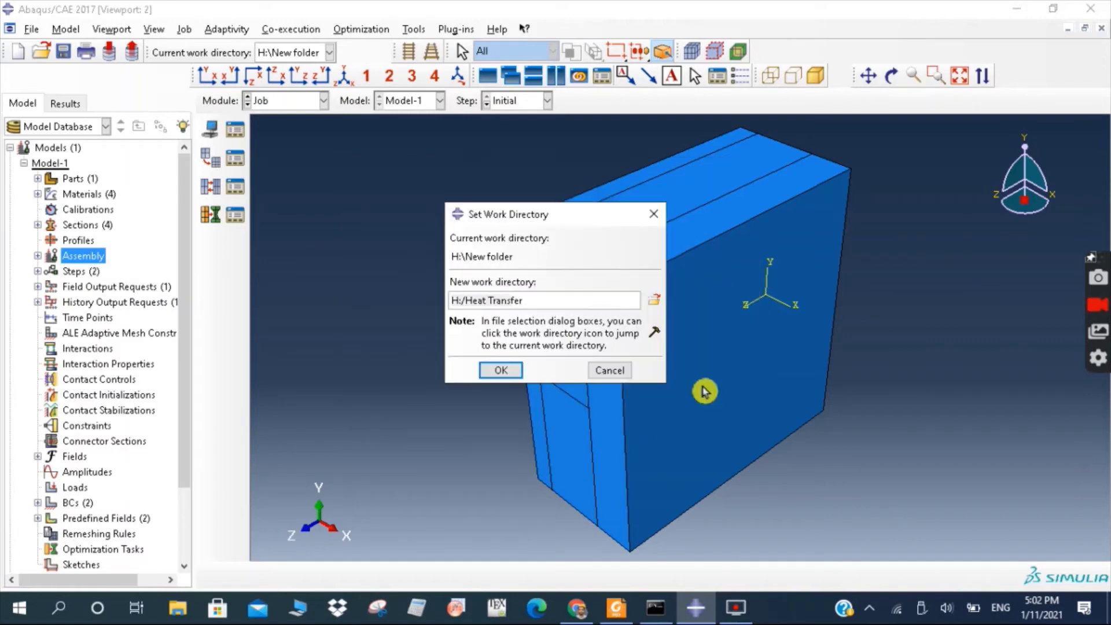
{"action": "left_click", "coordinate": [501, 371]}
Save the model database as heat transfer.cae in the Heat Transfer folder, overwriting the existing file
{"action": "left_click", "coordinate": [32, 29]}
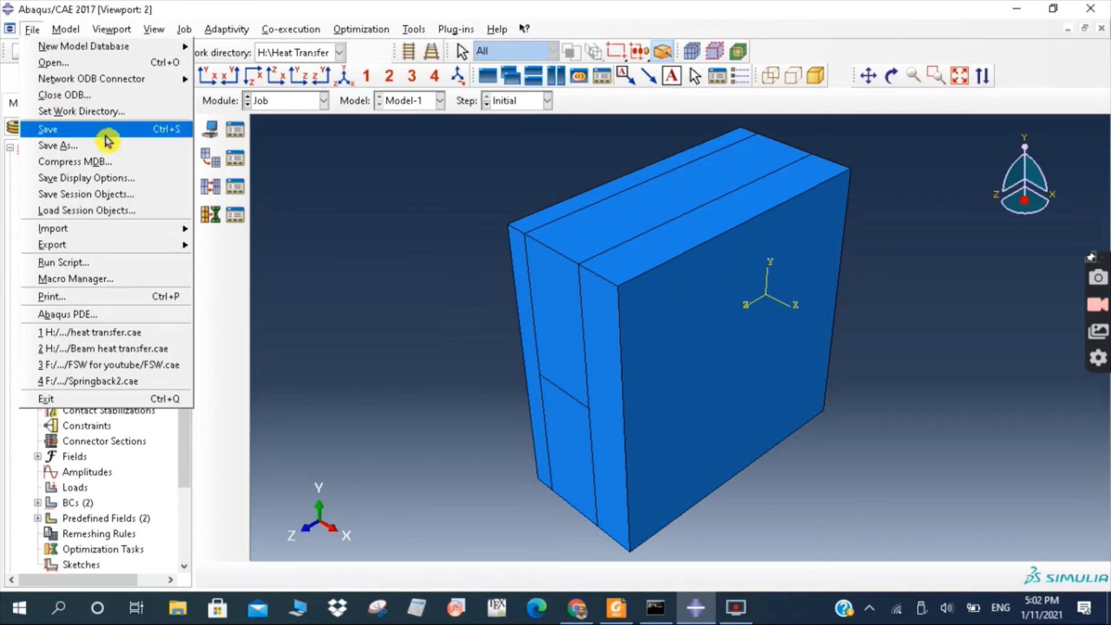
{"action": "left_click", "coordinate": [75, 145]}
{"action": "left_click", "coordinate": [434, 244]}
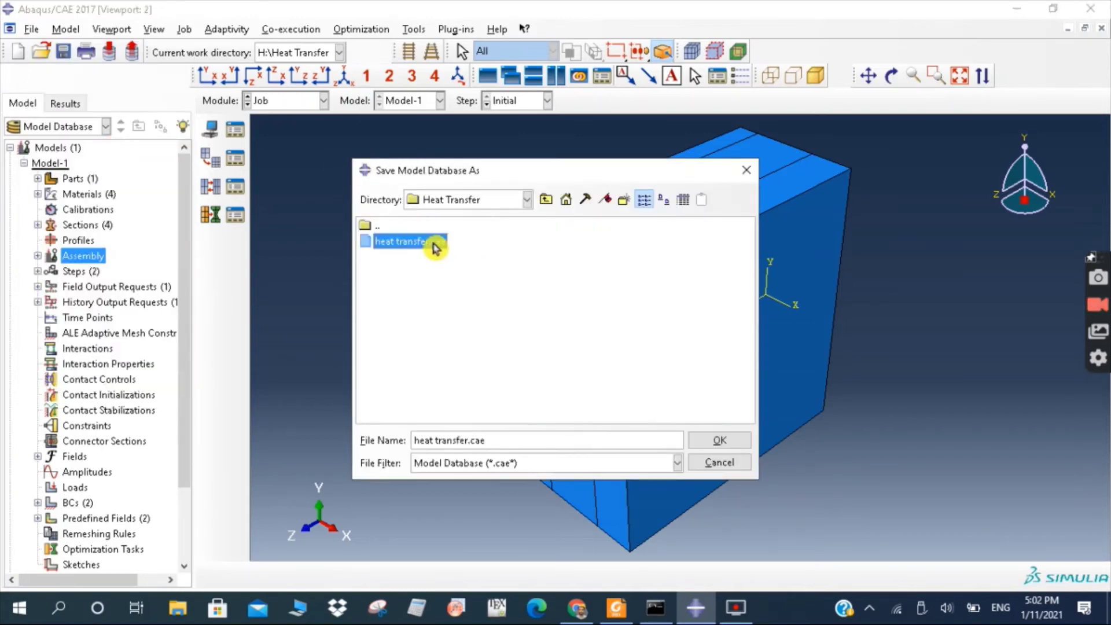
{"action": "left_click", "coordinate": [715, 445]}
{"action": "left_click", "coordinate": [495, 355]}
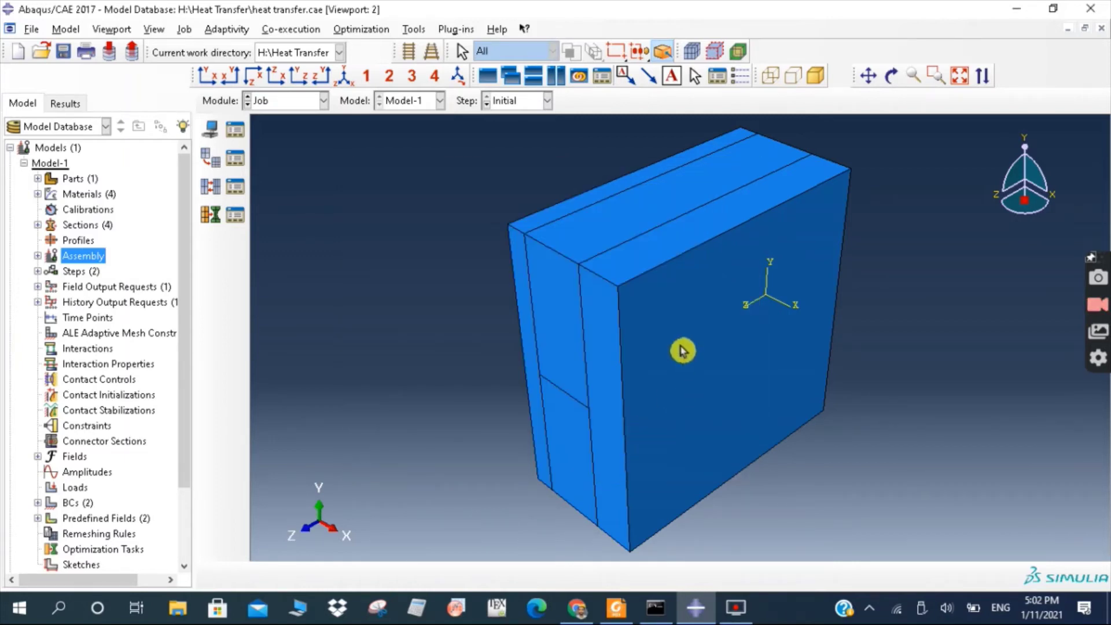
Submit the Heat_transfer job for analysis from the Job Manager
{"action": "left_click", "coordinate": [282, 105]}
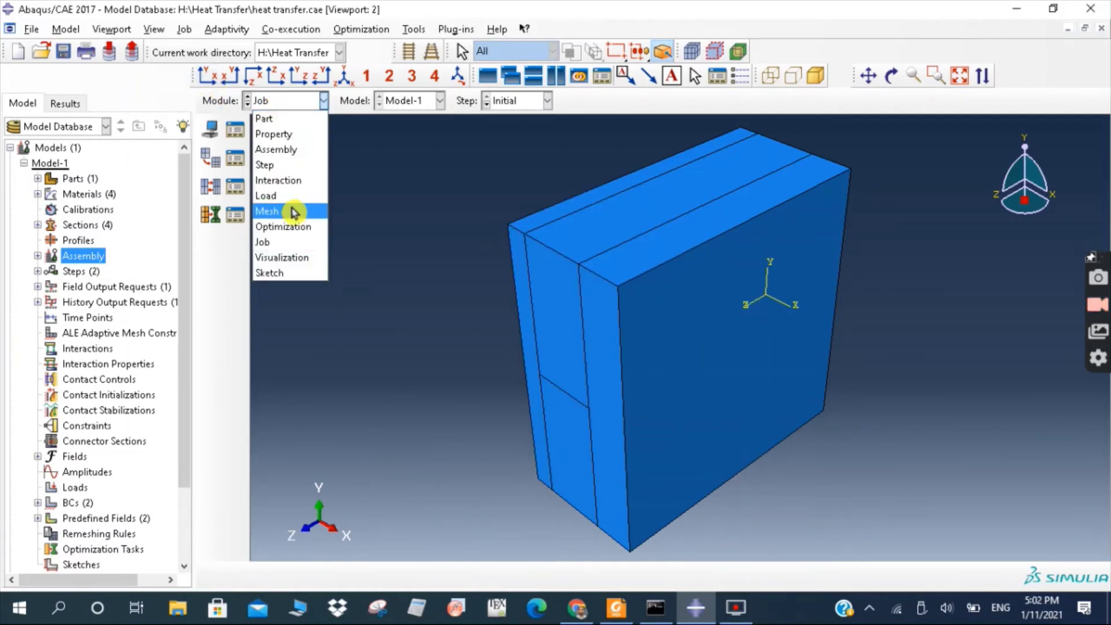
{"action": "left_click", "coordinate": [292, 242]}
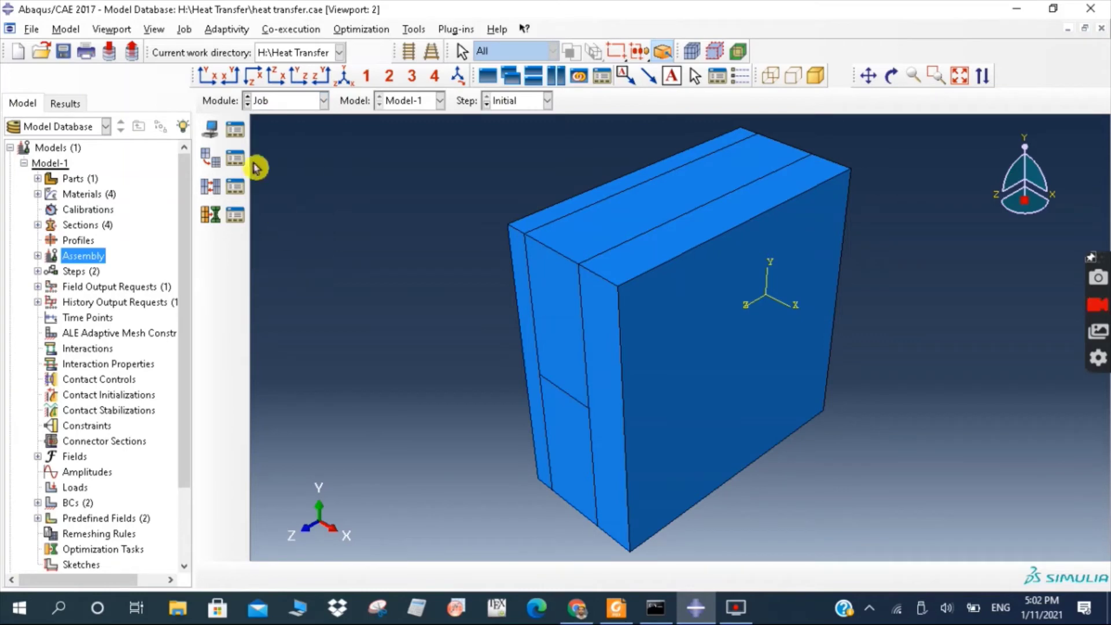
{"action": "left_click", "coordinate": [235, 132]}
{"action": "left_click", "coordinate": [780, 174]}
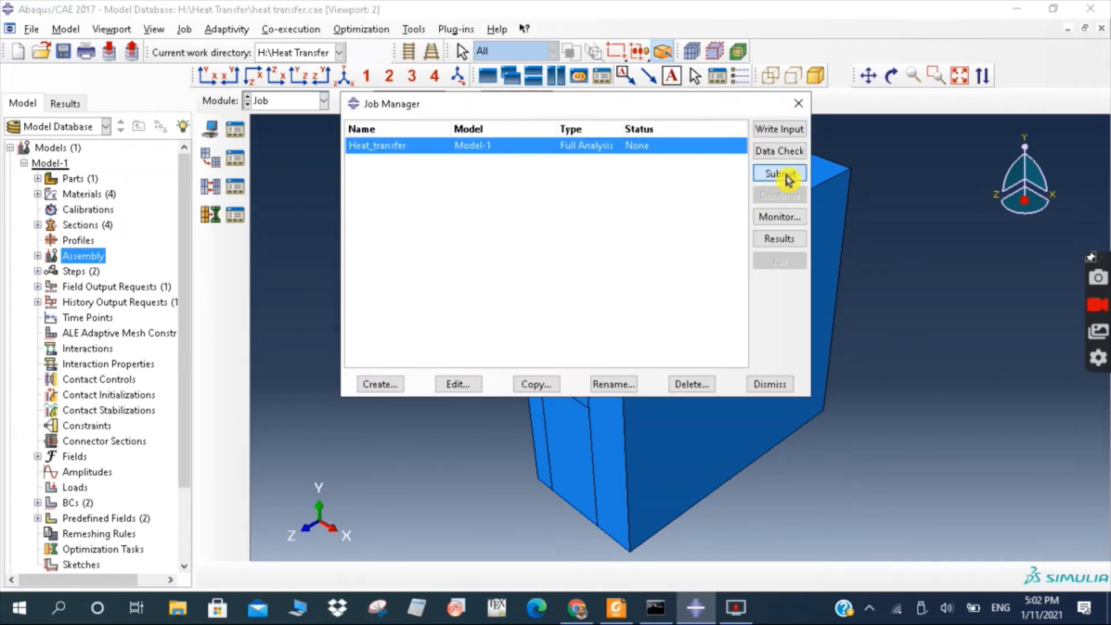
{"action": "left_click", "coordinate": [61, 192]}
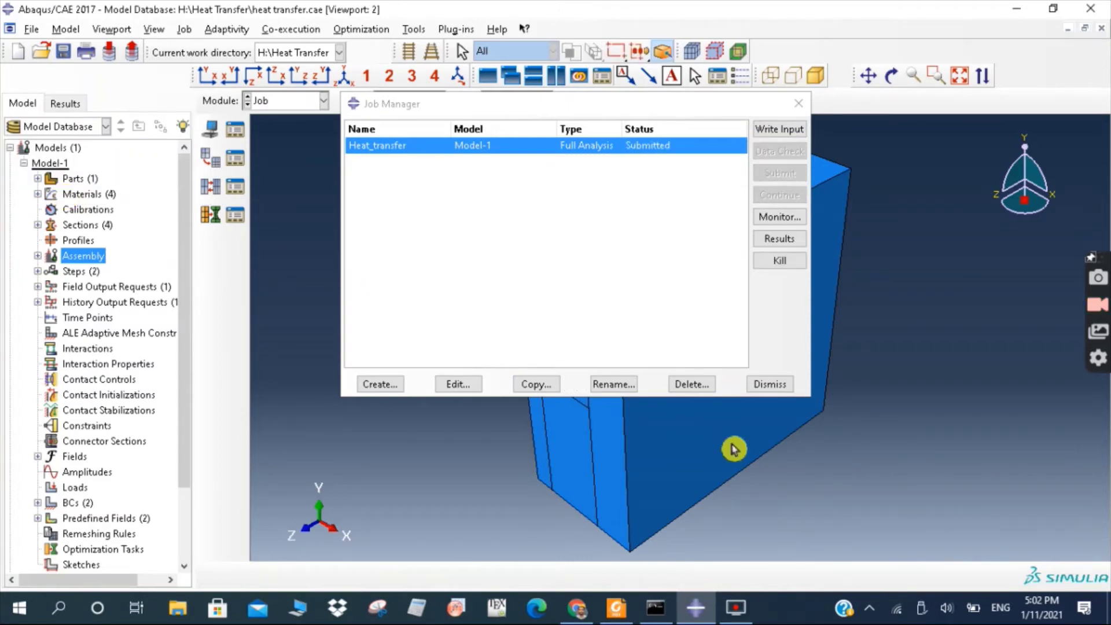
{"action": "left_click", "coordinate": [1097, 308]}
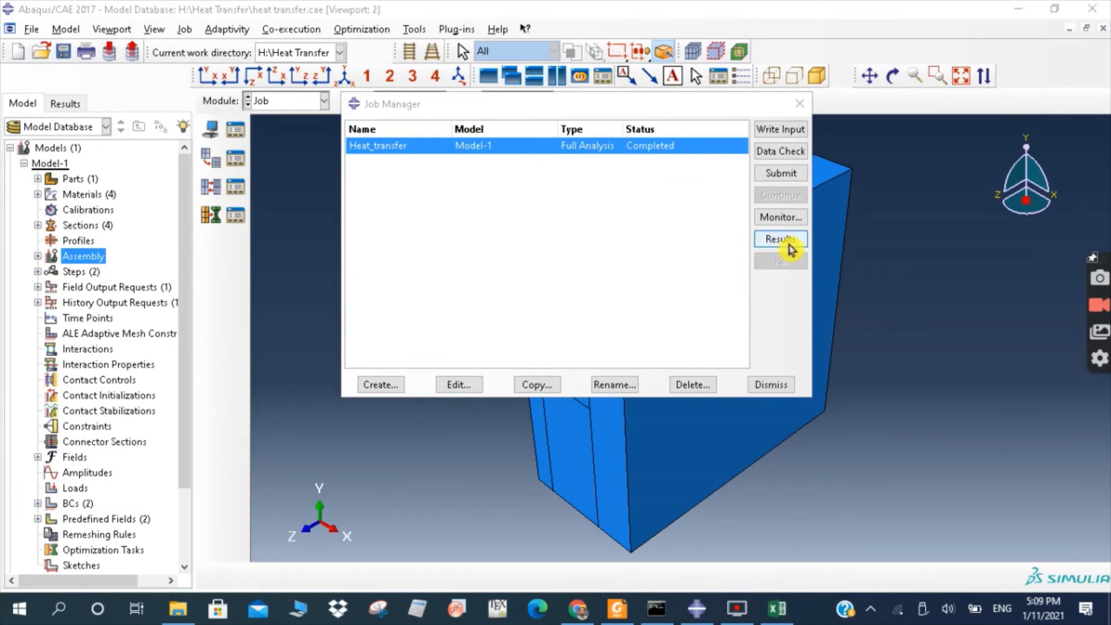
Open the Heat_transfer job's results and display the NT11 nodal temperature contours in the isometric view
{"action": "left_click", "coordinate": [781, 239]}
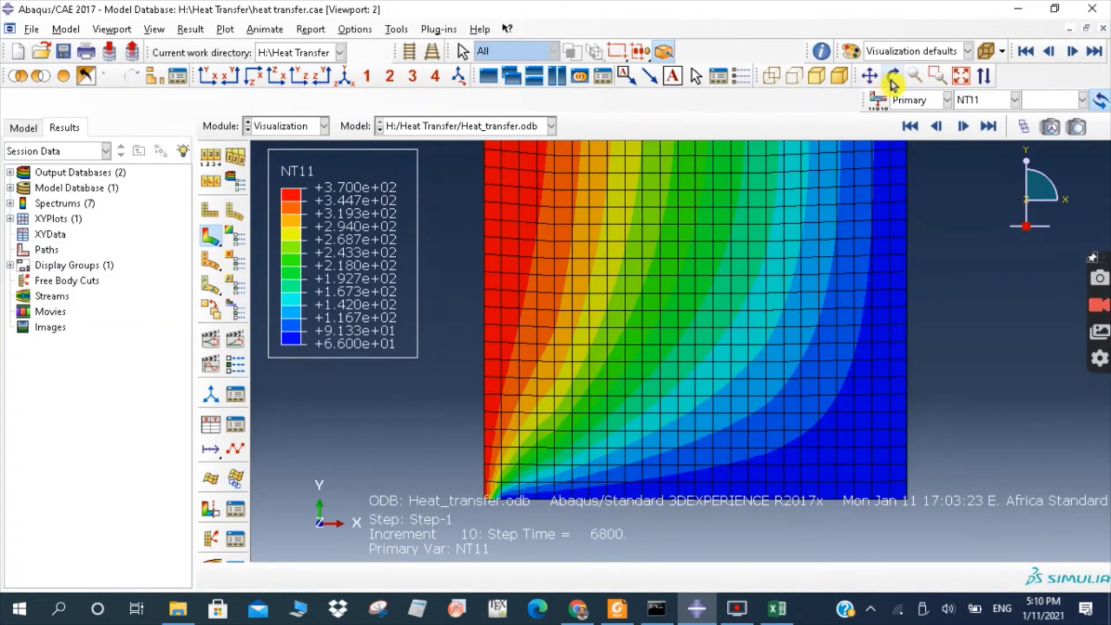
{"action": "left_click", "coordinate": [345, 76]}
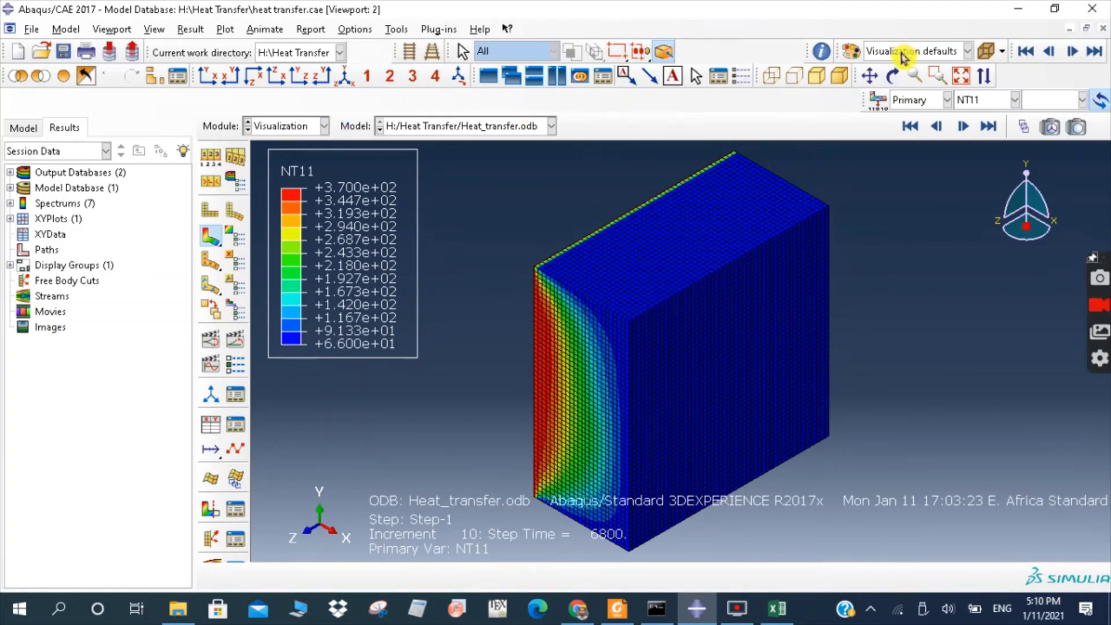
Examine the temperature contours on the wall's front and side faces from several angles
{"action": "left_click", "coordinate": [893, 75]}
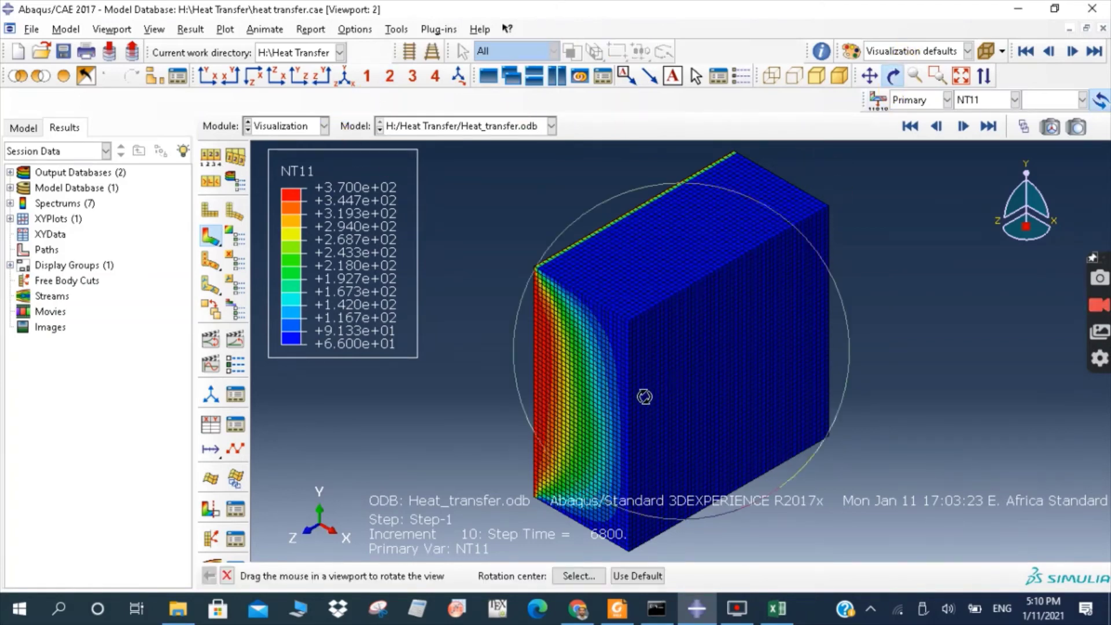
{"action": "left_click_drag", "start_coordinate": [600, 429], "coordinate": [732, 381]}
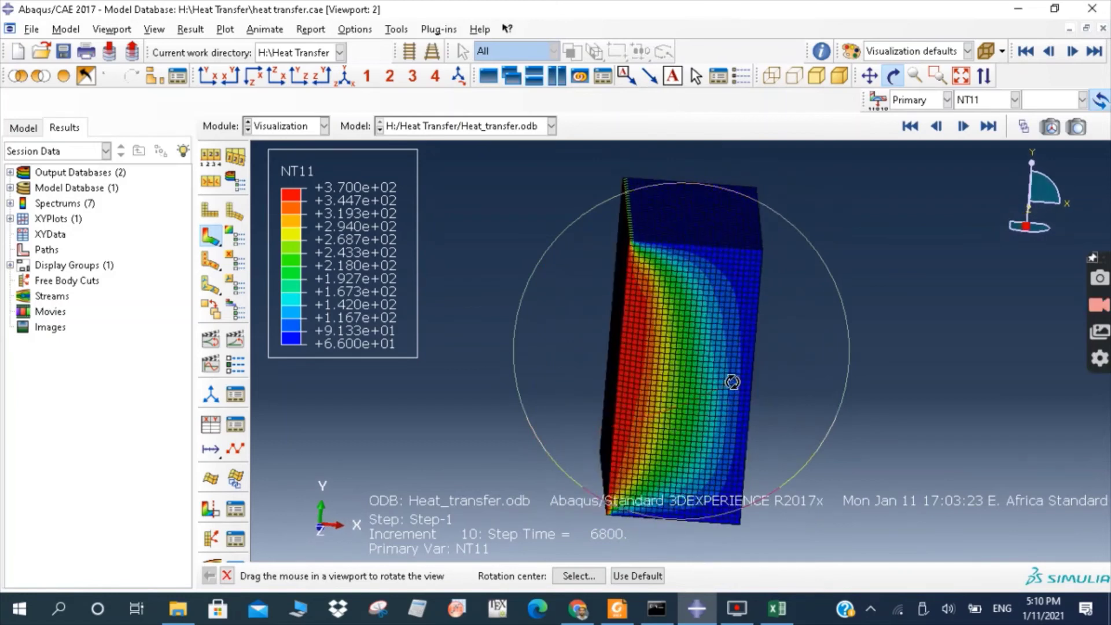
{"action": "left_click_drag", "start_coordinate": [642, 412], "coordinate": [638, 443]}
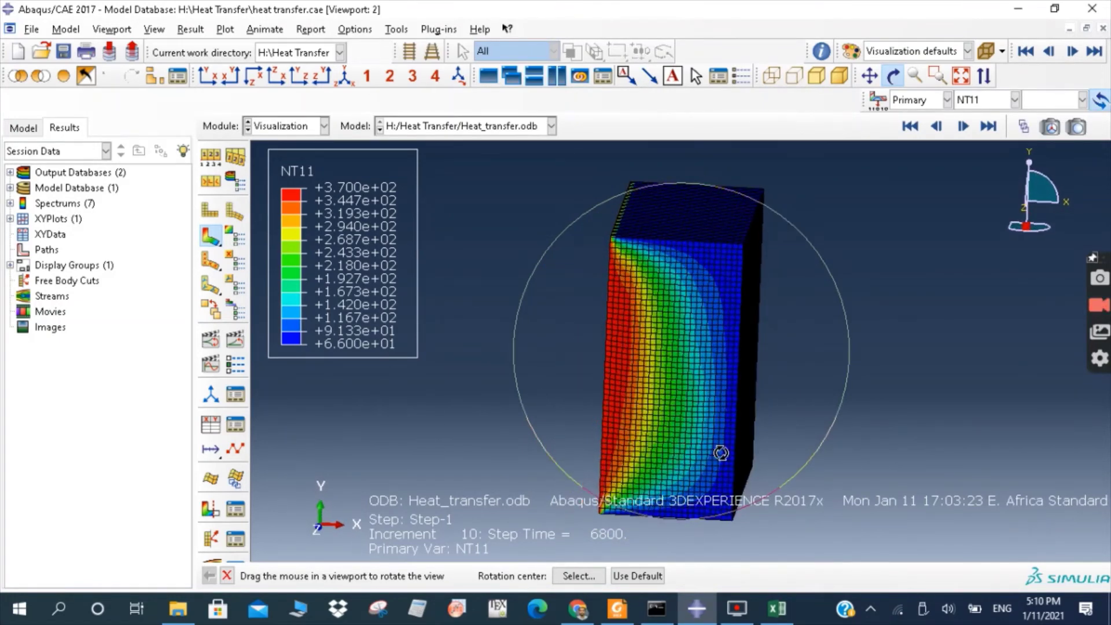
{"action": "left_click_drag", "start_coordinate": [701, 209], "coordinate": [691, 269]}
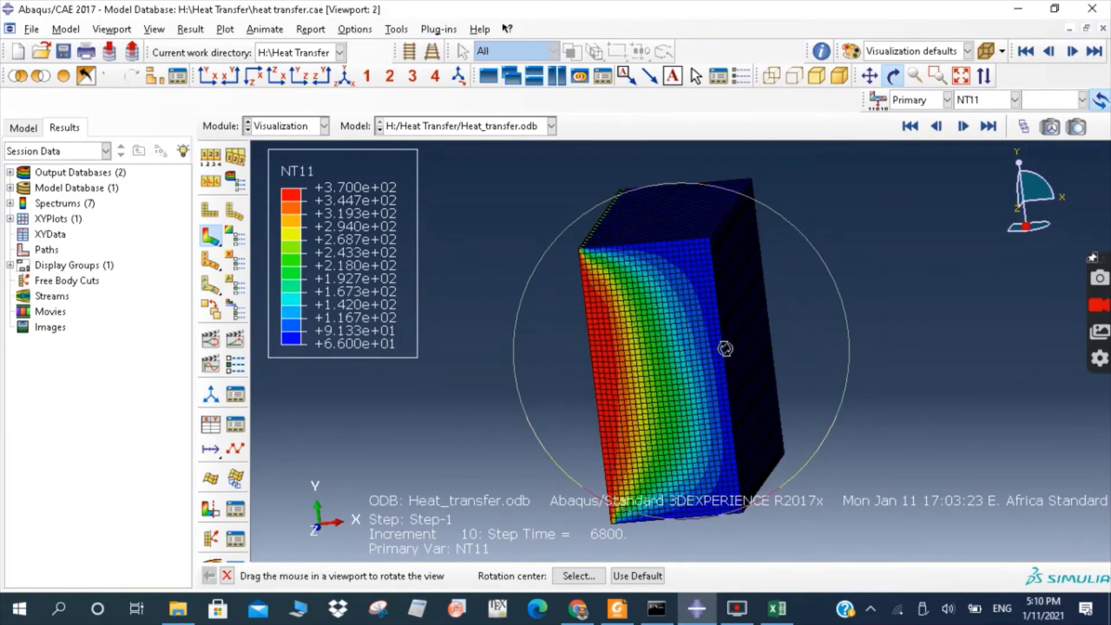
{"action": "left_click_drag", "start_coordinate": [725, 348], "coordinate": [683, 389]}
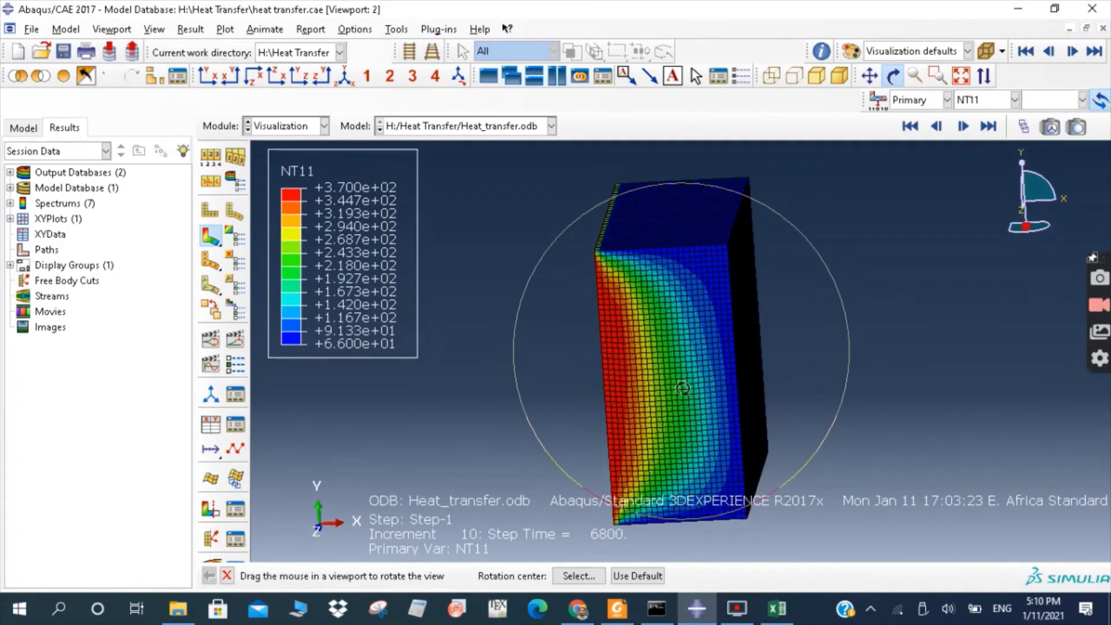
{"action": "left_click_drag", "start_coordinate": [697, 458], "coordinate": [660, 460]}
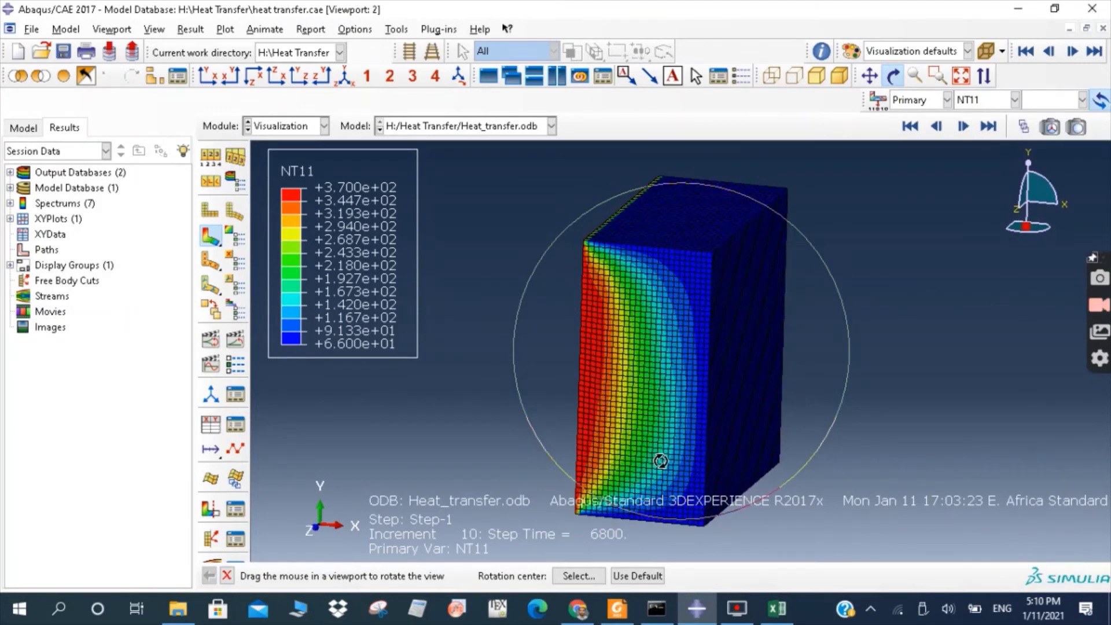
{"action": "left_click_drag", "start_coordinate": [639, 346], "coordinate": [707, 433]}
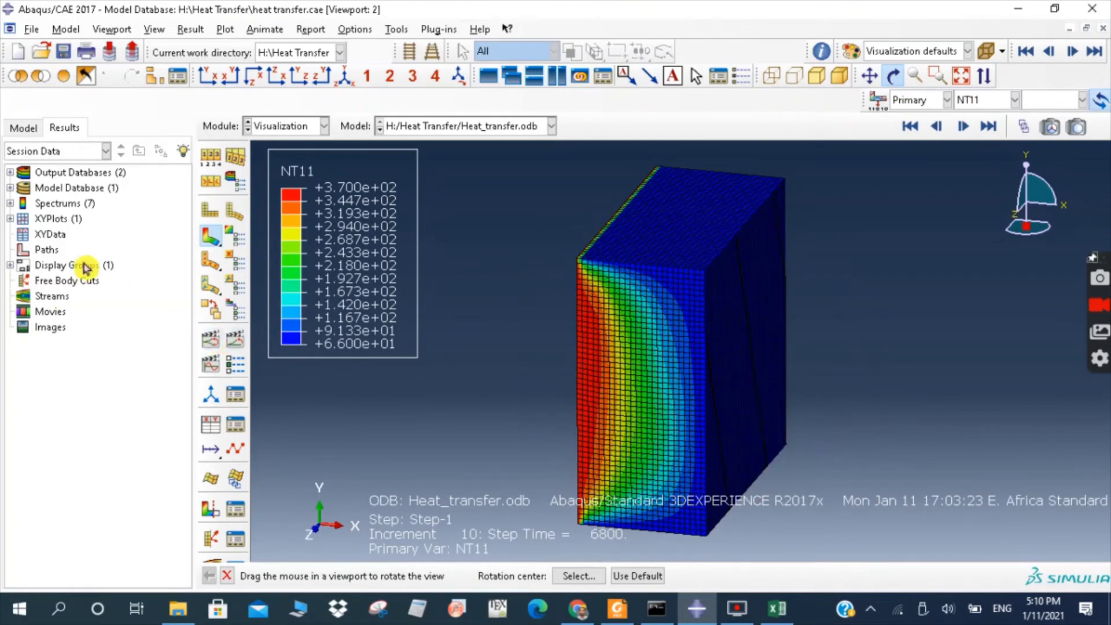
Create a node list path through one horizontal row of nodes across the wall's front face, from the hot edge to the cold edge
{"action": "right_click", "coordinate": [53, 257]}
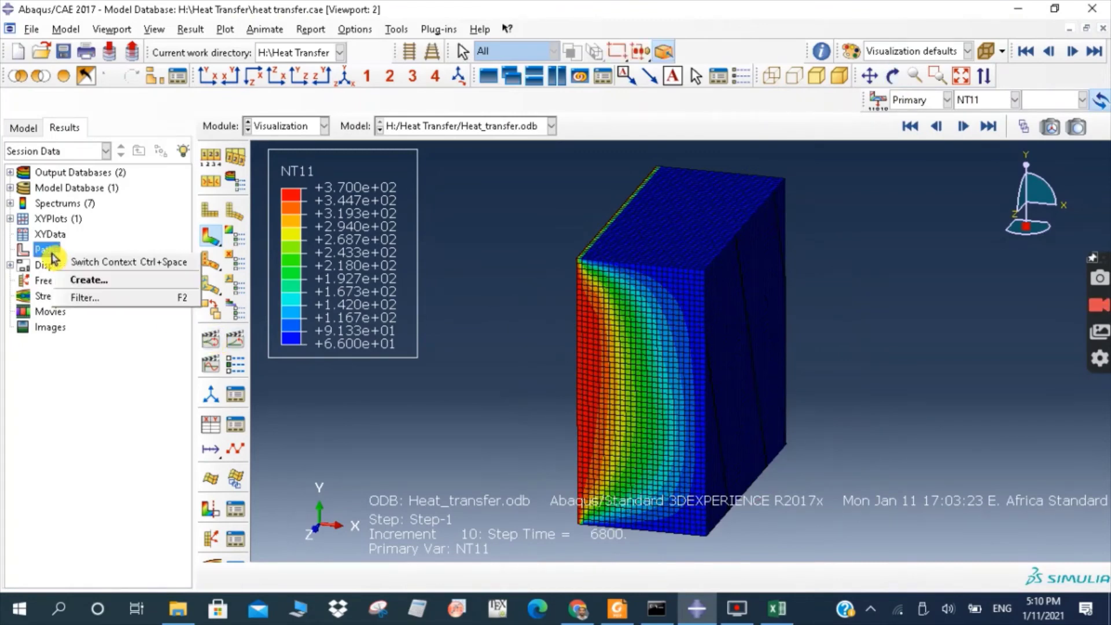
{"action": "left_click", "coordinate": [87, 277]}
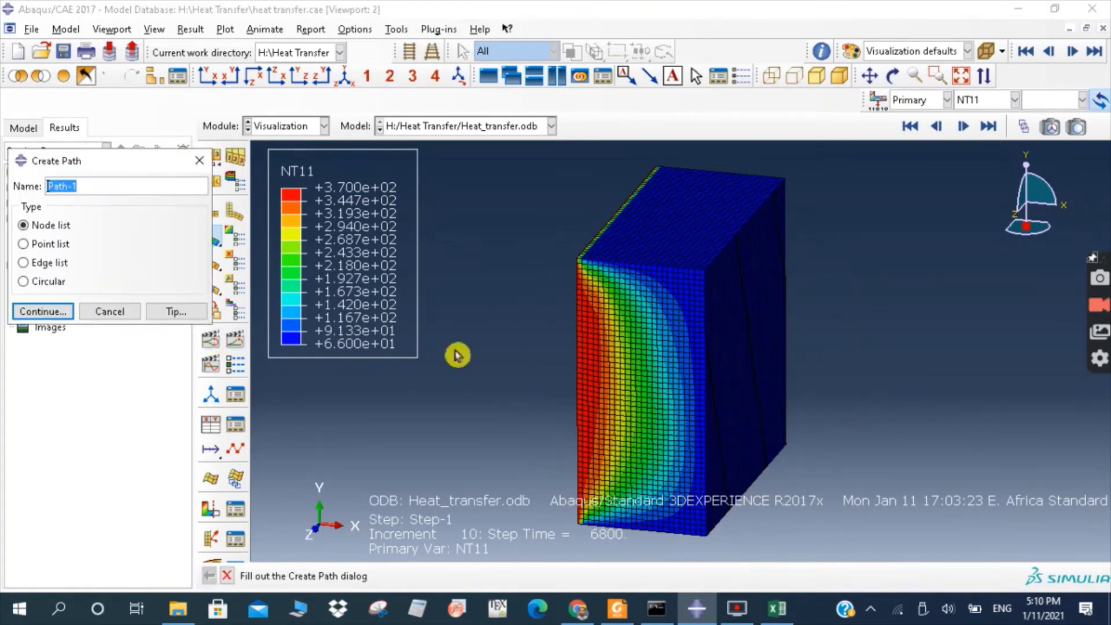
{"action": "left_click", "coordinate": [59, 310]}
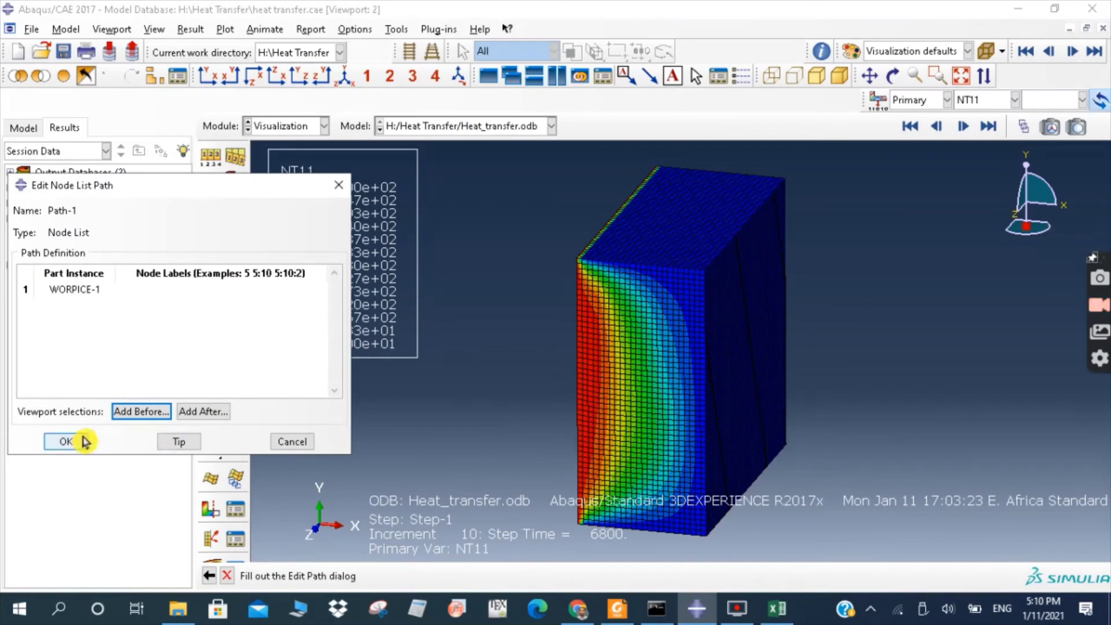
{"action": "left_click", "coordinate": [204, 412]}
{"action": "left_click", "coordinate": [695, 353]}
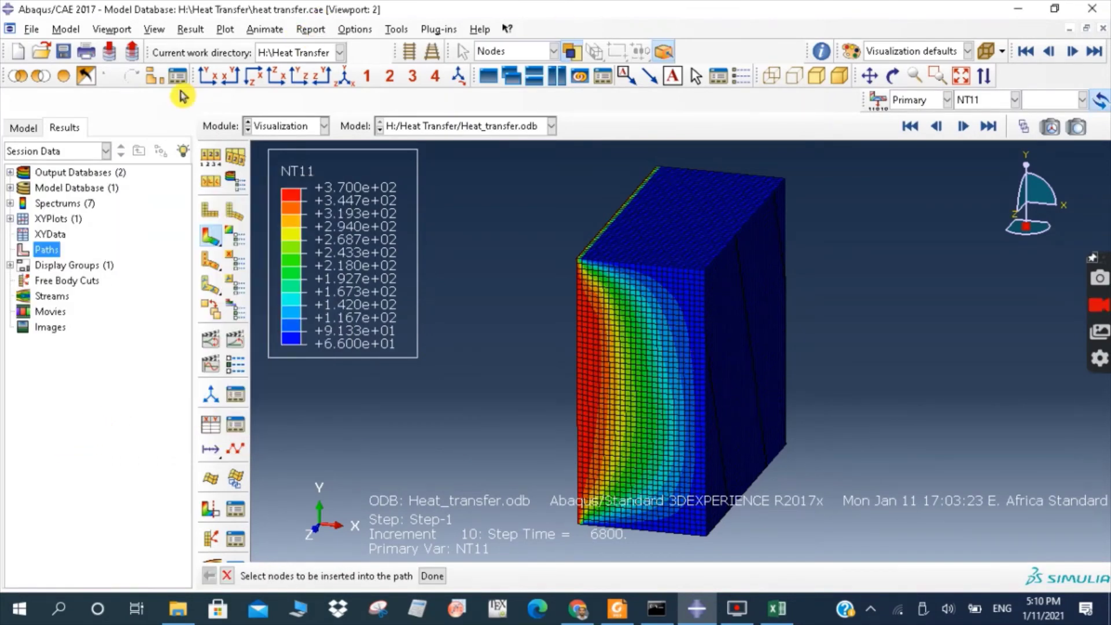
{"action": "left_click", "coordinate": [211, 82]}
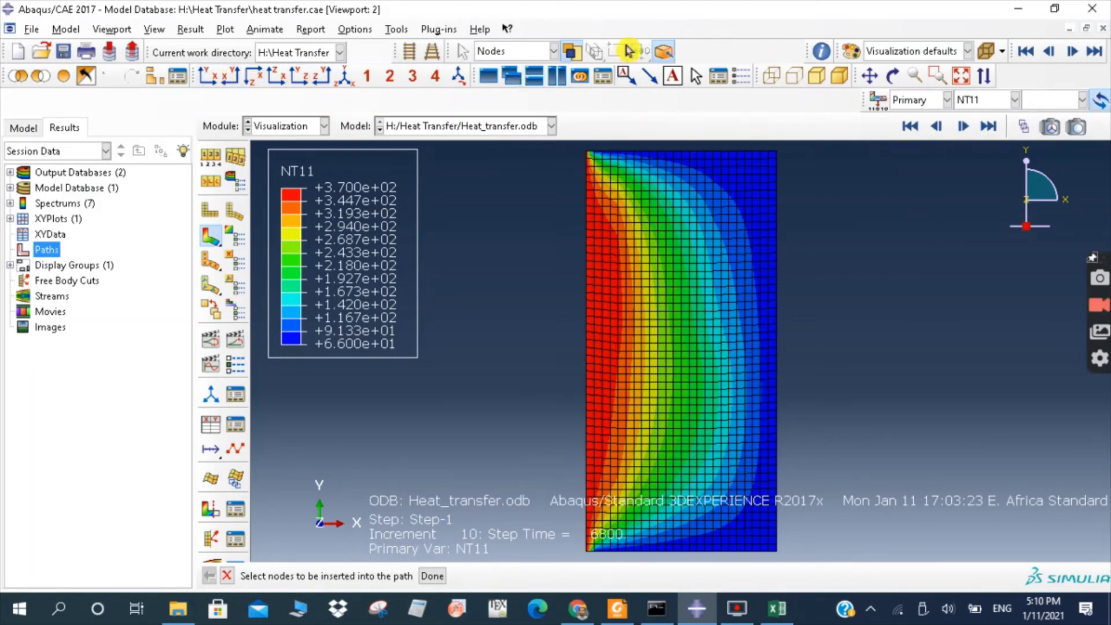
{"action": "left_click", "coordinate": [937, 76]}
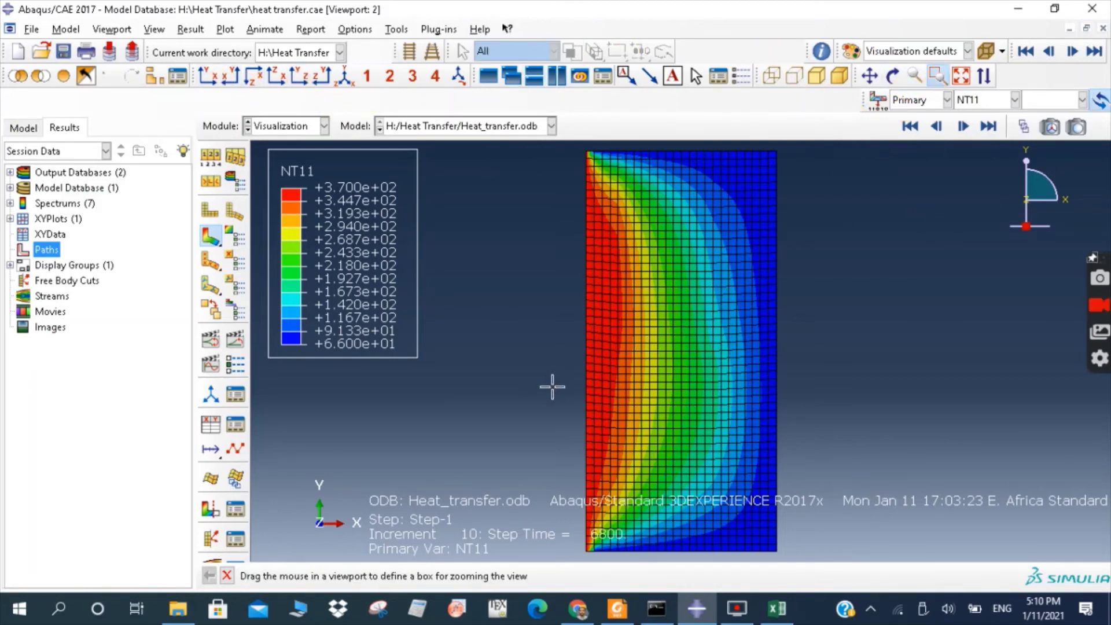
{"action": "left_click_drag", "start_coordinate": [552, 386], "coordinate": [799, 576]}
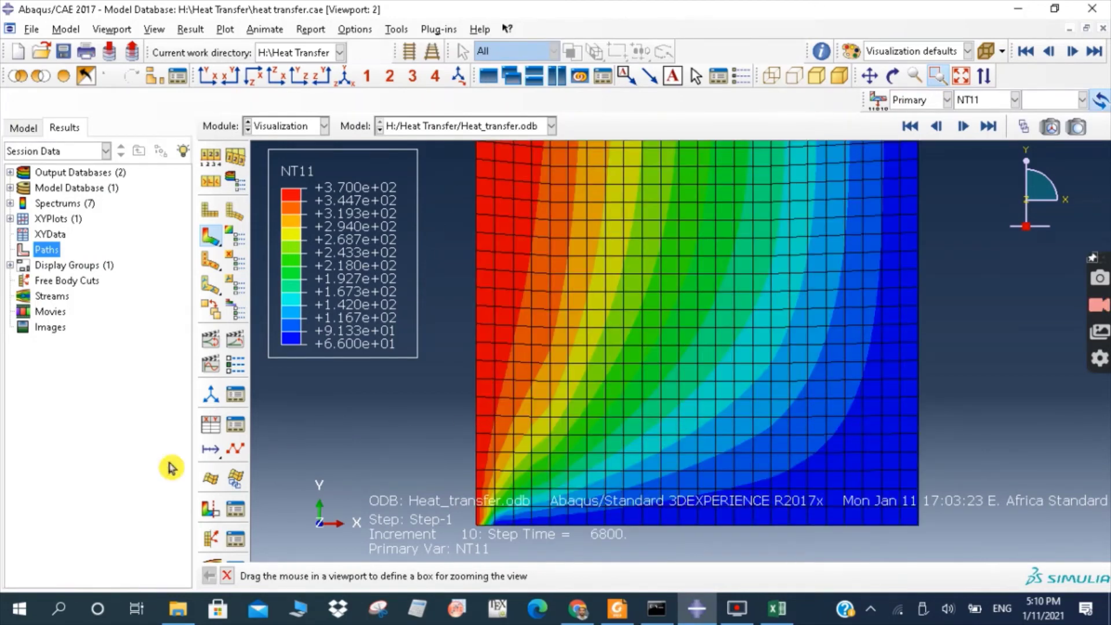
{"action": "left_click", "coordinate": [227, 576]}
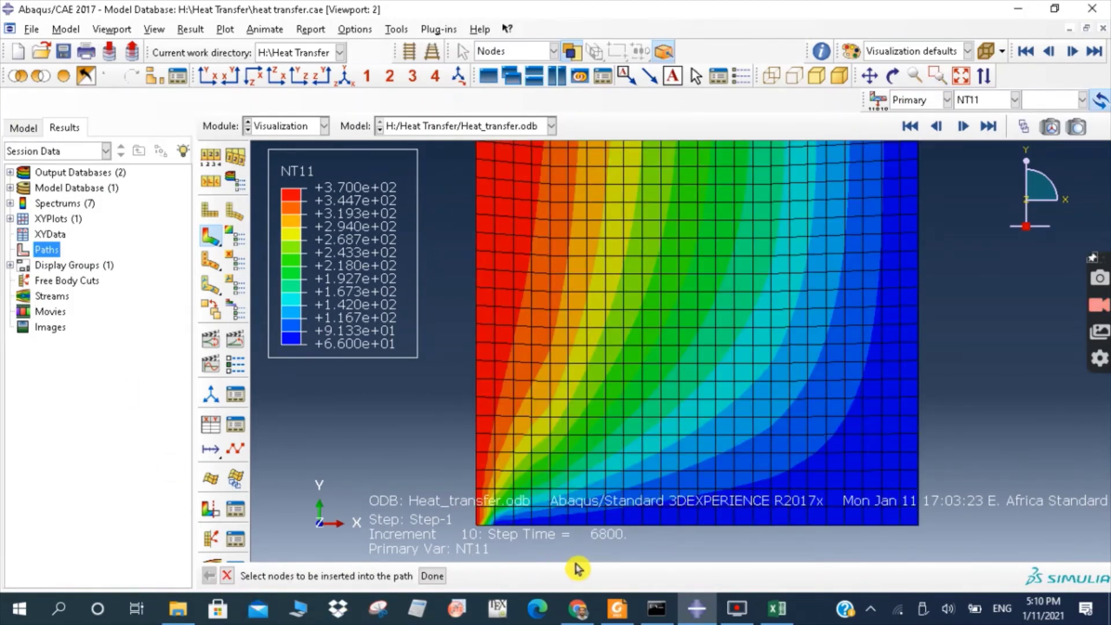
{"action": "left_click", "coordinate": [484, 291]}
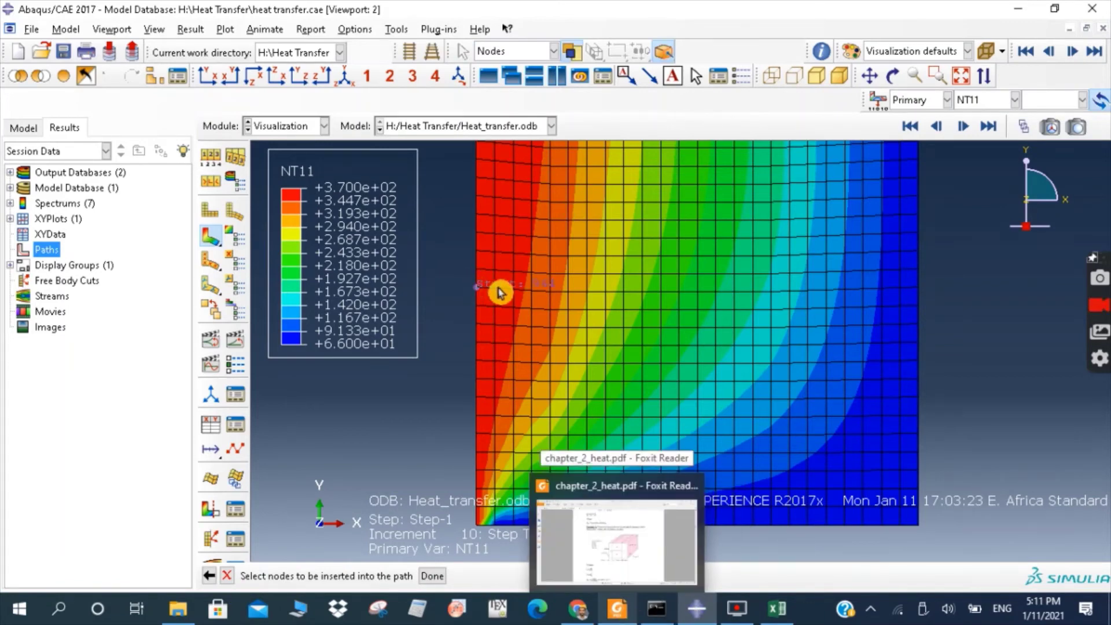
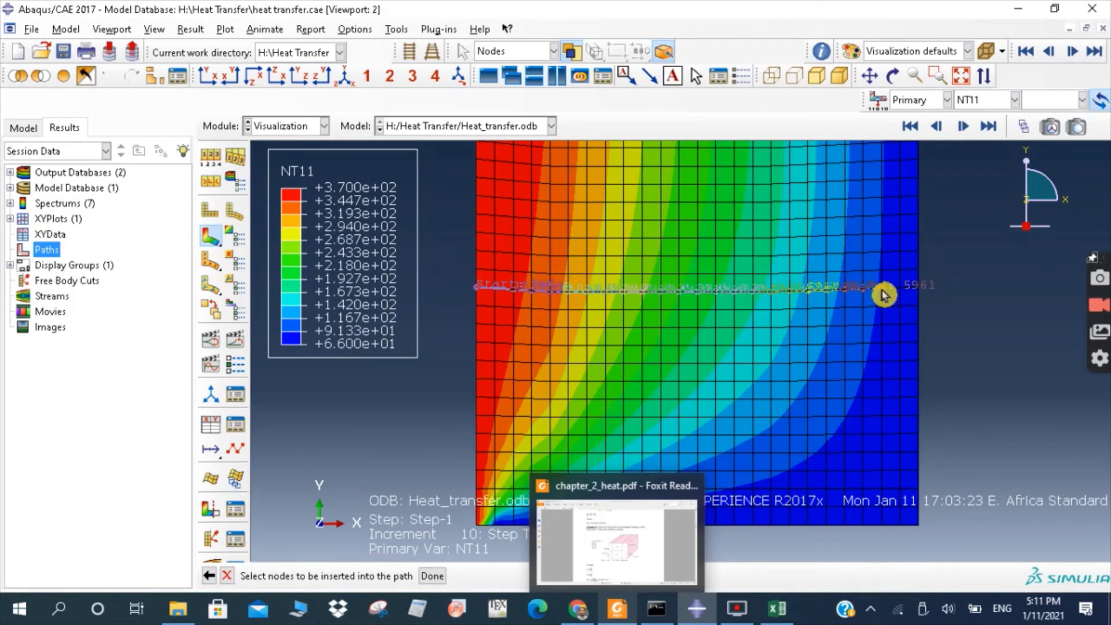
{"action": "left_click", "coordinate": [917, 287]}
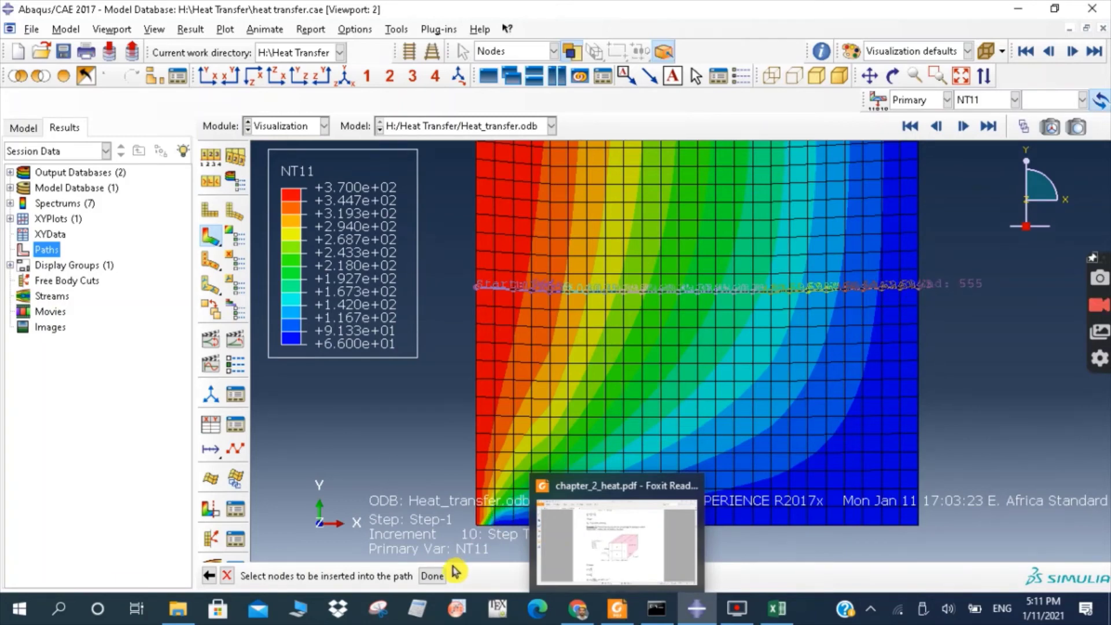
{"action": "left_click", "coordinate": [434, 577]}
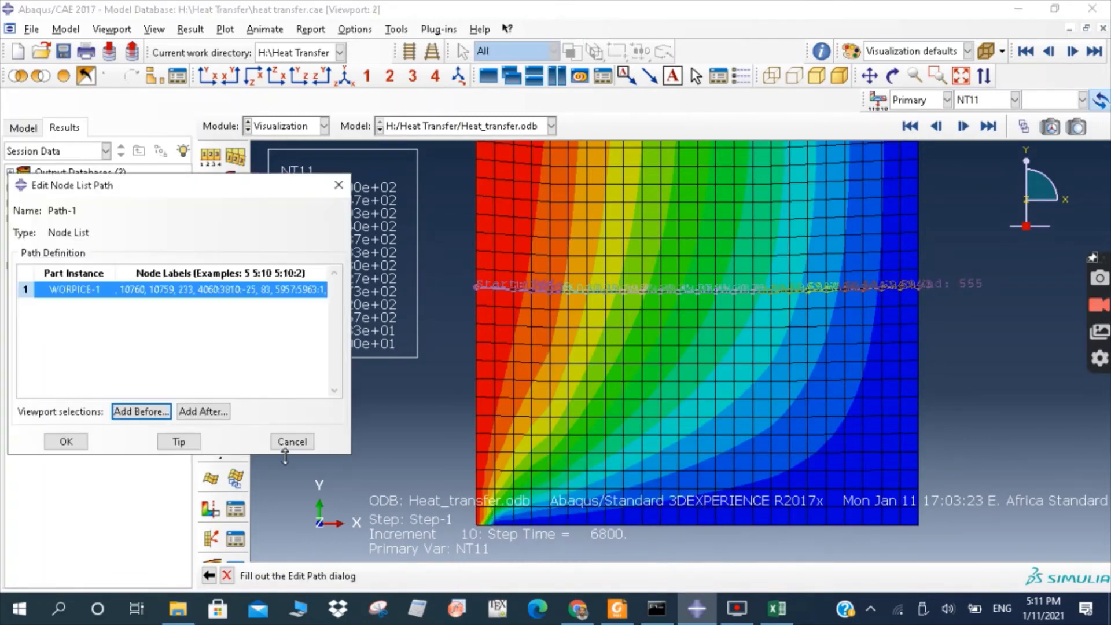
{"action": "left_click", "coordinate": [67, 441]}
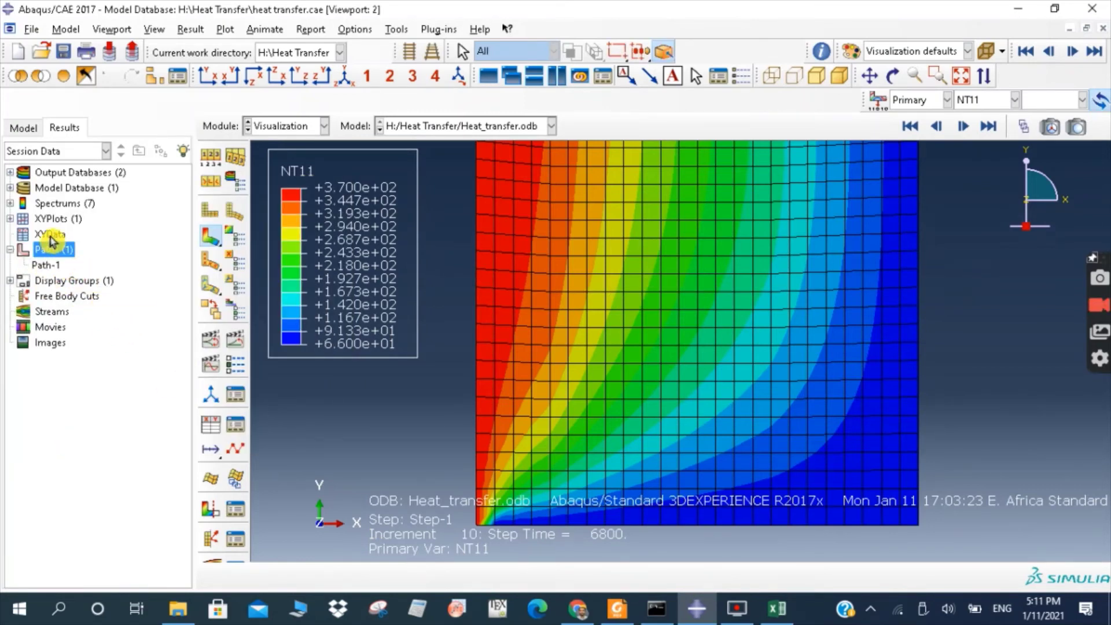
Create XY data from Path-1 and plot the NT11 temperature against true distance along the path
{"action": "left_click", "coordinate": [51, 235]}
{"action": "right_click", "coordinate": [51, 235]}
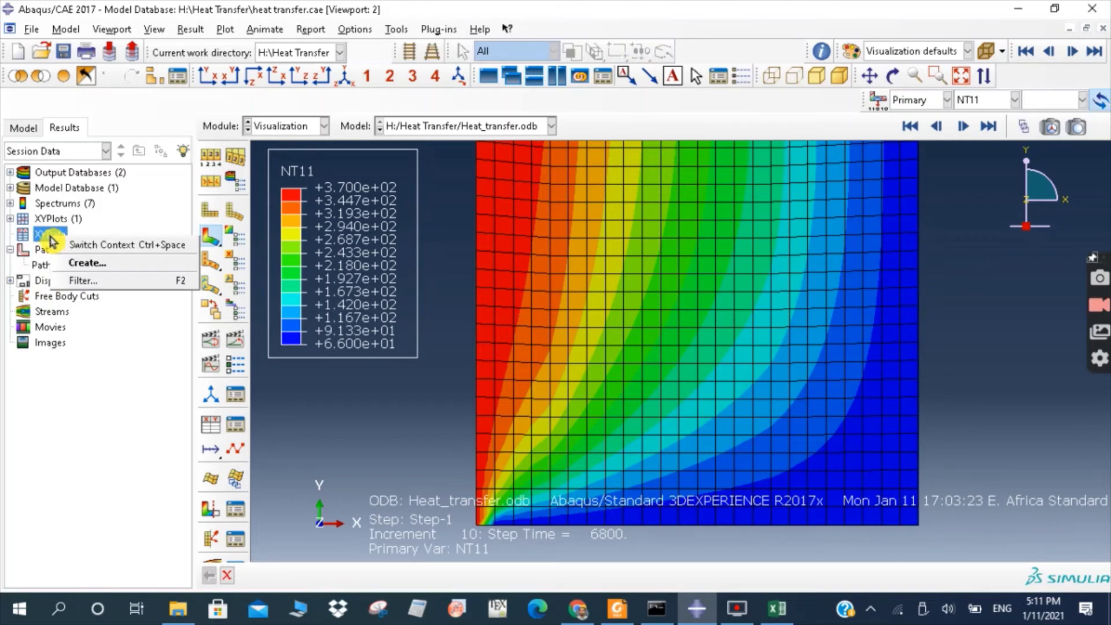
{"action": "left_click", "coordinate": [87, 264]}
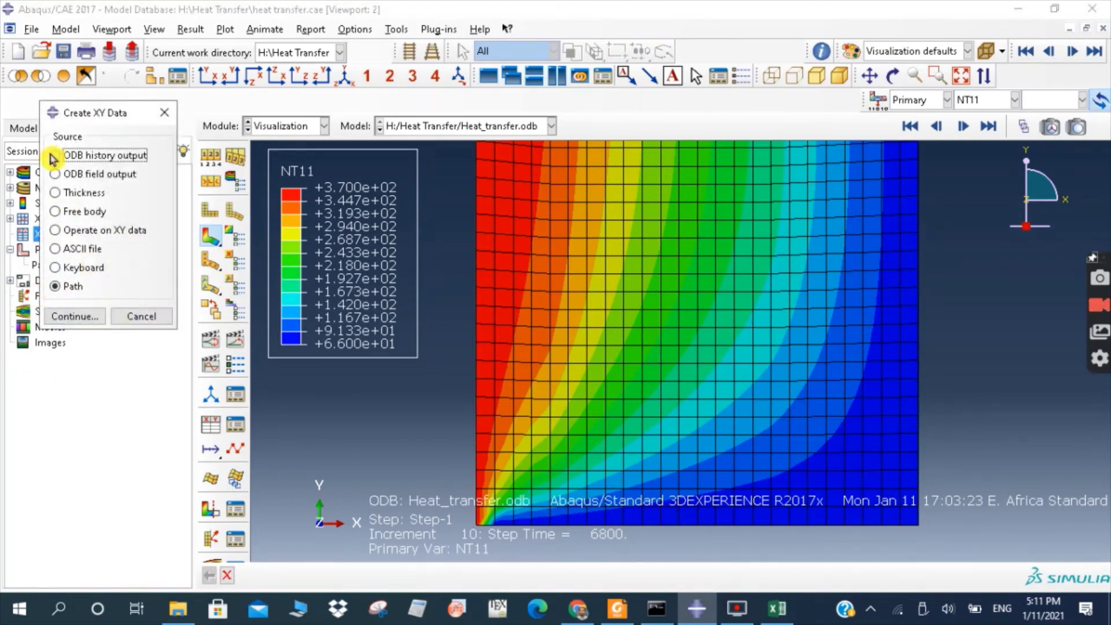
{"action": "left_click", "coordinate": [74, 312]}
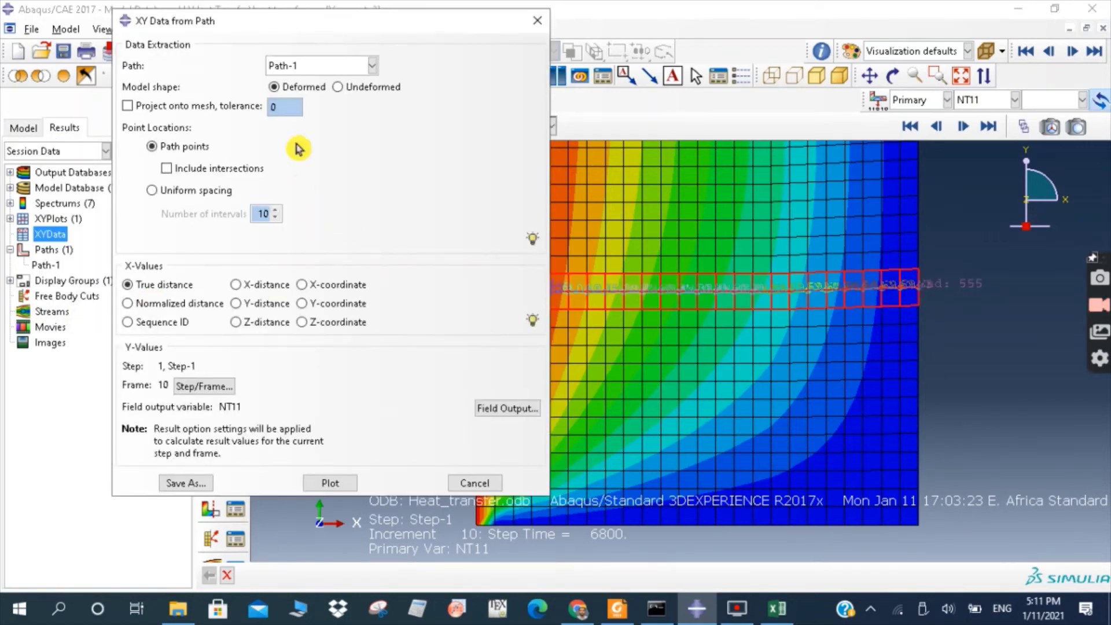
{"action": "left_click", "coordinate": [347, 65]}
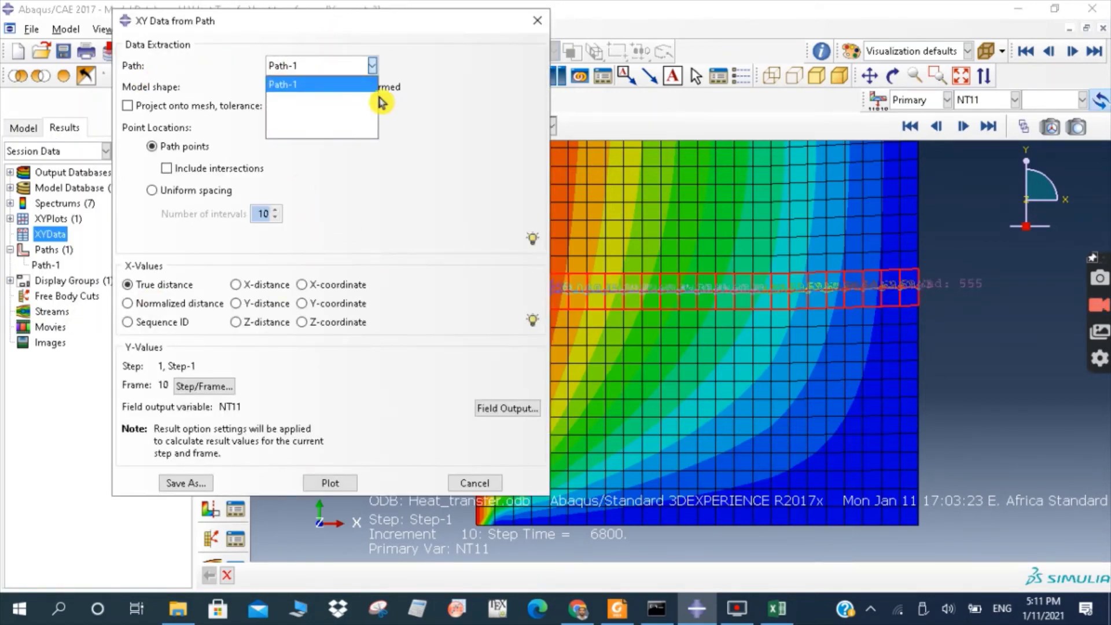
{"action": "left_click", "coordinate": [294, 84]}
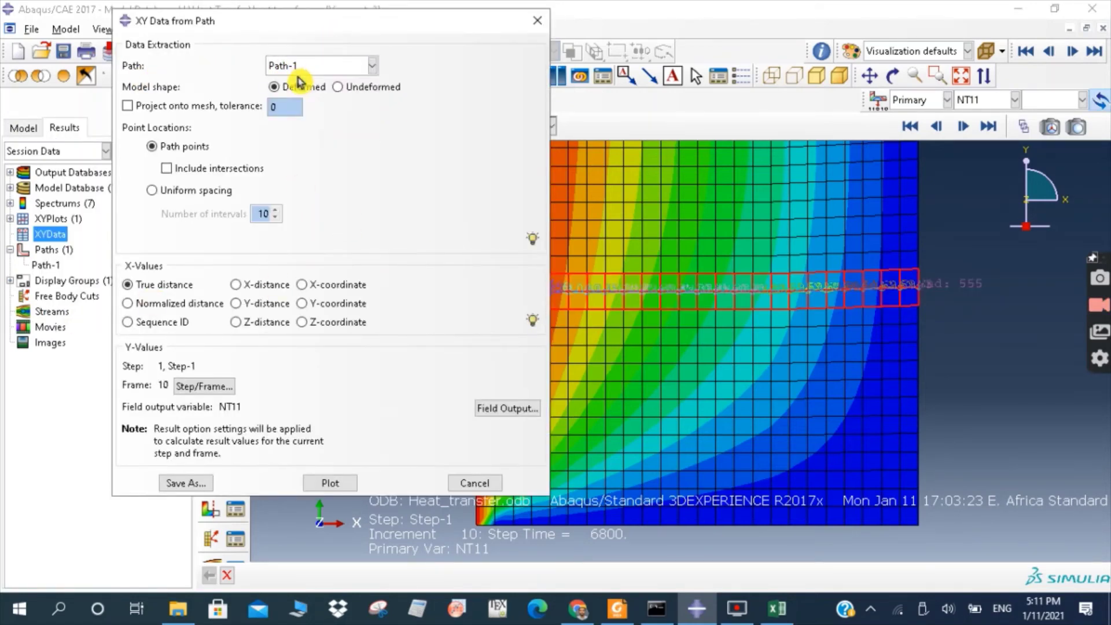
{"action": "left_click", "coordinate": [332, 487]}
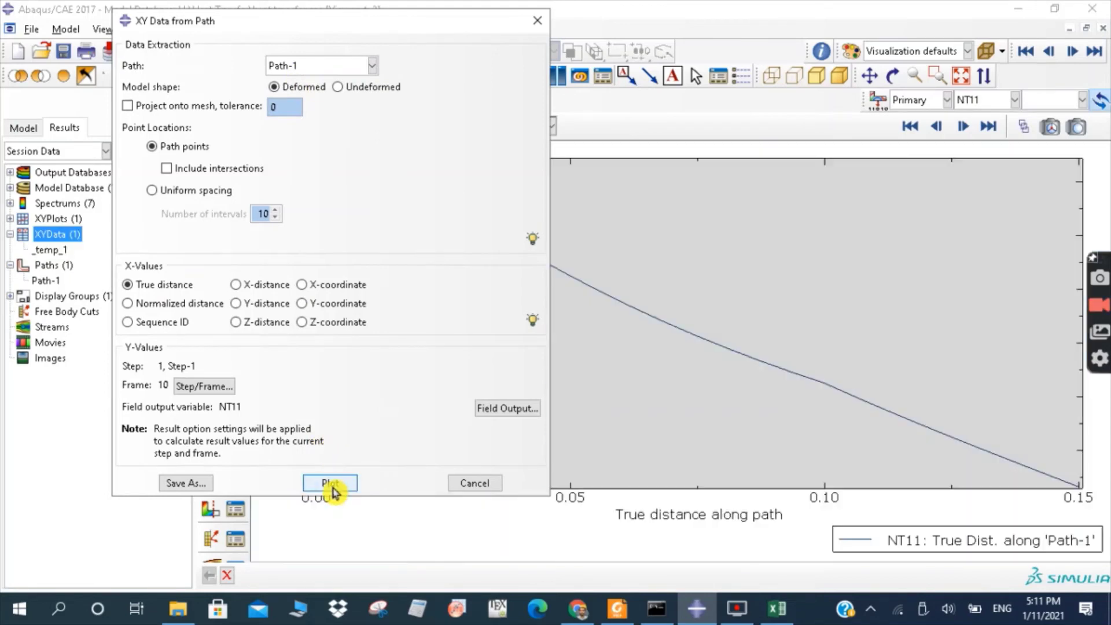
{"action": "left_click", "coordinate": [537, 27]}
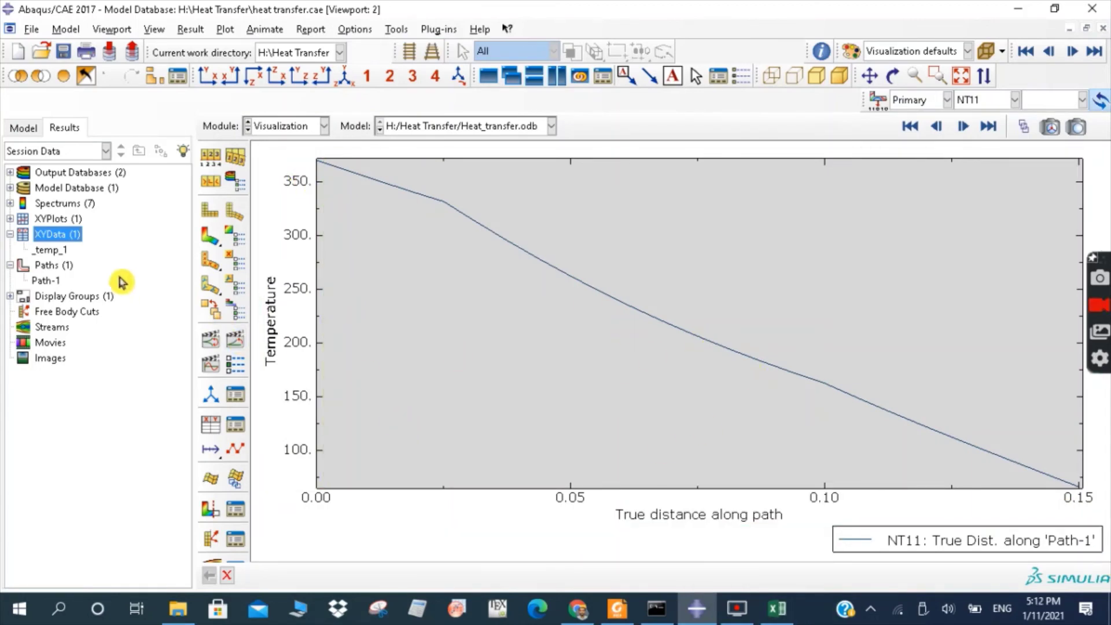
Open the _temp_1 XY data for editing and copy all 24 rows of X and Y values
{"action": "left_click", "coordinate": [58, 251]}
{"action": "right_click", "coordinate": [60, 254]}
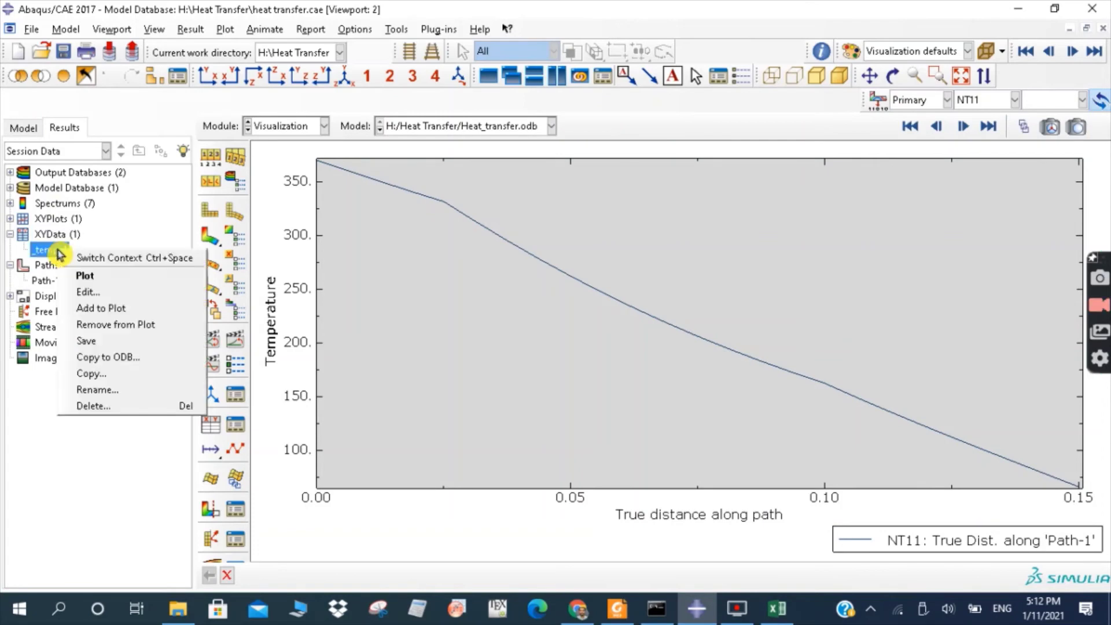
{"action": "left_click", "coordinate": [111, 298]}
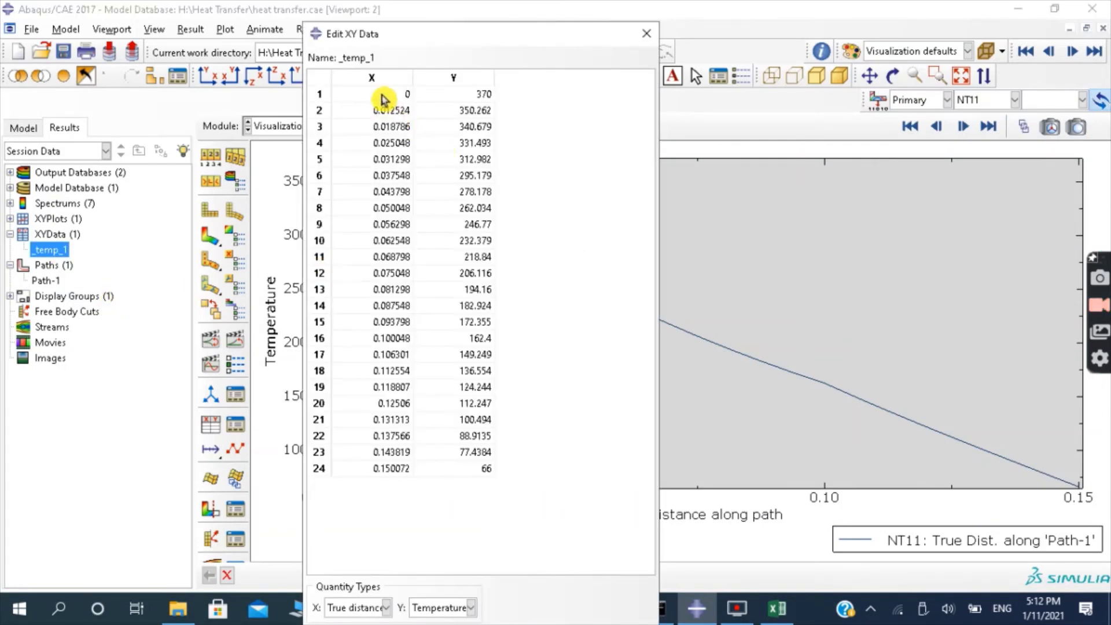
{"action": "left_click_drag", "start_coordinate": [383, 94], "coordinate": [458, 488]}
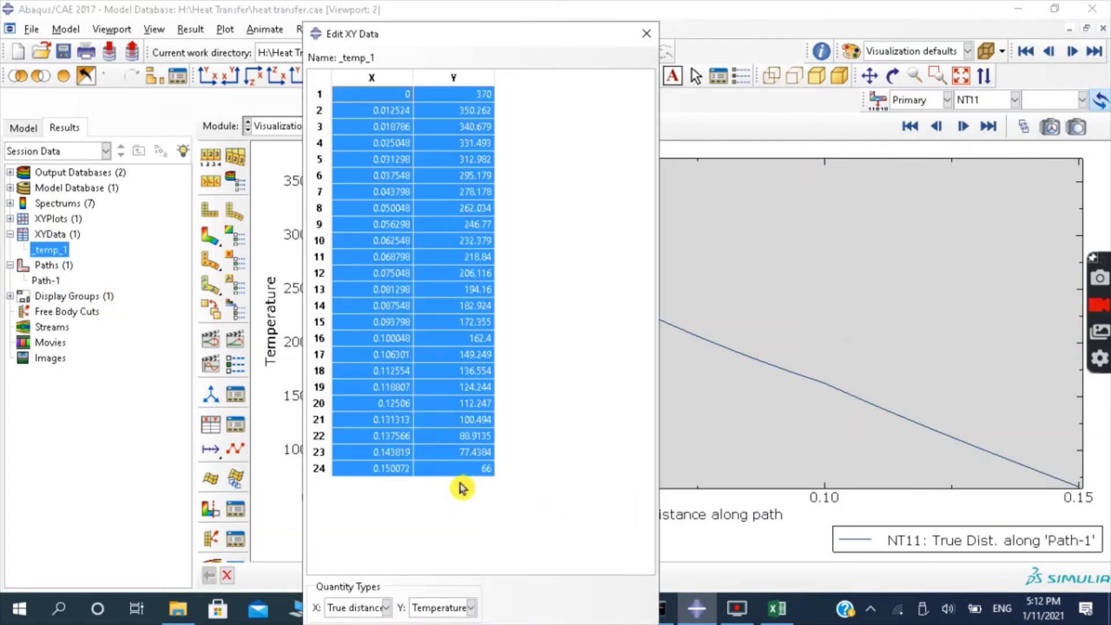
{"action": "right_click", "coordinate": [407, 102]}
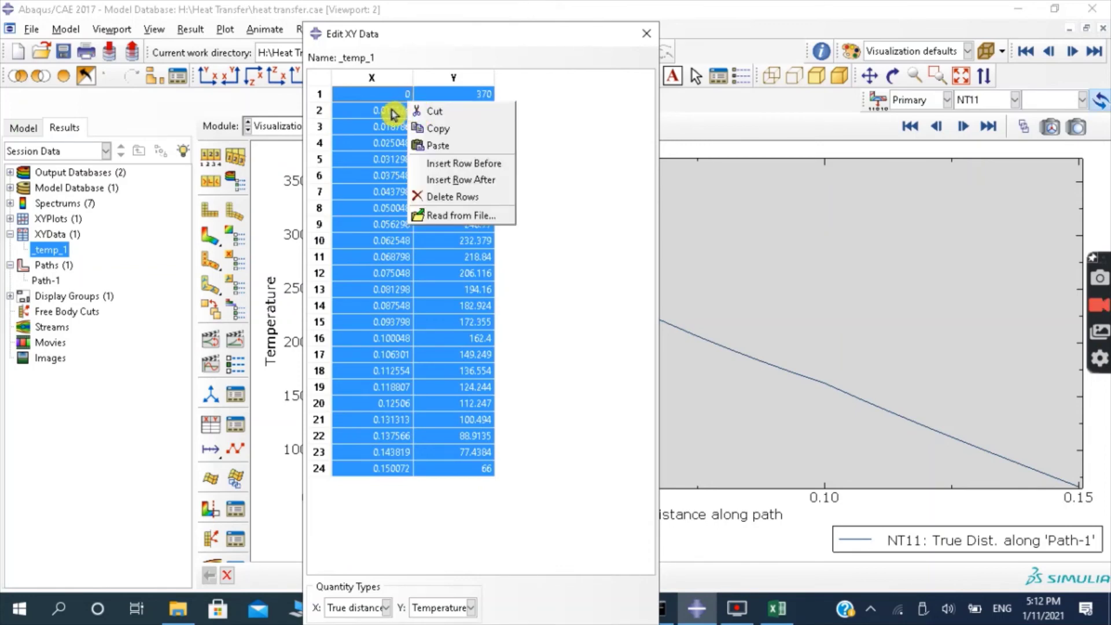
{"action": "left_click", "coordinate": [391, 110]}
{"action": "right_click", "coordinate": [391, 112]}
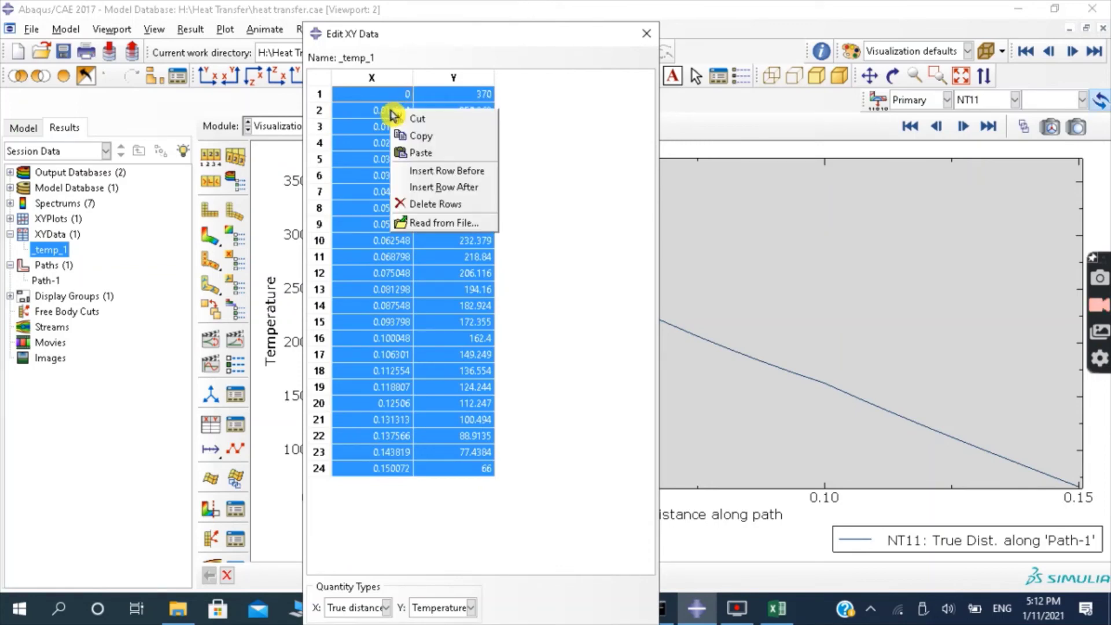
{"action": "left_click", "coordinate": [424, 137]}
Switch to Excel and paste the copied X and Y values into Sheet2 starting at cell B3
{"action": "left_click", "coordinate": [777, 608]}
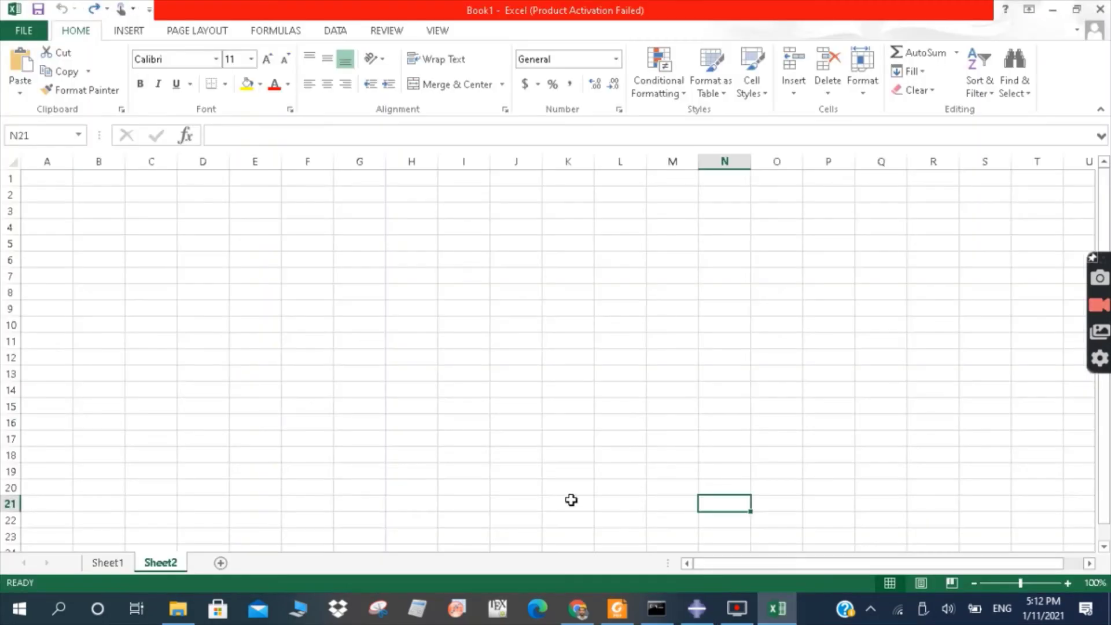
{"action": "left_click", "coordinate": [112, 212]}
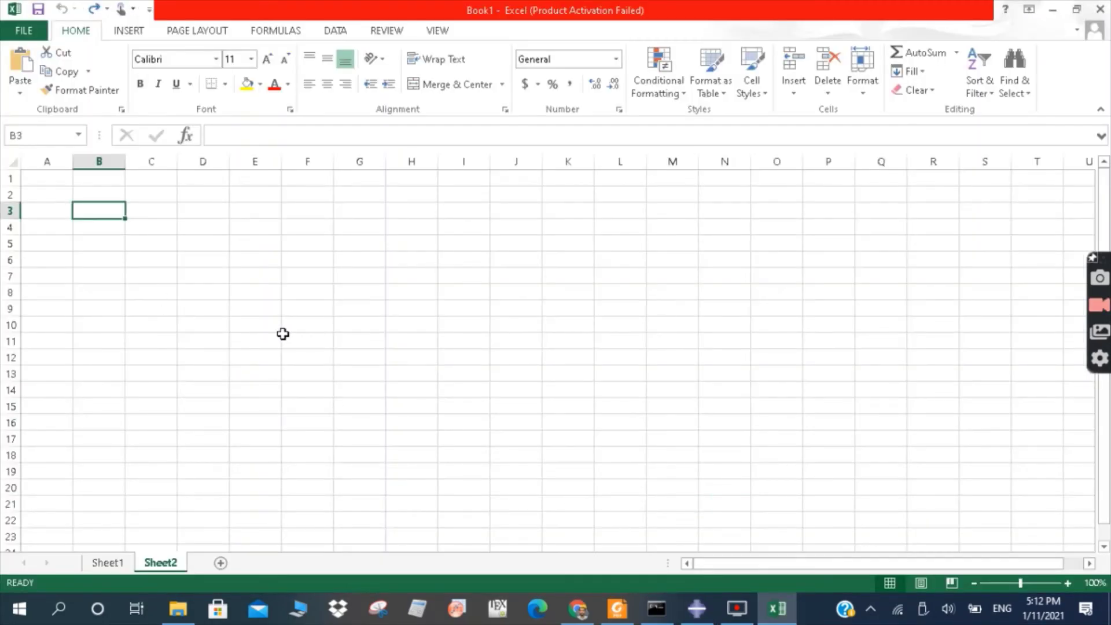
{"action": "left_click", "coordinate": [110, 194]}
Return to Abaqus/CAE, close the XY data editor and display the NT11 temperature contours on the deformed wall
{"action": "left_click", "coordinate": [617, 607]}
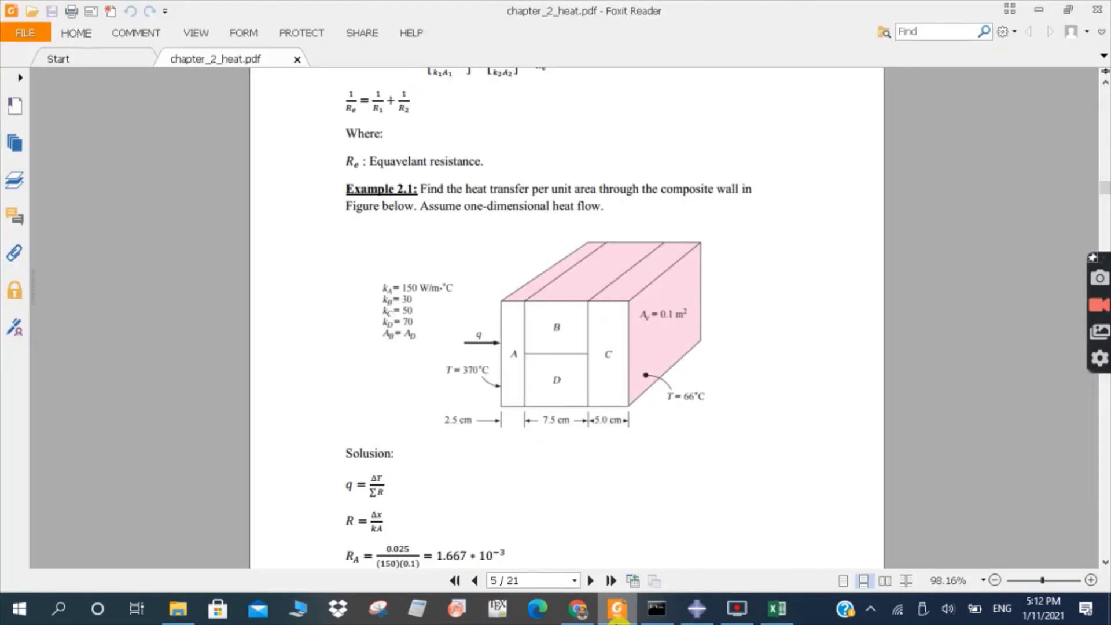
{"action": "left_click", "coordinate": [705, 610]}
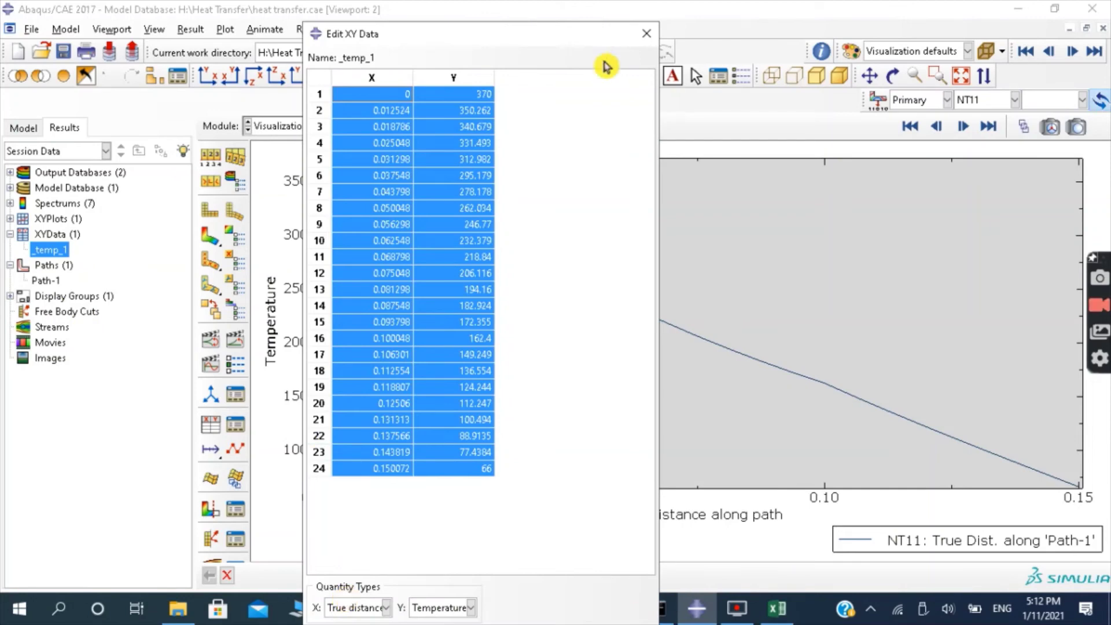
{"action": "left_click", "coordinate": [645, 33]}
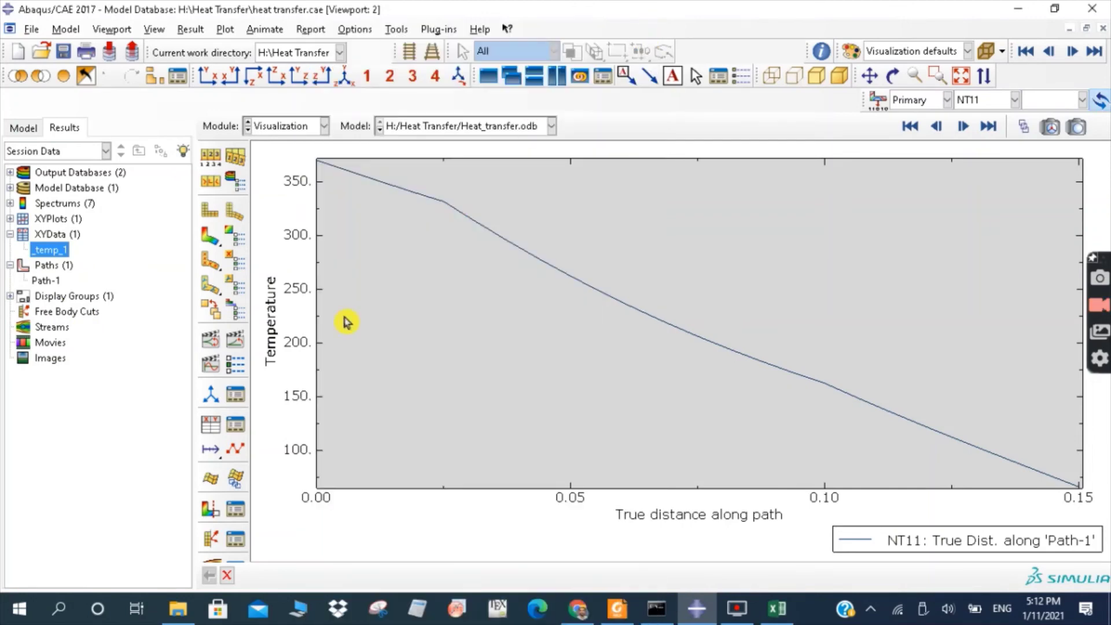
{"action": "left_click", "coordinate": [209, 242]}
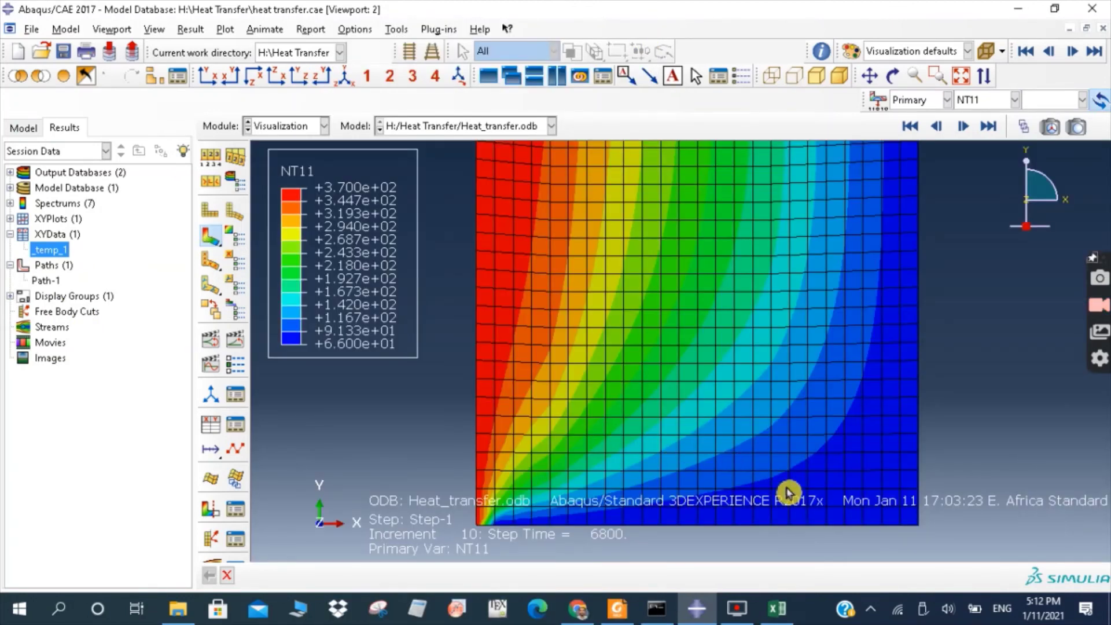
Consult the layer letters in the PDF's Example 2.1 figure and enter ADC as the heading in Excel cell B2
{"action": "left_click", "coordinate": [616, 607]}
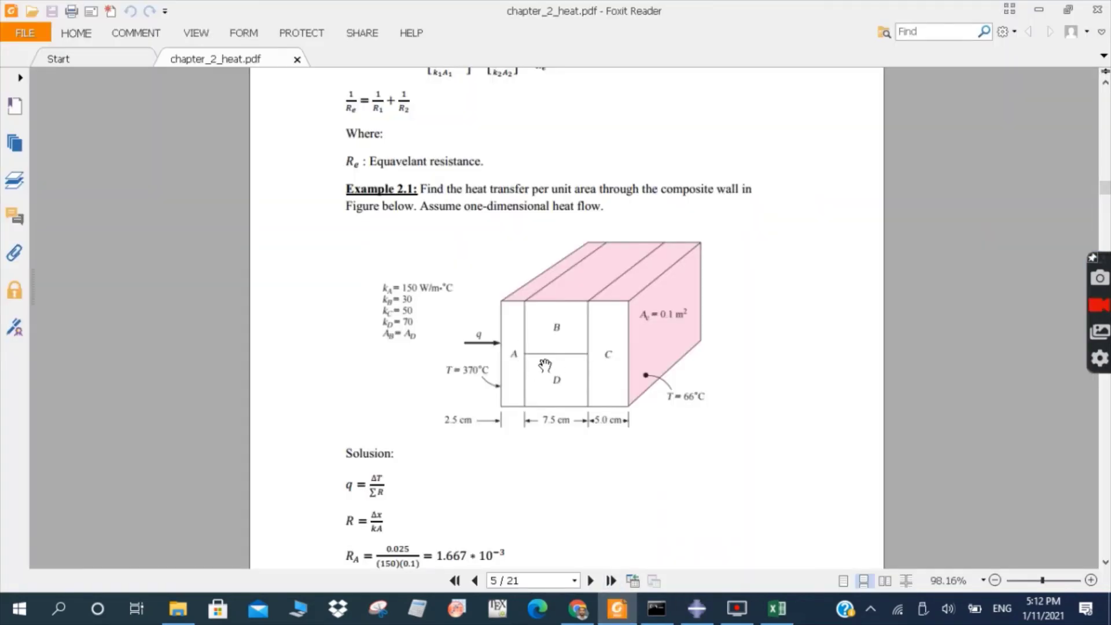
{"action": "left_click", "coordinate": [777, 607]}
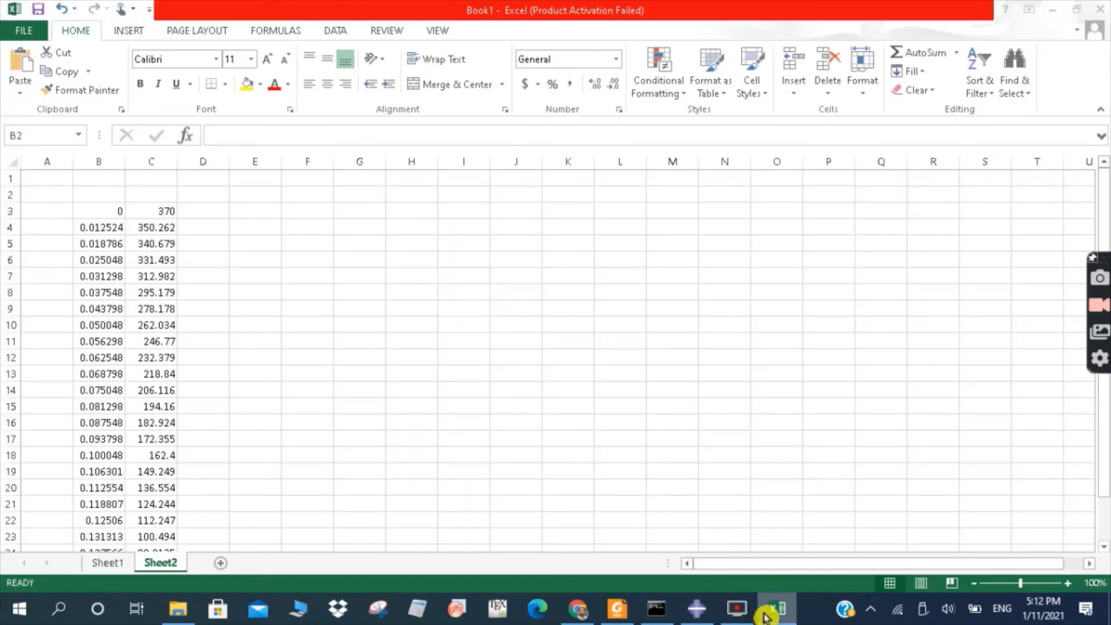
{"action": "type", "text": "ADC"}
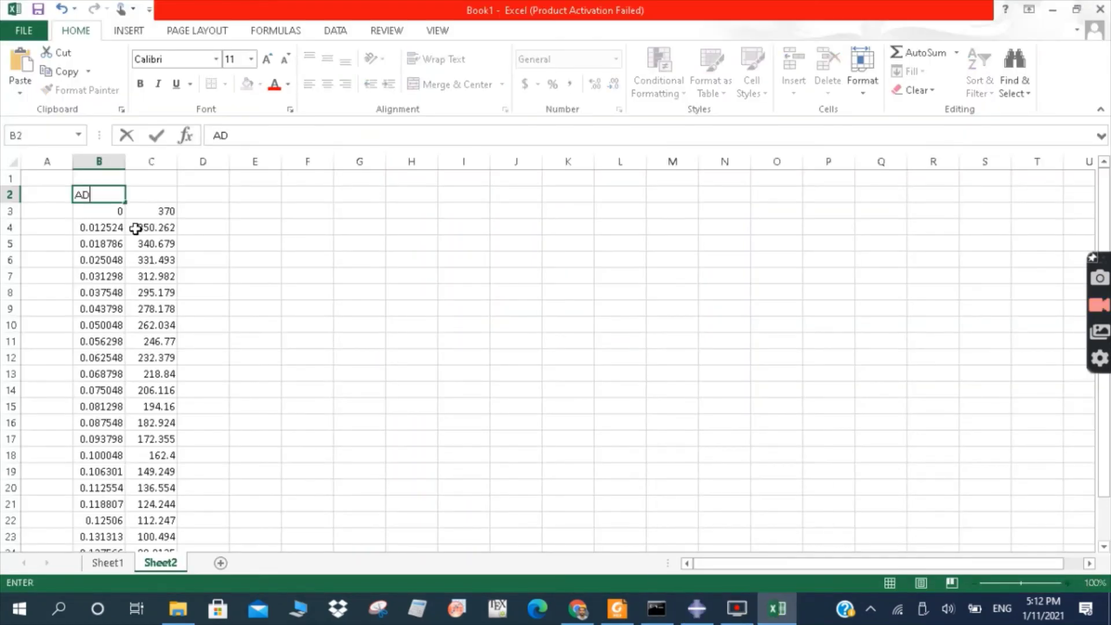
{"action": "left_click", "coordinate": [259, 191]}
Switch to Abaqus/CAE and create a second node list path along a horizontal row of nodes in the wall's upper half, from hot to cold edge
{"action": "left_click", "coordinate": [698, 609]}
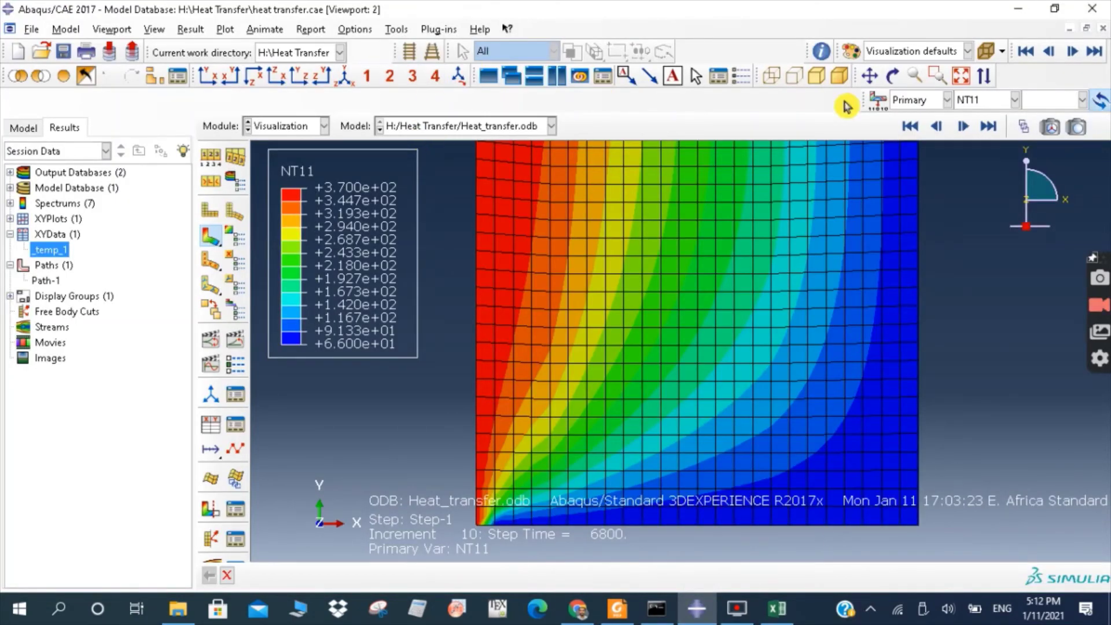
{"action": "left_click", "coordinate": [936, 76]}
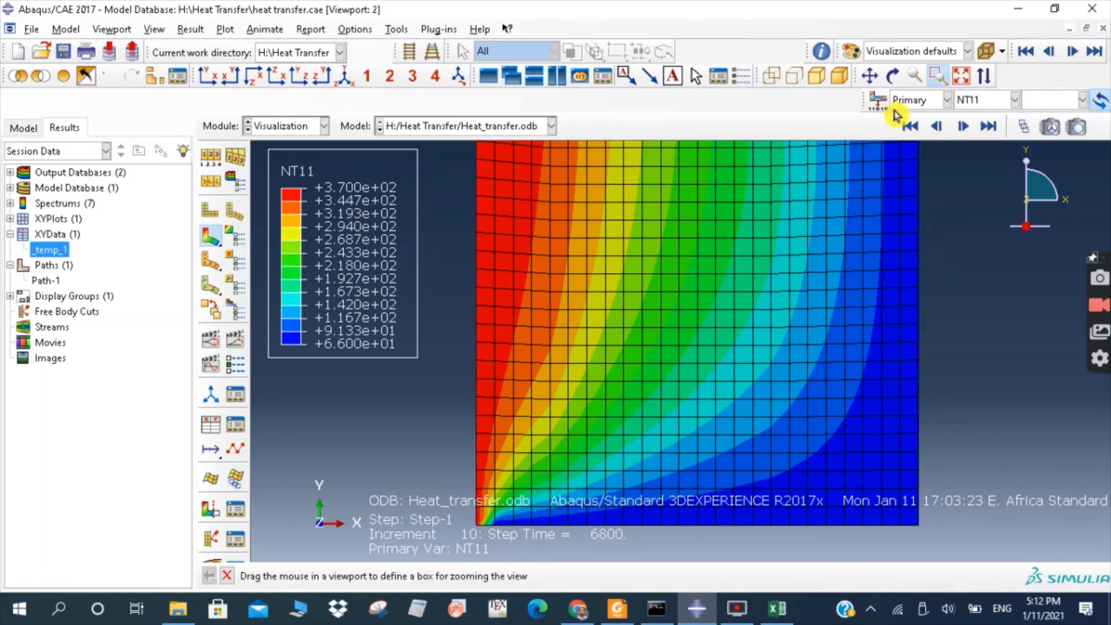
{"action": "left_click", "coordinate": [966, 78]}
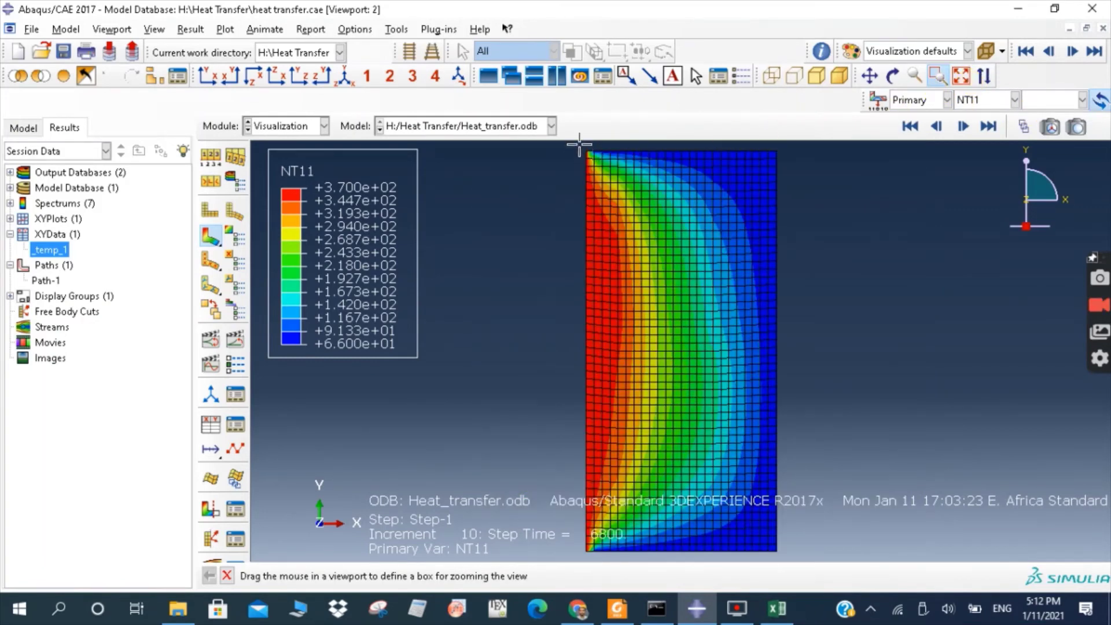
{"action": "left_click_drag", "start_coordinate": [677, 207], "coordinate": [813, 299]}
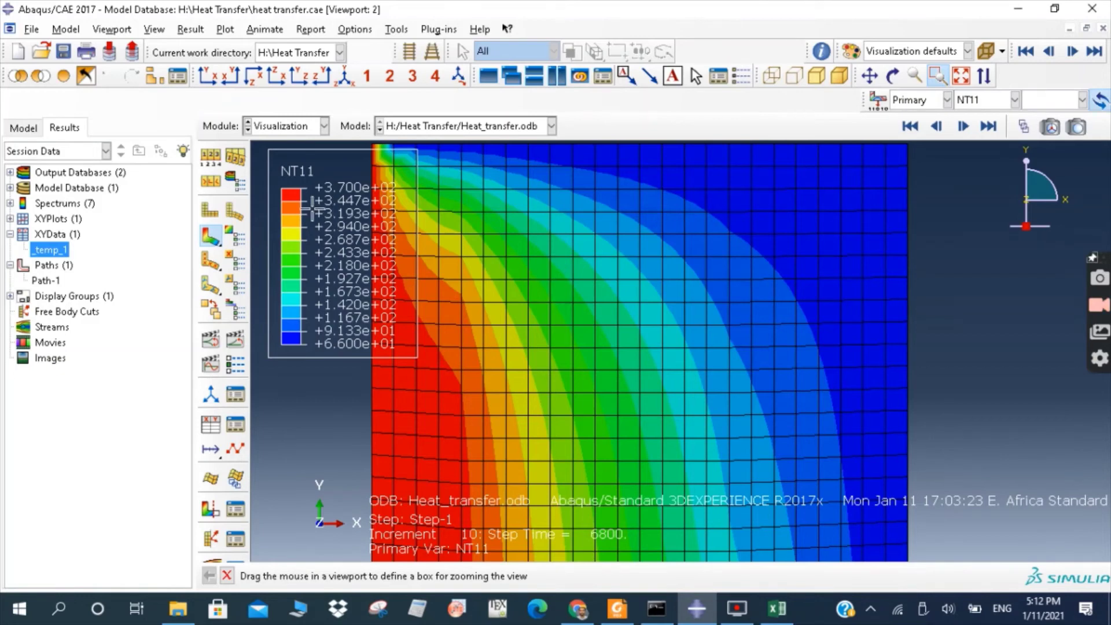
{"action": "left_click", "coordinate": [46, 267]}
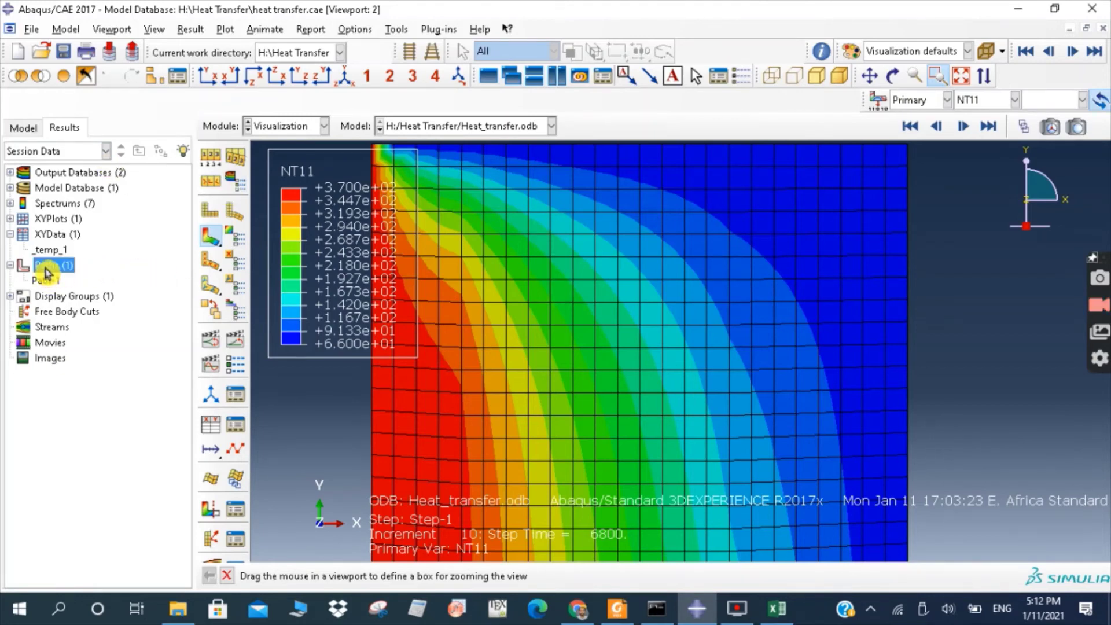
{"action": "right_click", "coordinate": [46, 271]}
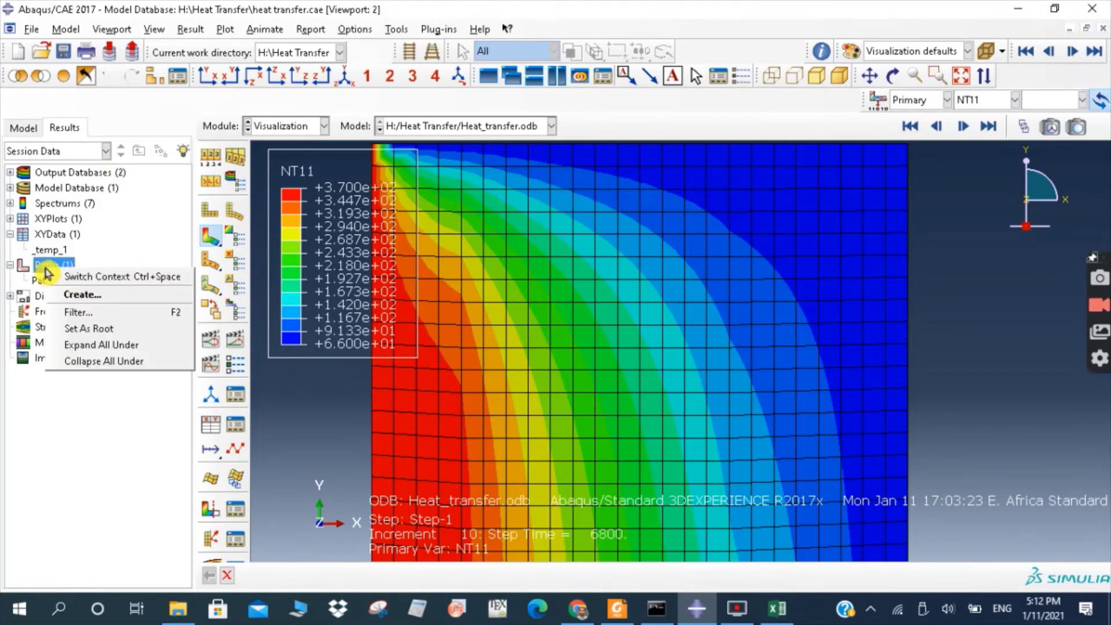
{"action": "left_click", "coordinate": [80, 297]}
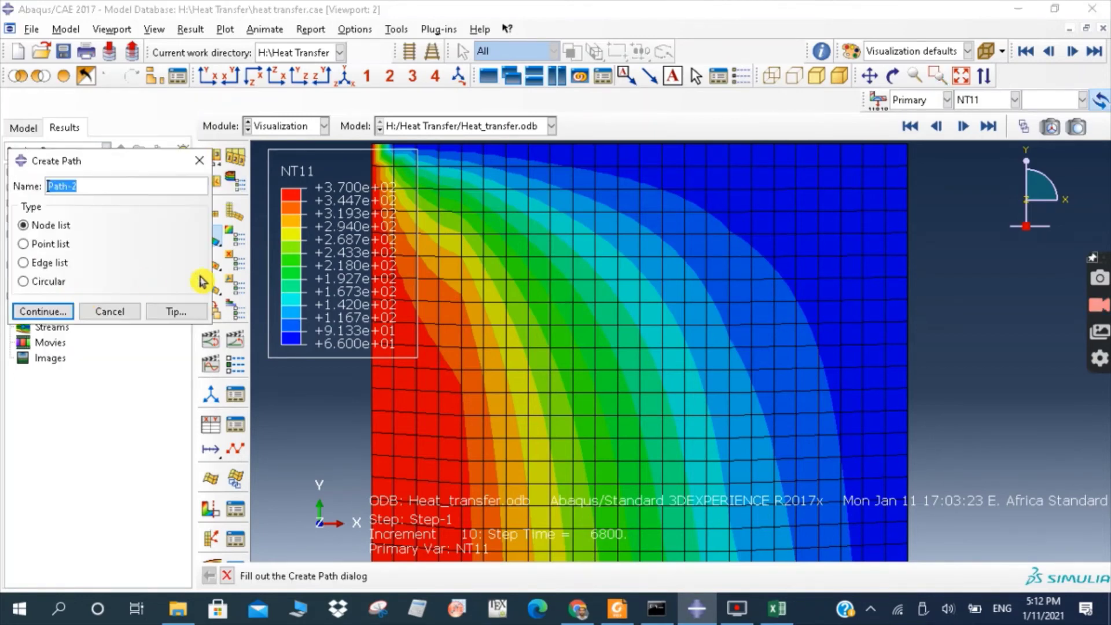
{"action": "left_click", "coordinate": [58, 312]}
{"action": "left_click", "coordinate": [191, 416]}
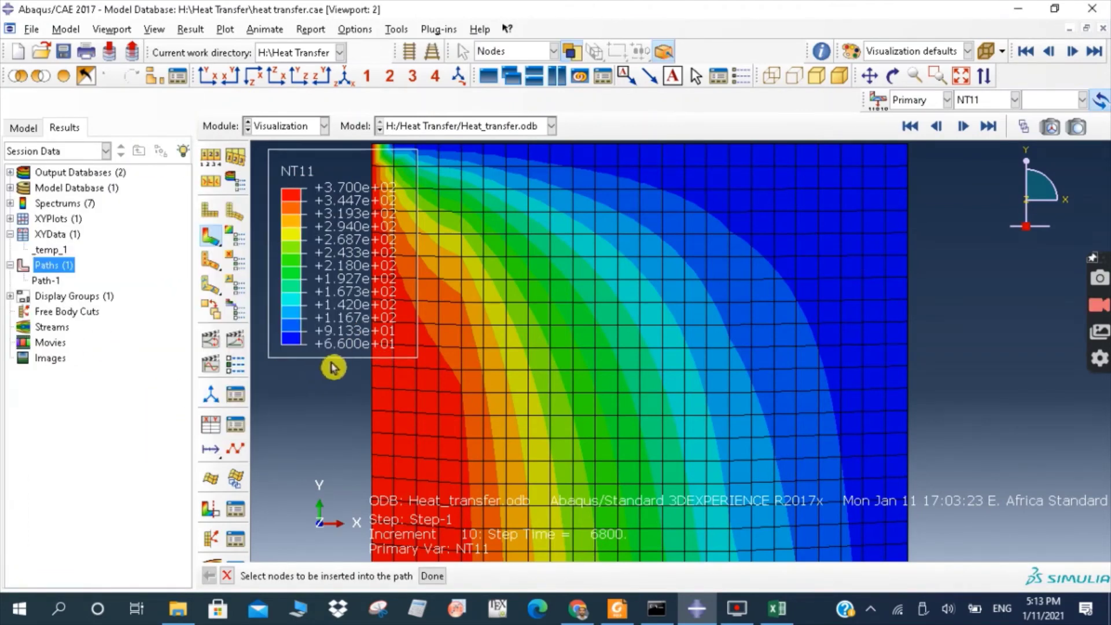
{"action": "left_click", "coordinate": [373, 347]}
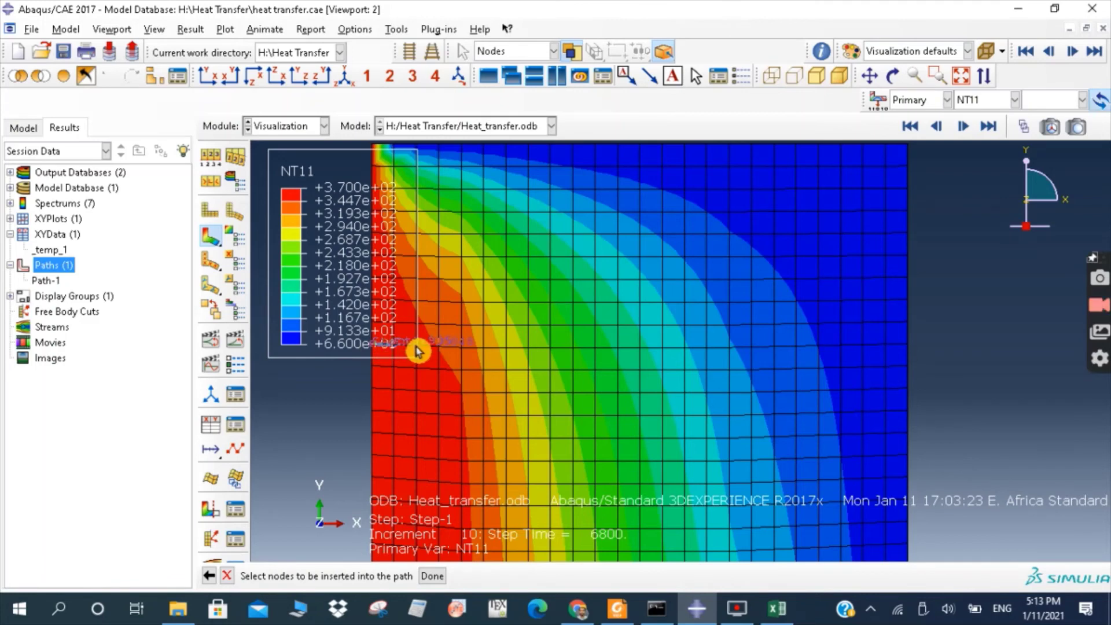
{"action": "left_click", "coordinate": [462, 349]}
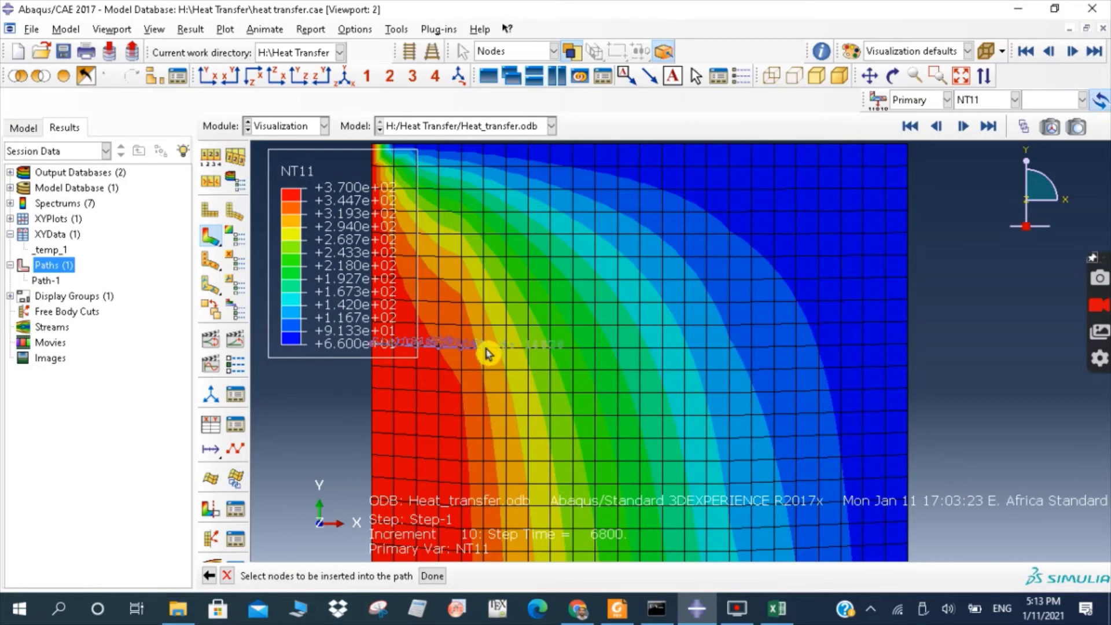
{"action": "left_click", "coordinate": [486, 353]}
{"action": "left_click", "coordinate": [505, 352]}
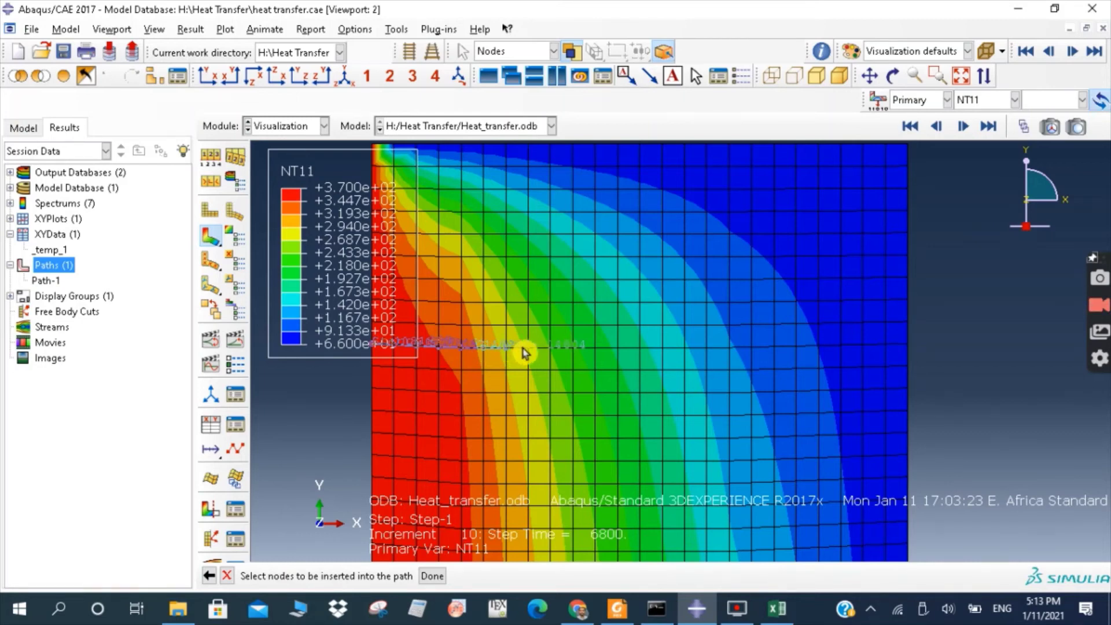
{"action": "left_click", "coordinate": [528, 353]}
{"action": "left_click", "coordinate": [550, 352]}
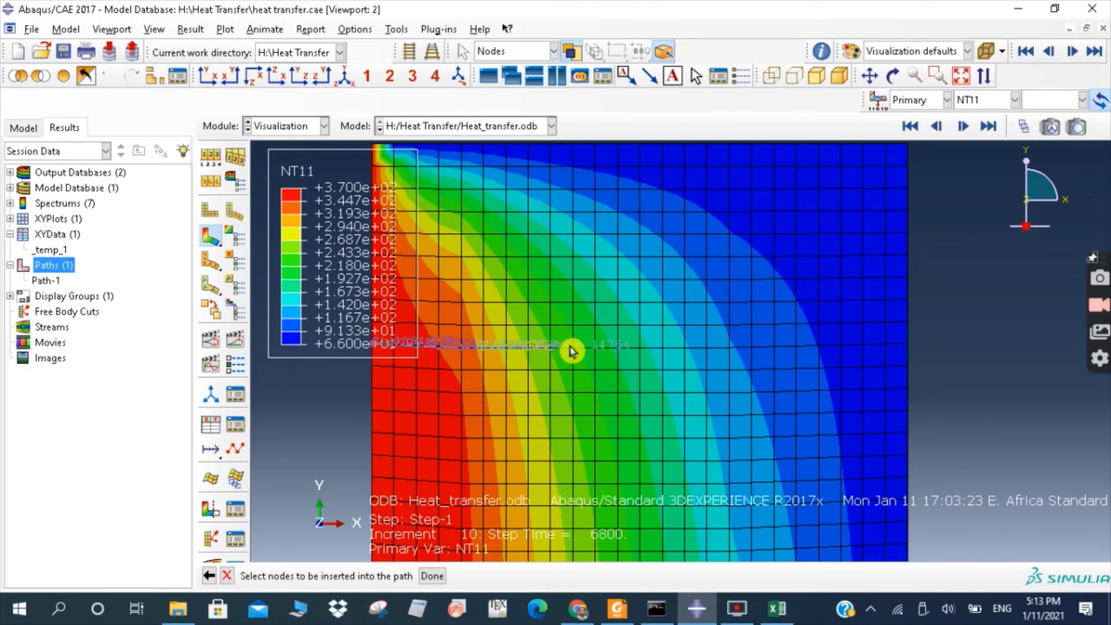
{"action": "left_click", "coordinate": [572, 352]}
{"action": "left_click", "coordinate": [594, 352]}
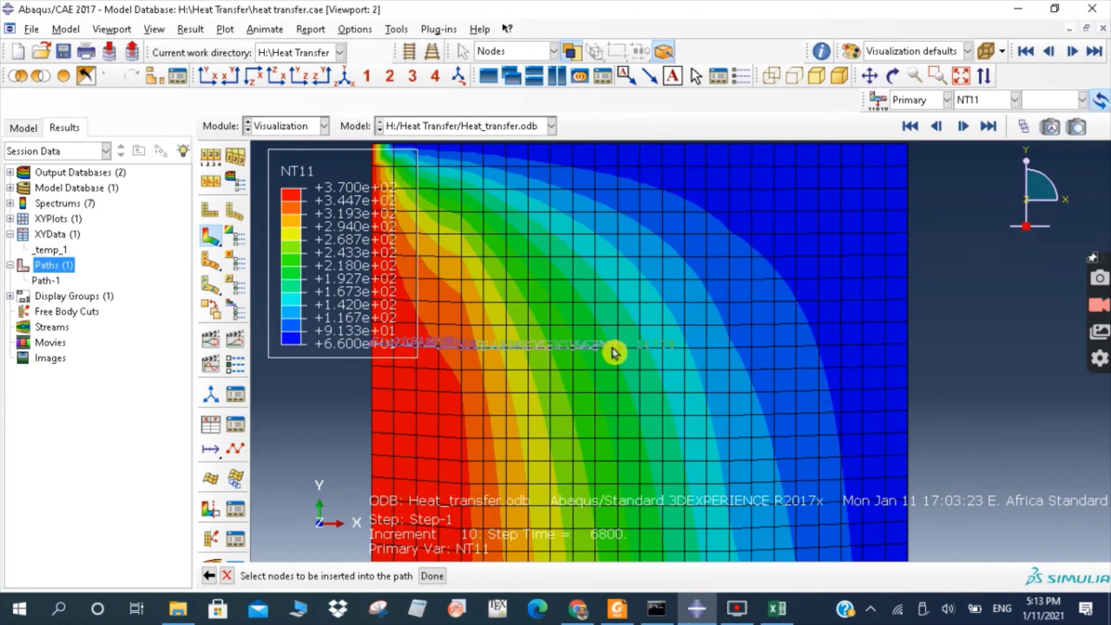
{"action": "left_click", "coordinate": [618, 351]}
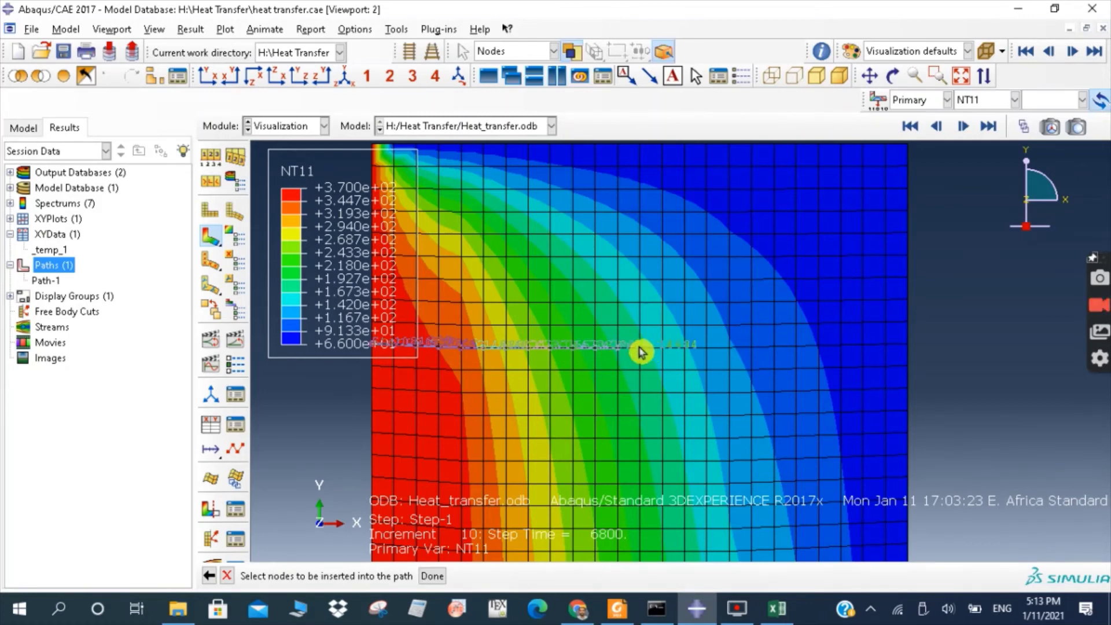
{"action": "left_click", "coordinate": [641, 351]}
{"action": "left_click", "coordinate": [663, 352]}
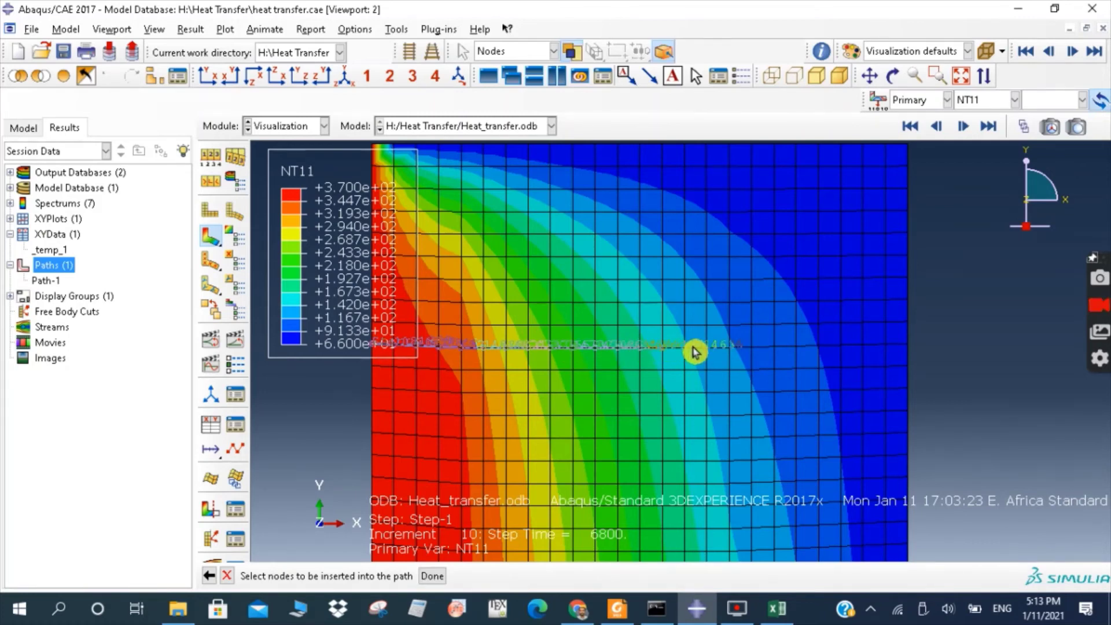
{"action": "left_click", "coordinate": [731, 352]}
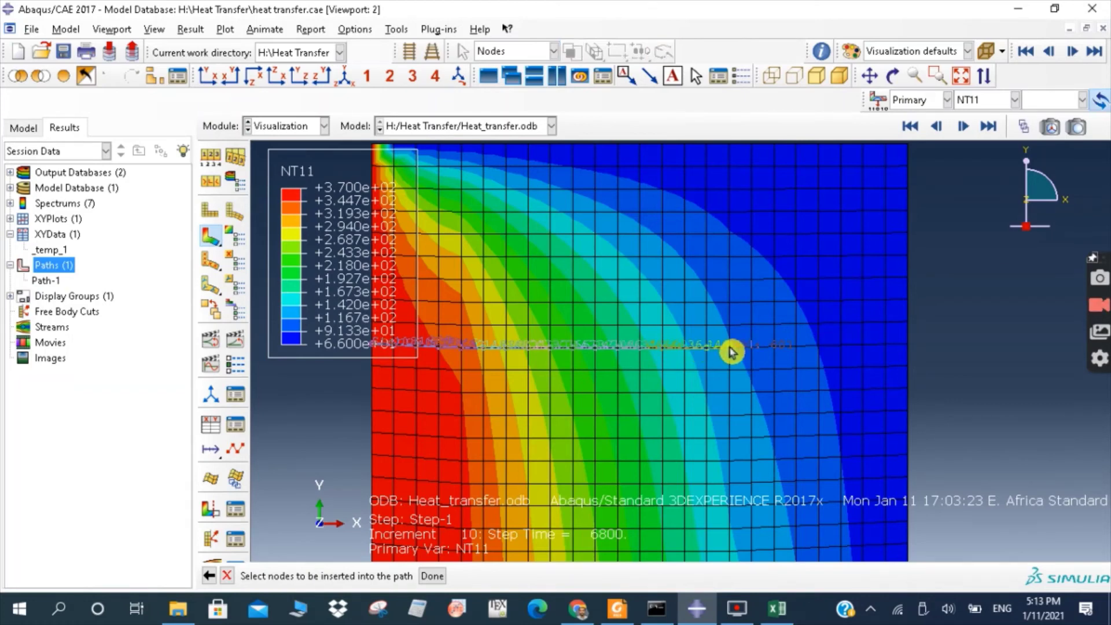
{"action": "left_click", "coordinate": [754, 353]}
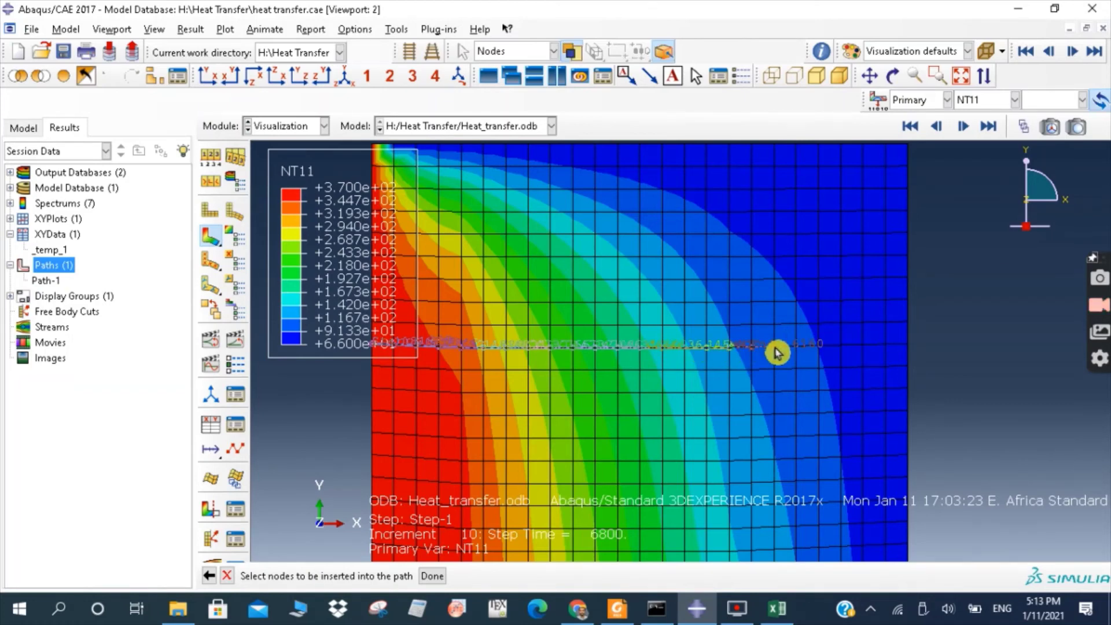
{"action": "left_click", "coordinate": [776, 353]}
{"action": "left_click", "coordinate": [800, 351]}
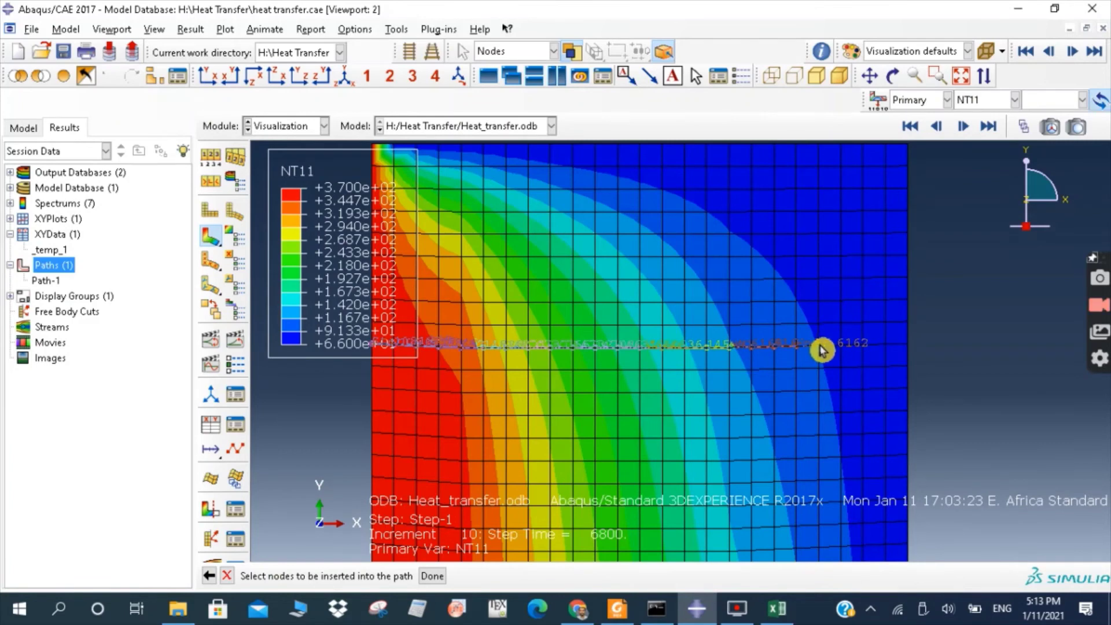
{"action": "left_click", "coordinate": [822, 350]}
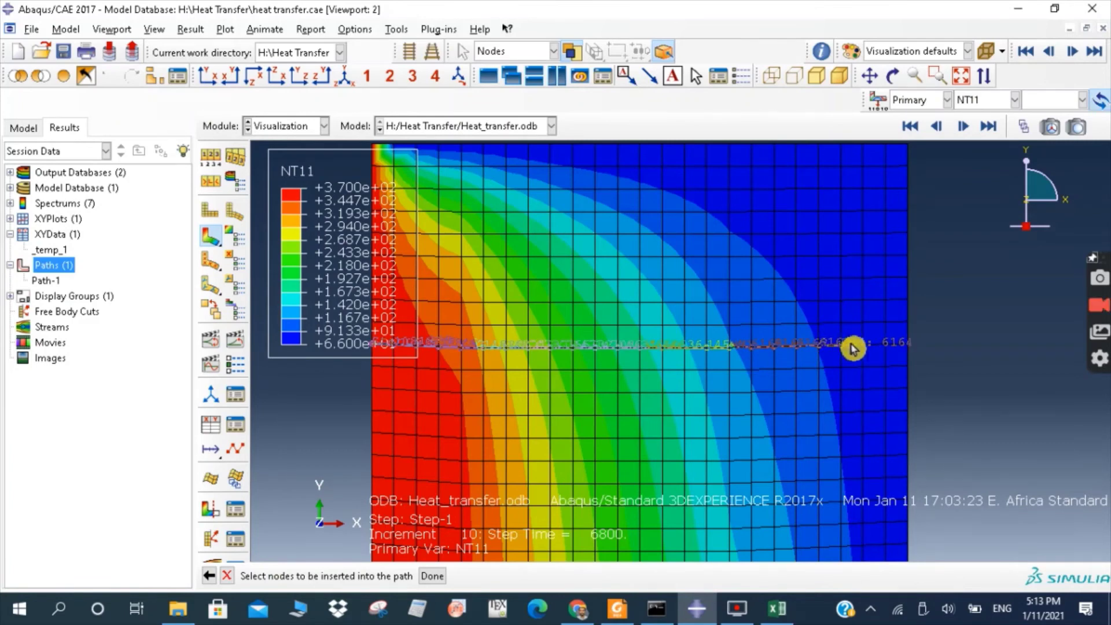
{"action": "left_click", "coordinate": [866, 349]}
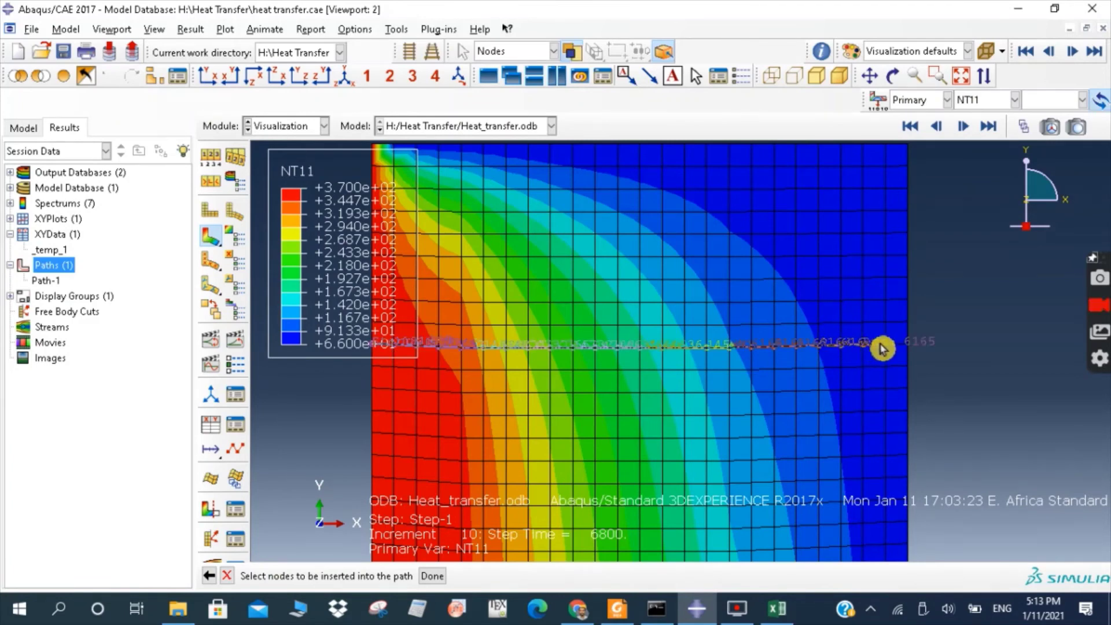
{"action": "left_click", "coordinate": [886, 348]}
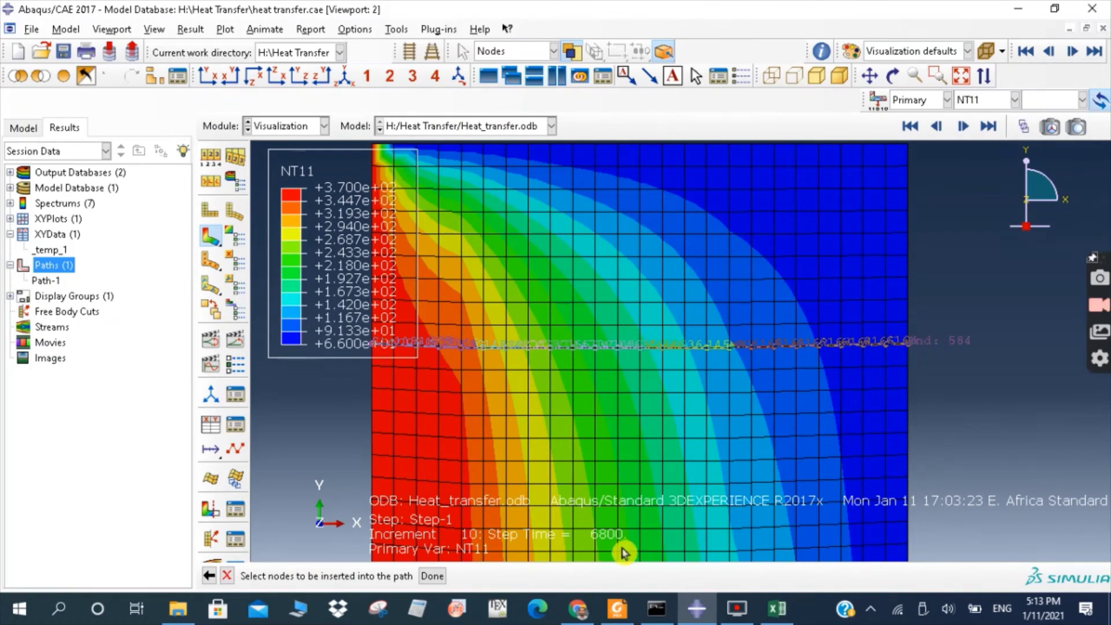
{"action": "left_click", "coordinate": [428, 575]}
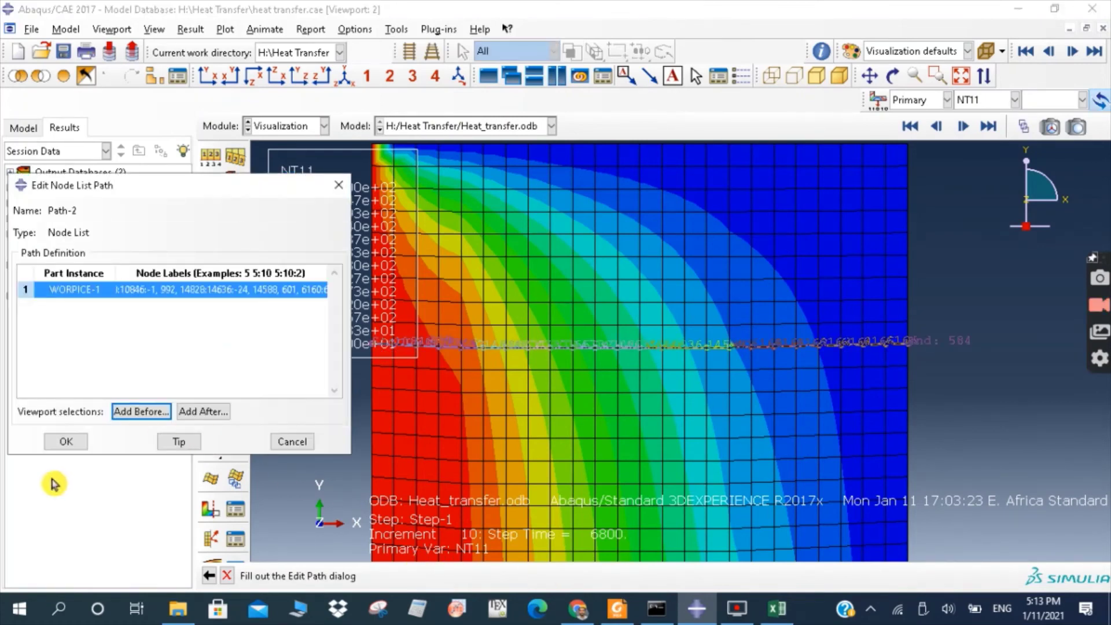
{"action": "left_click", "coordinate": [68, 444]}
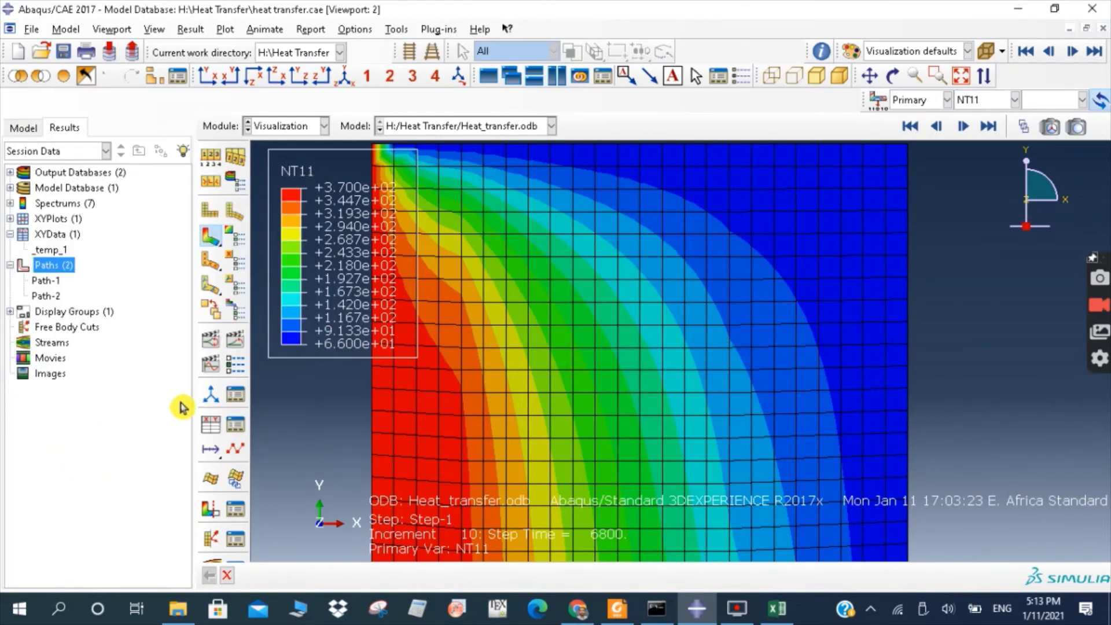
Create XY data from Path-2 on the deformed shape and plot NT11 against true distance along the path
{"action": "right_click", "coordinate": [51, 234]}
{"action": "left_click", "coordinate": [99, 263]}
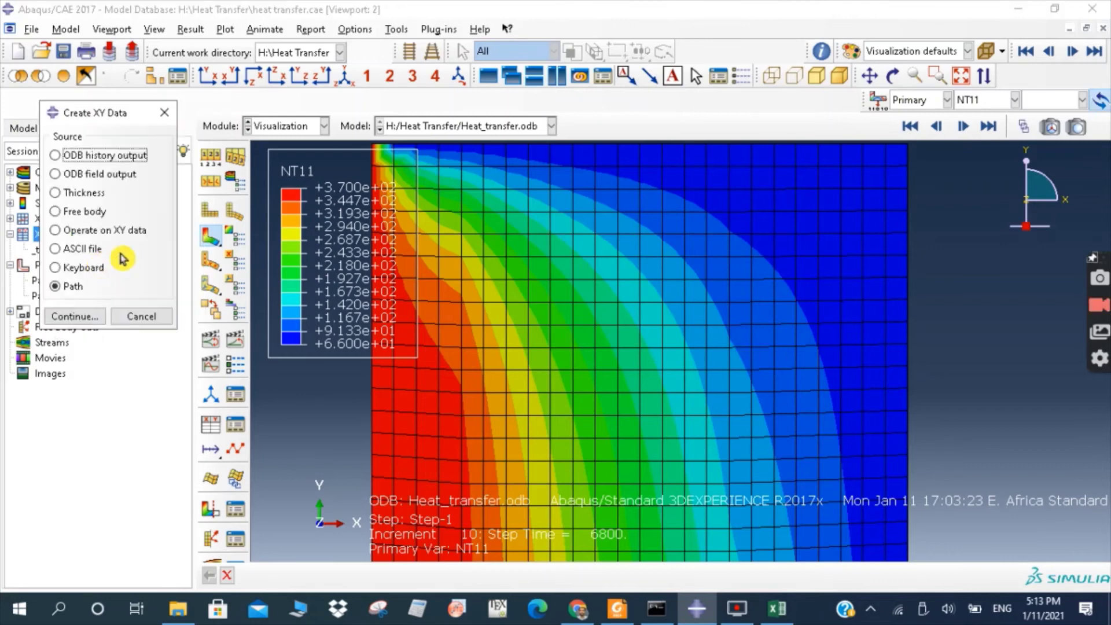
{"action": "left_click", "coordinate": [74, 317]}
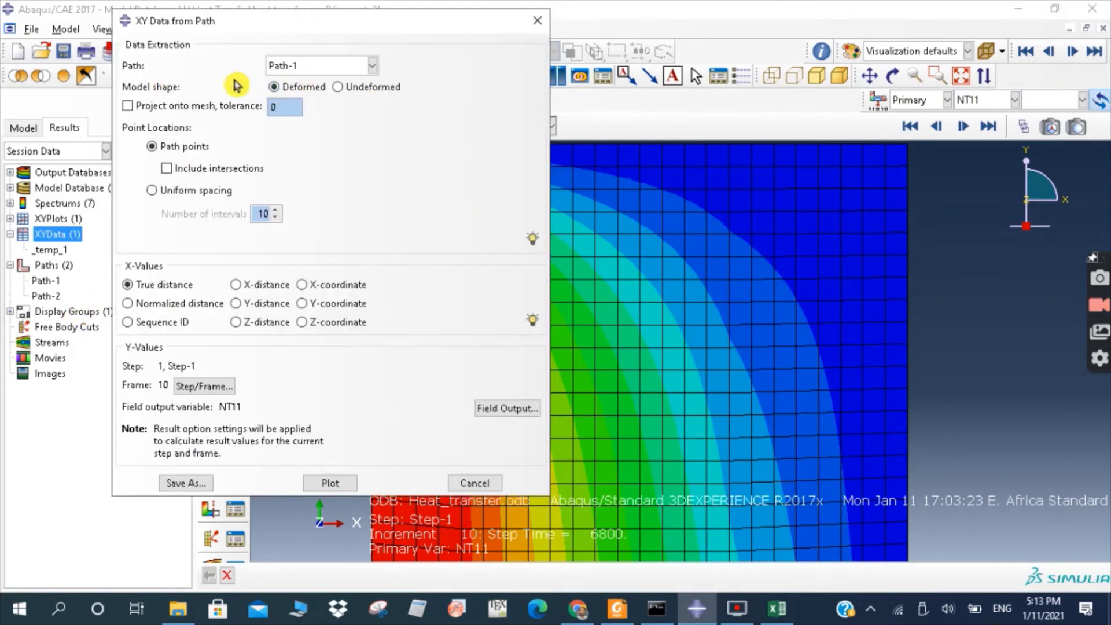
{"action": "left_click", "coordinate": [329, 69]}
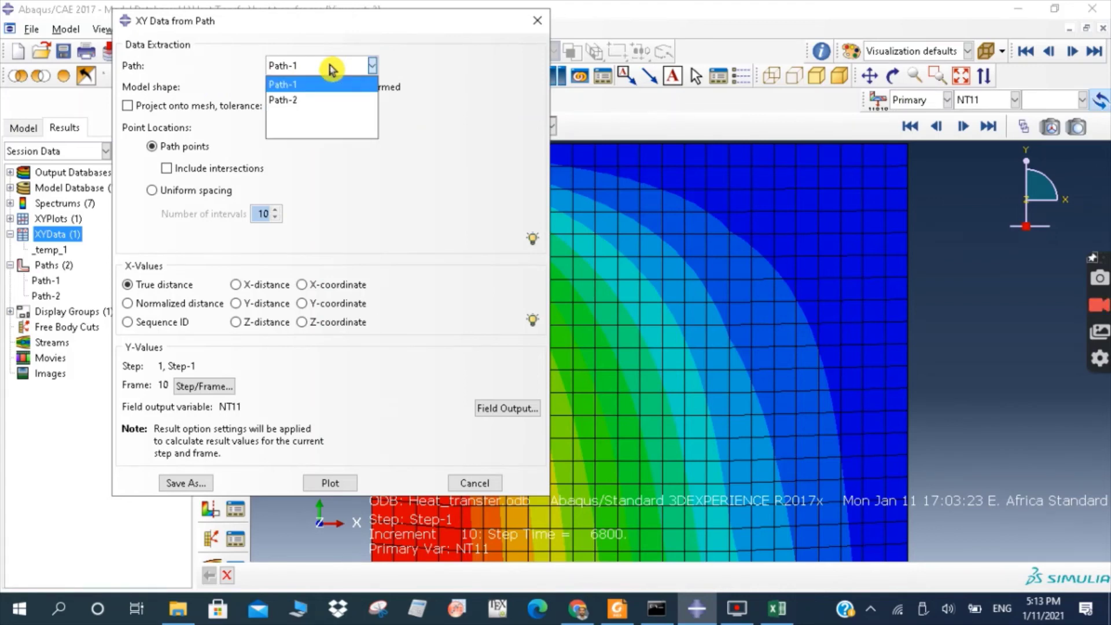
{"action": "left_click", "coordinate": [313, 101]}
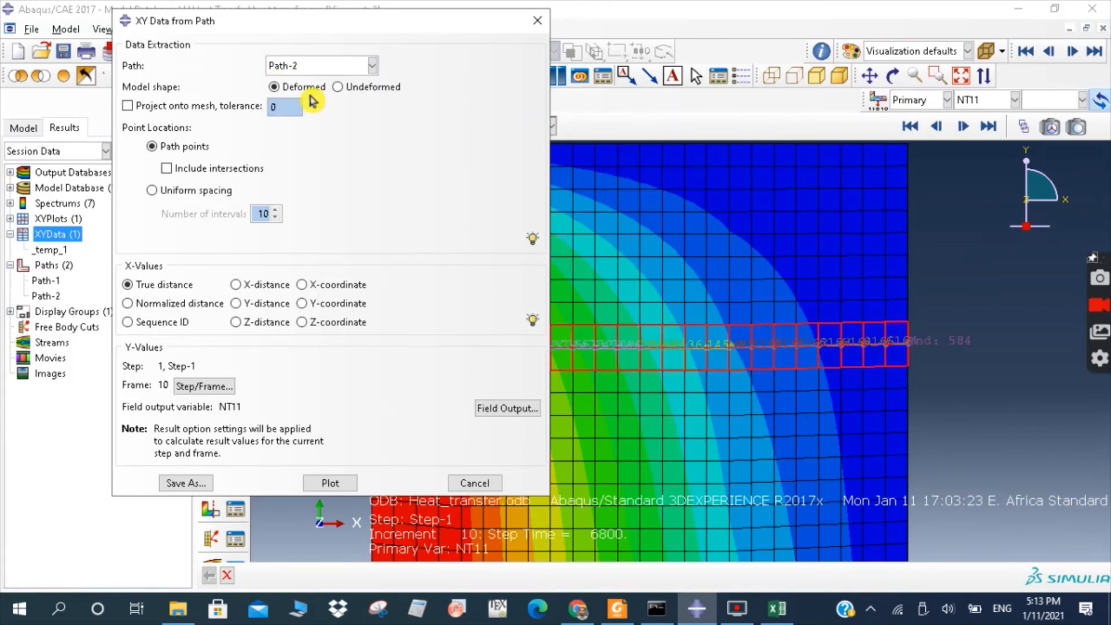
{"action": "left_click", "coordinate": [329, 485]}
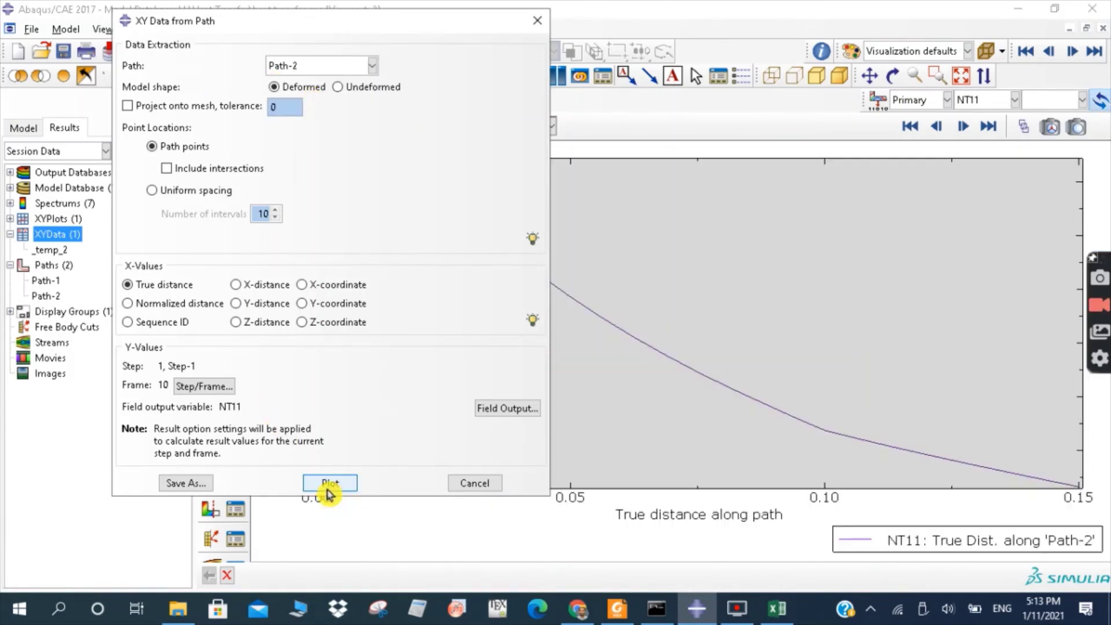
{"action": "left_click", "coordinate": [536, 21]}
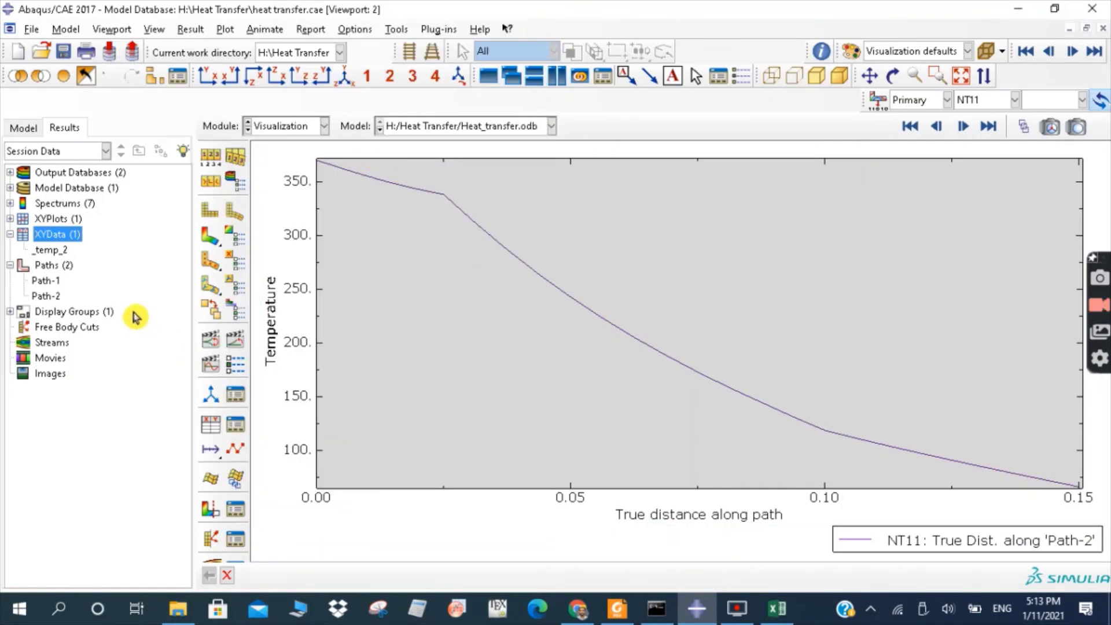
Open the Path-2 XY data for editing and copy all of its X and Y values
{"action": "left_click", "coordinate": [47, 250]}
{"action": "right_click", "coordinate": [46, 250]}
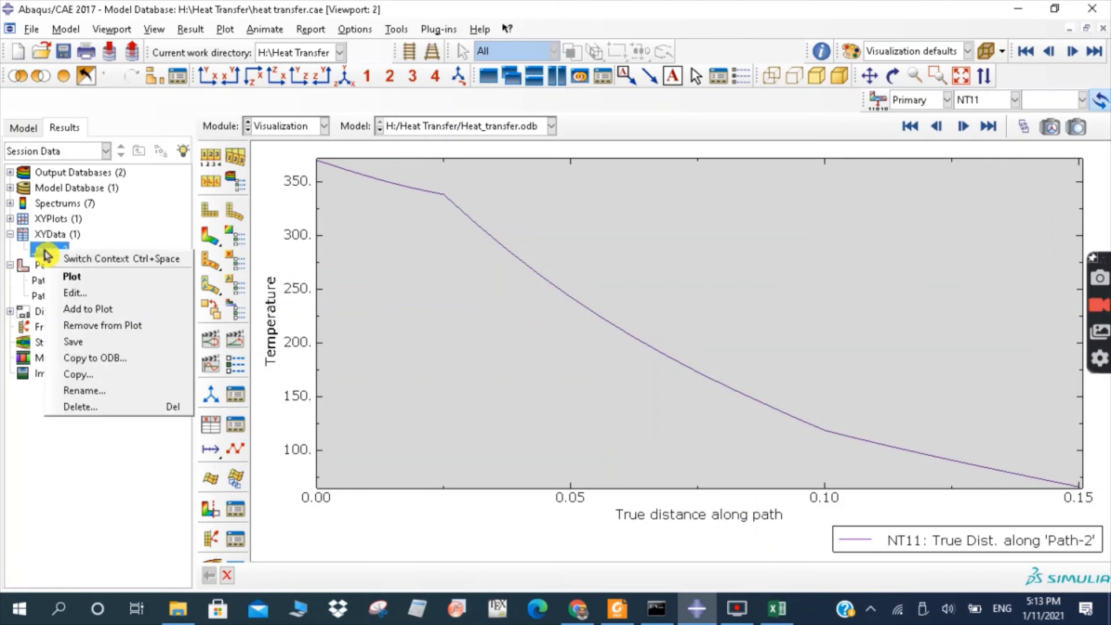
{"action": "left_click", "coordinate": [111, 295]}
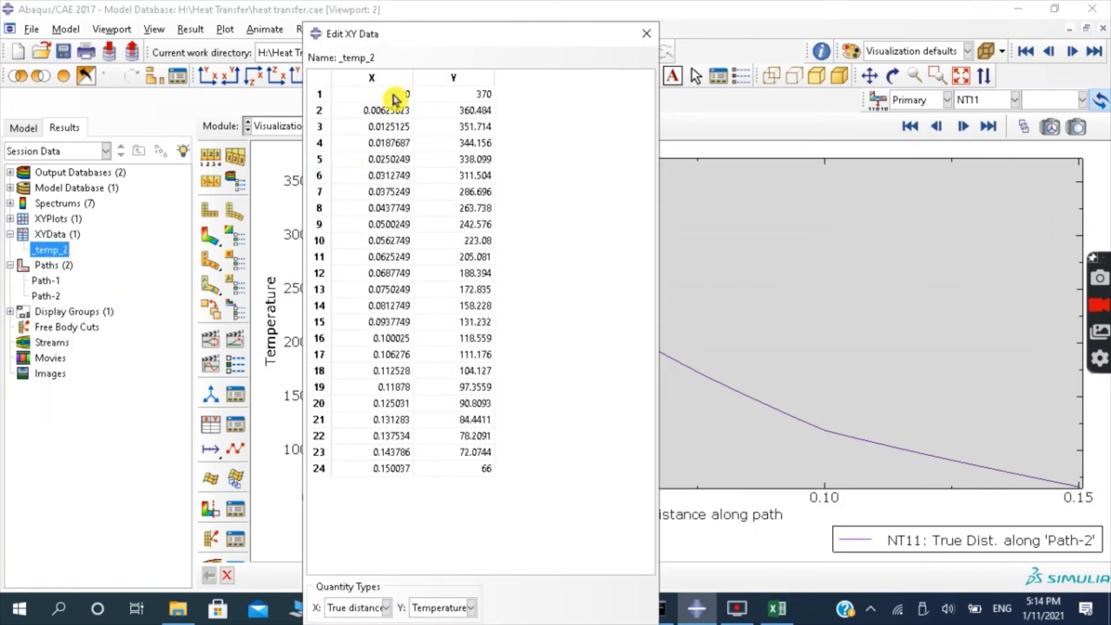
{"action": "left_click_drag", "start_coordinate": [399, 92], "coordinate": [478, 466]}
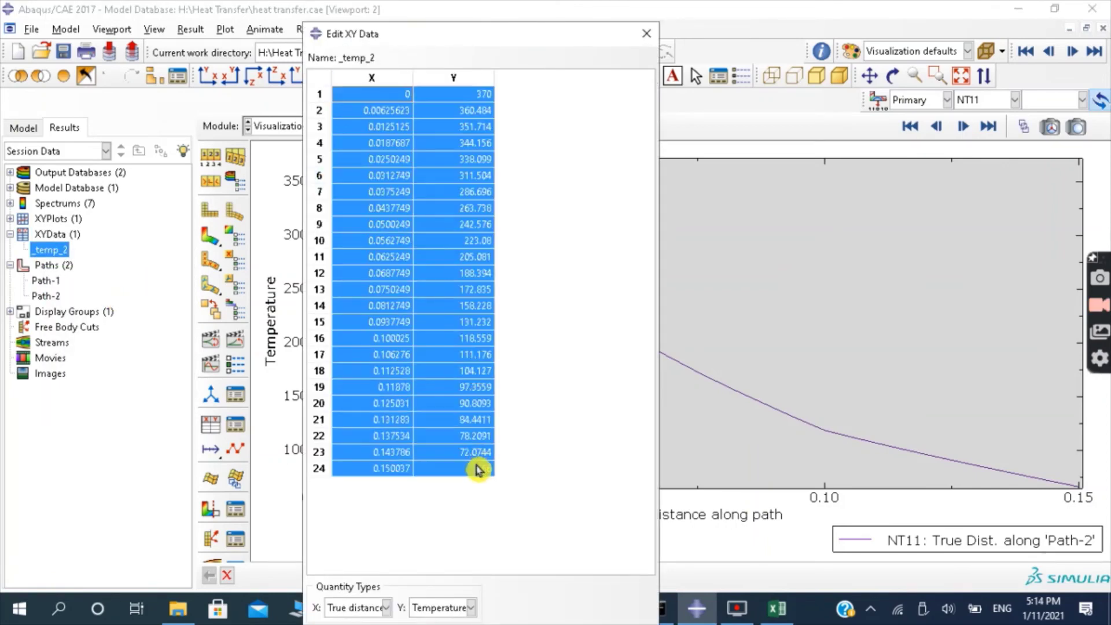
{"action": "right_click", "coordinate": [427, 310]}
{"action": "left_click", "coordinate": [453, 328]}
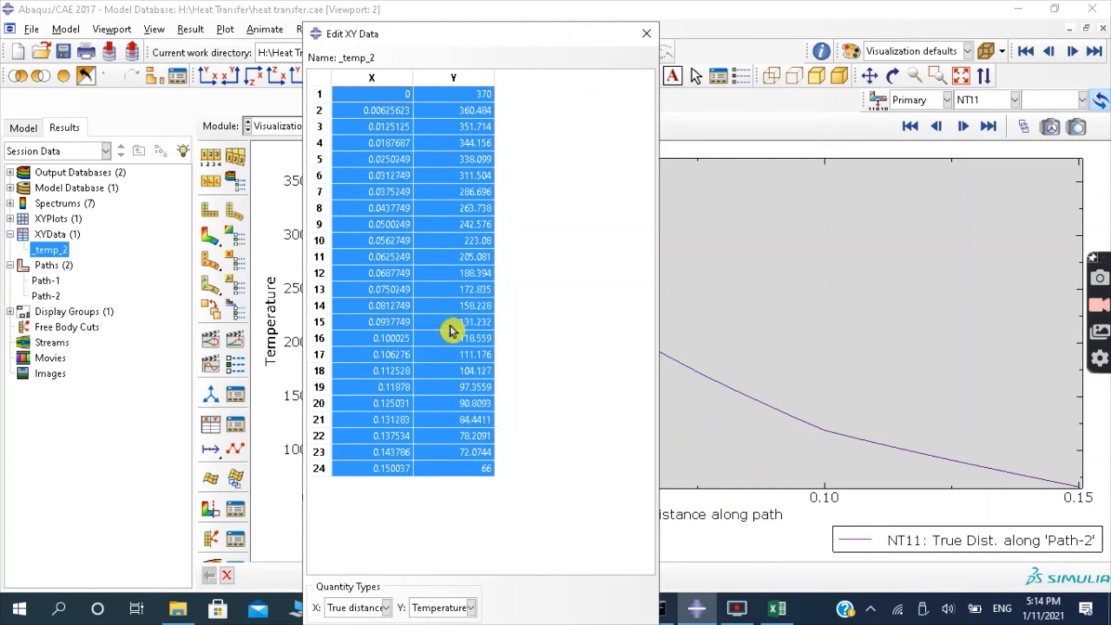
Switch to Excel, paste the Path-2 values into Sheet2 starting at cell F3 and enter ABC as the heading in F2
{"action": "left_click", "coordinate": [778, 612]}
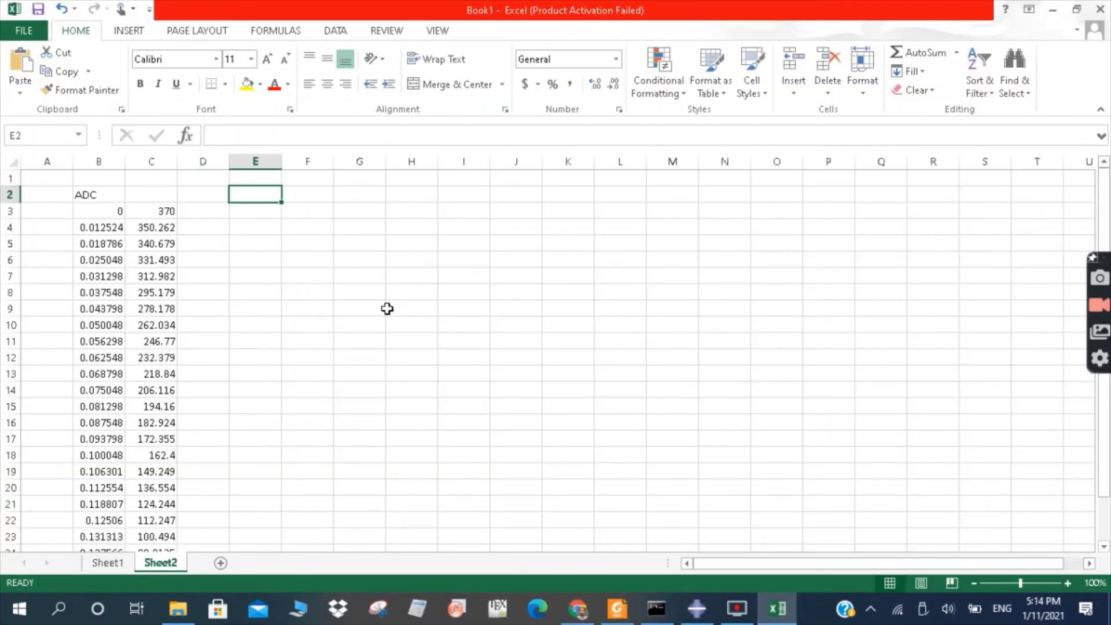
{"action": "left_click", "coordinate": [316, 213]}
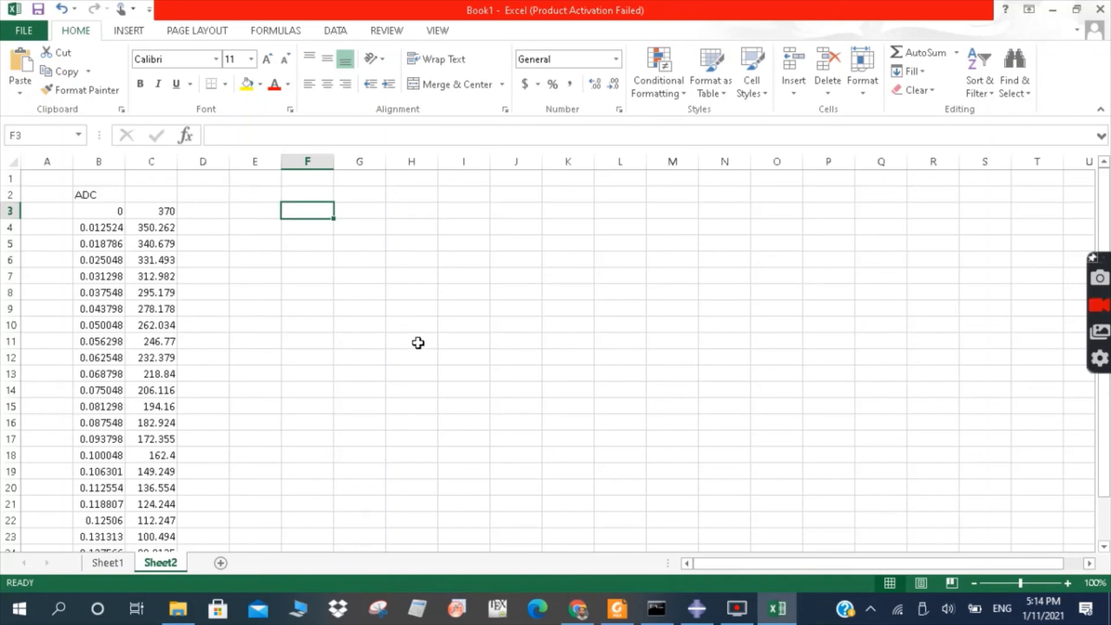
{"action": "key", "text": "ctrl+v"}
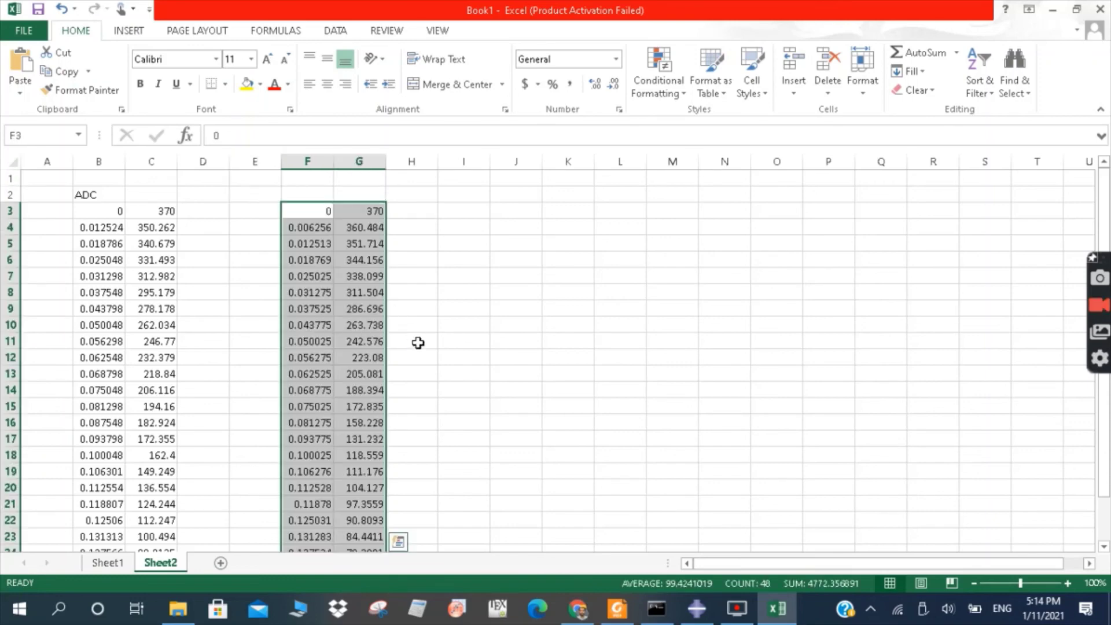
{"action": "left_click", "coordinate": [315, 192]}
{"action": "type", "text": "ABC"}
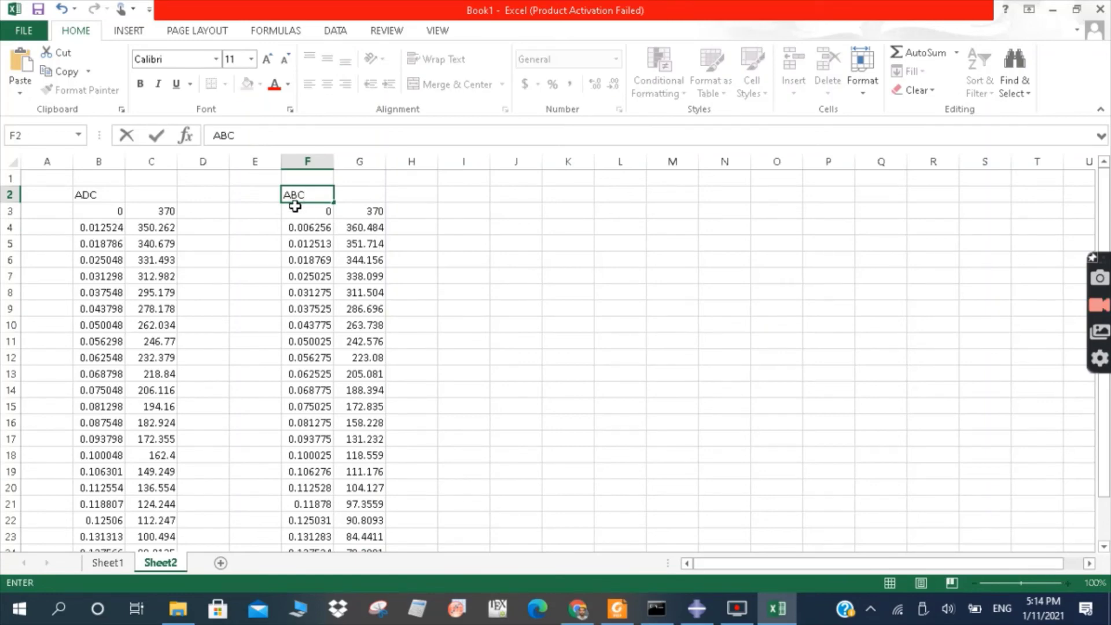
{"action": "left_click", "coordinate": [531, 390]}
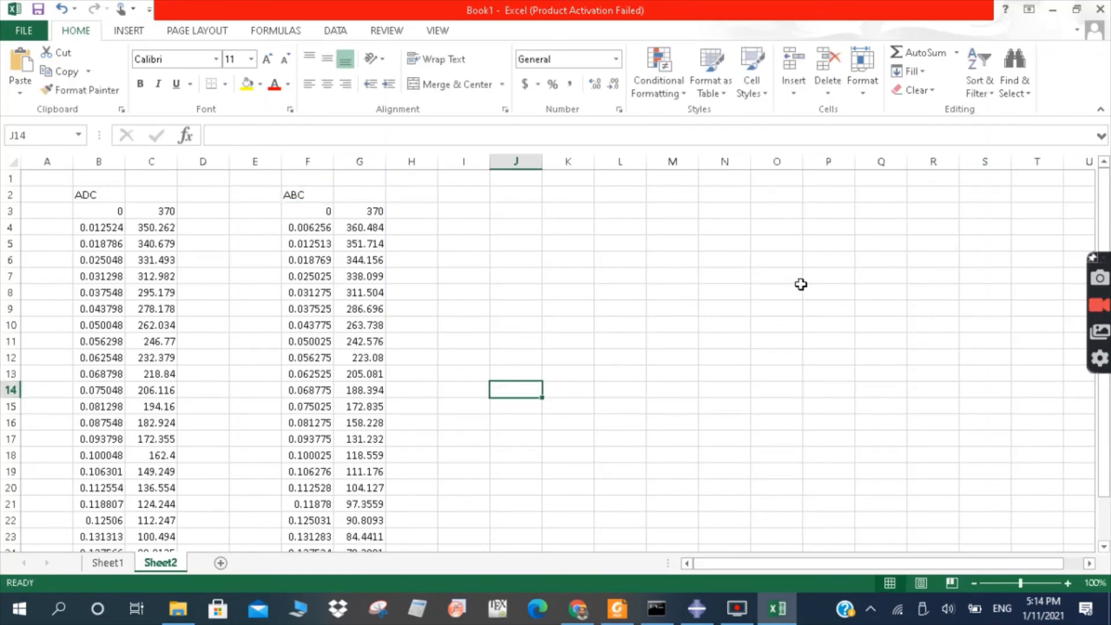
Insert an empty scatter chart with straight lines and place it beside the data, over about columns K to R
{"action": "left_click", "coordinate": [800, 287]}
{"action": "left_click", "coordinate": [127, 30]}
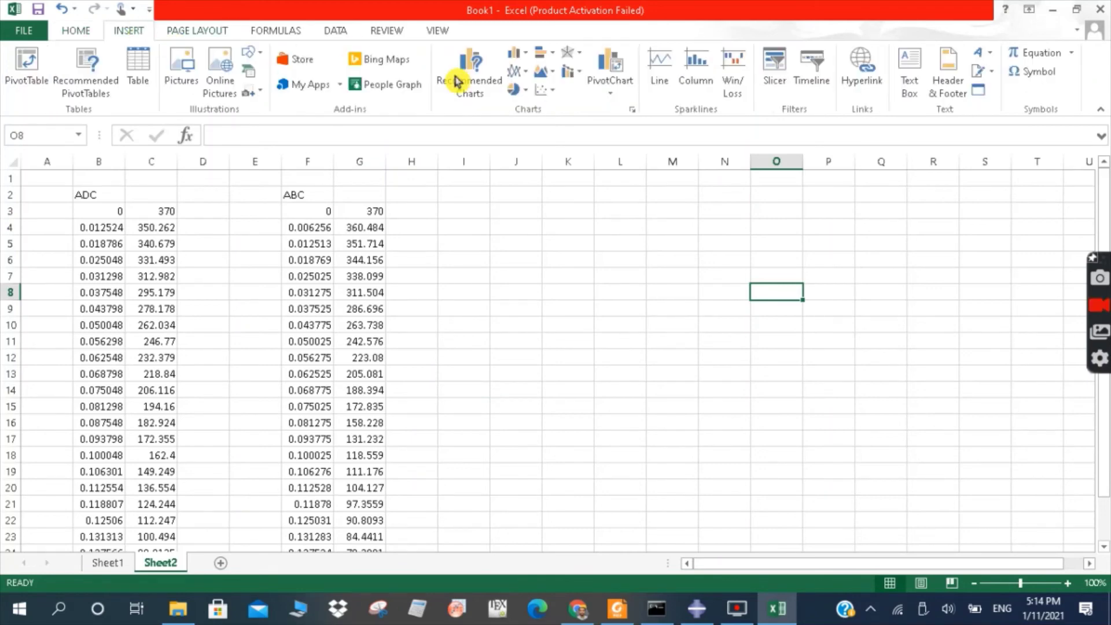
{"action": "left_click", "coordinate": [547, 89]}
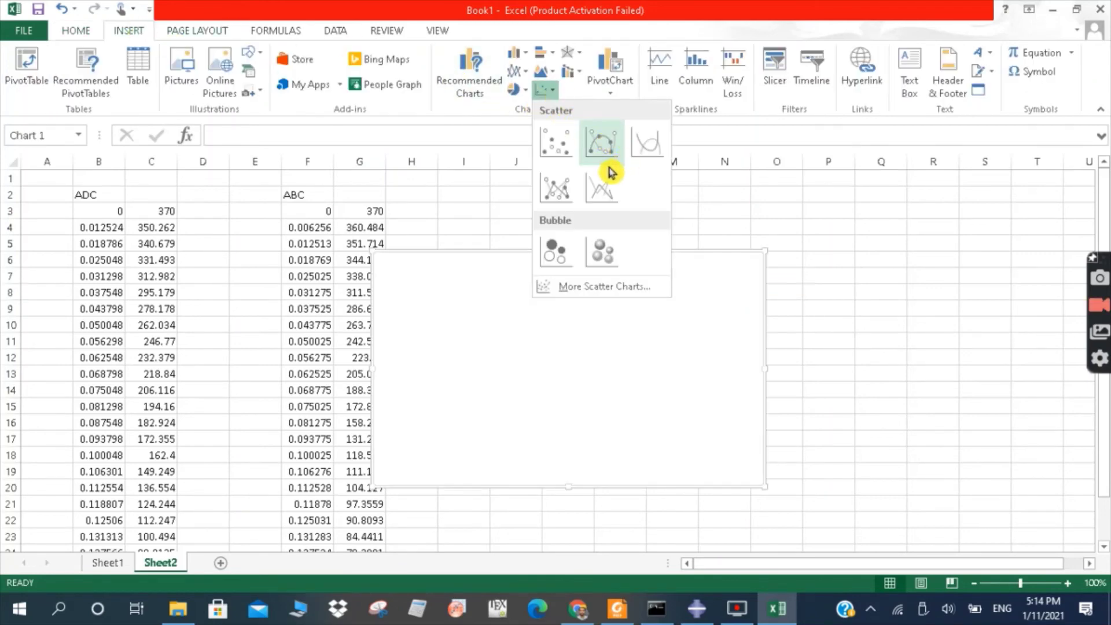
{"action": "left_click", "coordinate": [602, 188]}
{"action": "left_click_drag", "start_coordinate": [524, 269], "coordinate": [719, 257]}
Open the empty chart's data source settings and add a new series named ABC
{"action": "right_click", "coordinate": [708, 273]}
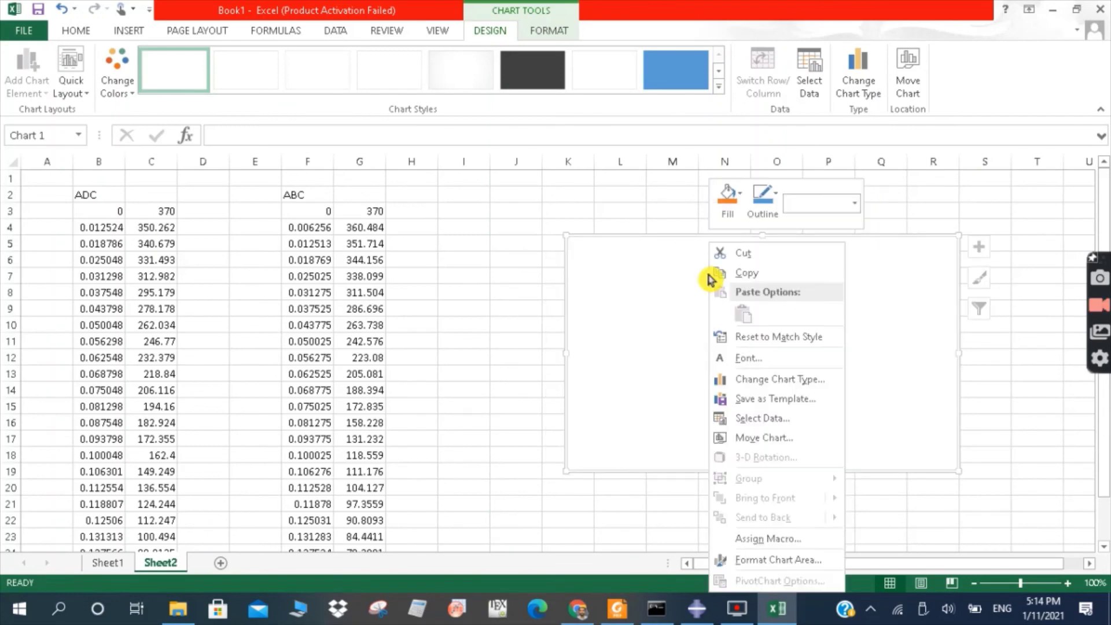
{"action": "right_click_drag", "start_coordinate": [711, 278], "coordinate": [711, 280]}
{"action": "left_click", "coordinate": [710, 277]}
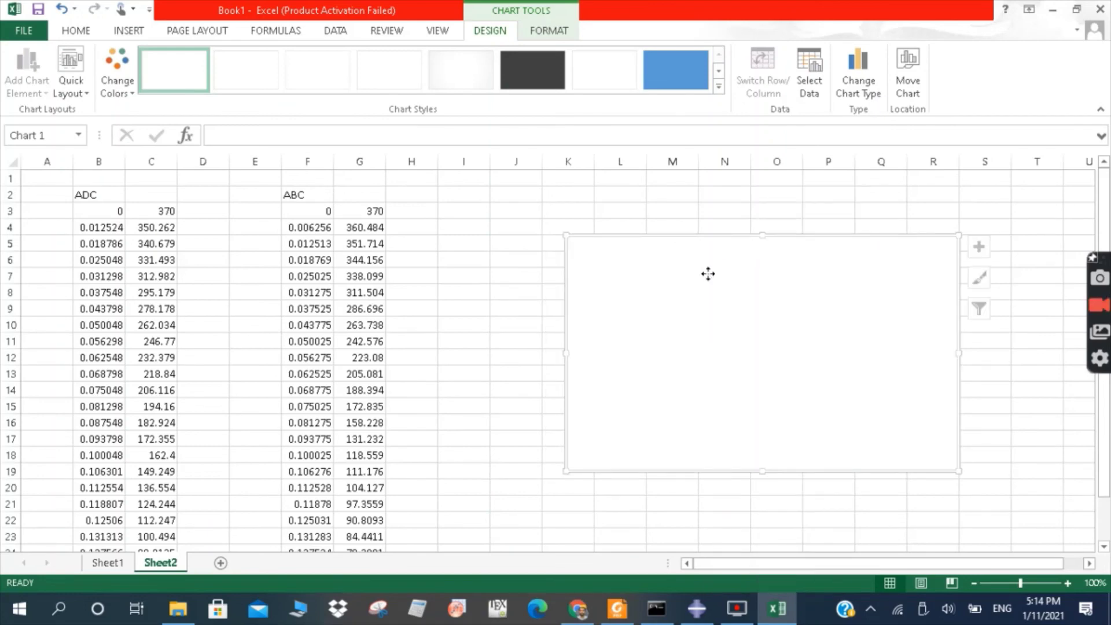
{"action": "right_click", "coordinate": [709, 276]}
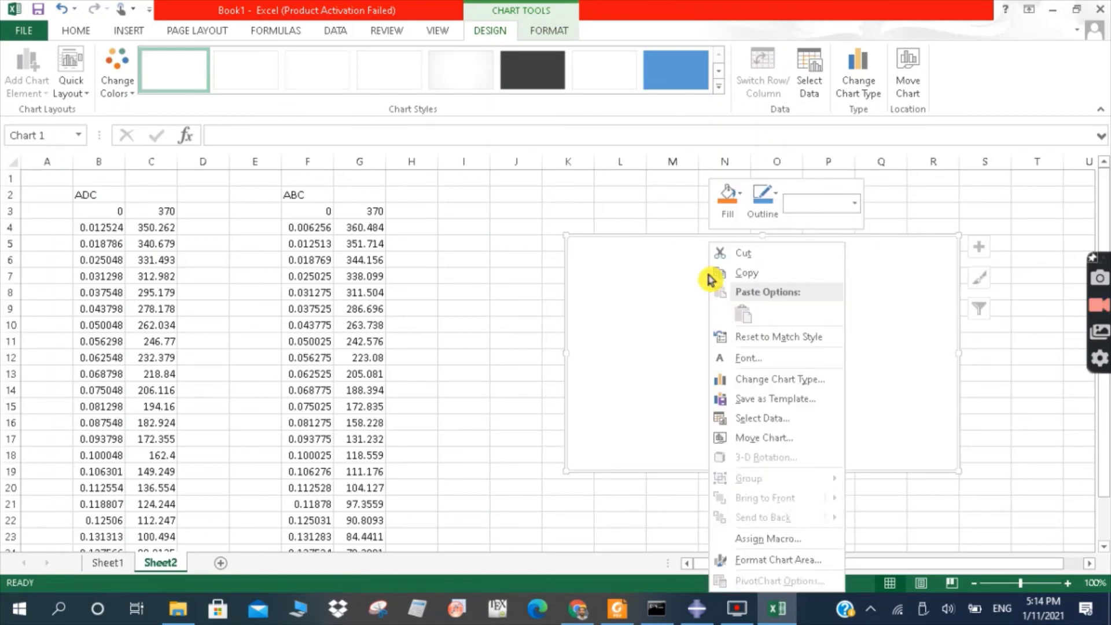
{"action": "left_click", "coordinate": [817, 420]}
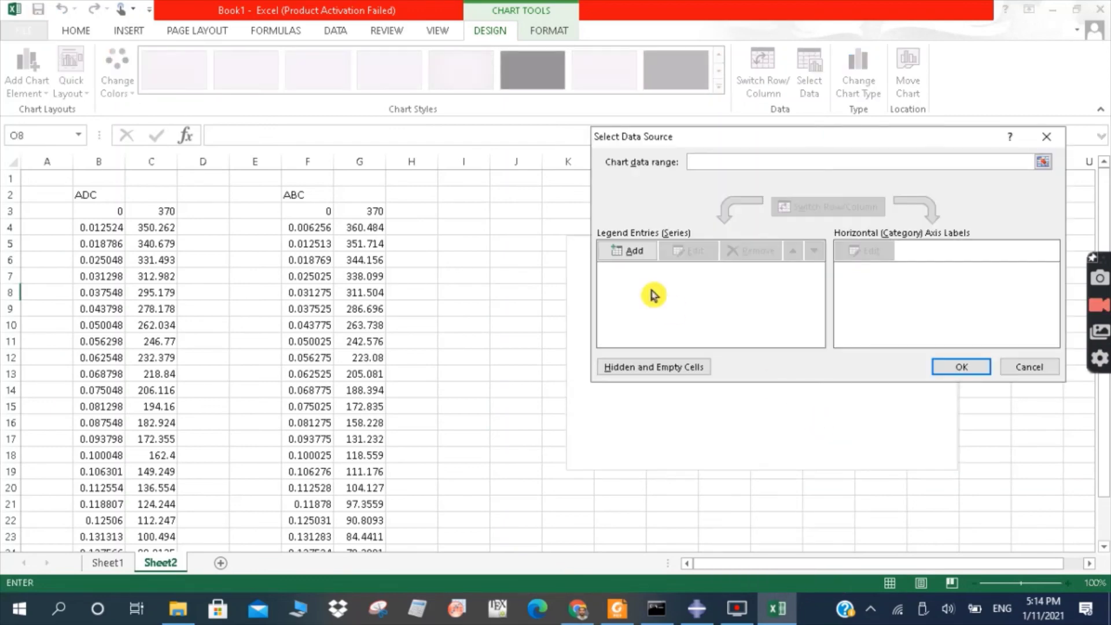
{"action": "left_click", "coordinate": [637, 262]}
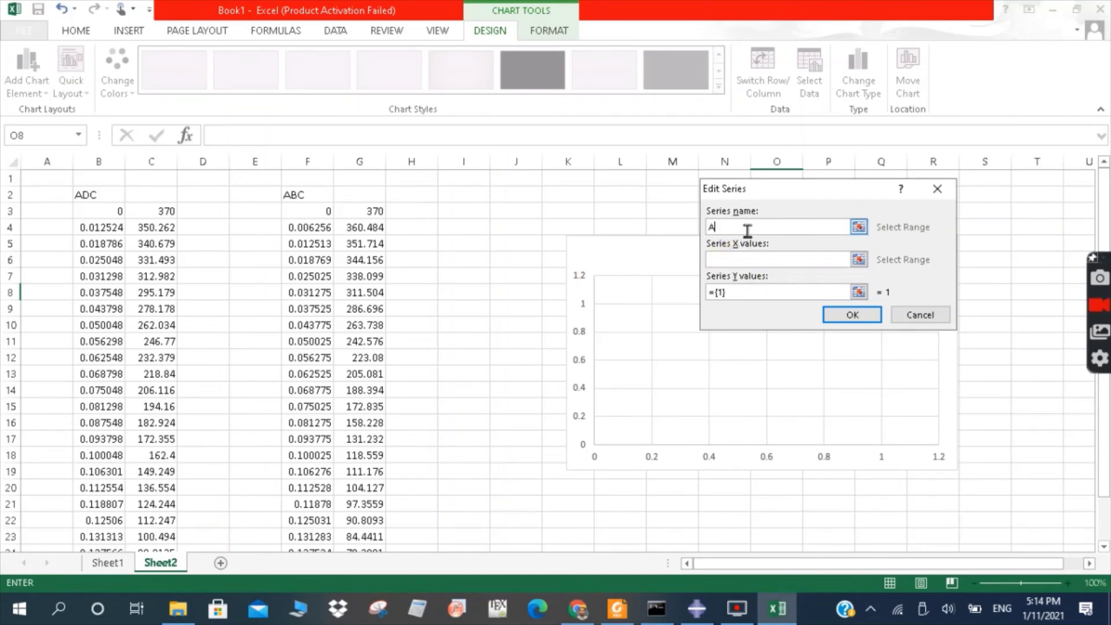
{"action": "left_click", "coordinate": [773, 258]}
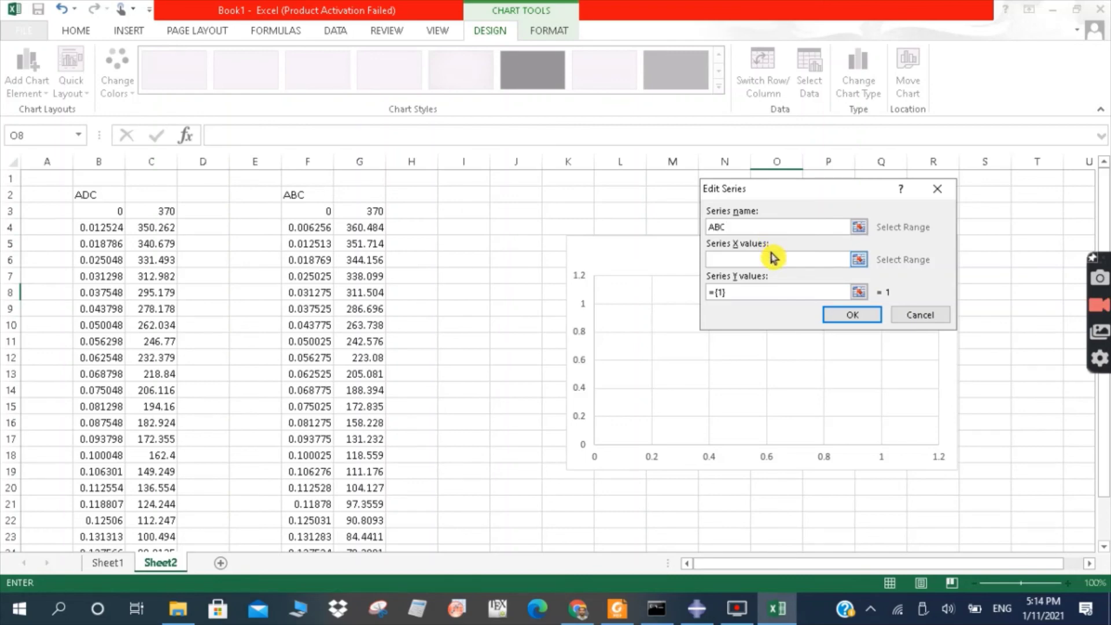
Try to pick the ABC series' X values from the distances in column B
{"action": "left_click", "coordinate": [776, 258]}
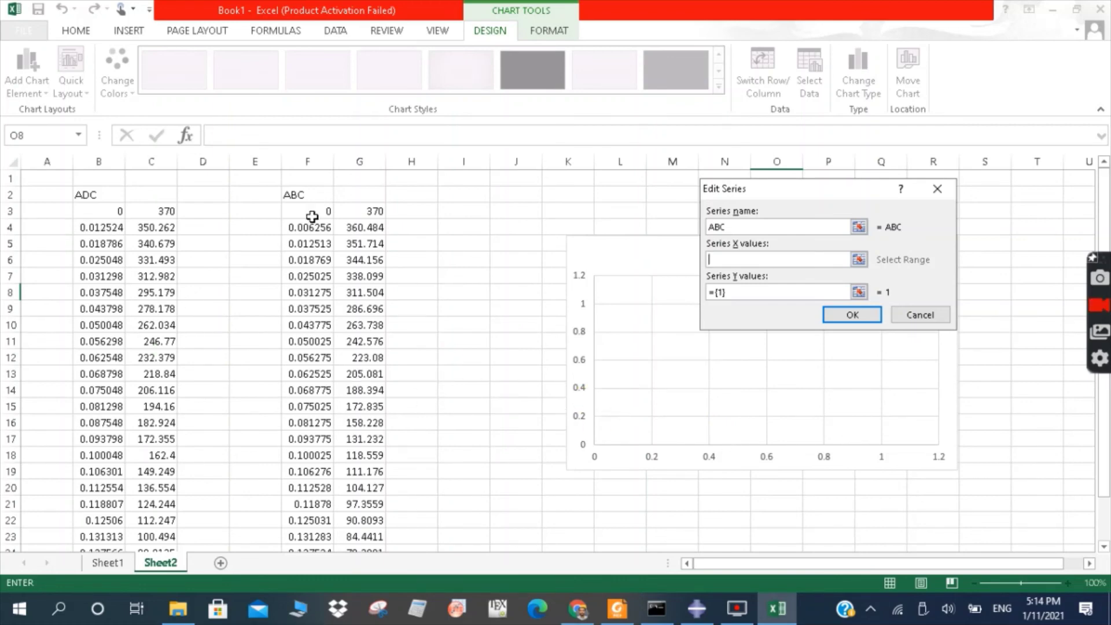
{"action": "left_click_drag", "start_coordinate": [102, 207], "coordinate": [92, 594]}
{"action": "left_click_drag", "start_coordinate": [100, 536], "coordinate": [107, 514]}
{"action": "left_click", "coordinate": [107, 501]}
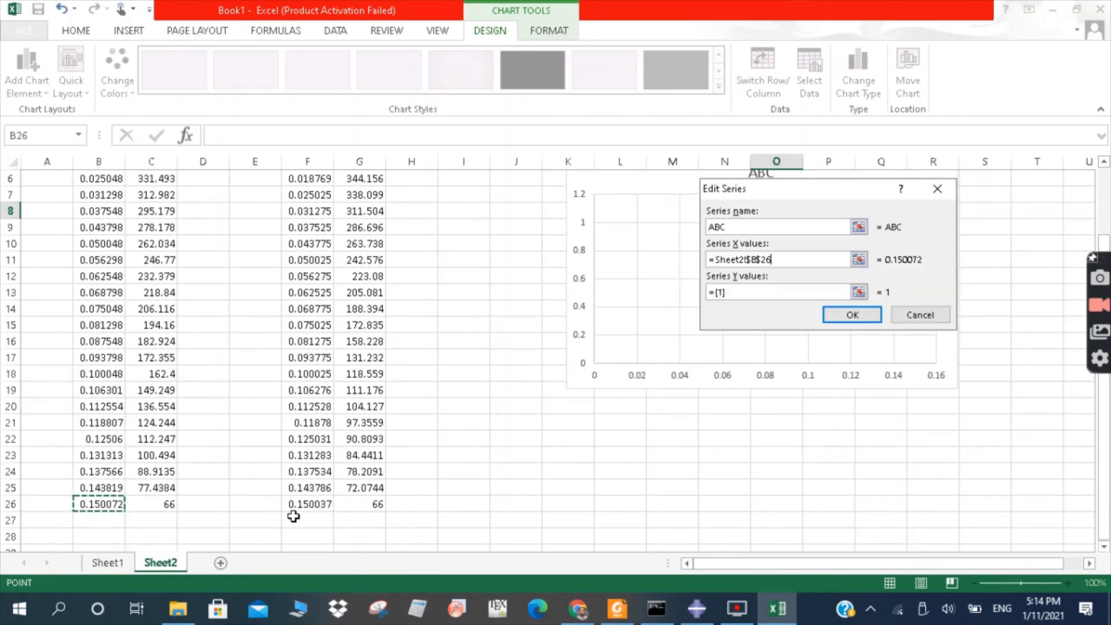
{"action": "left_click", "coordinate": [236, 524]}
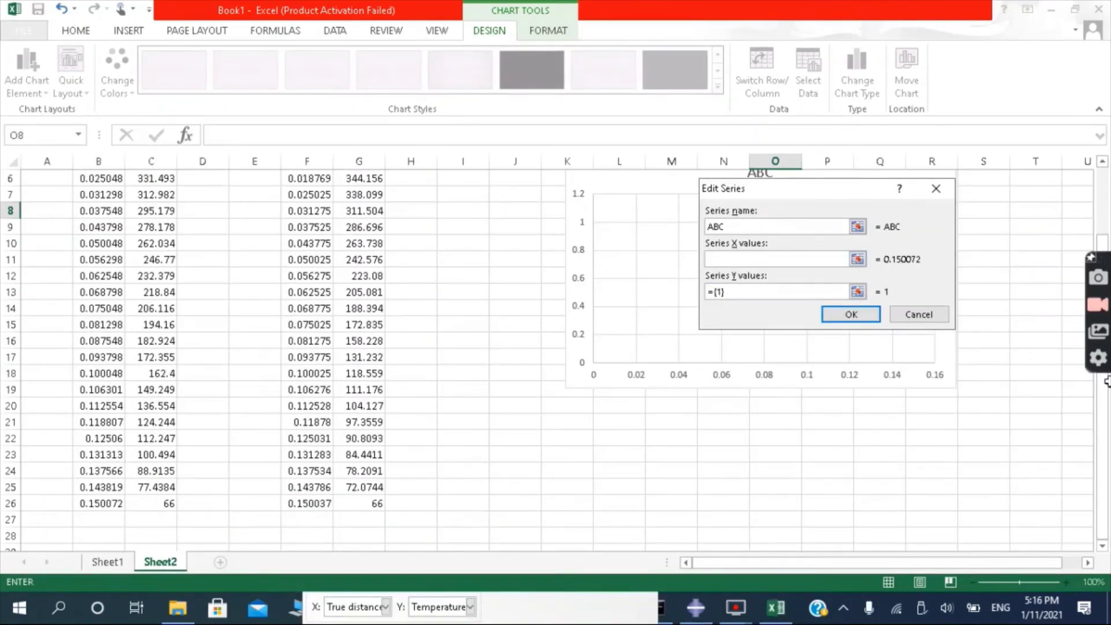
Try the distances in B3:B26 as the ABC series' X values and clear the X reference again
{"action": "left_click_drag", "start_coordinate": [1105, 497], "coordinate": [1106, 454]}
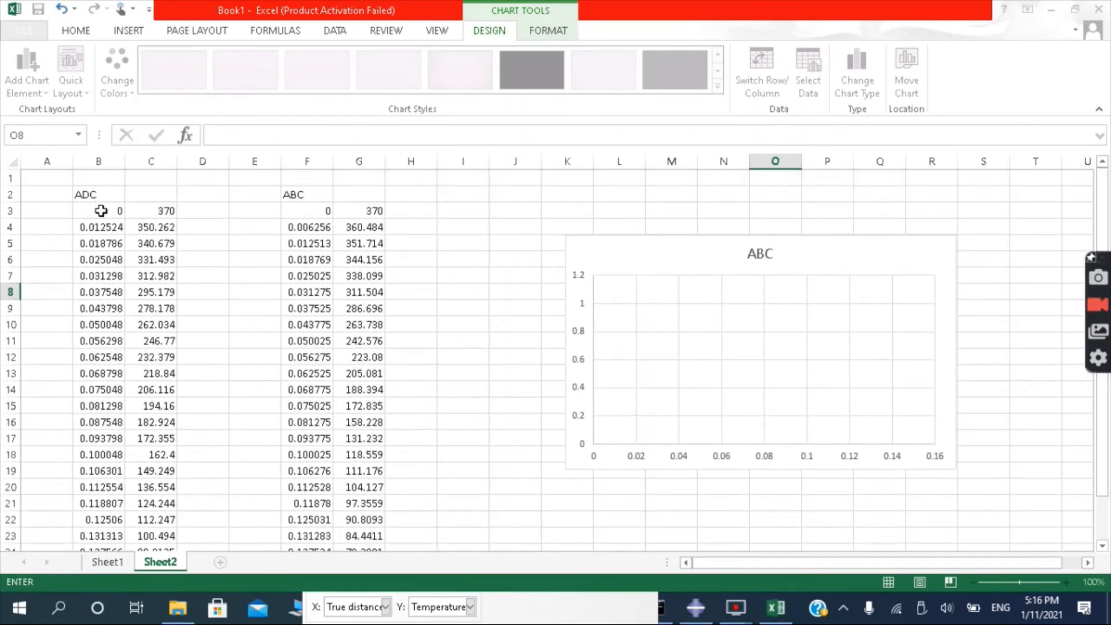
{"action": "left_click_drag", "start_coordinate": [101, 211], "coordinate": [103, 488]}
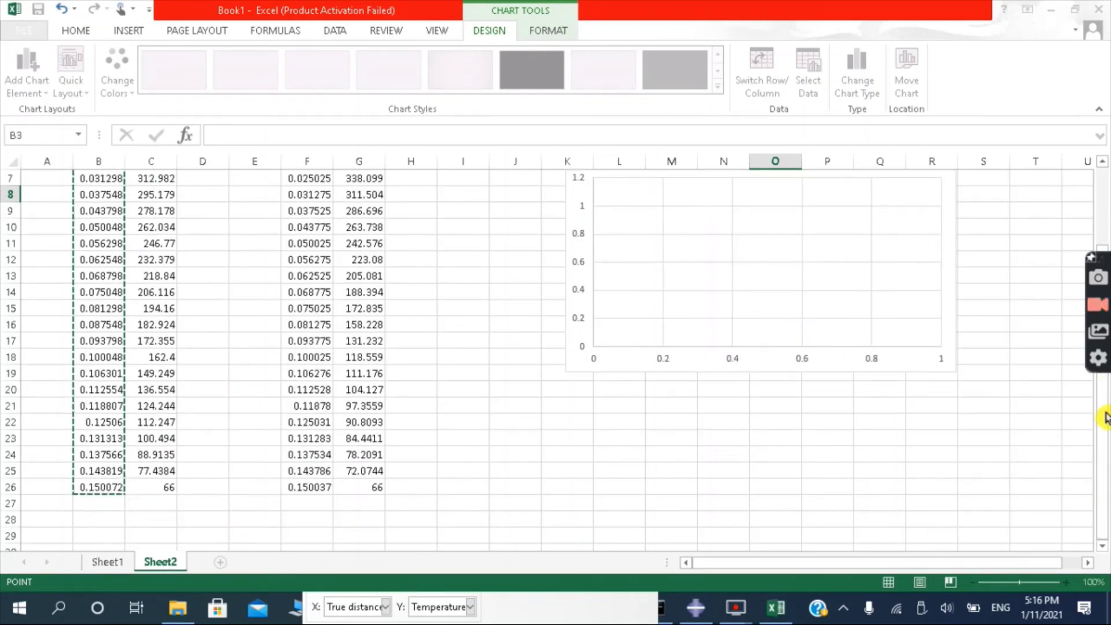
{"action": "left_click_drag", "start_coordinate": [1104, 421], "coordinate": [1105, 303]}
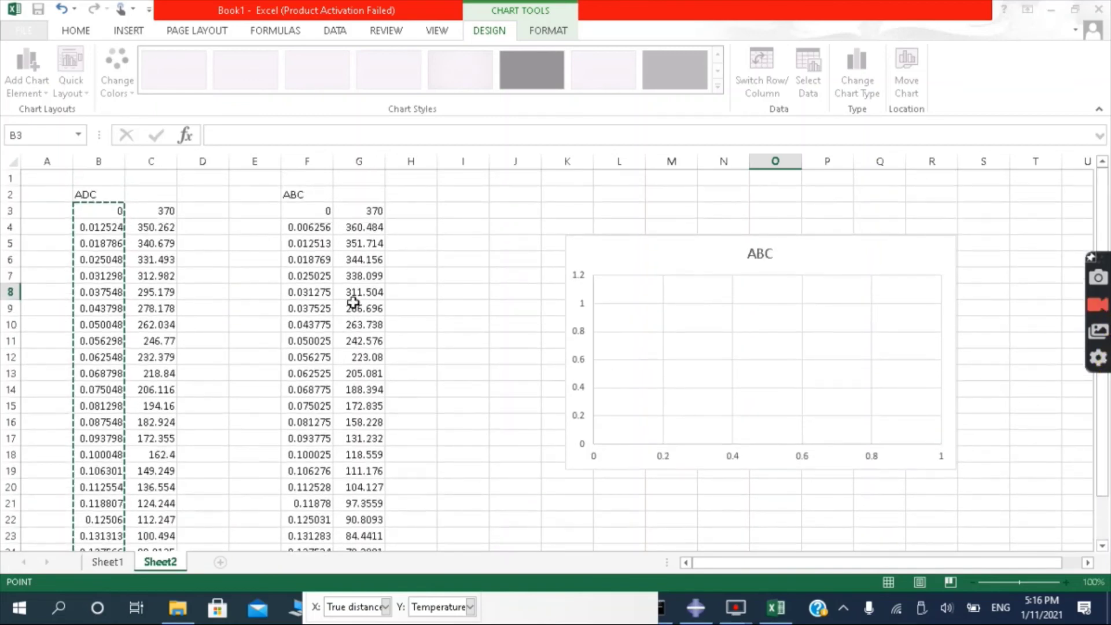
{"action": "left_click", "coordinate": [450, 443]}
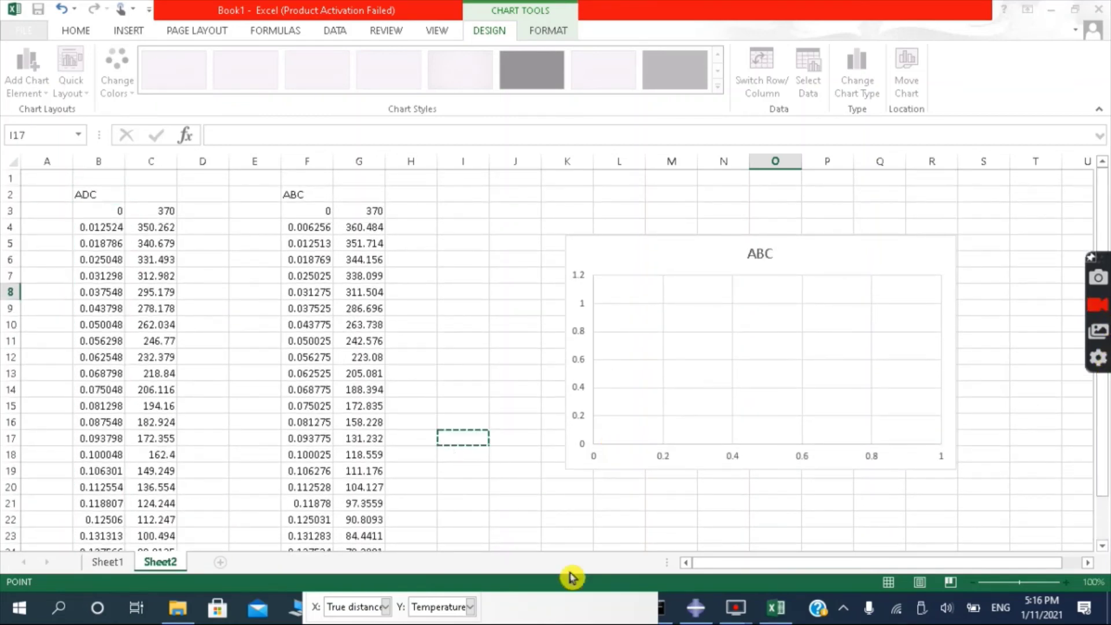
{"action": "left_click", "coordinate": [573, 608]}
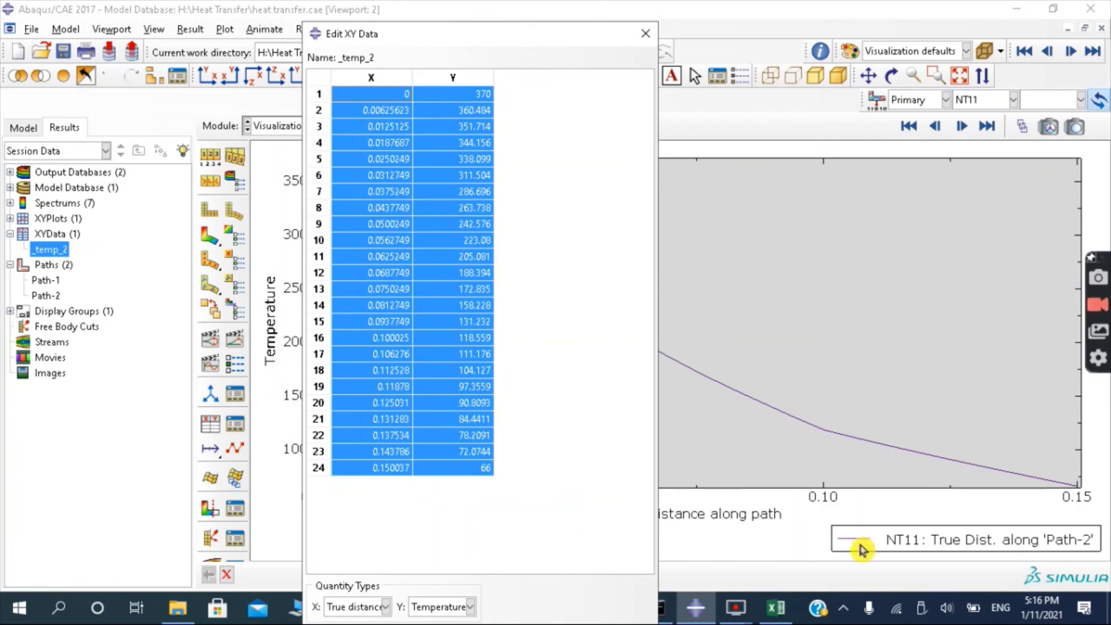
{"action": "left_click", "coordinate": [776, 607]}
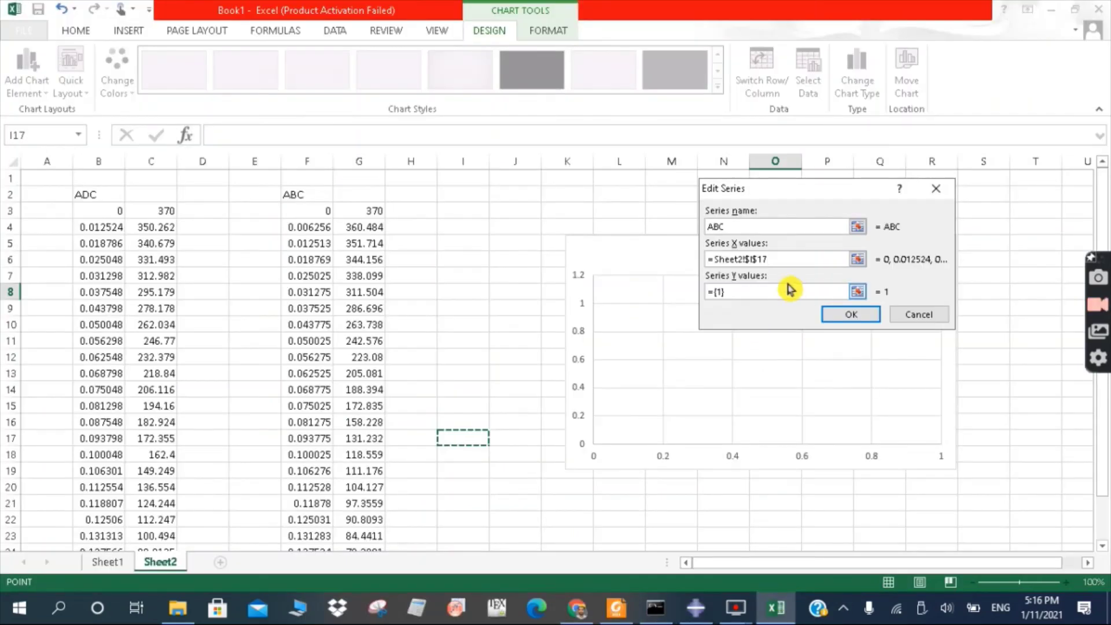
{"action": "left_click_drag", "start_coordinate": [783, 259], "coordinate": [674, 259]}
{"action": "key", "text": "BackSpace"}
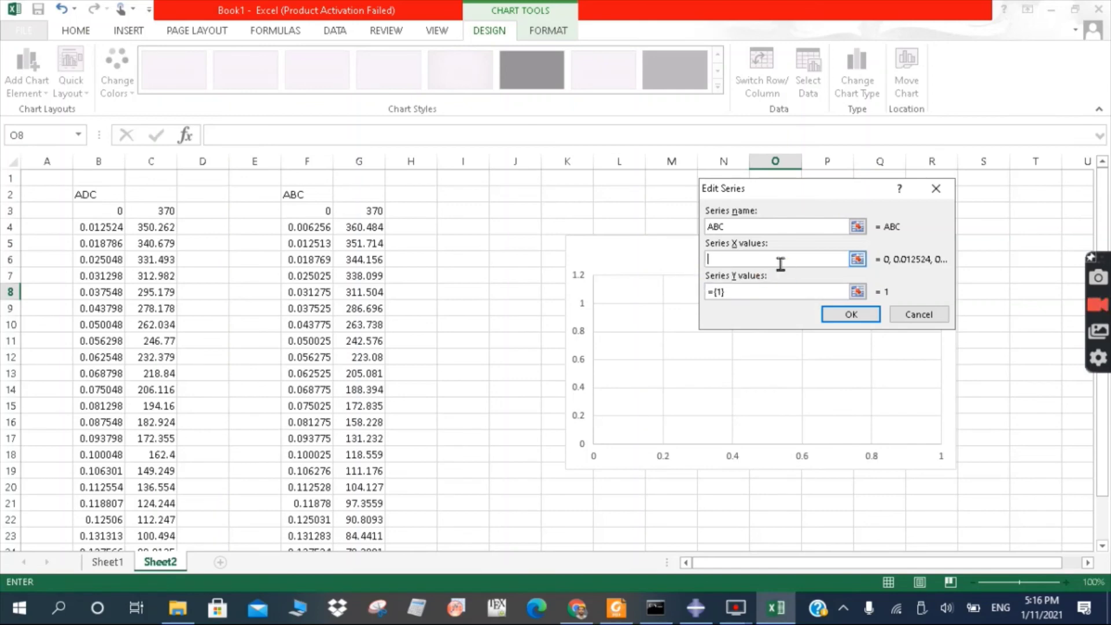
Set the ABC series' Y values to the temperatures in Sheet2 cells G3:G26
{"action": "left_click", "coordinate": [740, 273]}
{"action": "left_click", "coordinate": [748, 291]}
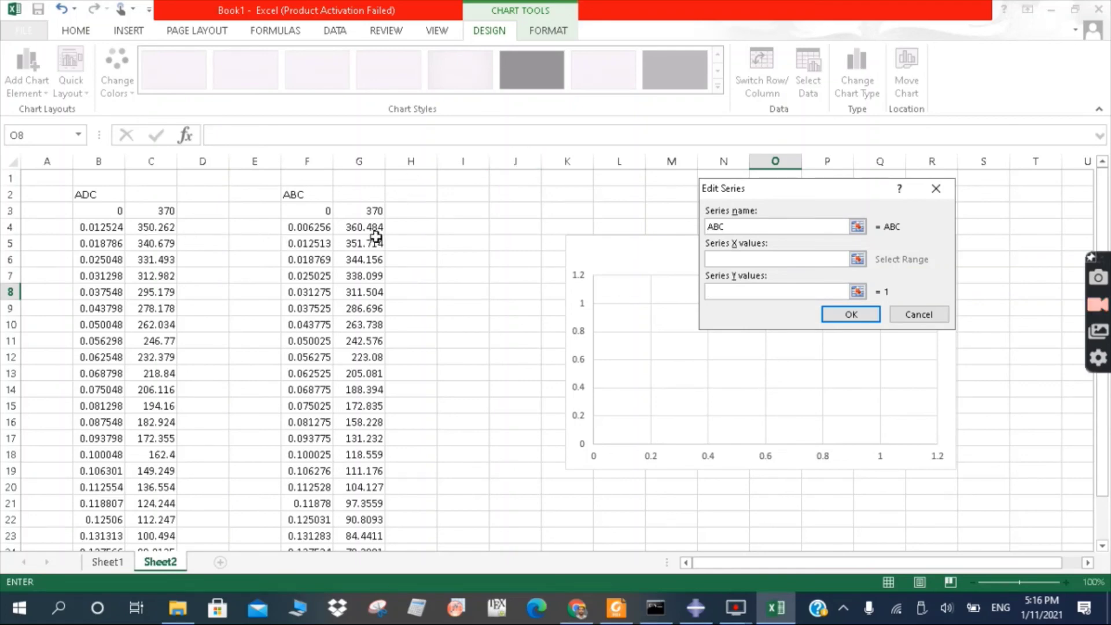
{"action": "left_click_drag", "start_coordinate": [369, 210], "coordinate": [364, 498]}
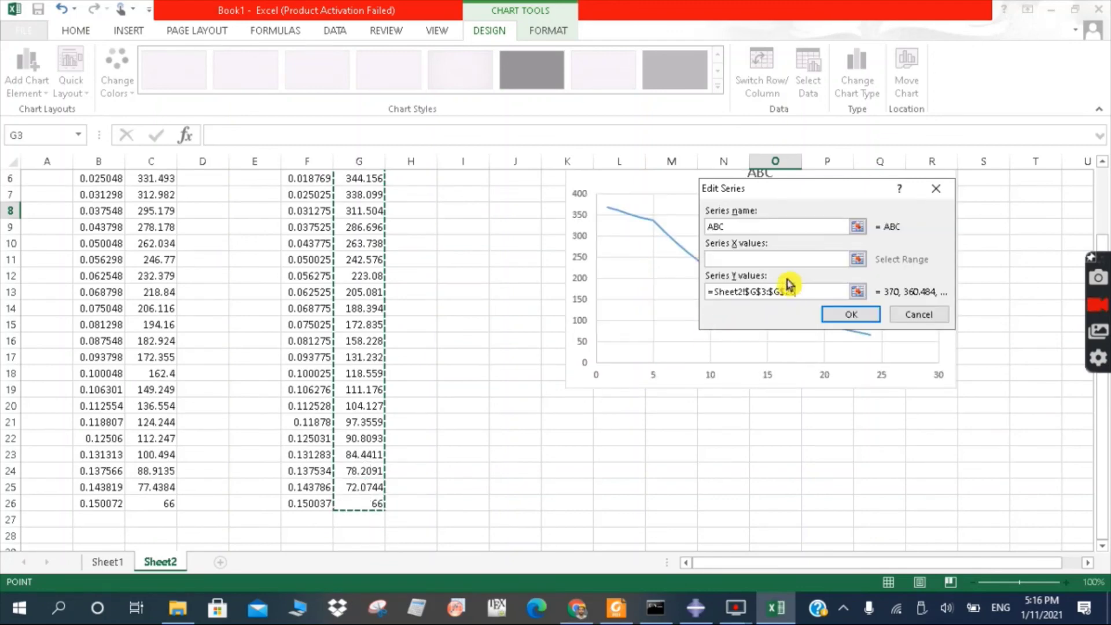
Set the ABC series' X values to the distances in Sheet2 cells F3:F26 and accept the series
{"action": "left_click", "coordinate": [770, 262]}
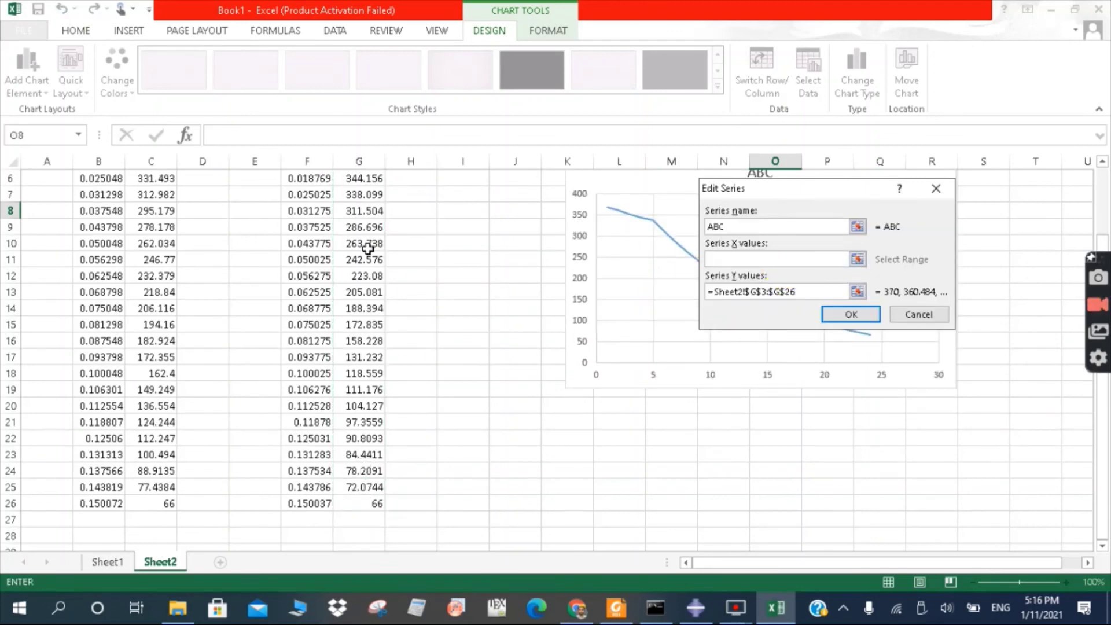
{"action": "scroll", "coordinate": [1099, 450], "scroll_direction": "up", "scroll_amount": 2}
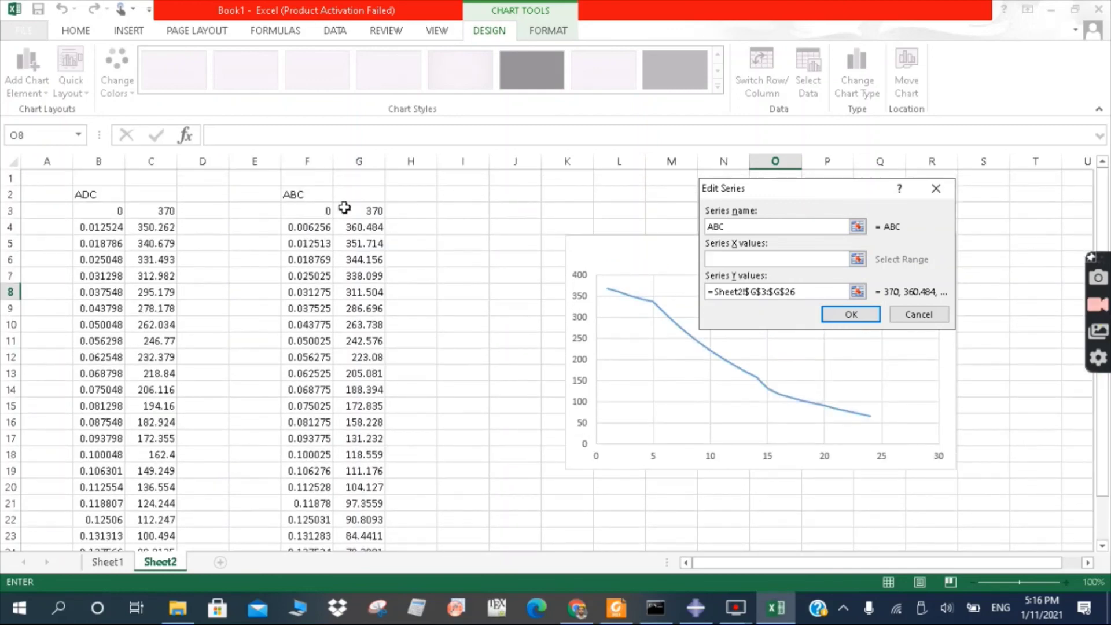
{"action": "left_click_drag", "start_coordinate": [305, 210], "coordinate": [310, 505]}
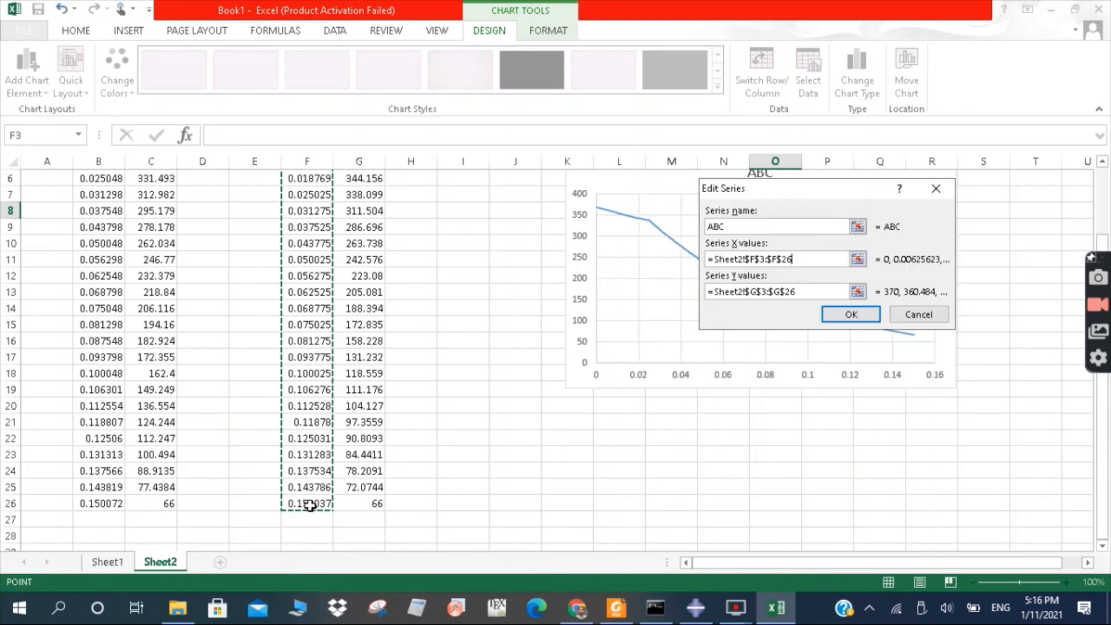
{"action": "left_click", "coordinate": [852, 315]}
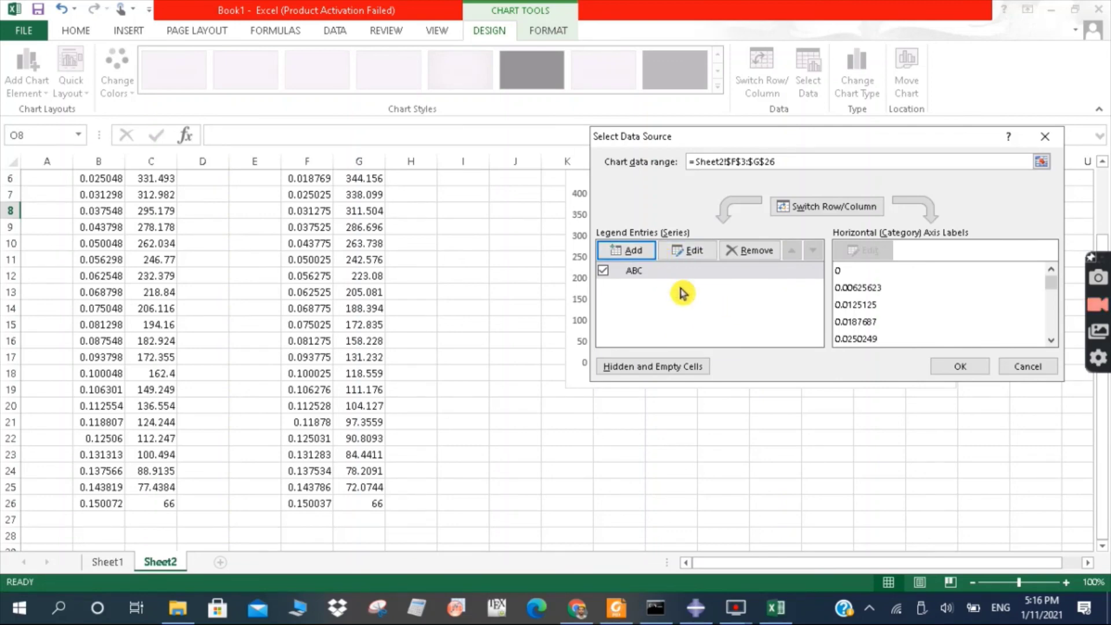
Add a second series named ADC with the distances in Sheet2 cells F3:F26 as its X values
{"action": "left_click", "coordinate": [635, 254]}
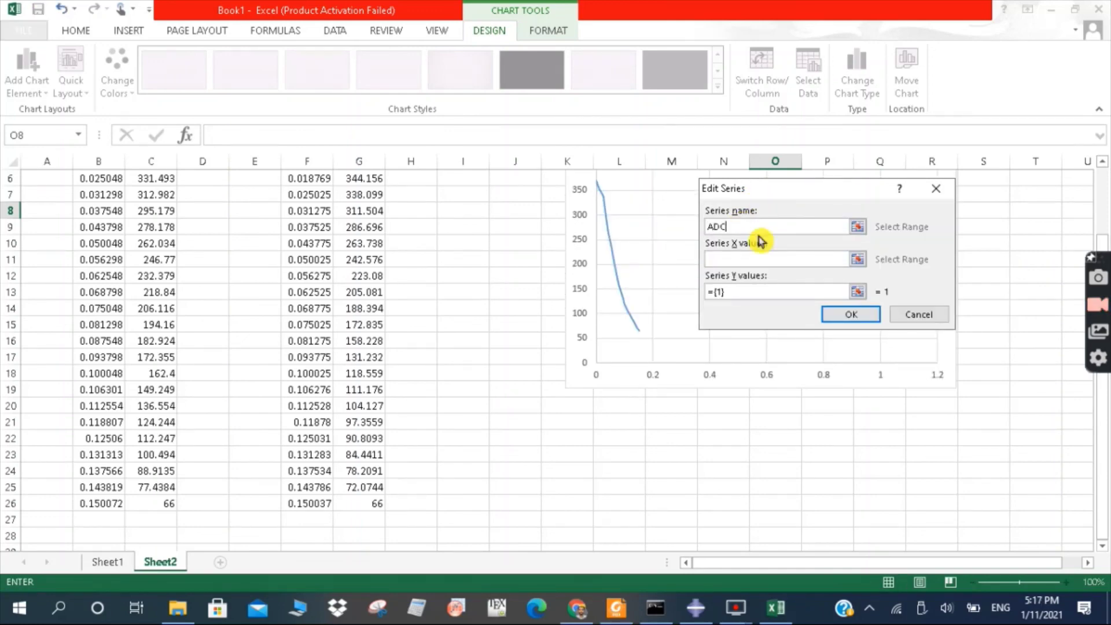
{"action": "left_click", "coordinate": [736, 261]}
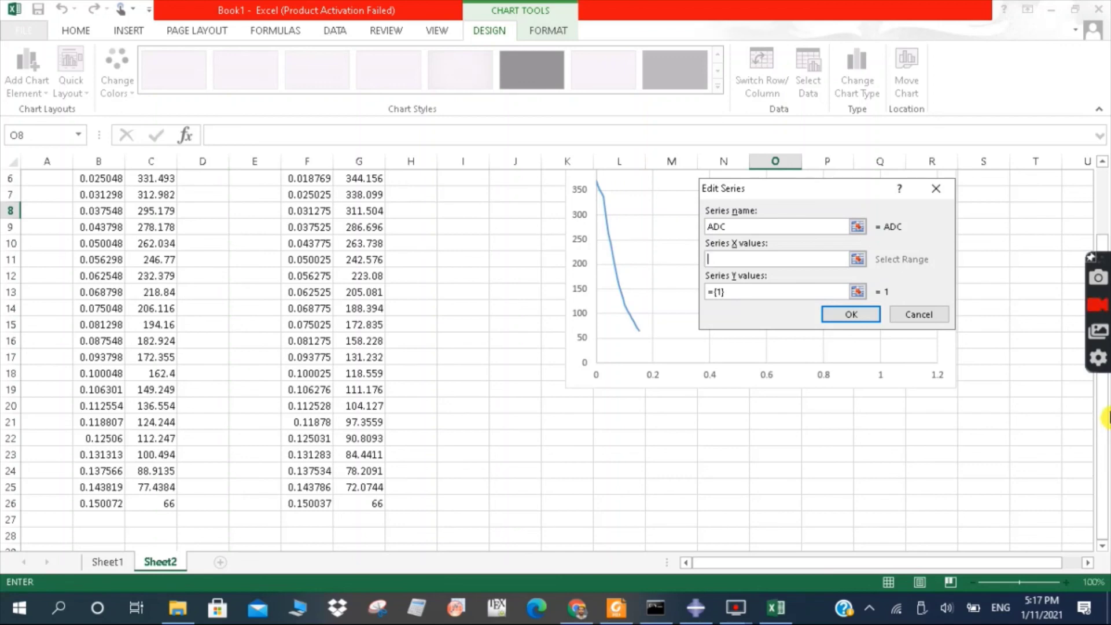
{"action": "scroll", "coordinate": [1105, 442], "scroll_direction": "up", "scroll_amount": 2}
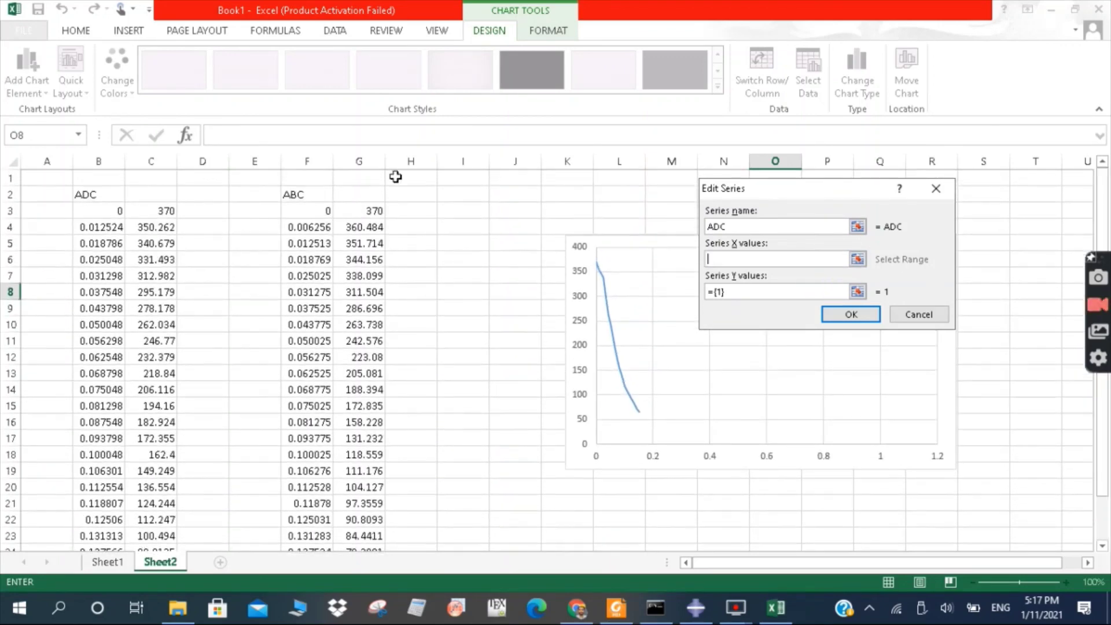
{"action": "left_click_drag", "start_coordinate": [318, 219], "coordinate": [313, 518]}
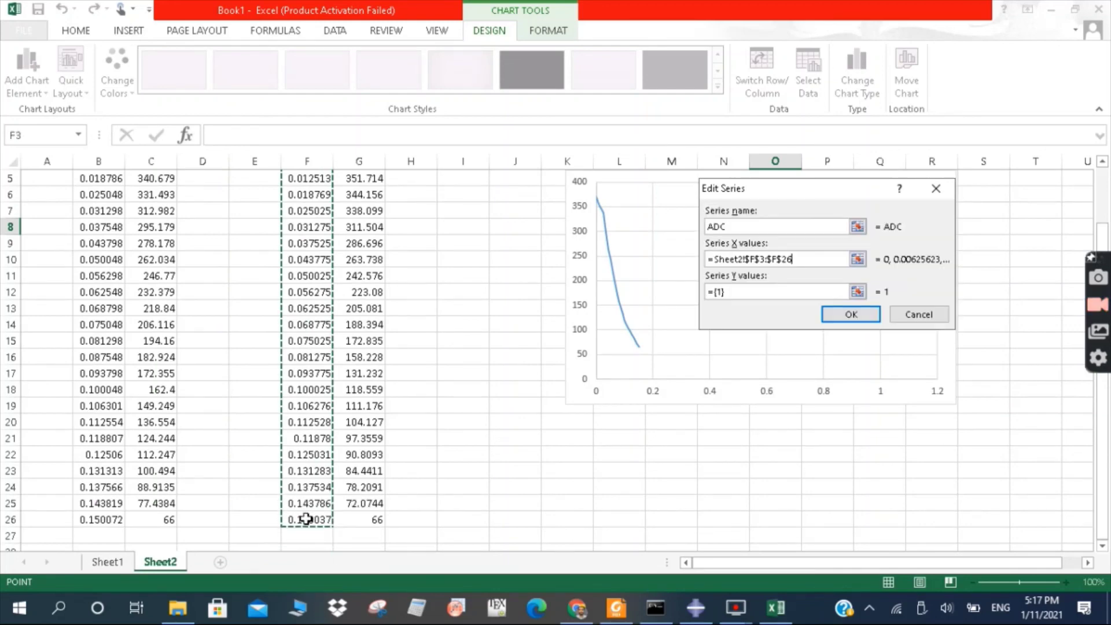
Set the ADC series' Y values to the temperatures in Sheet2 cells C3:C26 and apply the chart's data source
{"action": "left_click", "coordinate": [751, 291]}
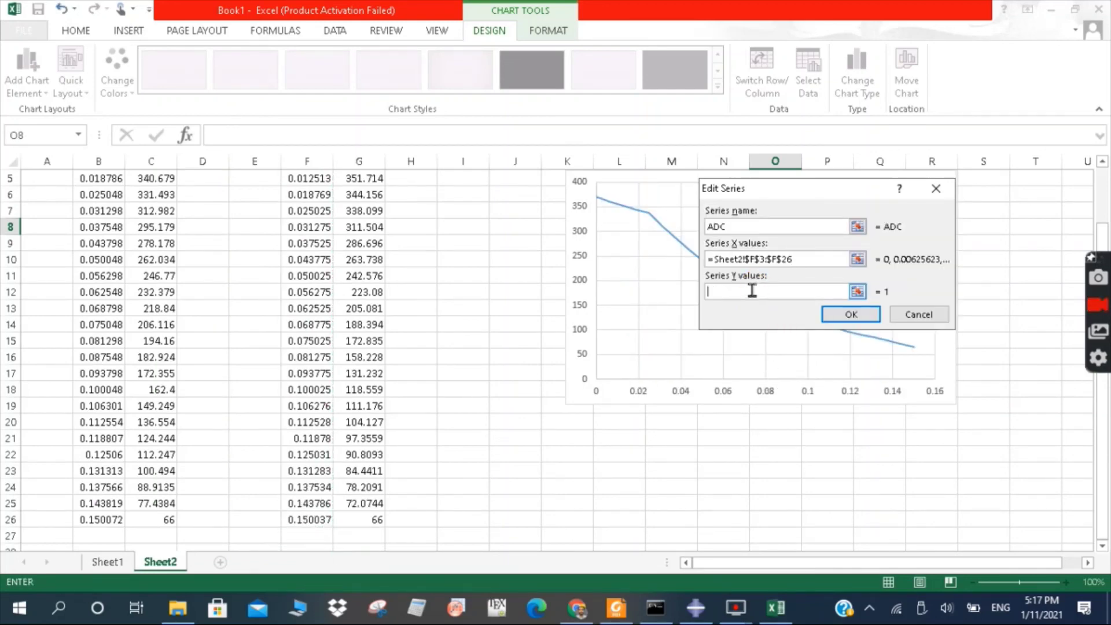
{"action": "left_click_drag", "start_coordinate": [1103, 417], "coordinate": [1108, 359]}
{"action": "left_click_drag", "start_coordinate": [154, 206], "coordinate": [164, 531]}
{"action": "left_click", "coordinate": [843, 315]}
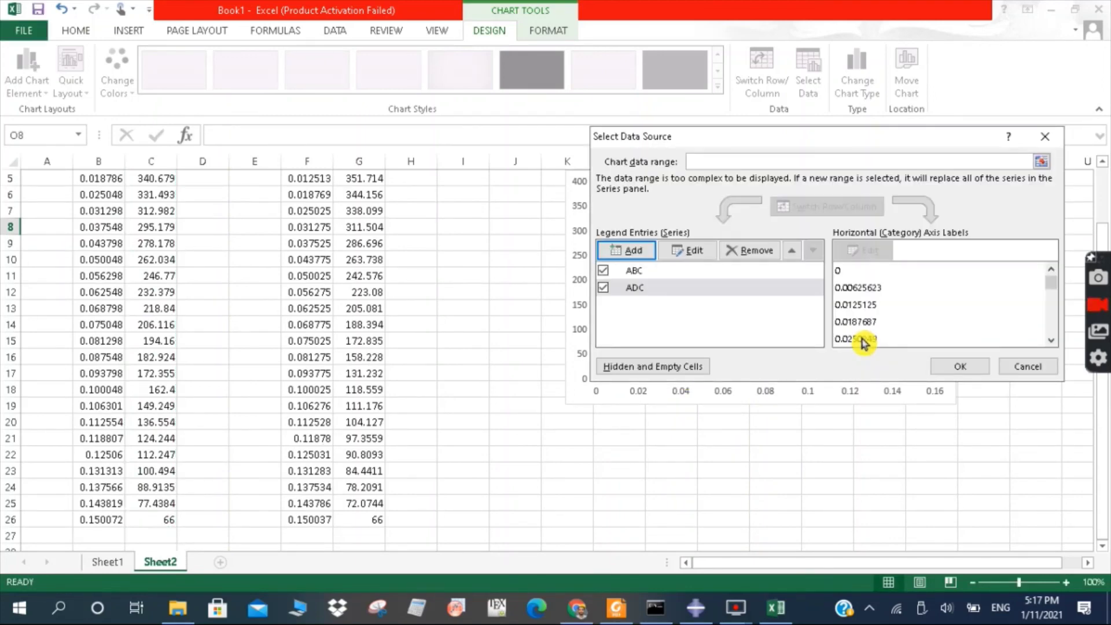
{"action": "left_click", "coordinate": [959, 366]}
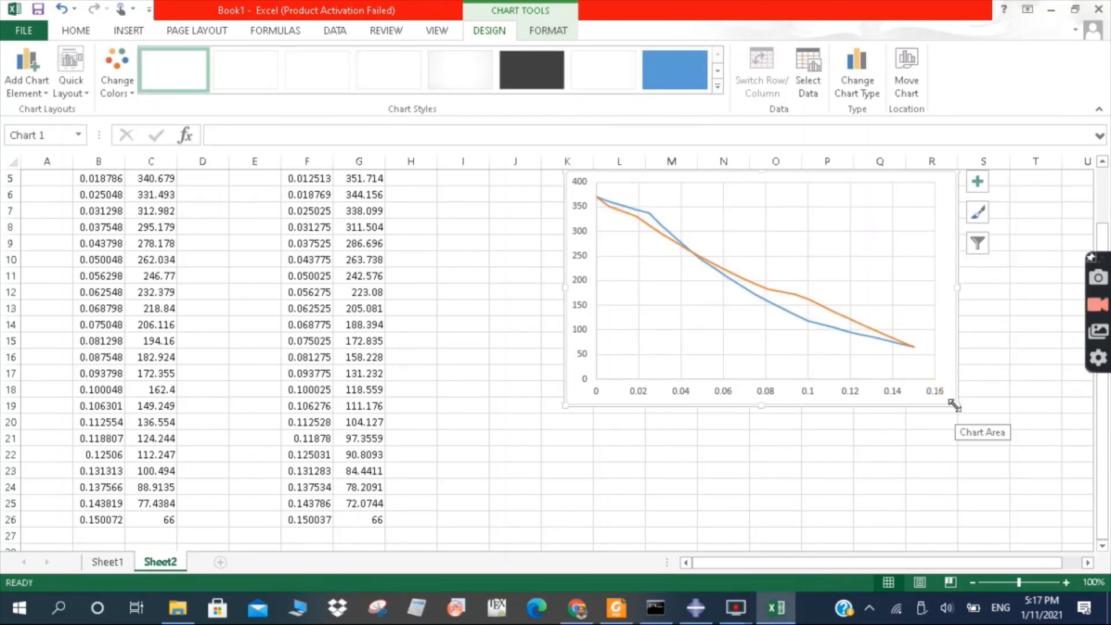
Enlarge the chart to span about columns H to S and add a legend for the two series
{"action": "left_click_drag", "start_coordinate": [954, 405], "coordinate": [1001, 528]}
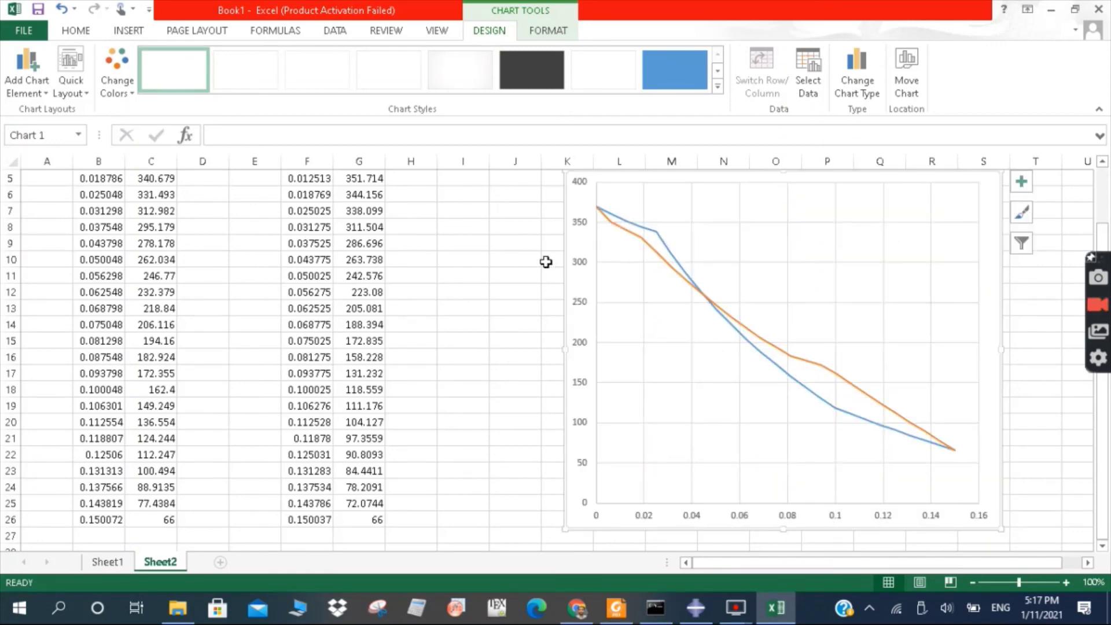
{"action": "left_click_drag", "start_coordinate": [565, 349], "coordinate": [408, 335]}
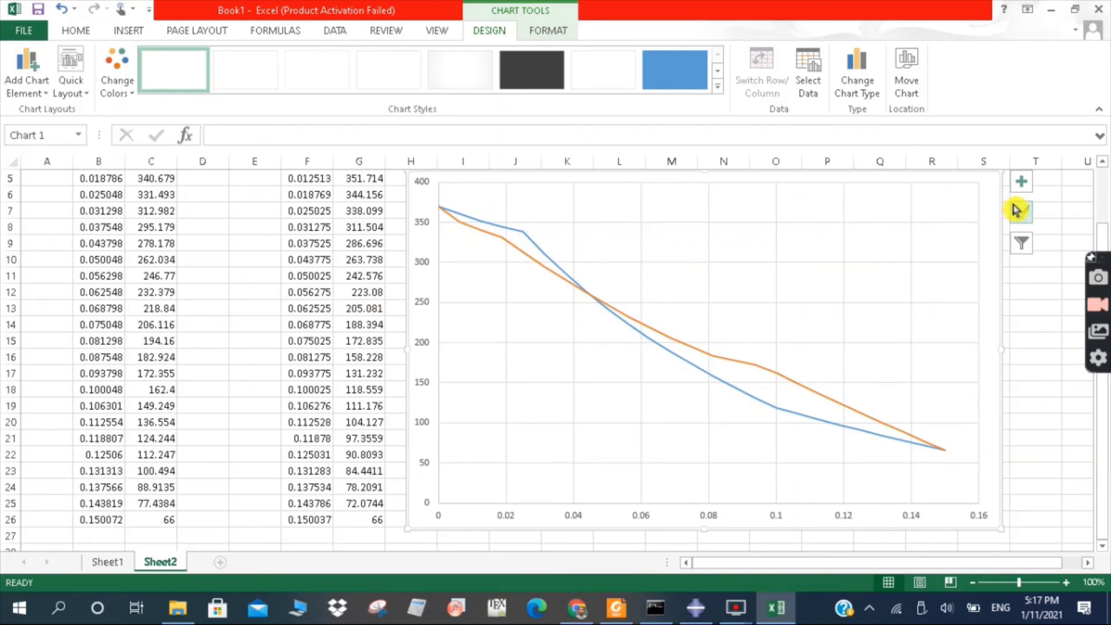
{"action": "left_click", "coordinate": [1021, 187]}
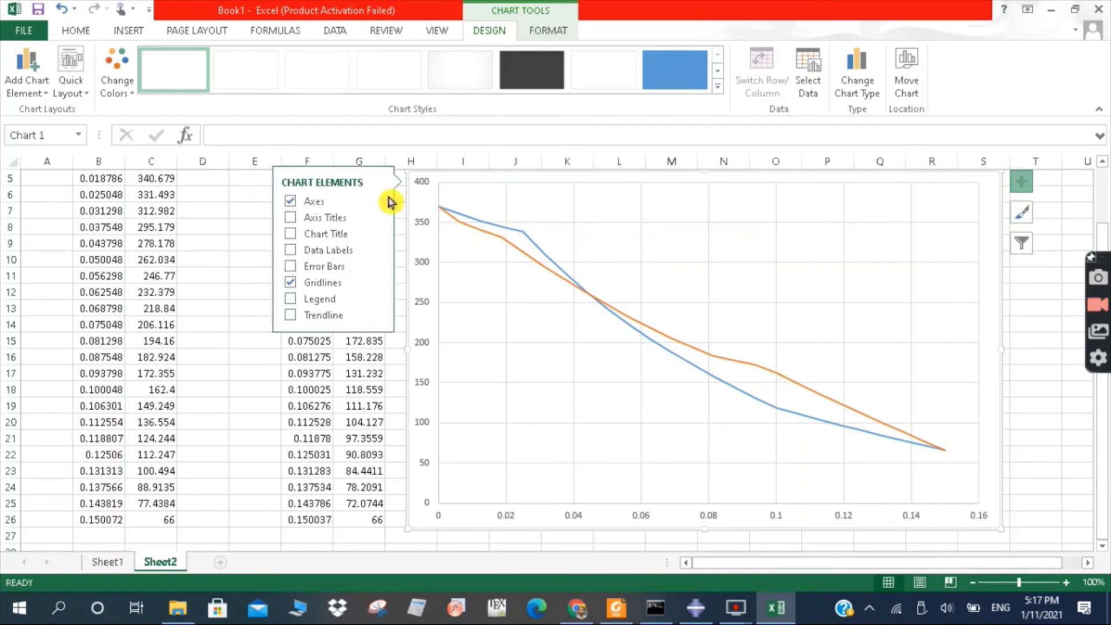
{"action": "left_click", "coordinate": [290, 251]}
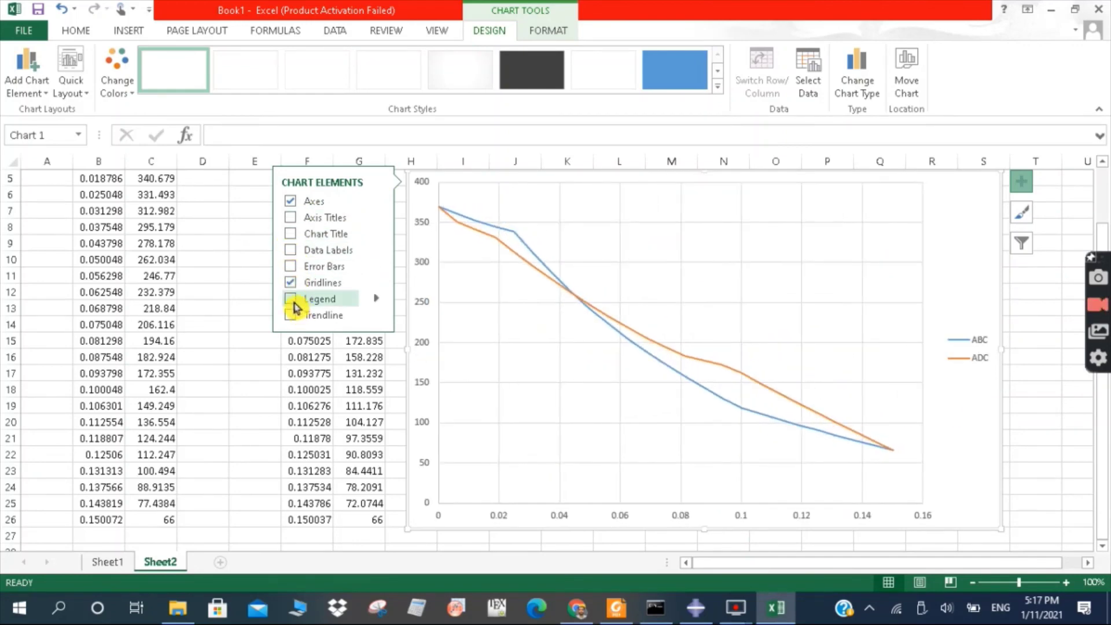
{"action": "left_click", "coordinate": [291, 299]}
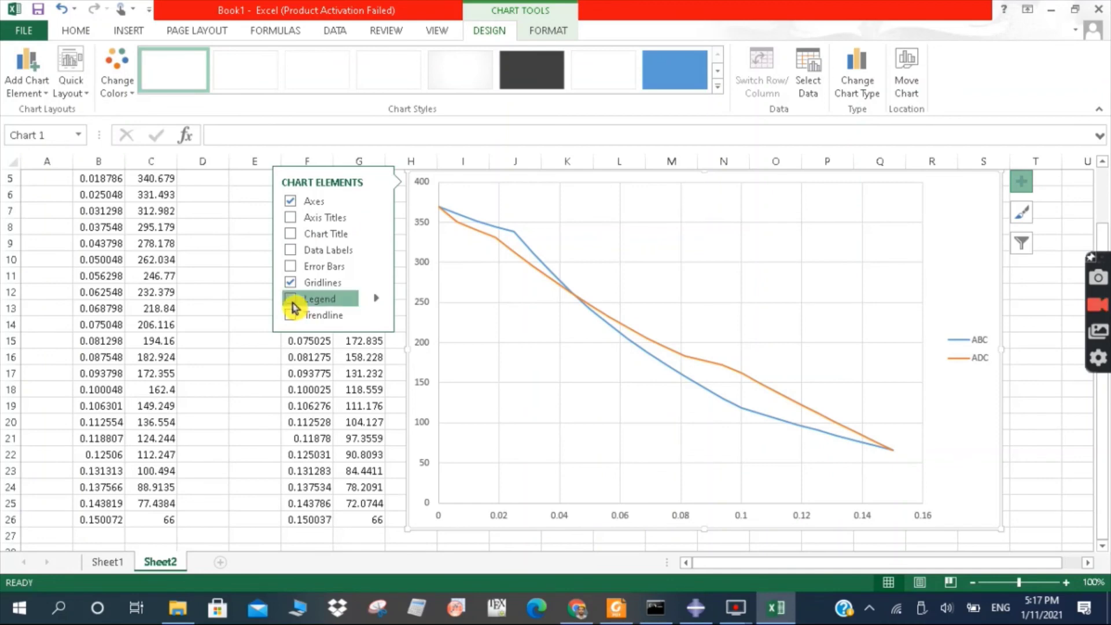
{"action": "left_click", "coordinate": [1045, 478]}
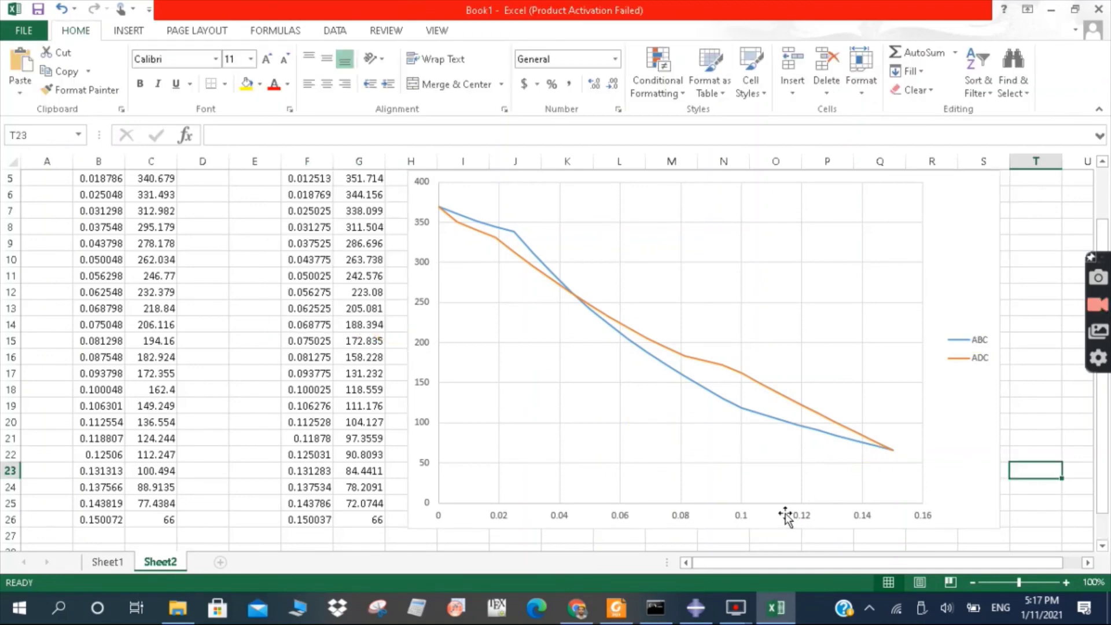
Switch to Foxit Reader to check Example 2.1's wall figure and conductivities, and return to the Excel chart
{"action": "mouse_move", "coordinate": [677, 613]}
{"action": "left_click", "coordinate": [618, 609]}
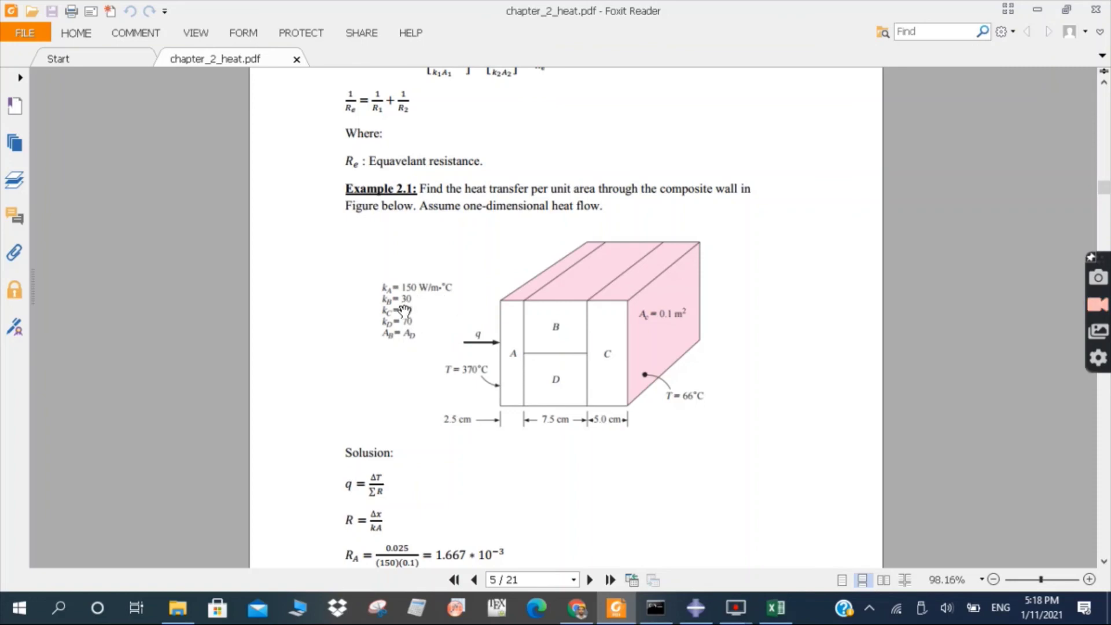
{"action": "left_click", "coordinate": [620, 609]}
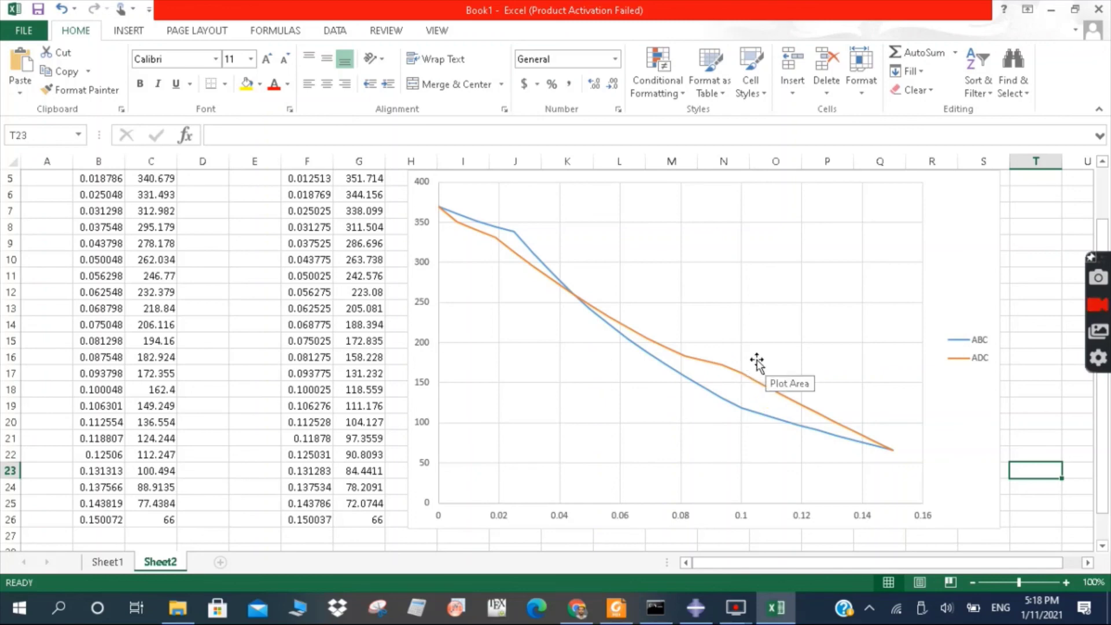
Switch to Abaqus/CAE, close the _temp_2 XY data table, and plot the NT11 temperature contours in isometric view
{"action": "mouse_move", "coordinate": [696, 607]}
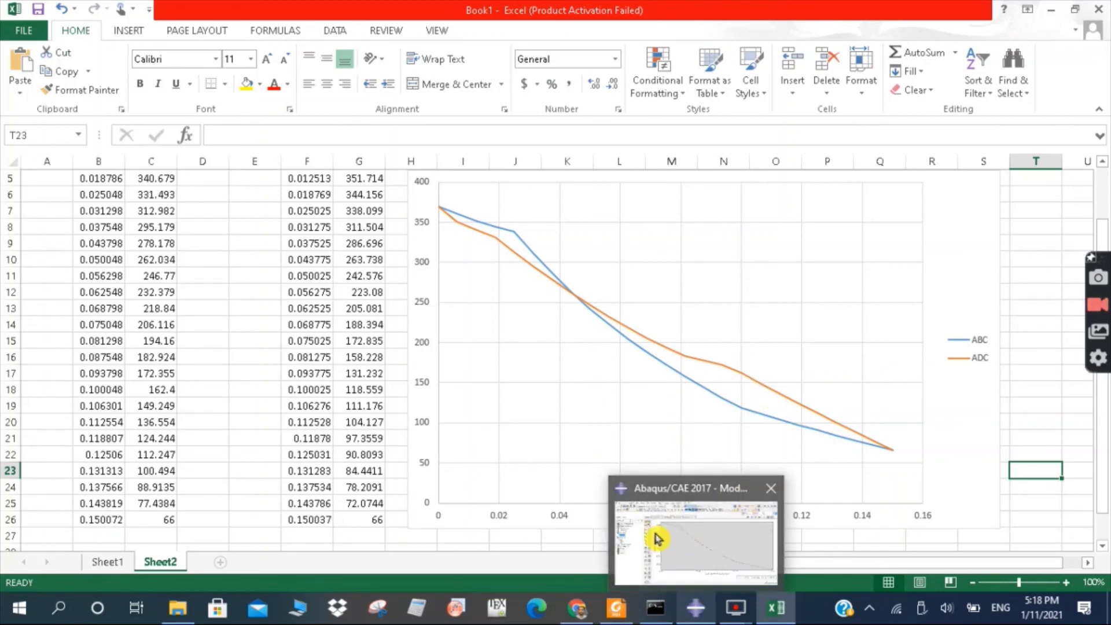
{"action": "left_click", "coordinate": [695, 606]}
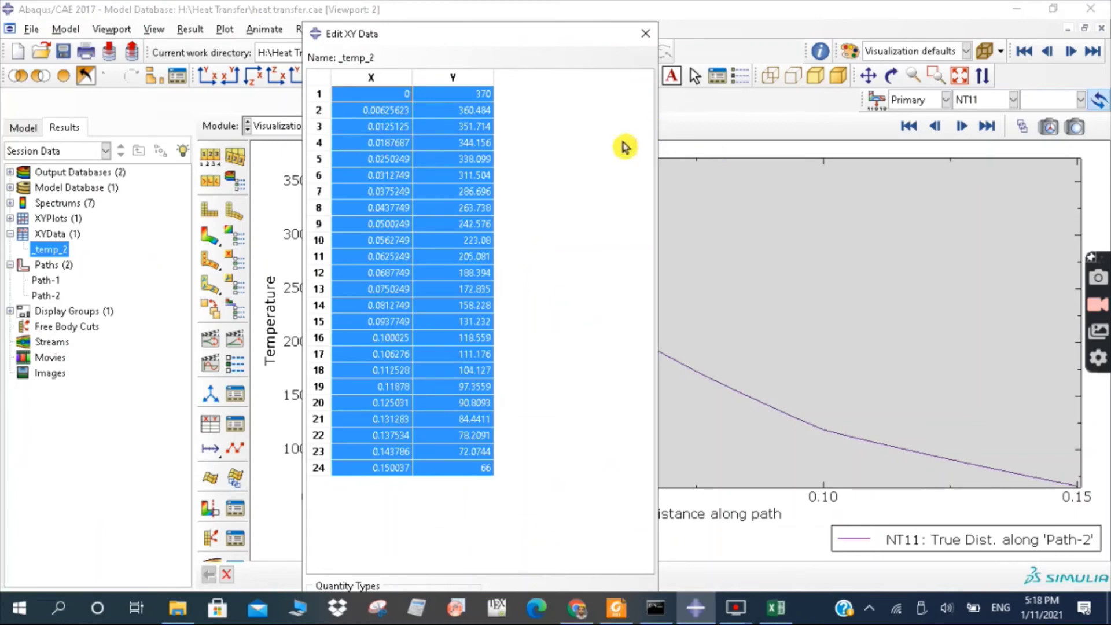
{"action": "left_click", "coordinate": [645, 33]}
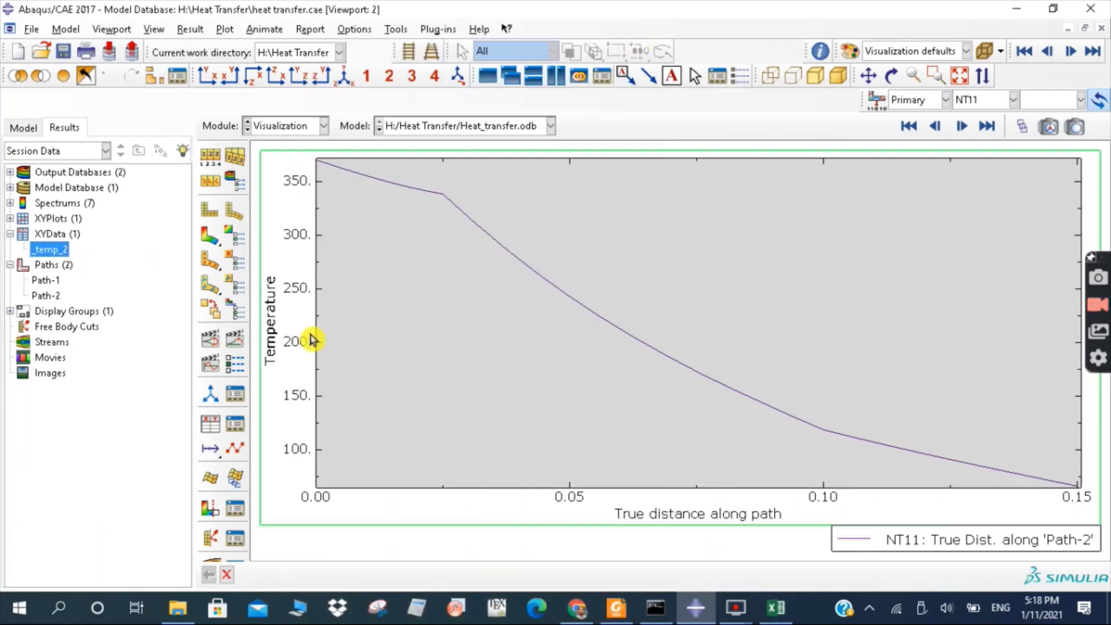
{"action": "left_click", "coordinate": [211, 237]}
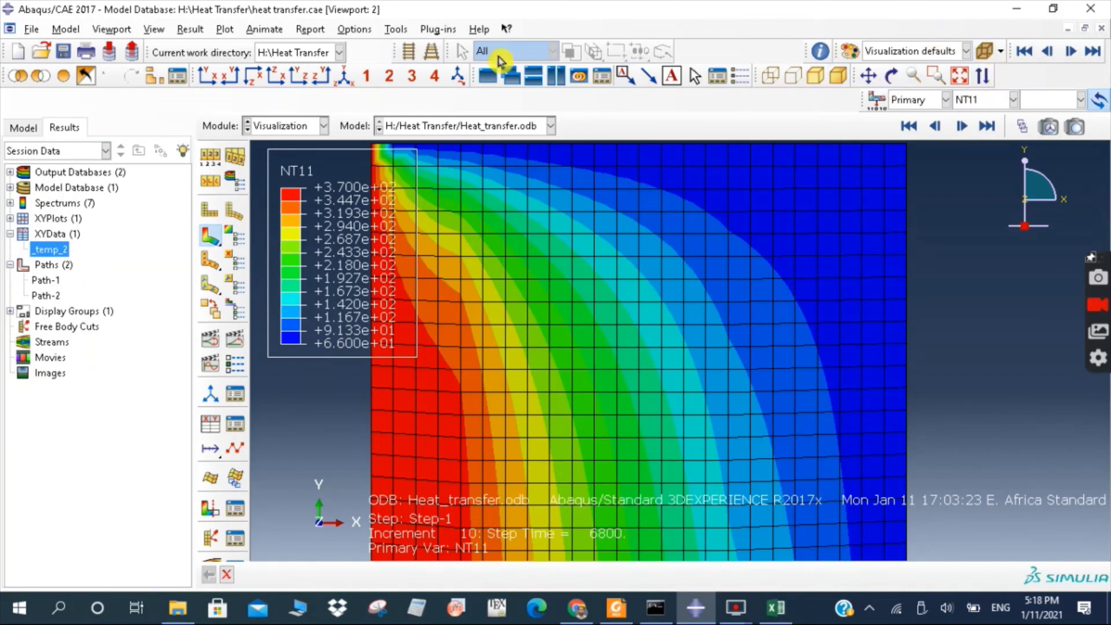
{"action": "left_click", "coordinate": [346, 77]}
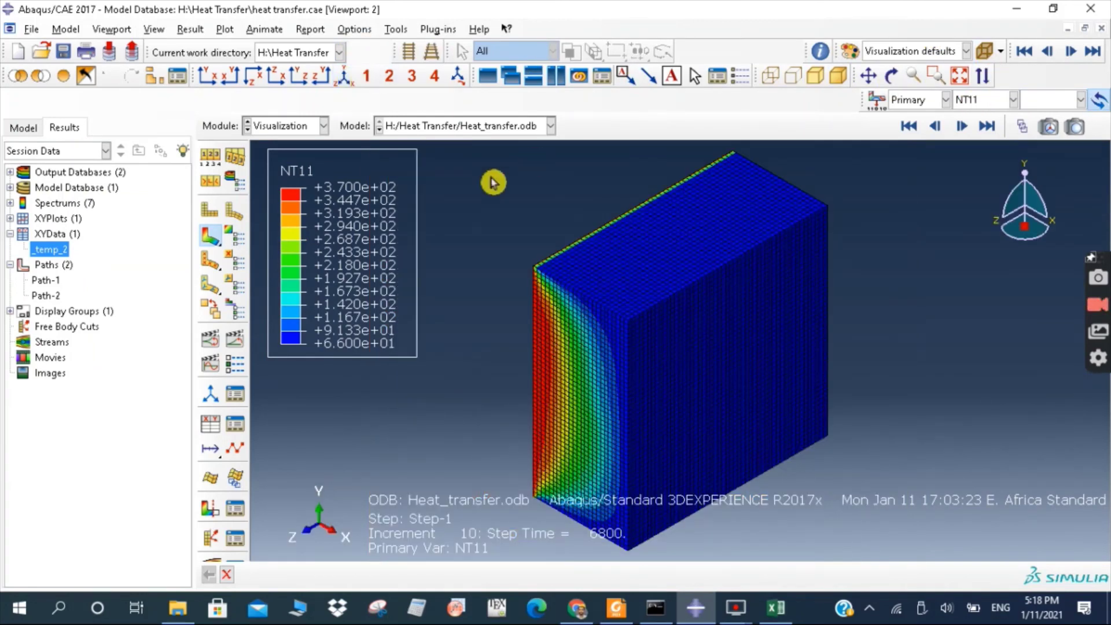